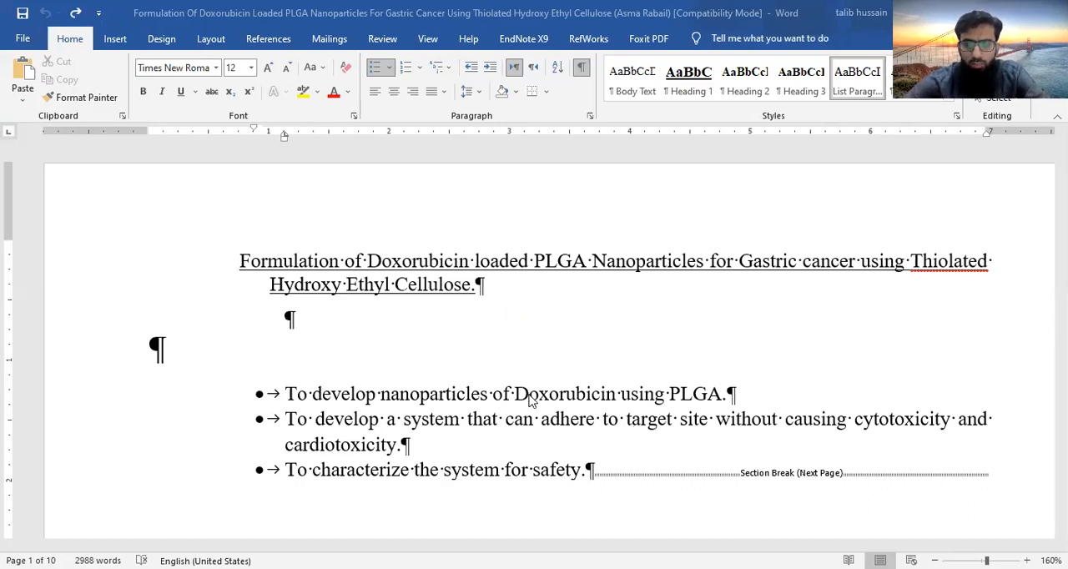
# - Look through the document and check the available fonts and font sizes
pyautogui.scroll(-15, 531, 396)
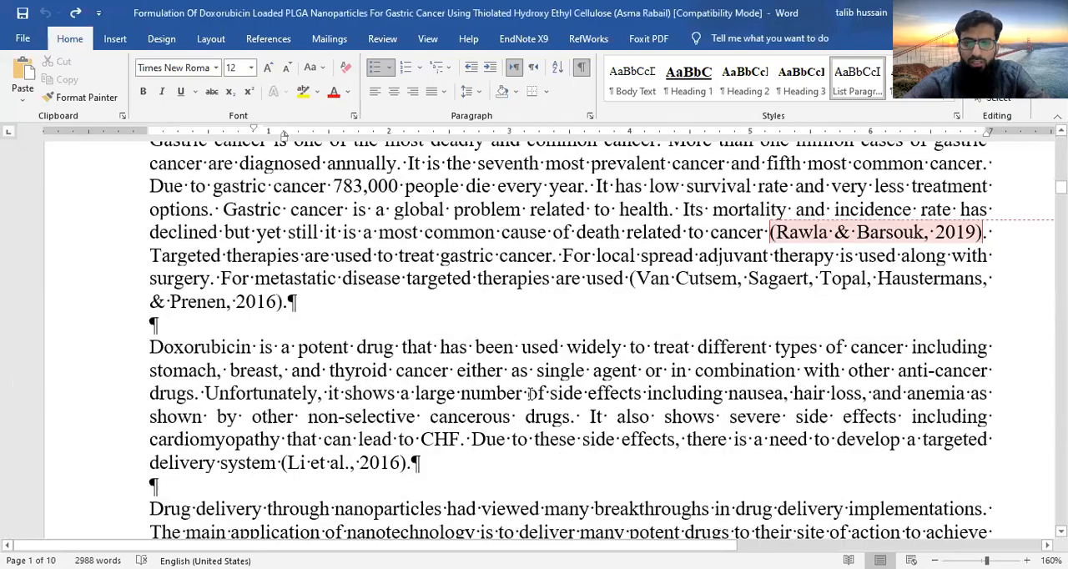
pyautogui.scroll(-5, 530, 394)
pyautogui.scroll(-5, 529, 394)
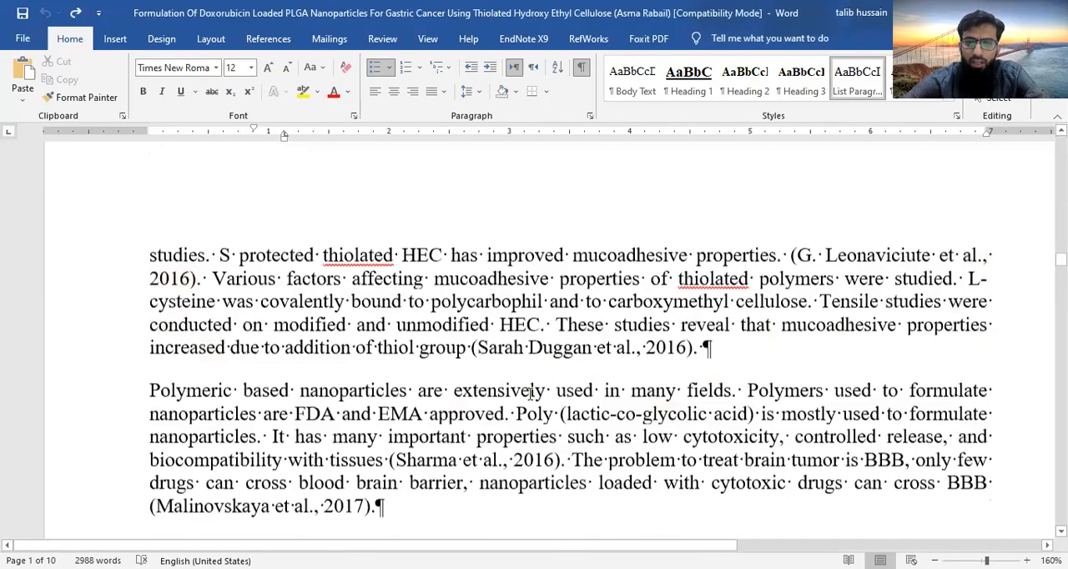
pyautogui.scroll(20, 531, 394)
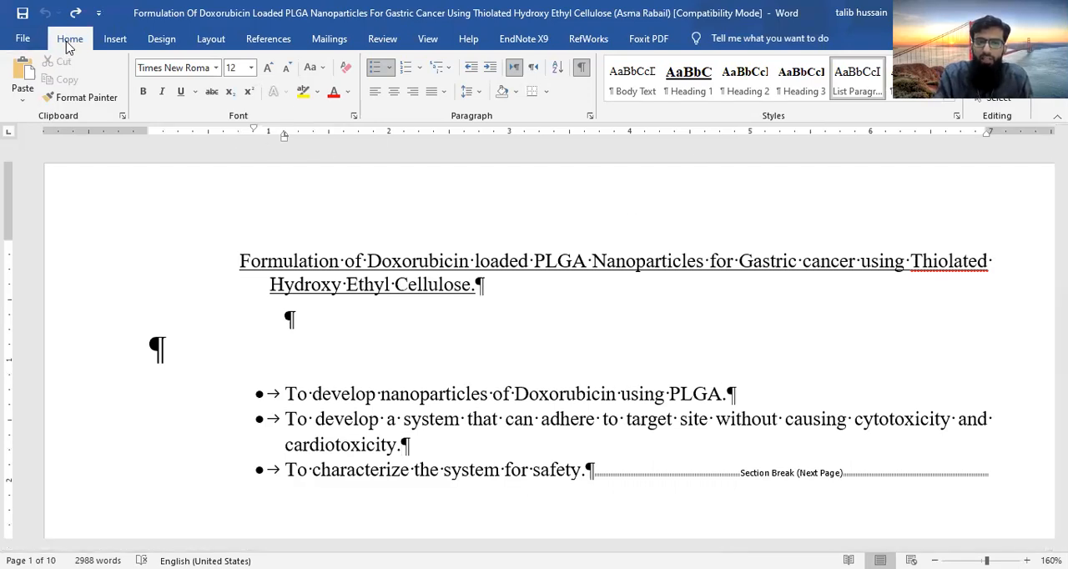
pyautogui.click(217, 68)
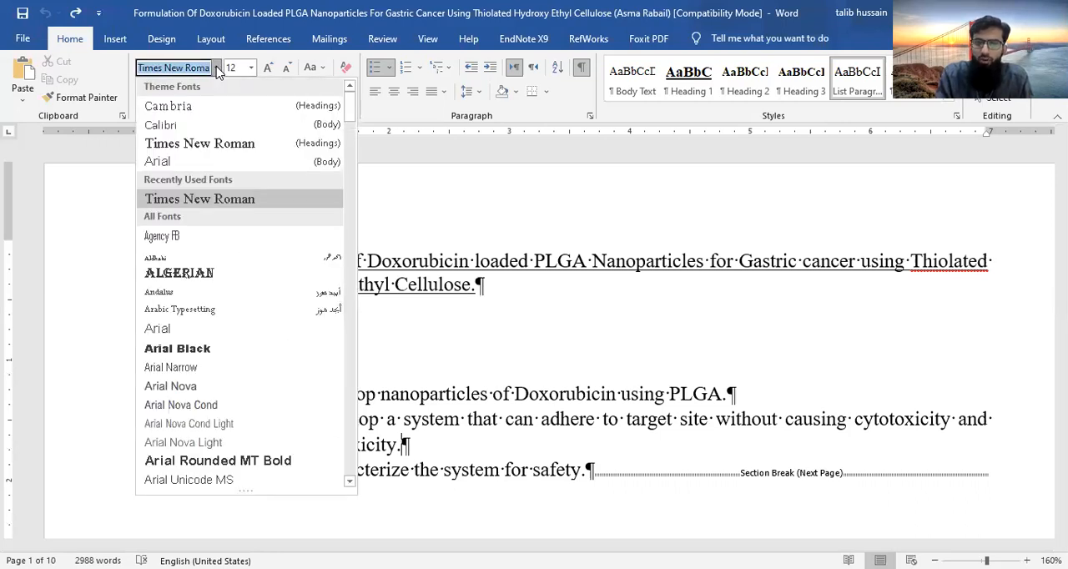
pyautogui.click(217, 69)
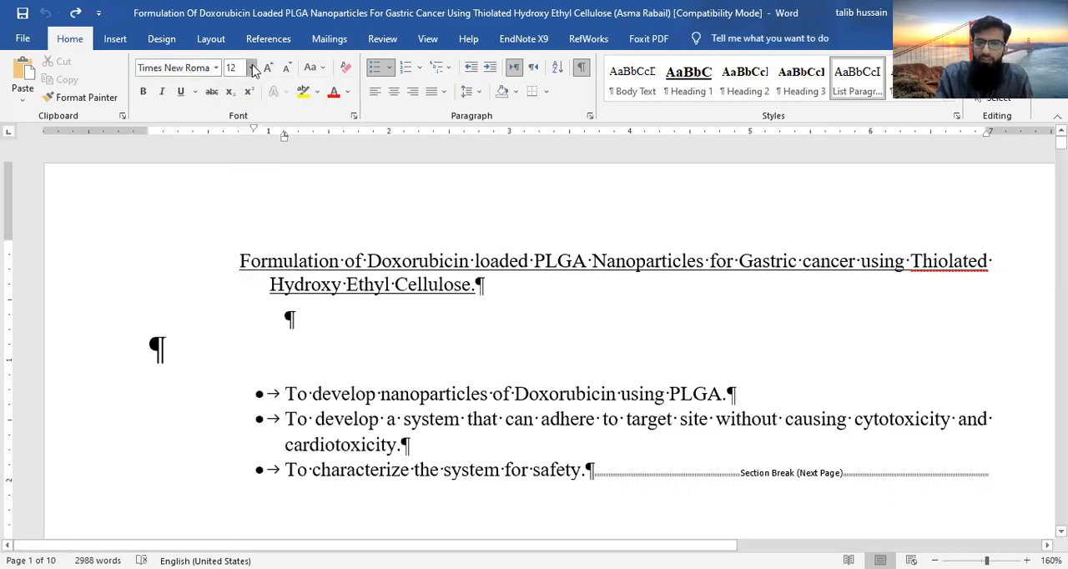
pyautogui.click(251, 67)
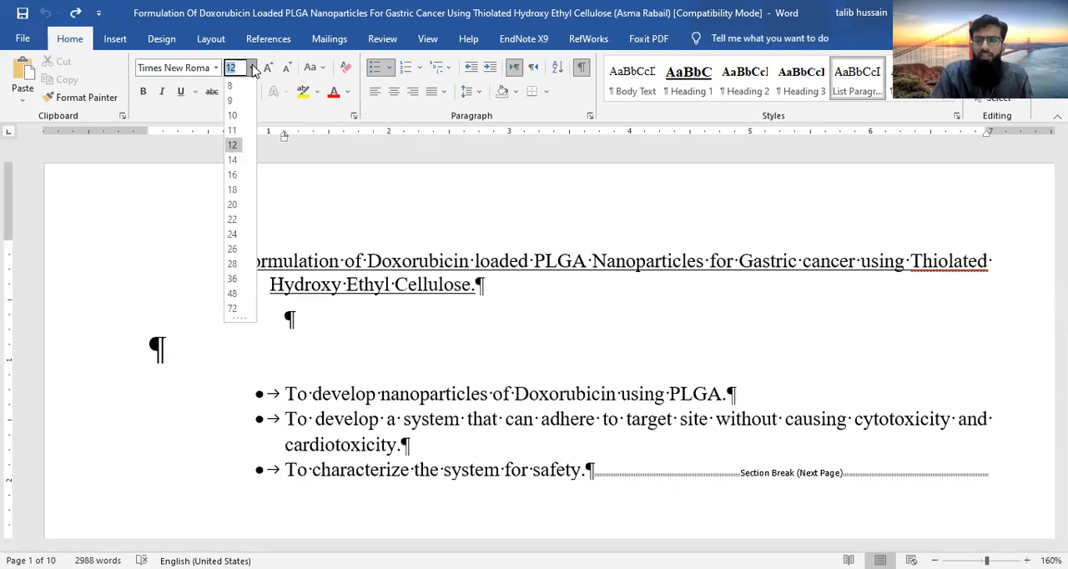
pyautogui.click(391, 208)
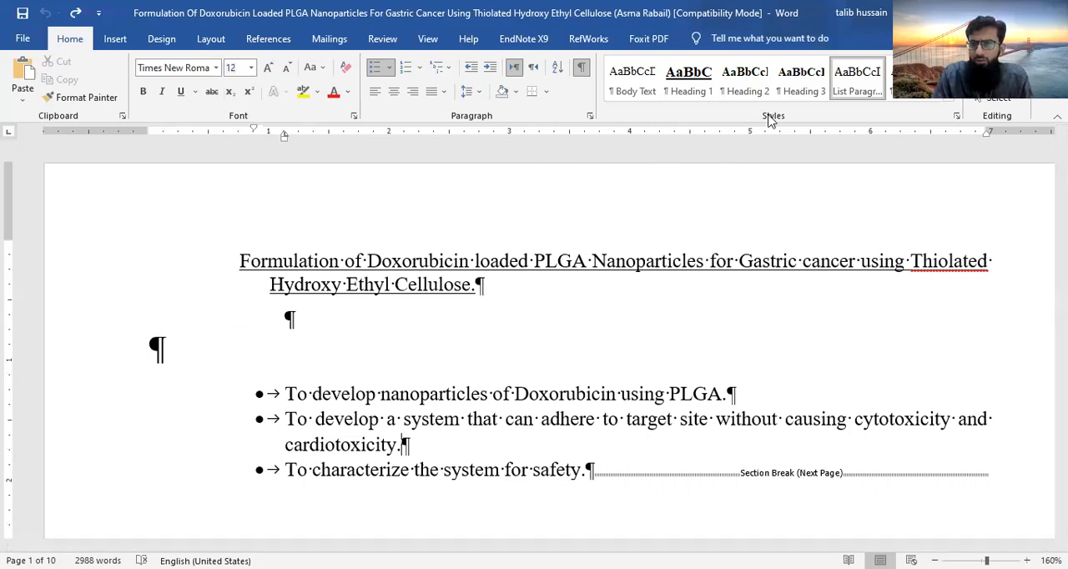
# - Open the Normal style for modification, check its font and size options, and set its line spacing to 1.5 lines
pyautogui.click(952, 102)
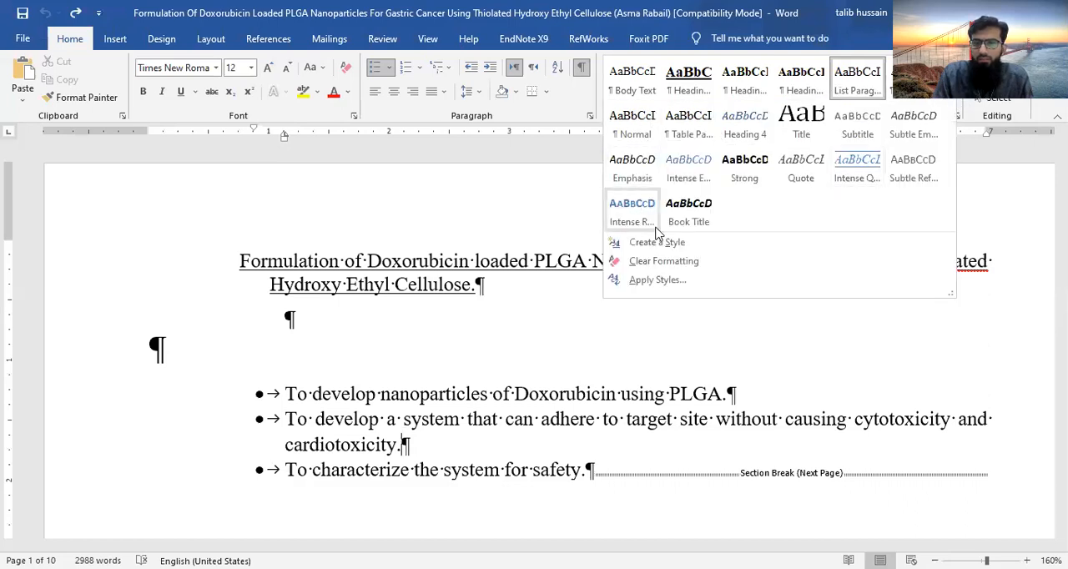
pyautogui.rightClick(634, 133)
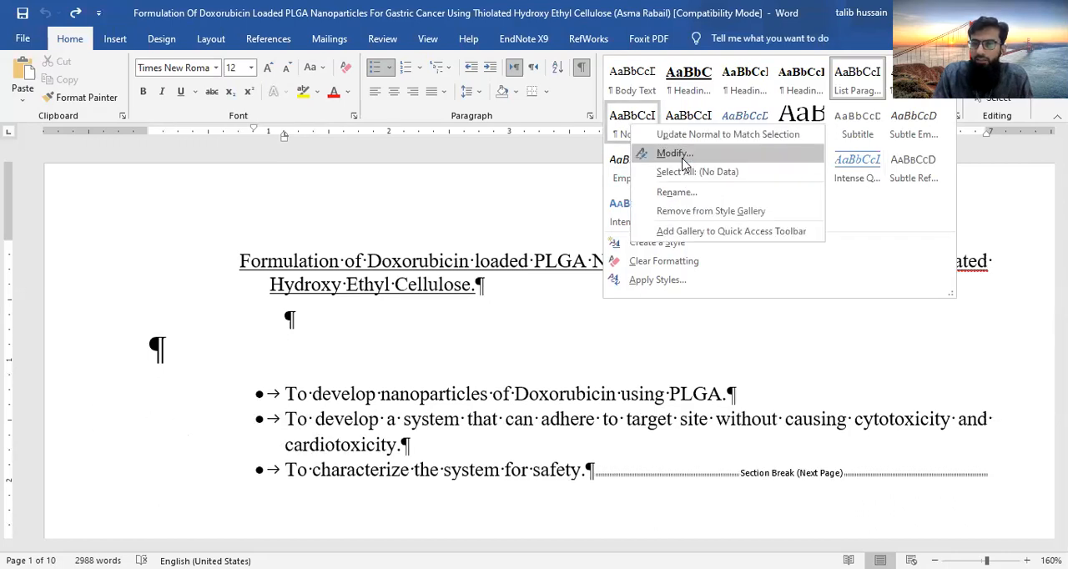
pyautogui.click(682, 155)
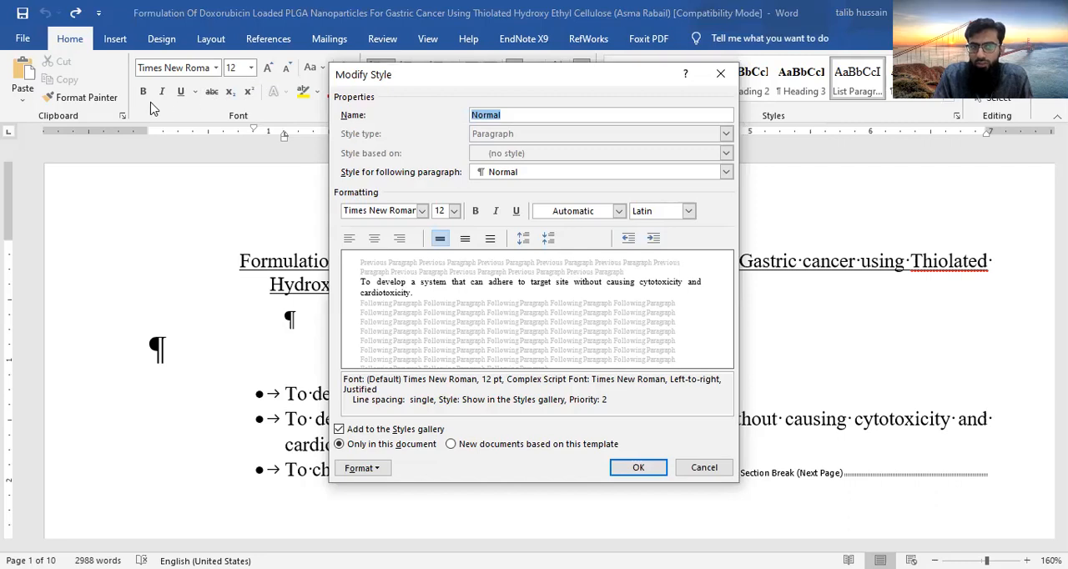
pyautogui.click(422, 211)
pyautogui.click(423, 212)
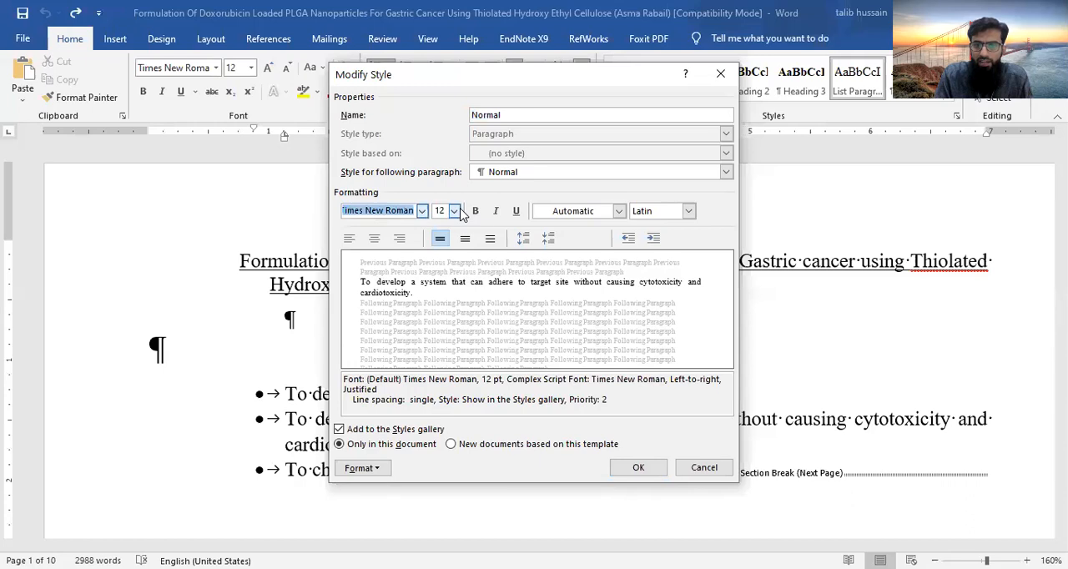
pyautogui.click(455, 211)
pyautogui.click(455, 211)
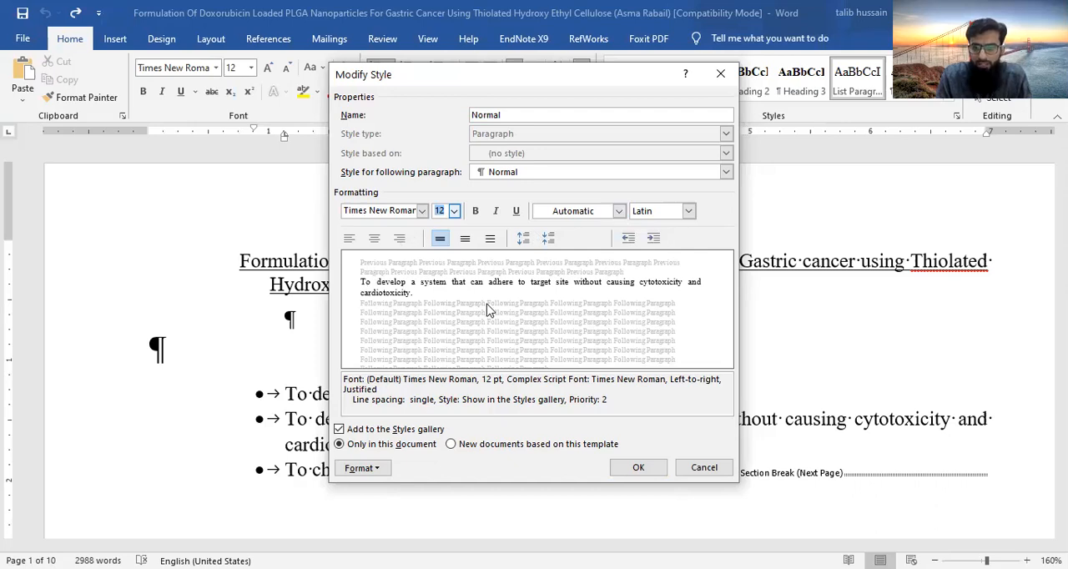
pyautogui.click(465, 240)
pyautogui.click(492, 239)
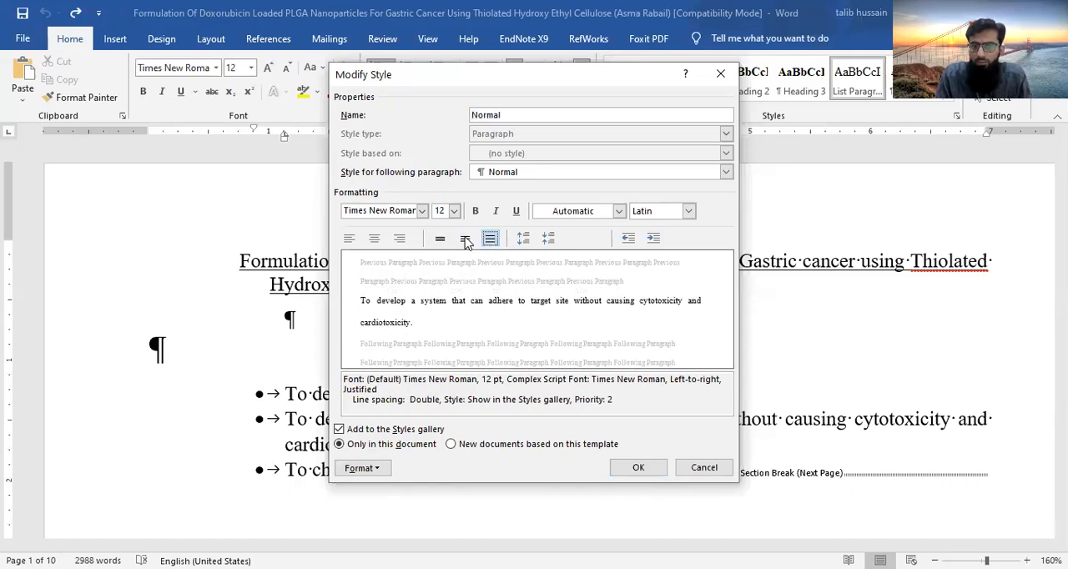
pyautogui.click(466, 240)
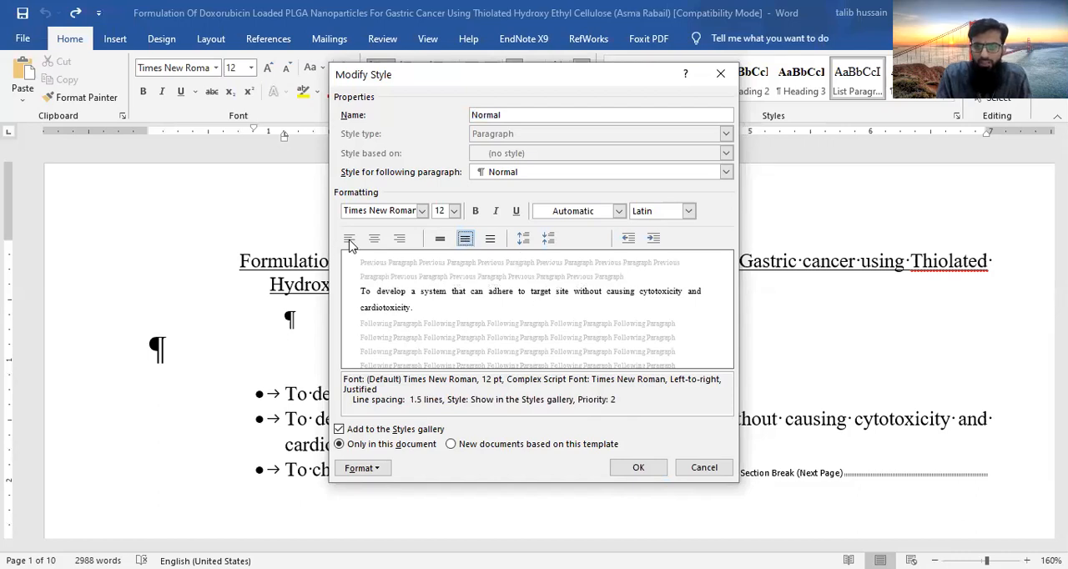
# - Try left, right and centered alignment for the Normal style and settle on left alignment
pyautogui.click(349, 240)
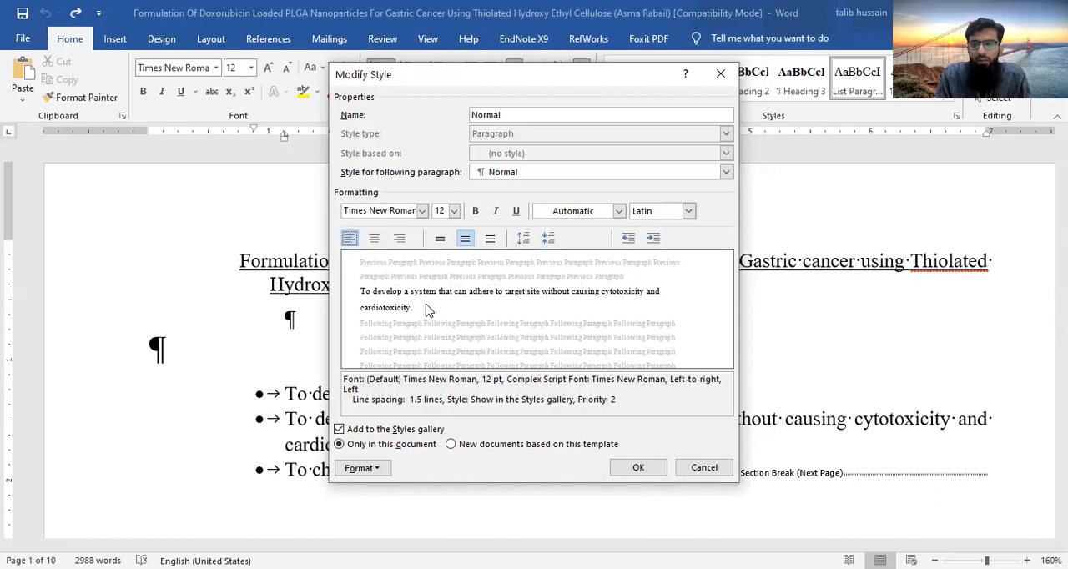
pyautogui.click(401, 241)
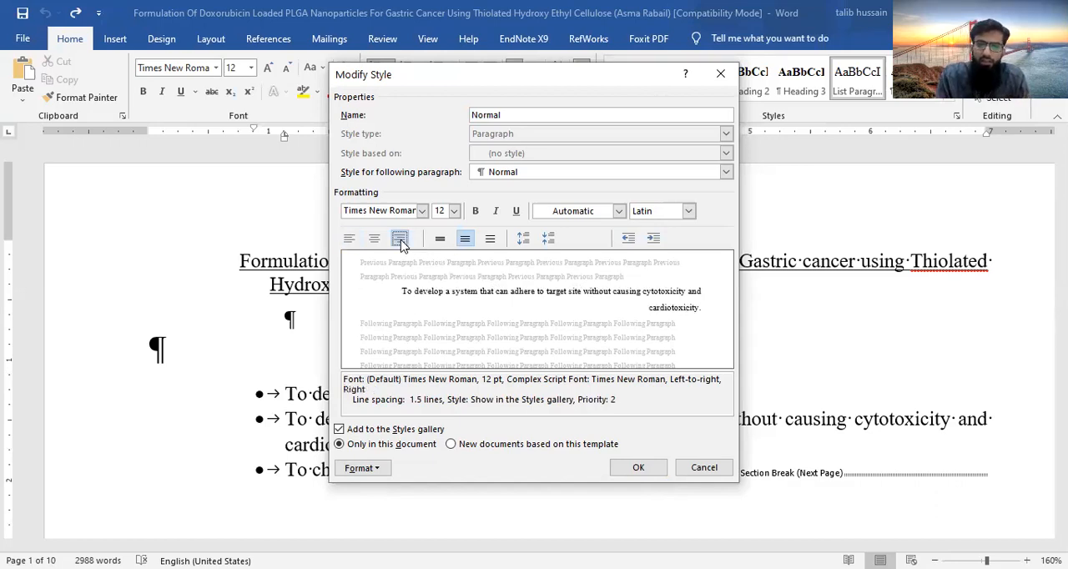
pyautogui.click(375, 239)
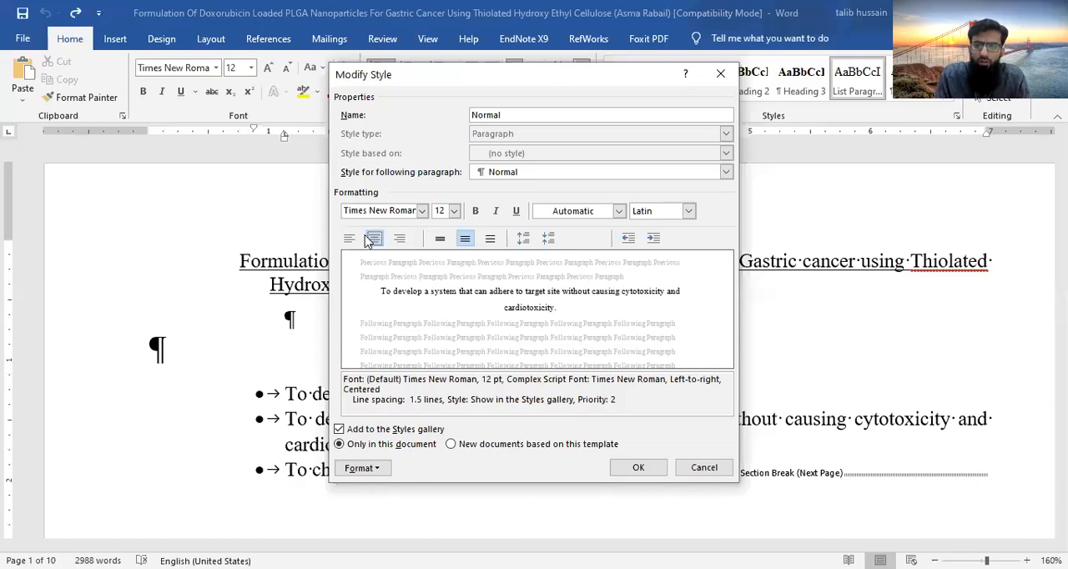
pyautogui.click(348, 239)
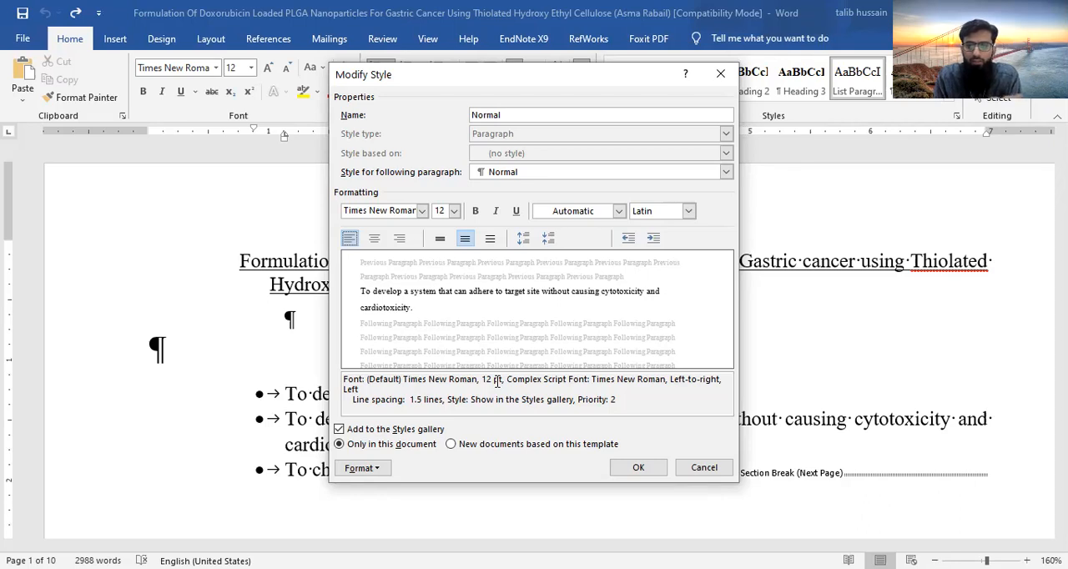
# - Give the Normal style a 0.5" first-line indent and save the style changes
pyautogui.click(377, 472)
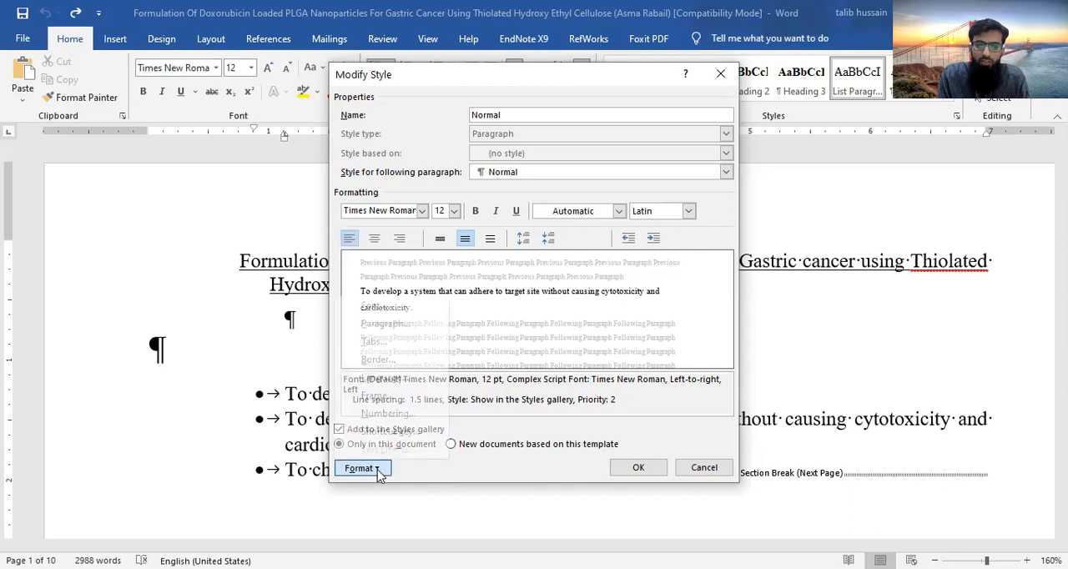
pyautogui.click(391, 325)
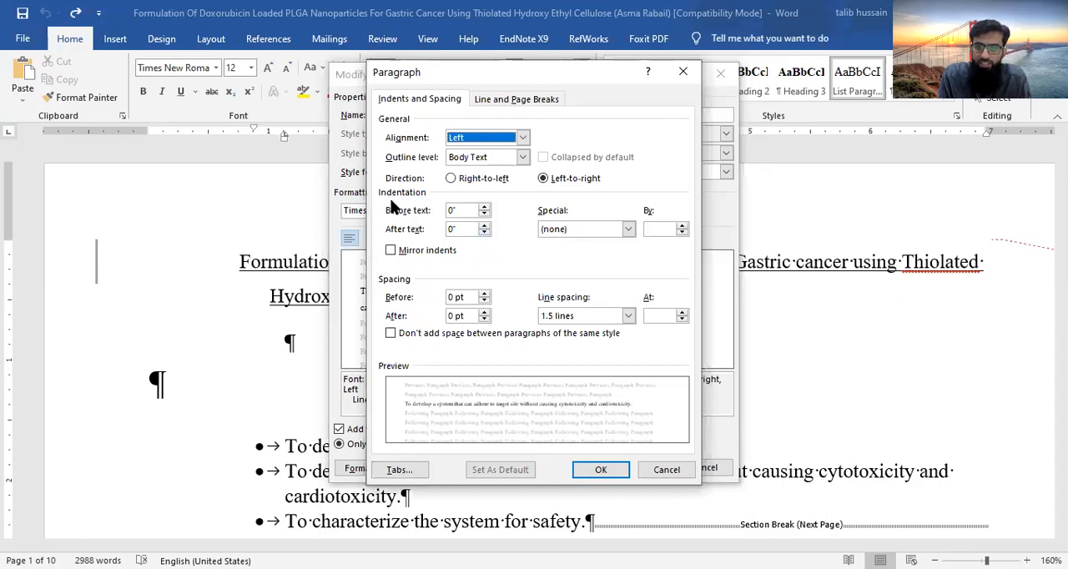
pyautogui.click(628, 229)
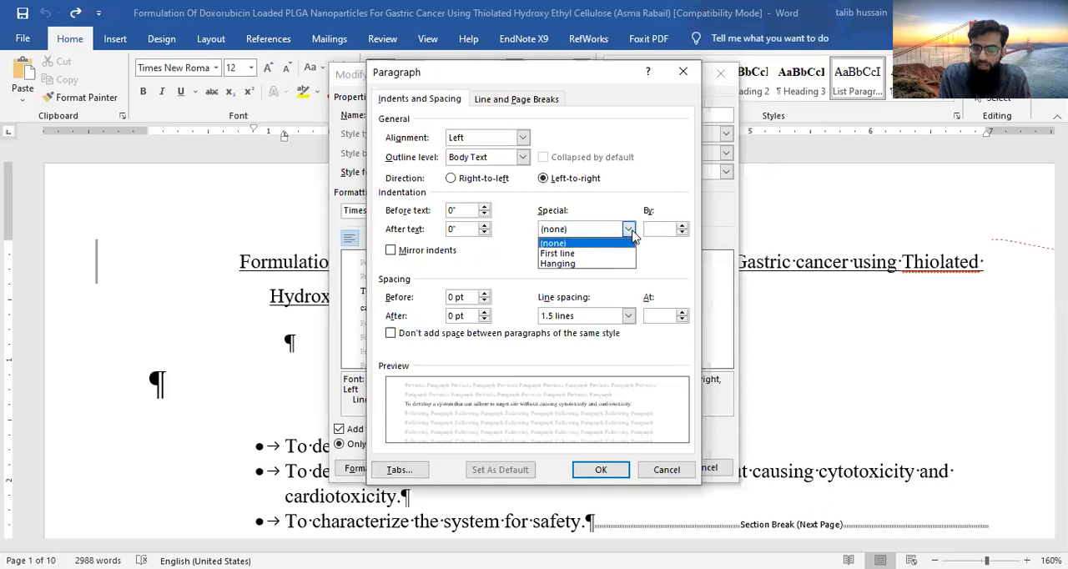
pyautogui.click(584, 253)
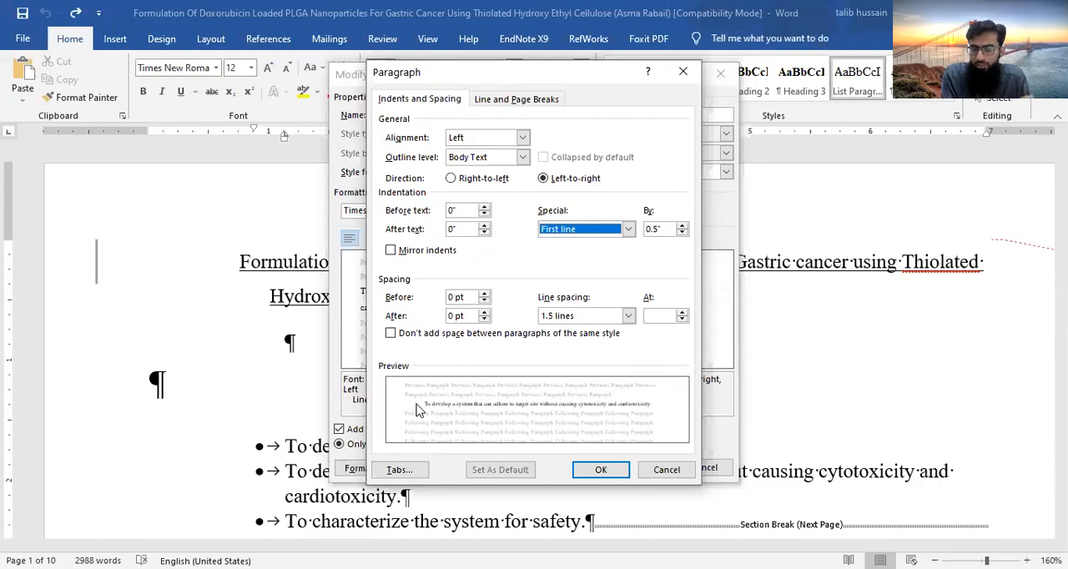
pyautogui.click(601, 472)
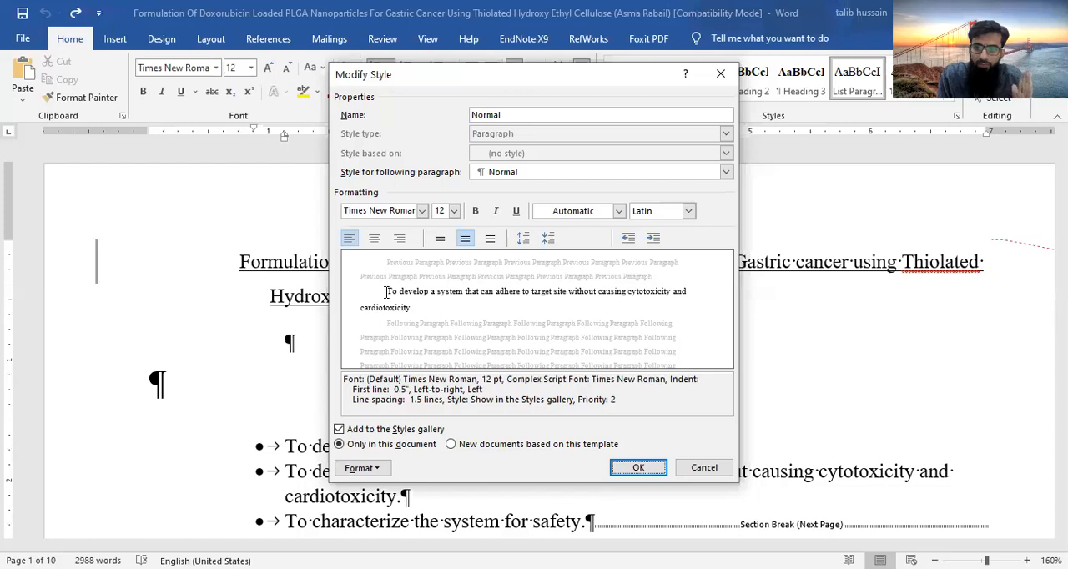
pyautogui.click(637, 468)
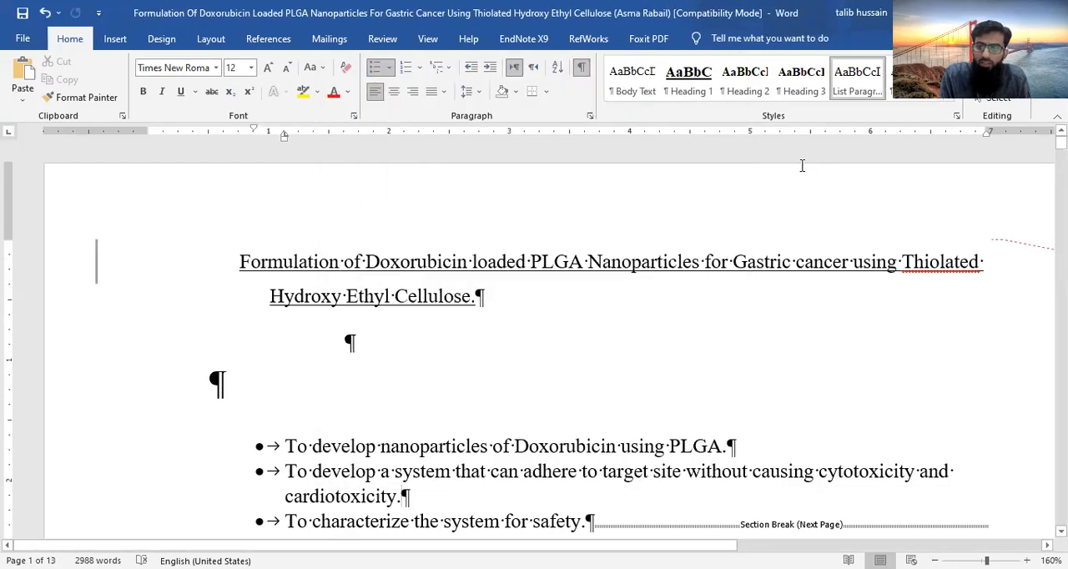
# - Apply the Normal style to the first bulleted objective, "To develop nanoparticles of Doxorubicin using PLGA."
pyautogui.click(953, 100)
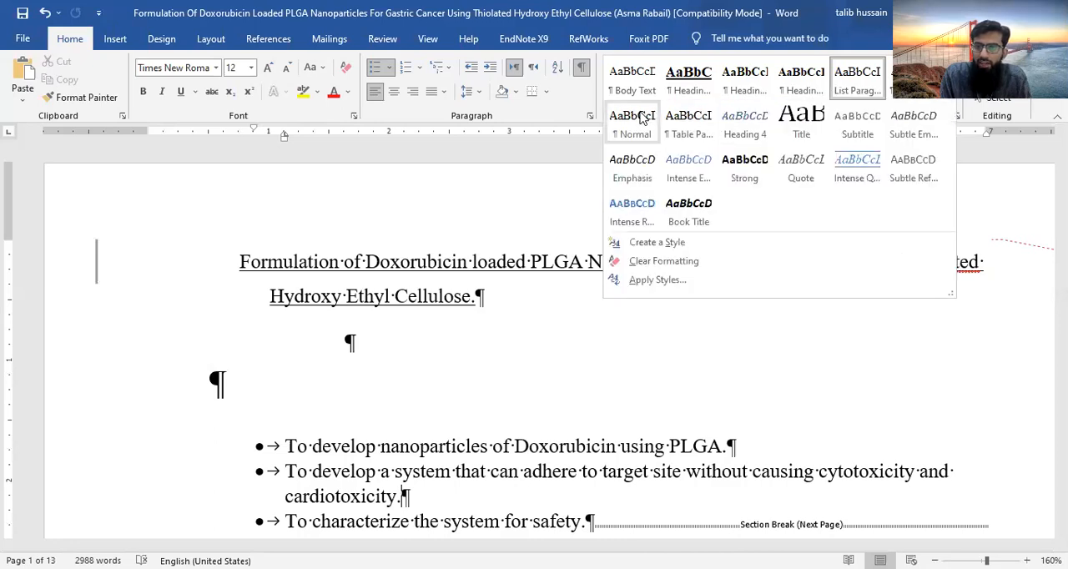
pyautogui.click(383, 448)
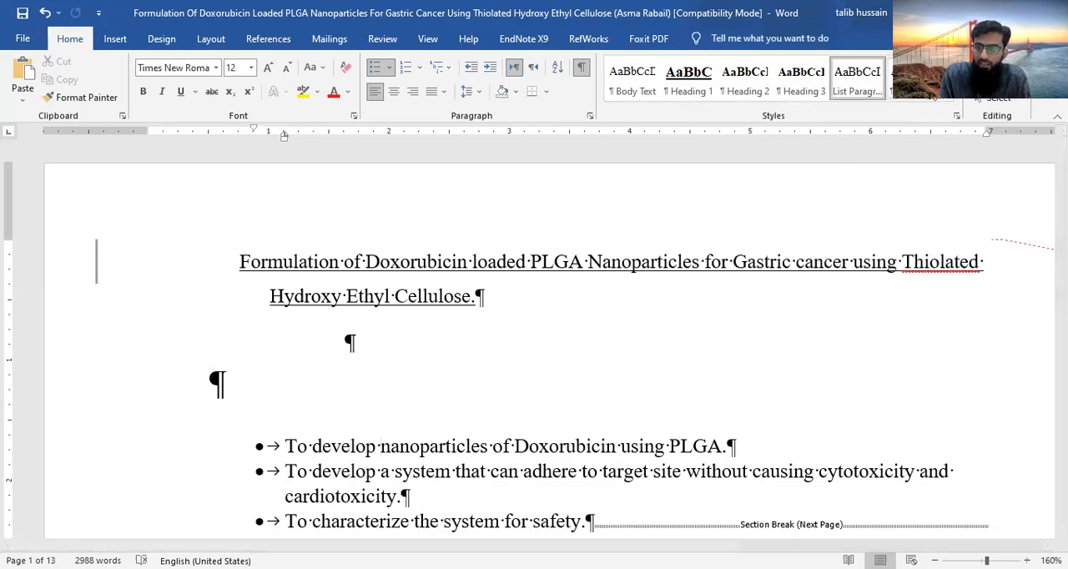
pyautogui.click(955, 101)
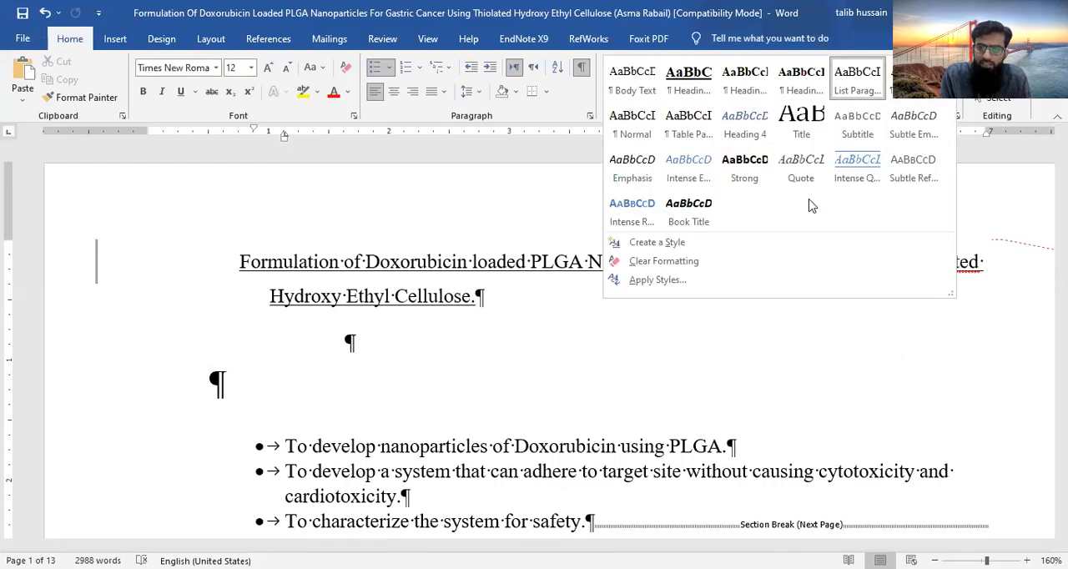
pyautogui.click(632, 124)
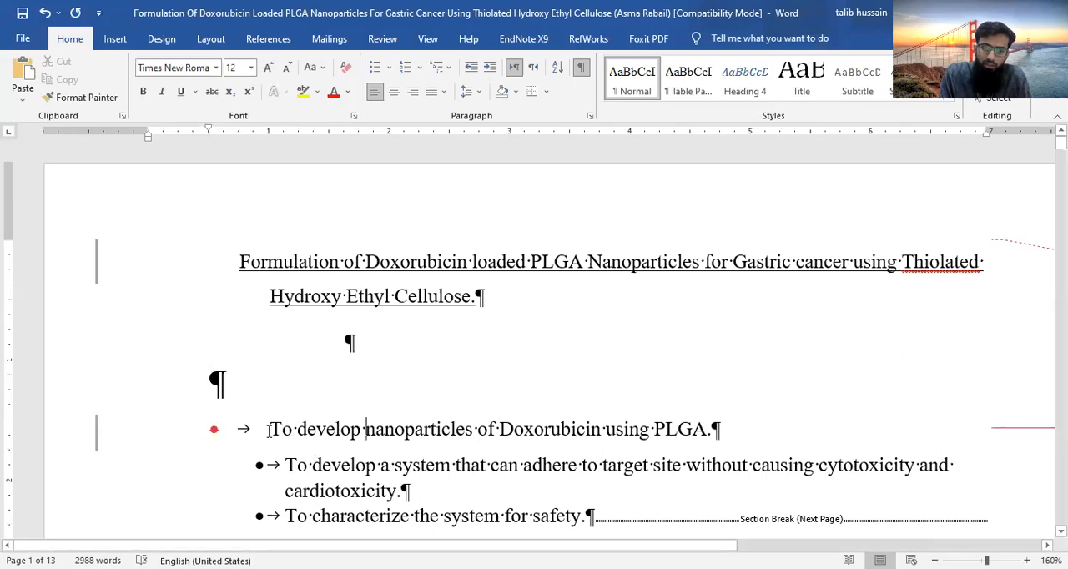
# - Remove the first-line indent from the bulleted objective about nanoparticles of Doxorubicin
pyautogui.hotkey('shift', 'Tab')
pyautogui.press('BackSpace')
pyautogui.hotkey('ctrl', 'z')
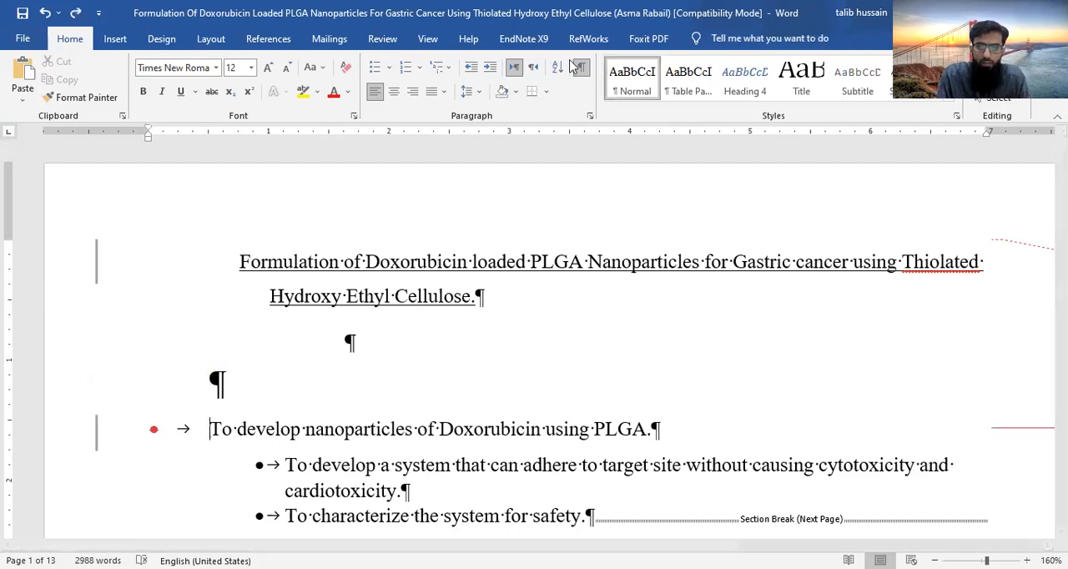
# - Turn off Track Changes for the document and return to the text formatting tools
pyautogui.click(382, 38)
pyautogui.click(567, 81)
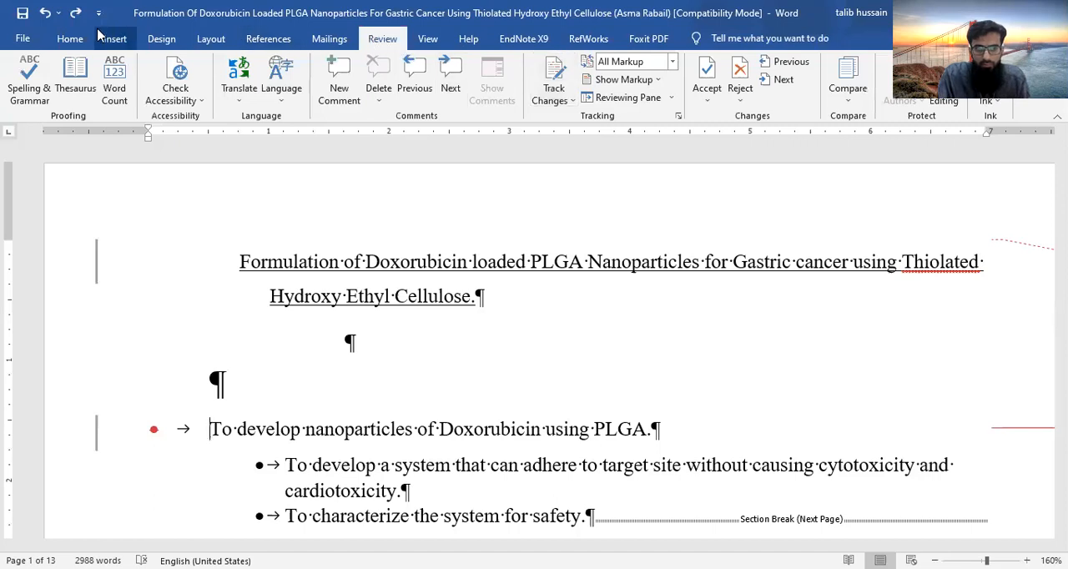
pyautogui.click(70, 39)
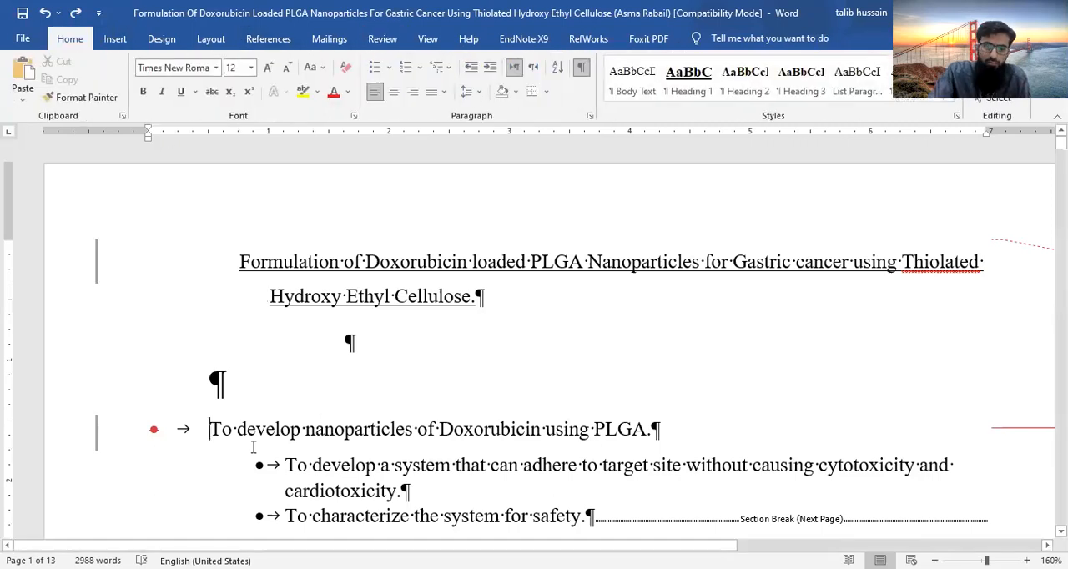
# - Remove the bullet and an empty paragraph before the nanoparticles objective, undoing the excess deletions that join it to the title
pyautogui.press('BackSpace')
pyautogui.press('BackSpace')
pyautogui.press('BackSpace')
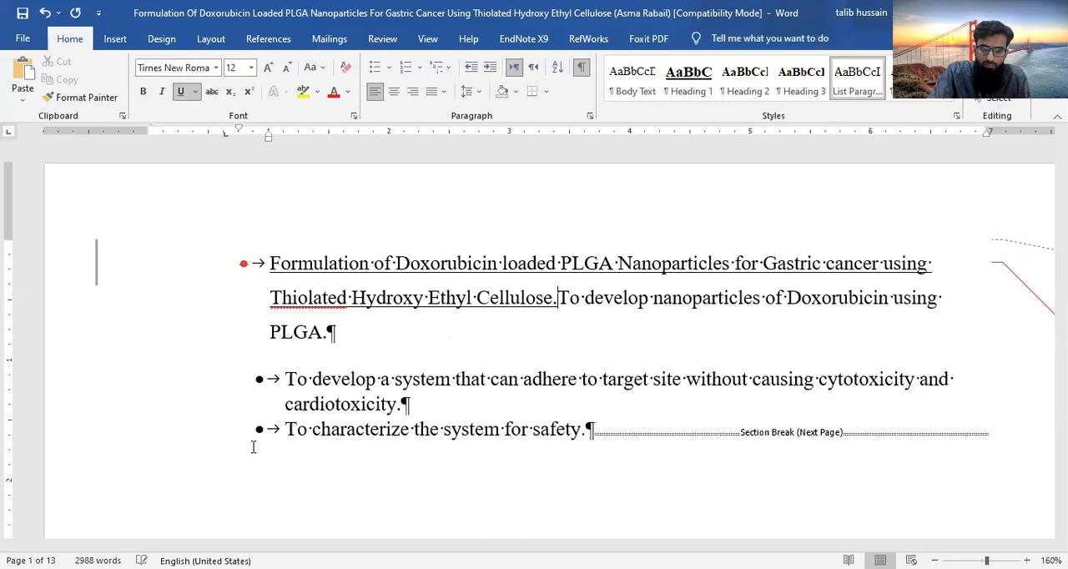
pyautogui.hotkey('ctrl', 'z')
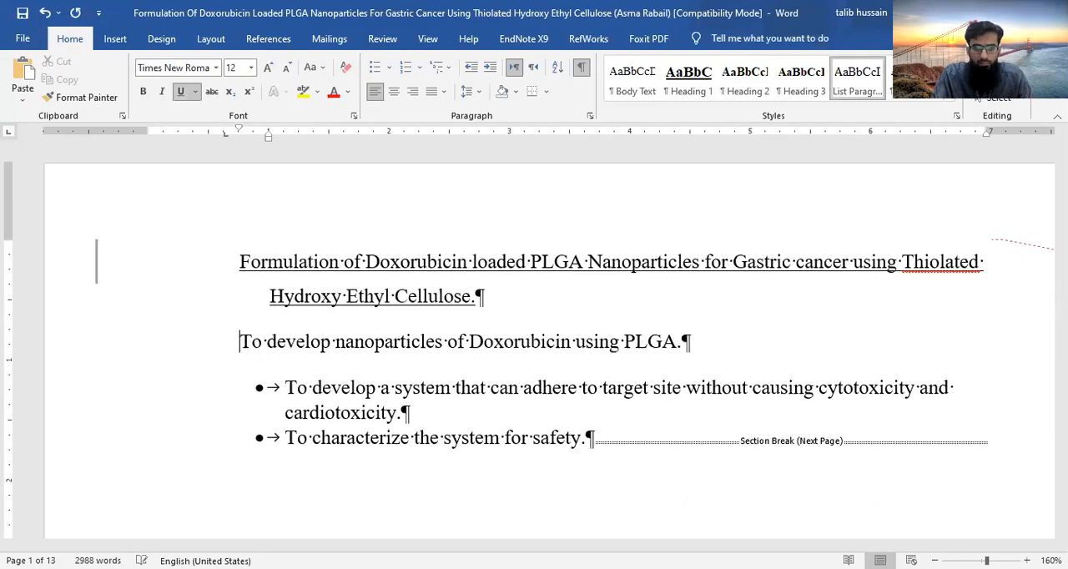
pyautogui.hotkey('ctrl', 'z')
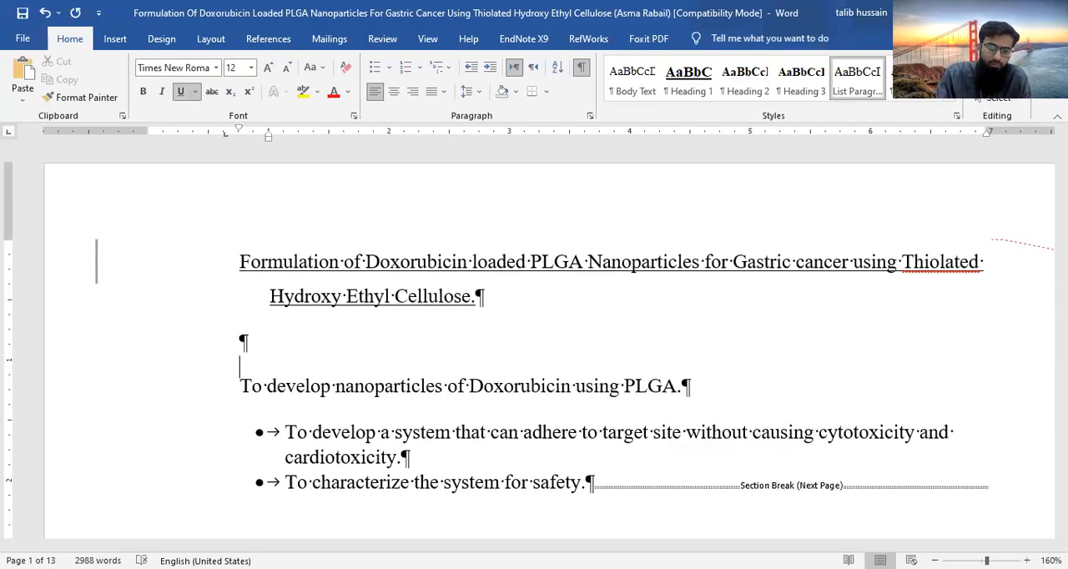
# - Reapply the Normal style to the unbulleted objective about developing nanoparticles
pyautogui.click(949, 100)
pyautogui.click(636, 125)
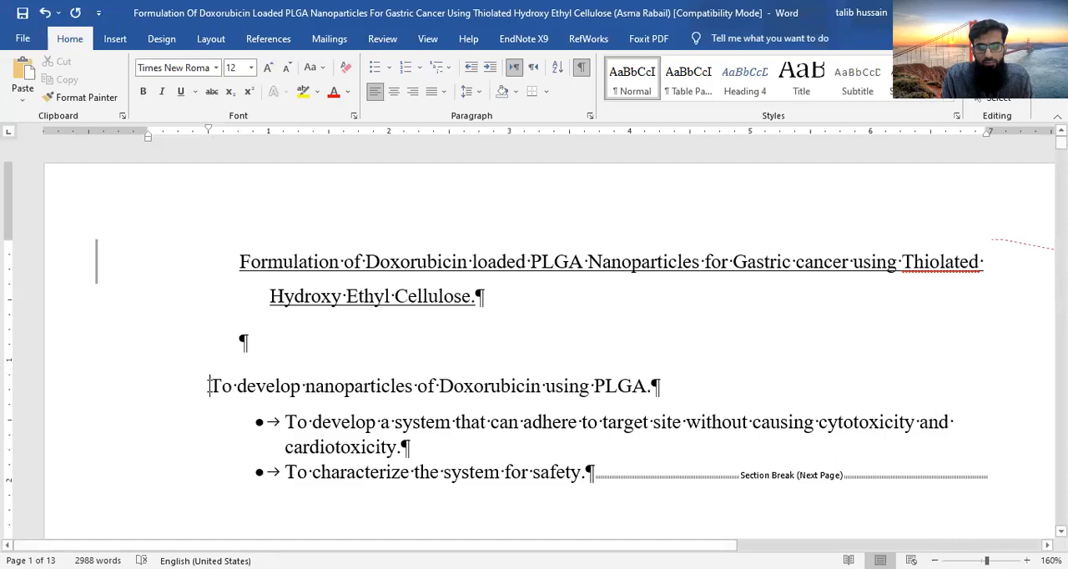
# - Join the three objectives on nanoparticles, target-site adhesion and safety characterization into one continuous paragraph
pyautogui.click(655, 386)
pyautogui.press('Delete')
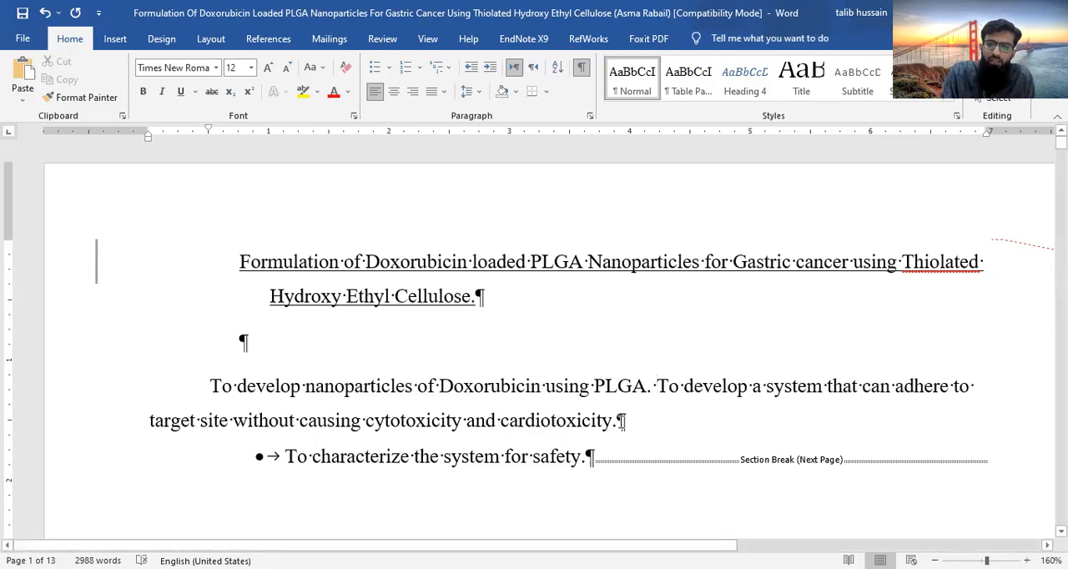
pyautogui.click(619, 421)
pyautogui.press('Delete')
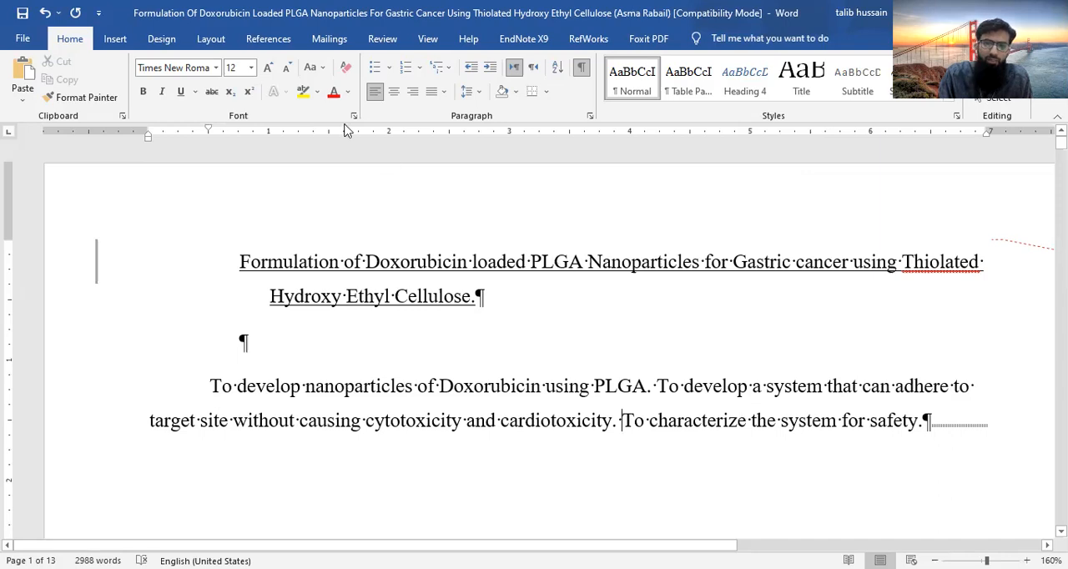
# - Apply the multilevel list linked to headings, numbered 1 Heading 1, 1.1 Heading 2, 1.1.1 Heading 3, at the objectives paragraph
pyautogui.click(210, 38)
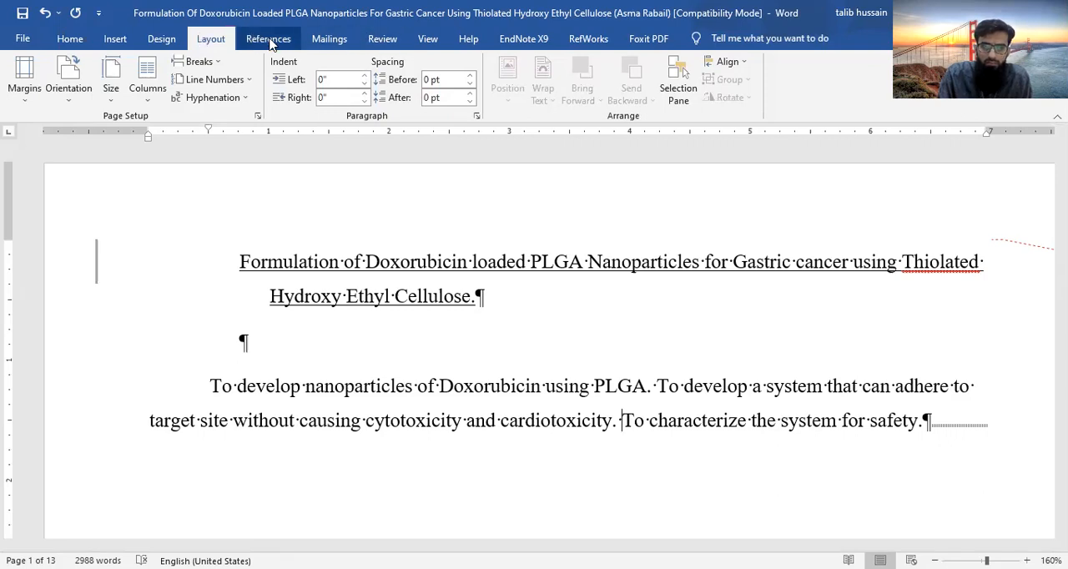
pyautogui.click(70, 38)
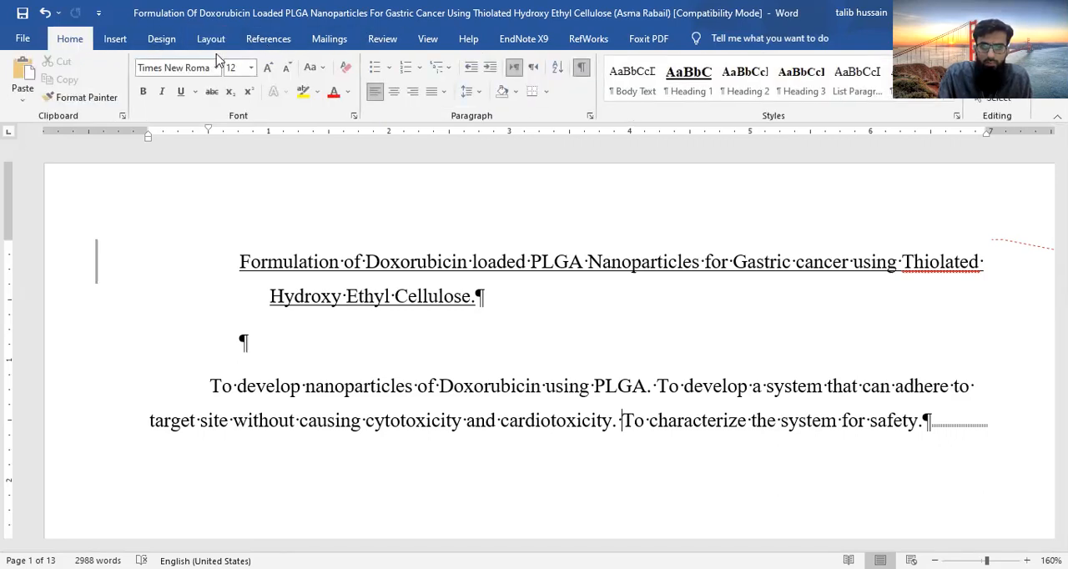
pyautogui.click(452, 70)
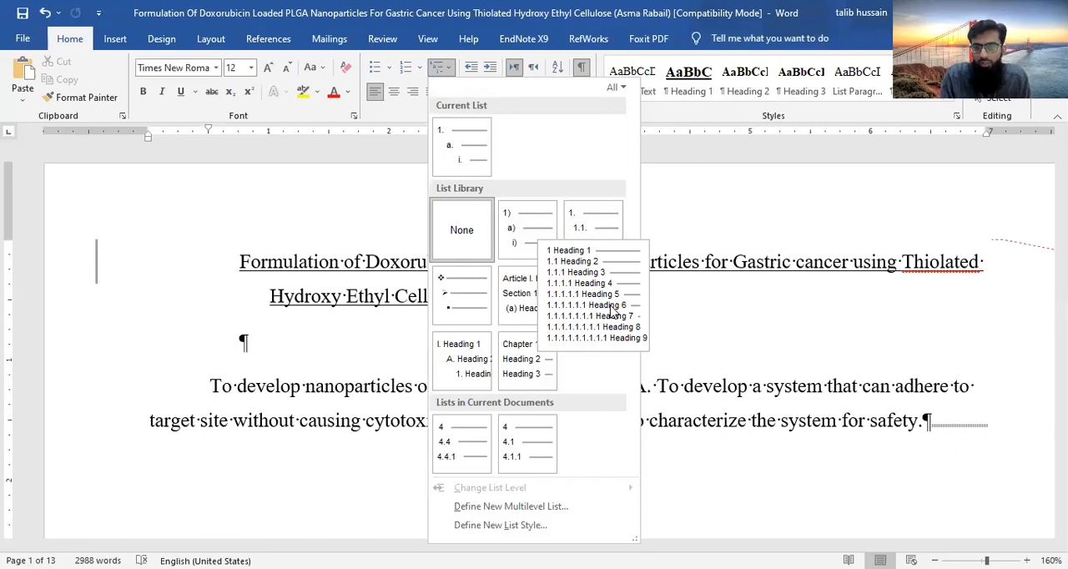
pyautogui.click(611, 307)
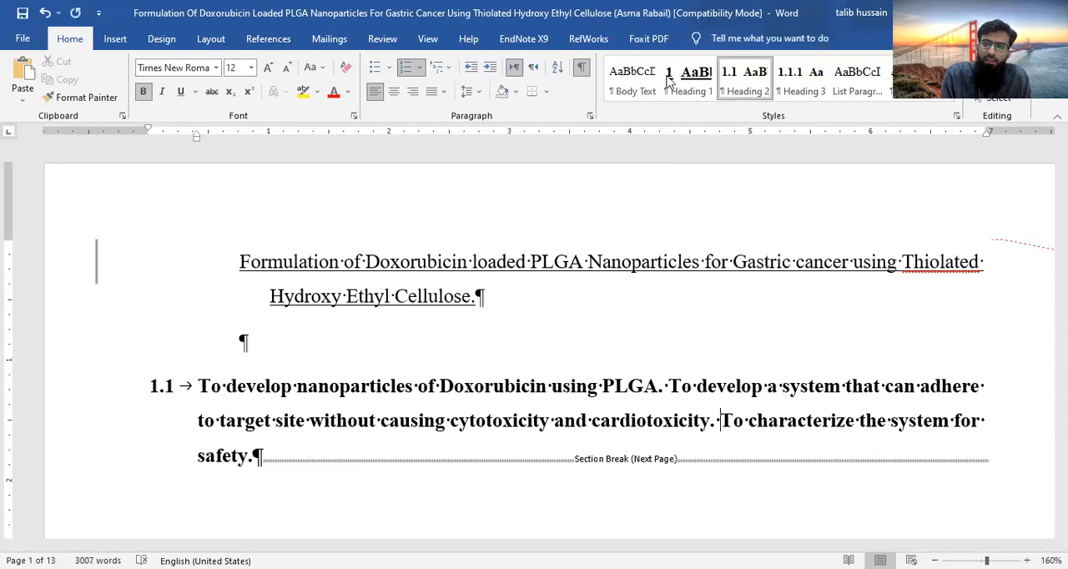
# - Modify the Heading 1 style to remove its underline, trying left alignment before setting it back to centered
pyautogui.click(704, 97)
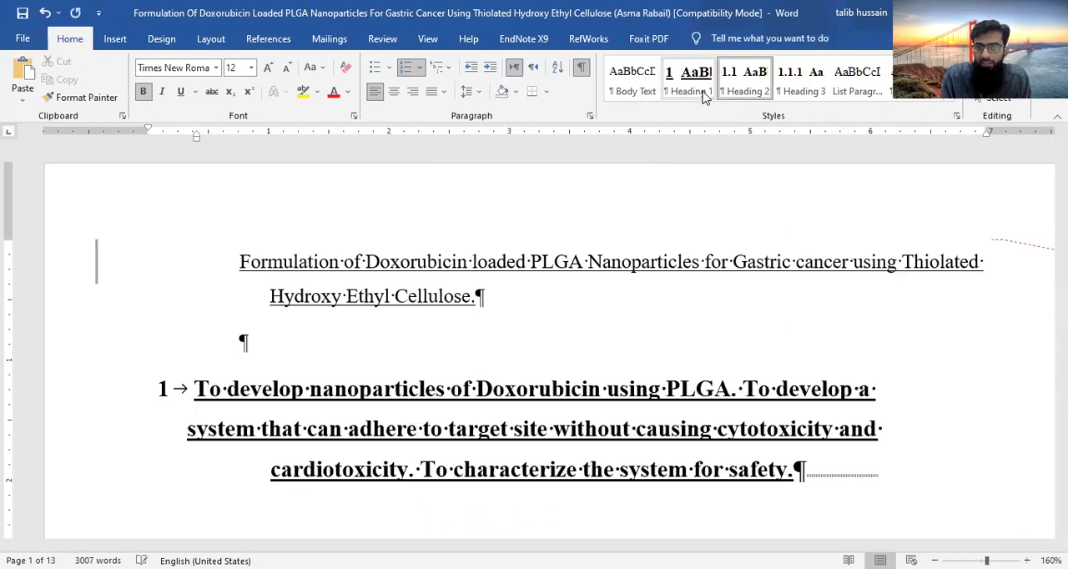
pyautogui.rightClick(693, 91)
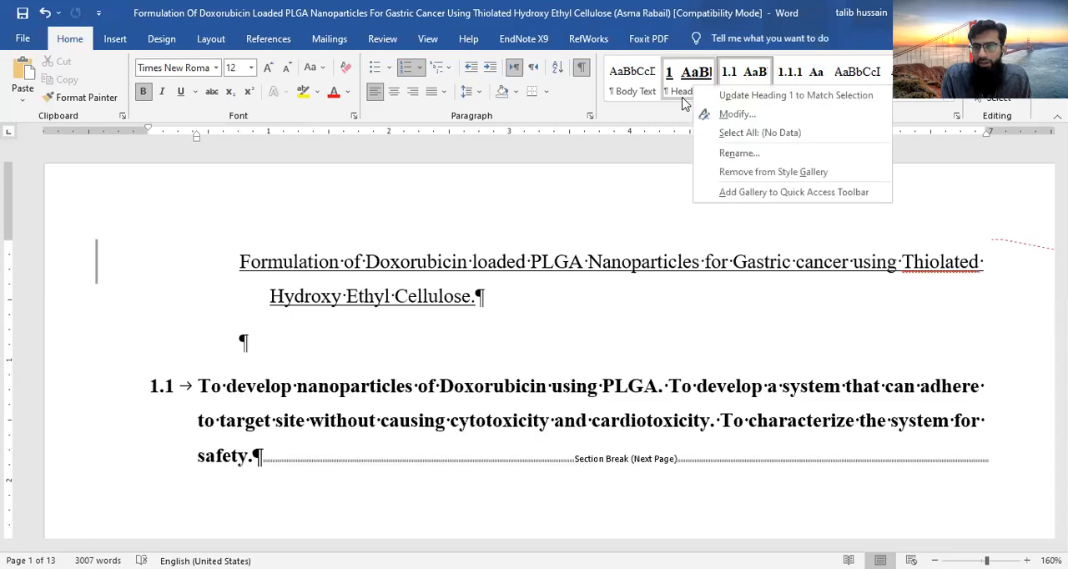
pyautogui.click(734, 114)
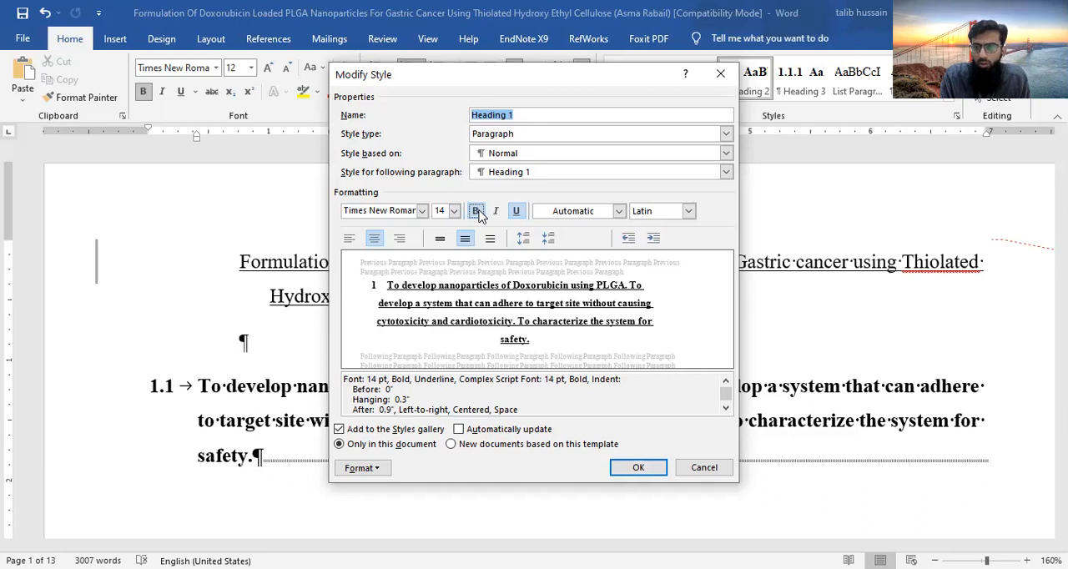
pyautogui.click(517, 211)
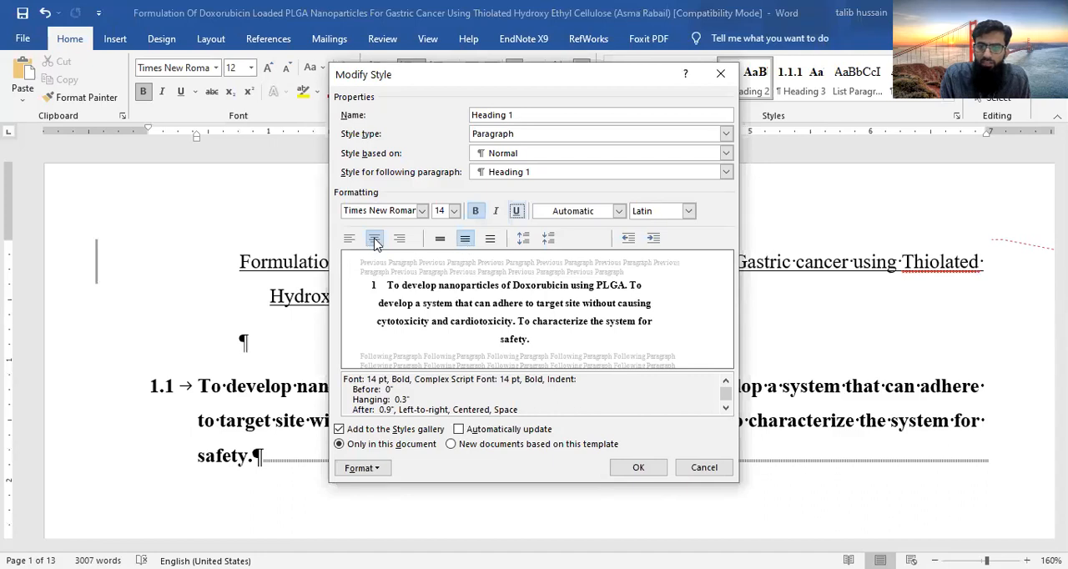
pyautogui.click(350, 238)
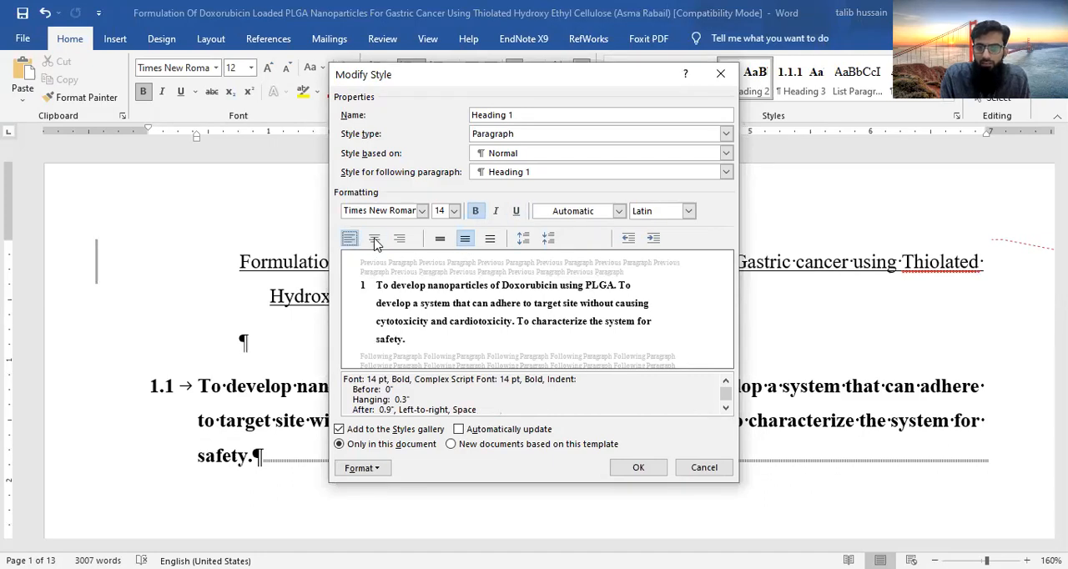
pyautogui.click(373, 239)
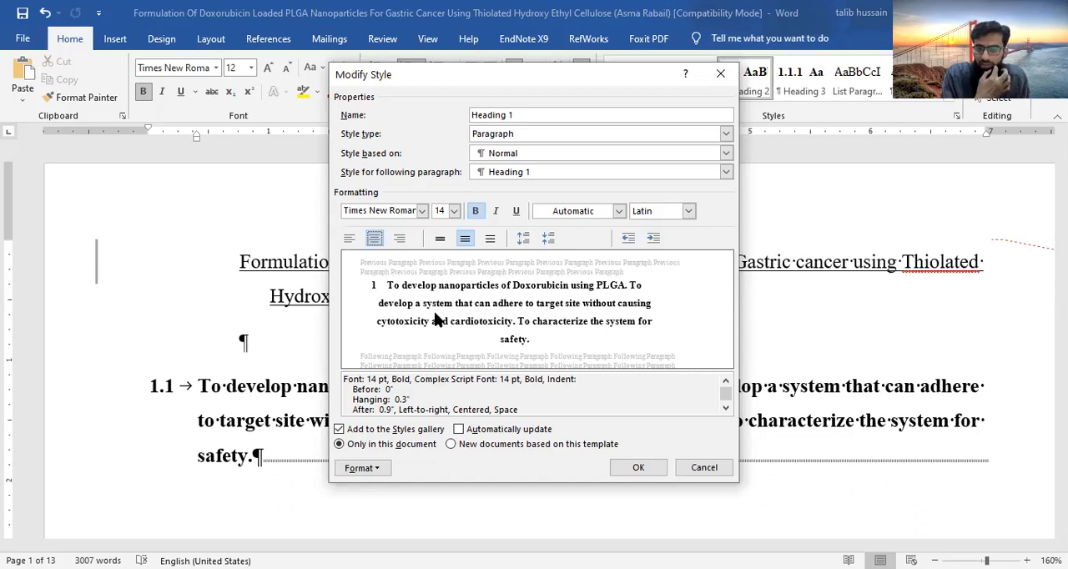
pyautogui.click(631, 469)
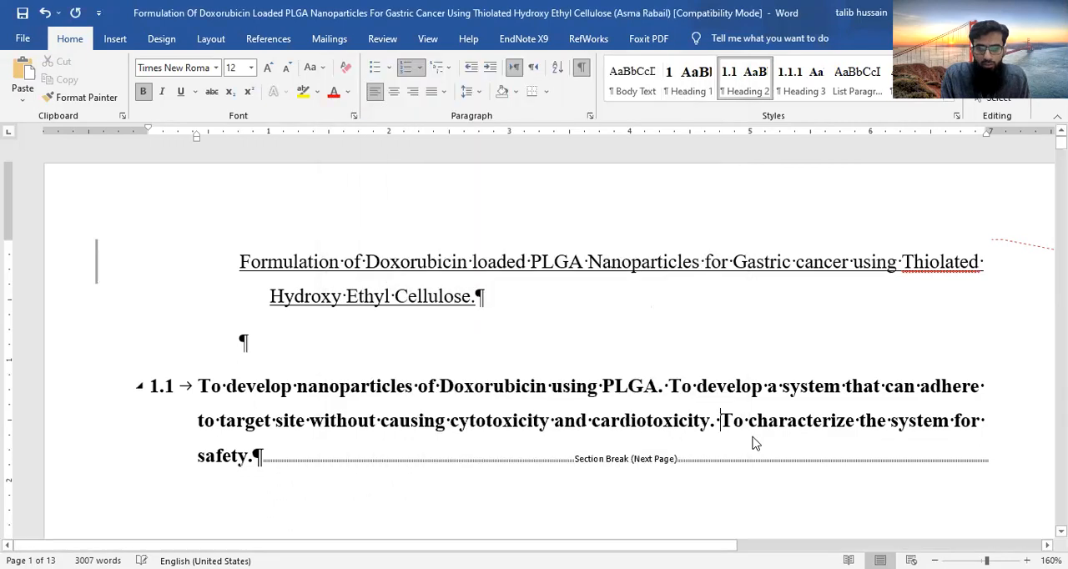
# - Reapply the Normal style to the joined objectives paragraph below the thesis title
pyautogui.click(283, 389)
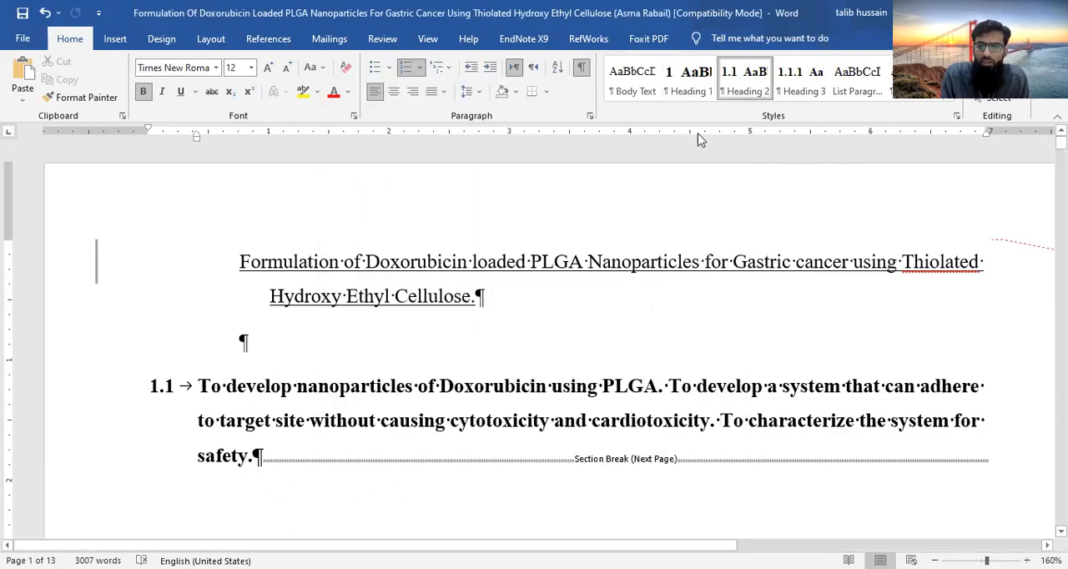
pyautogui.click(942, 103)
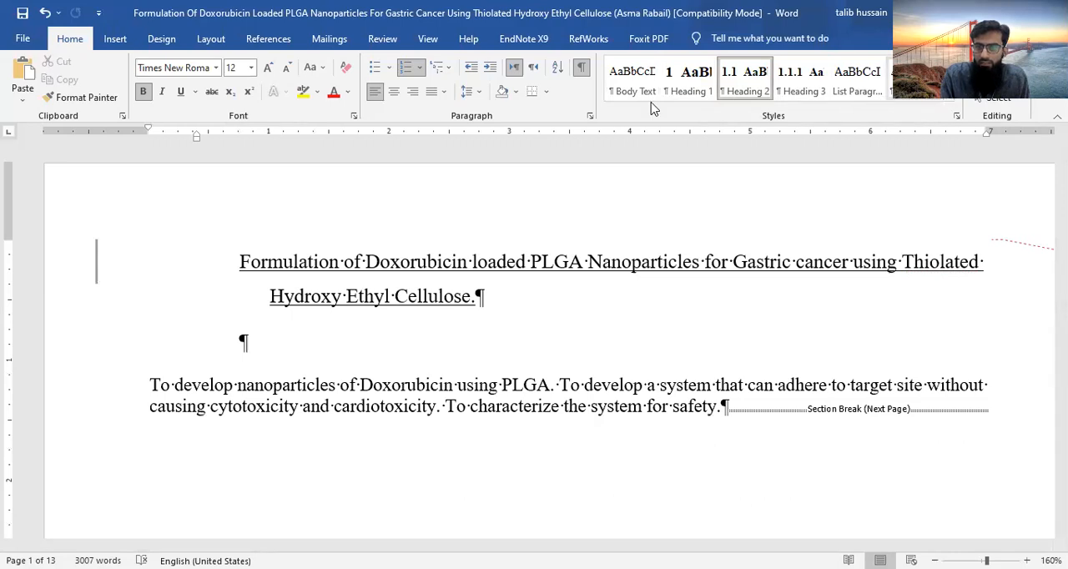
pyautogui.click(949, 101)
pyautogui.click(616, 125)
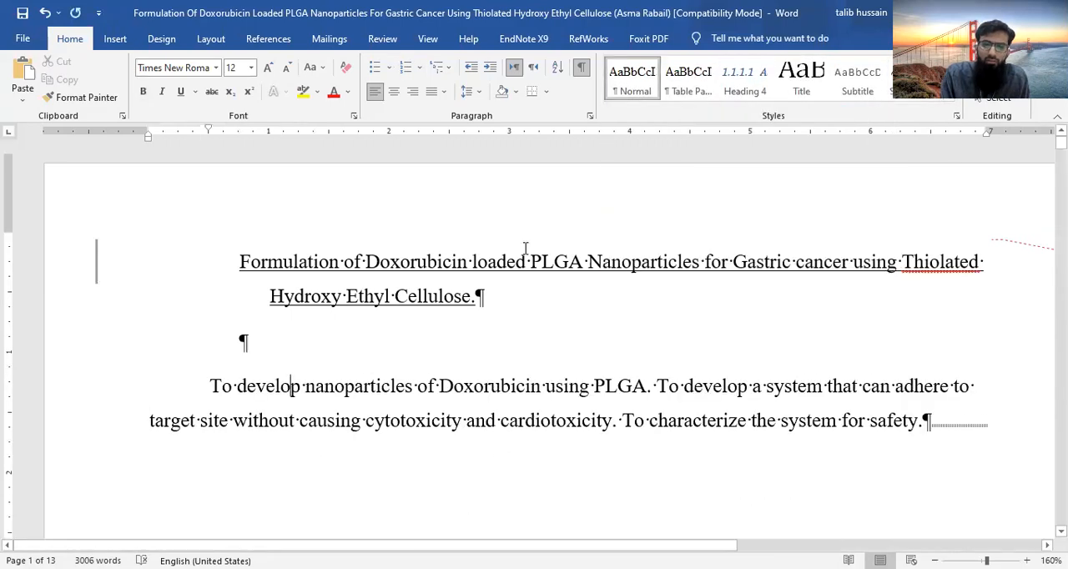
# - Apply the Heading 1 style to the INTRODUCTION title on page 2
pyautogui.scroll(-2, 524, 262)
pyautogui.scroll(2, 524, 262)
pyautogui.scroll(-5, 526, 248)
pyautogui.scroll(-4, 525, 247)
pyautogui.click(601, 249)
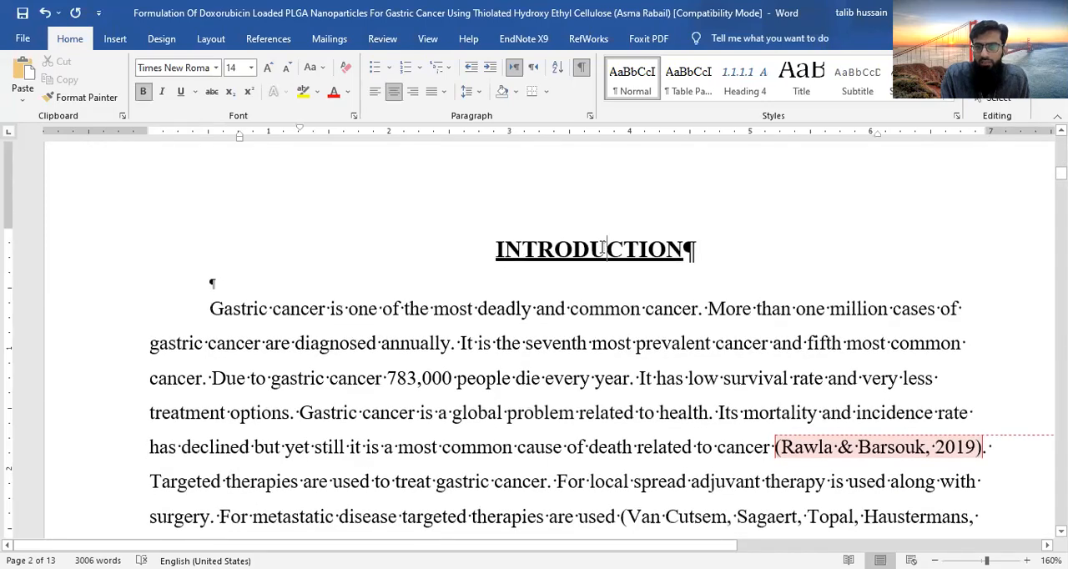
pyautogui.click(952, 93)
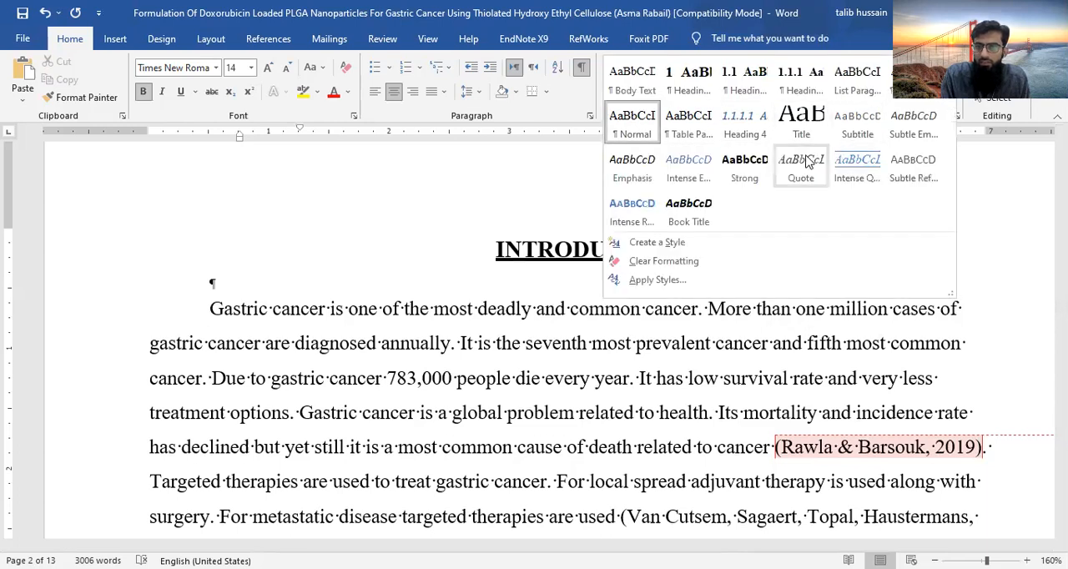
pyautogui.click(683, 83)
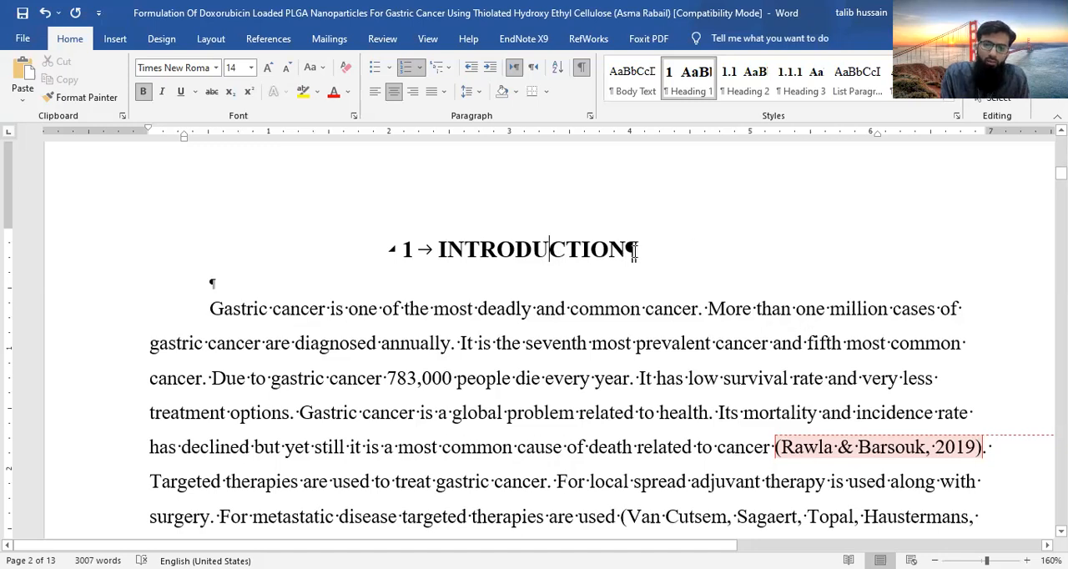
# - Modify the Heading 1 style so that its text is underlined
pyautogui.rightClick(678, 98)
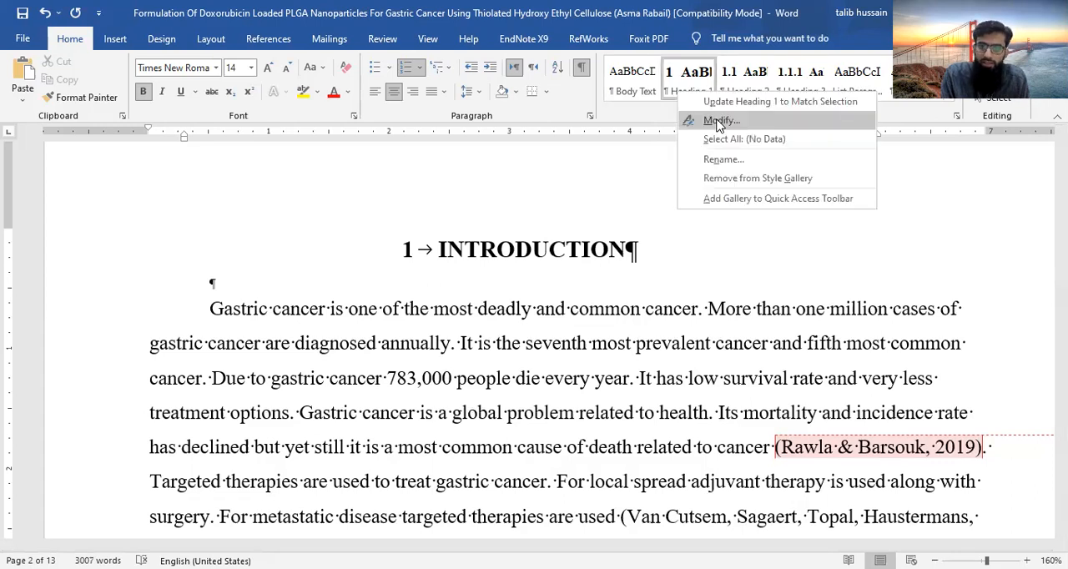
pyautogui.click(719, 122)
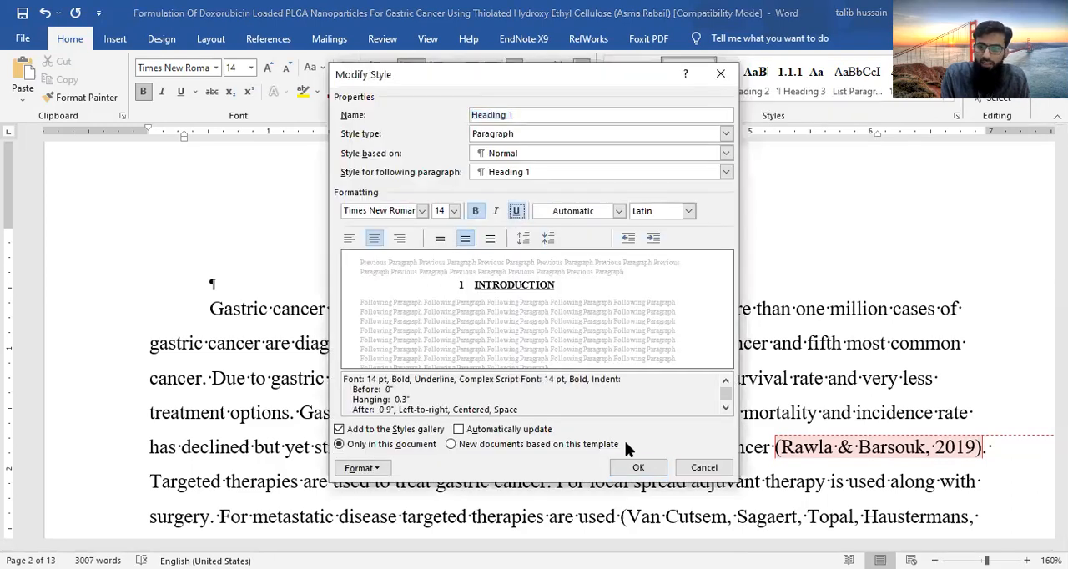
pyautogui.click(640, 469)
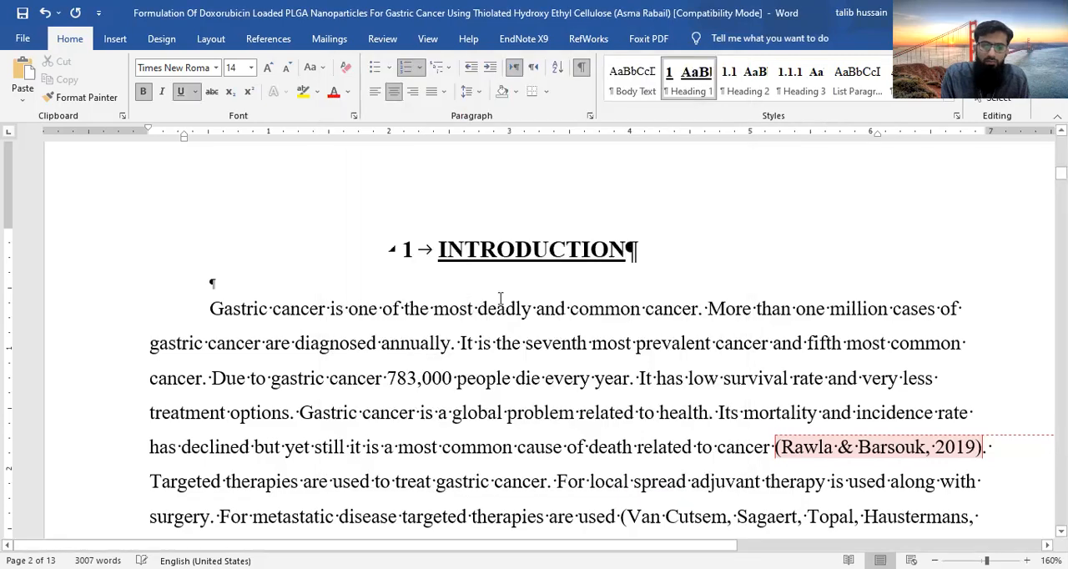
# - Insert a Next Page section break at the first empty paragraph before the REVIEW OF LITERATURE heading
pyautogui.scroll(-15, 508, 397)
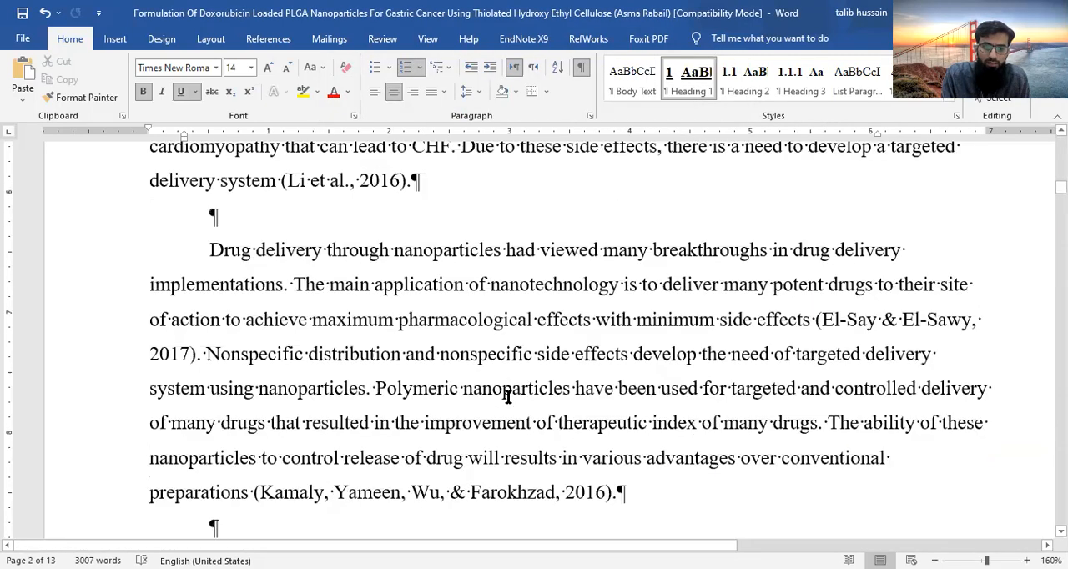
pyautogui.scroll(-7, 508, 398)
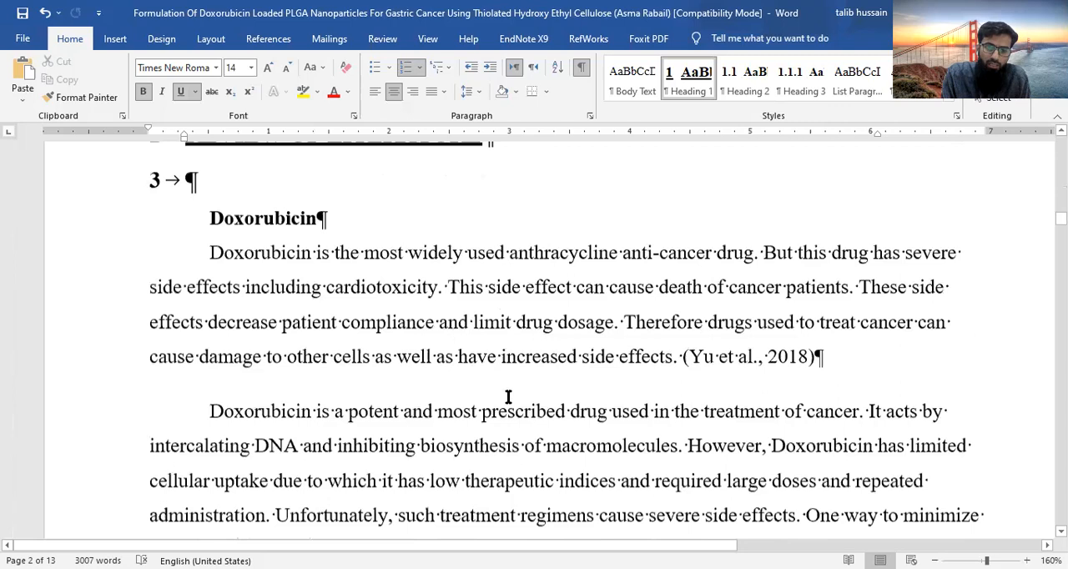
pyautogui.scroll(8, 321, 315)
pyautogui.click(322, 337)
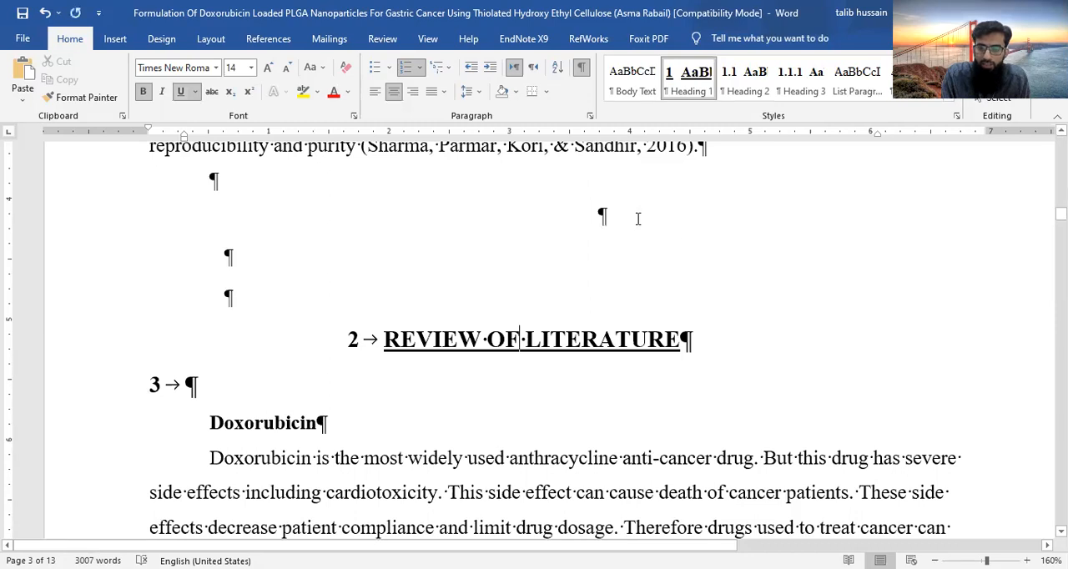
pyautogui.scroll(3, 298, 337)
pyautogui.click(213, 297)
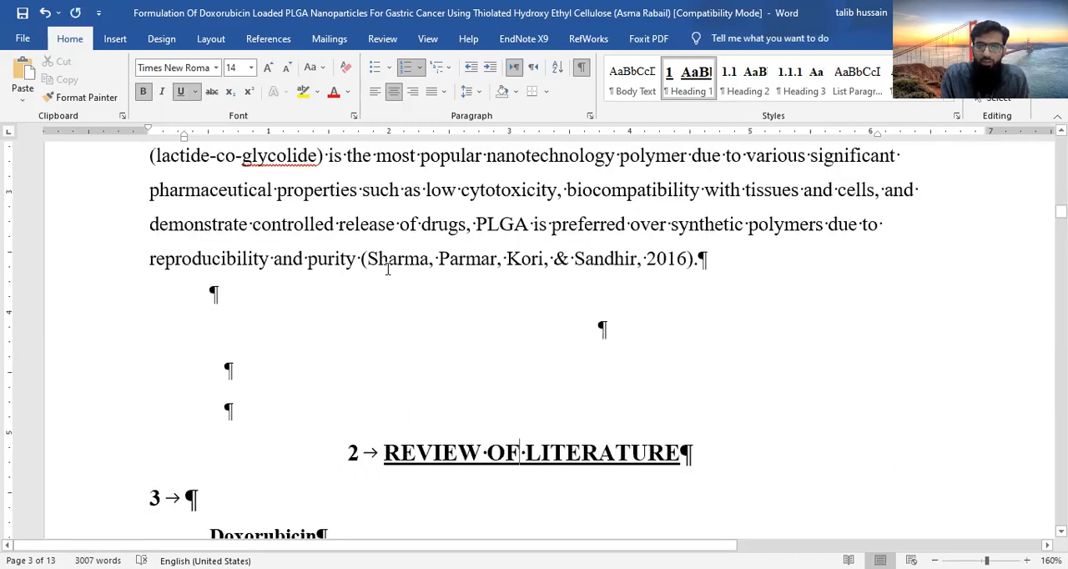
pyautogui.click(218, 39)
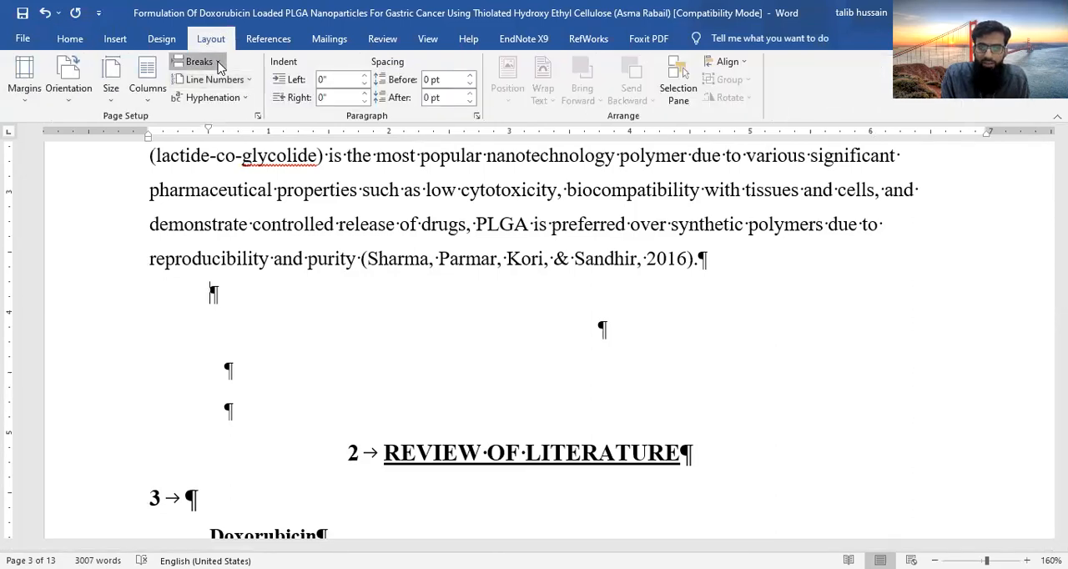
pyautogui.click(218, 65)
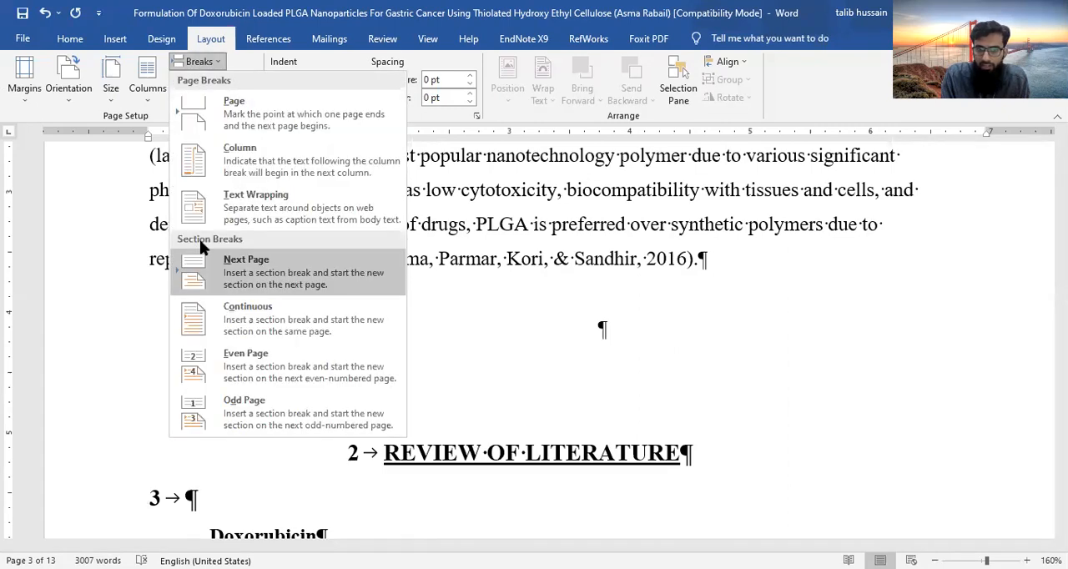
pyautogui.click(303, 269)
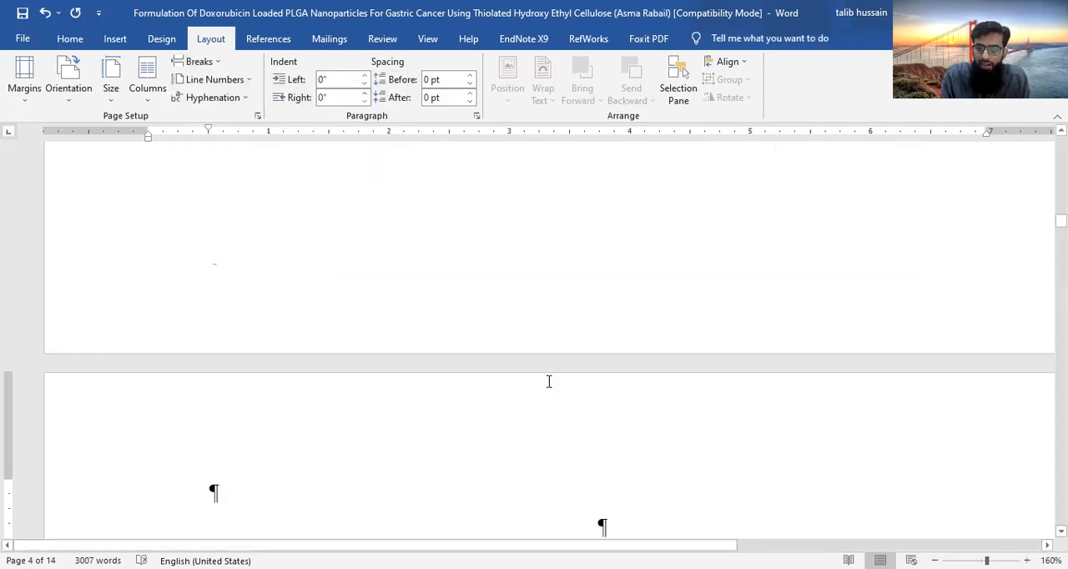
# - Delete the empty paragraphs above the REVIEW OF LITERATURE heading so it starts the new page
pyautogui.scroll(-3, 549, 382)
pyautogui.press('Delete')
pyautogui.press('Delete')
pyautogui.press('Delete')
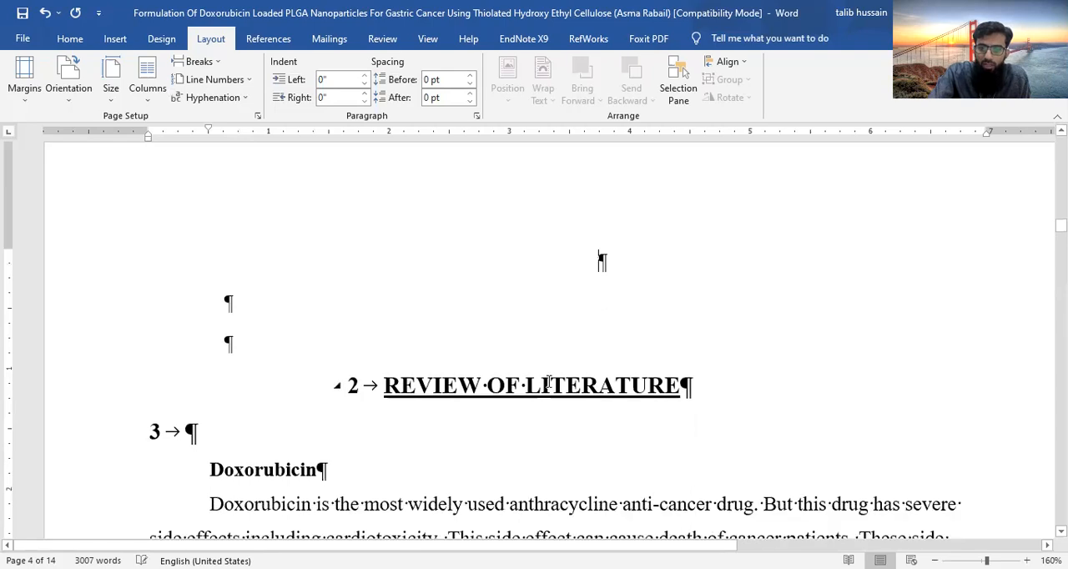
pyautogui.press('Delete')
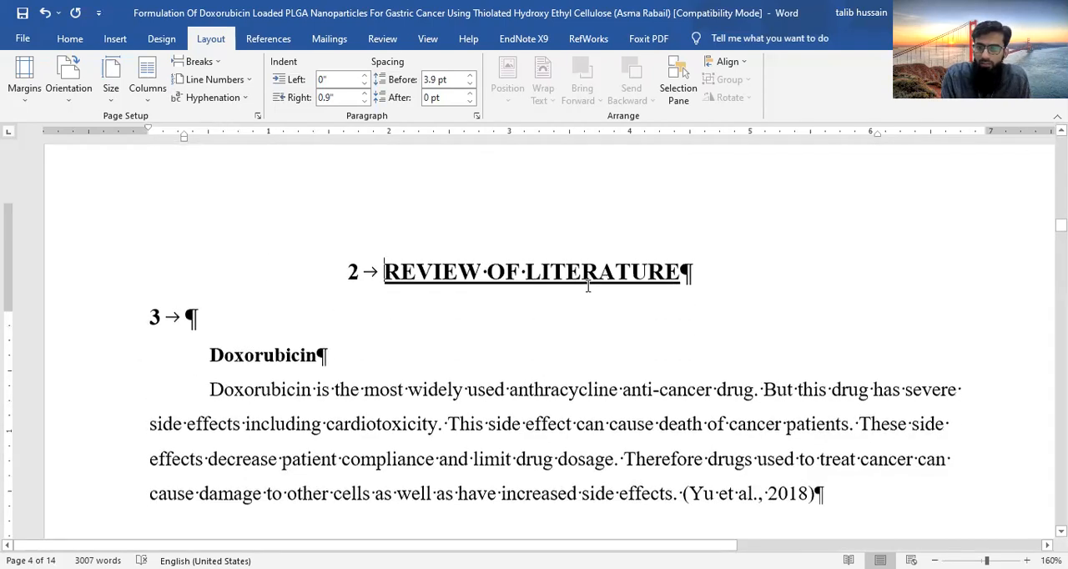
# - Examine the page break before REVIEW OF LITERATURE and look through the chapter's following pages and subheadings
pyautogui.scroll(2, 587, 288)
pyautogui.scroll(2, 587, 288)
pyautogui.scroll(-3, 586, 288)
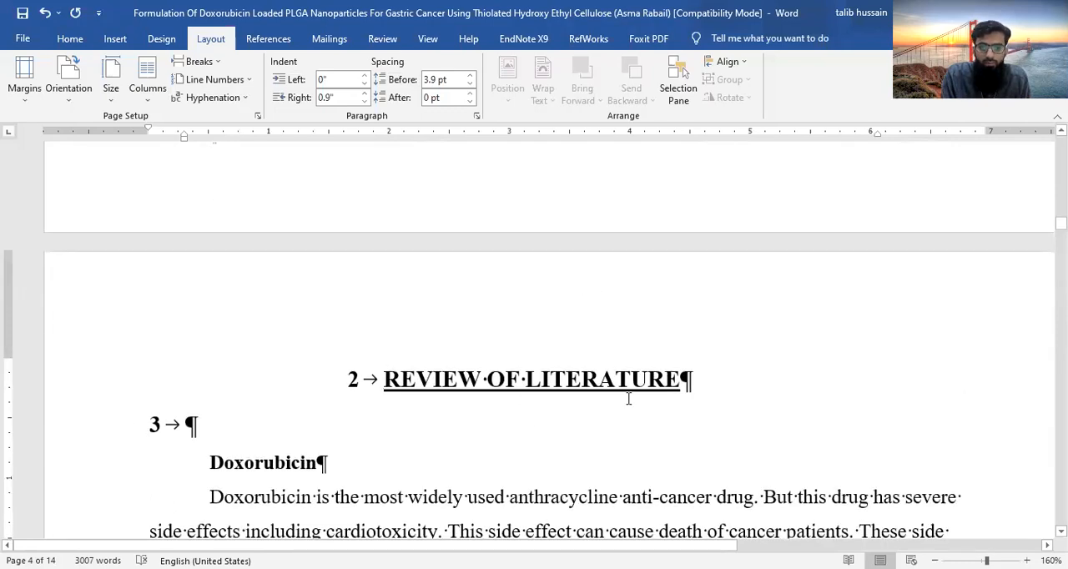
pyautogui.scroll(-1, 628, 399)
pyautogui.scroll(-20, 628, 399)
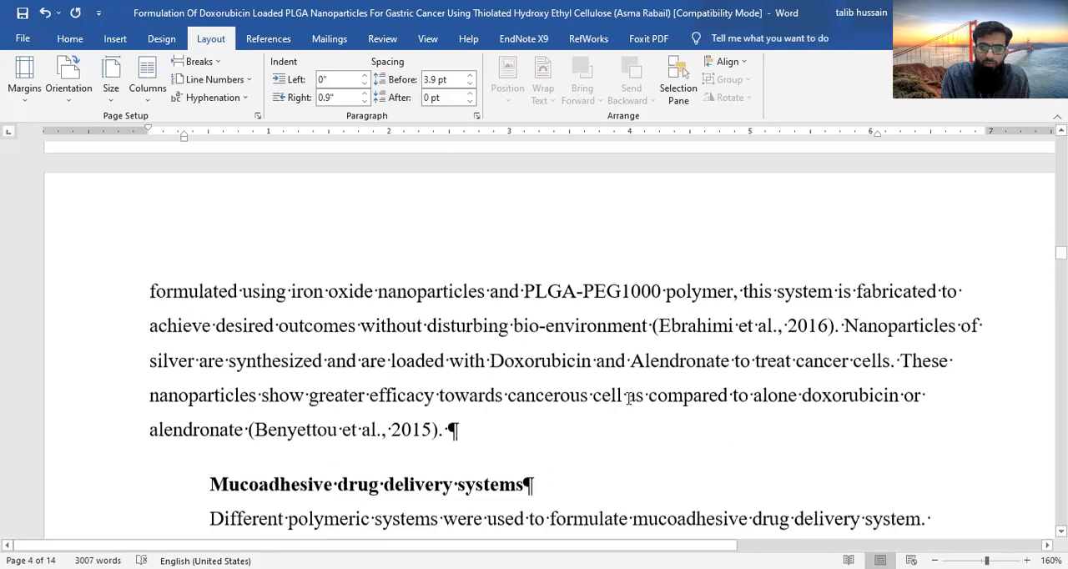
pyautogui.scroll(-2, 629, 399)
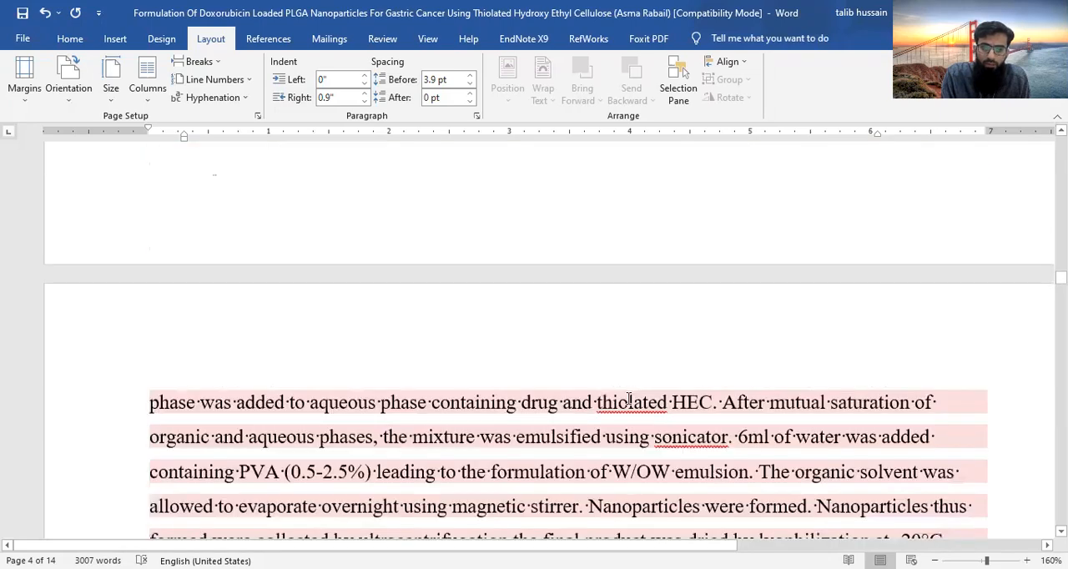
pyautogui.scroll(6, 262, 426)
pyautogui.scroll(4, 477, 364)
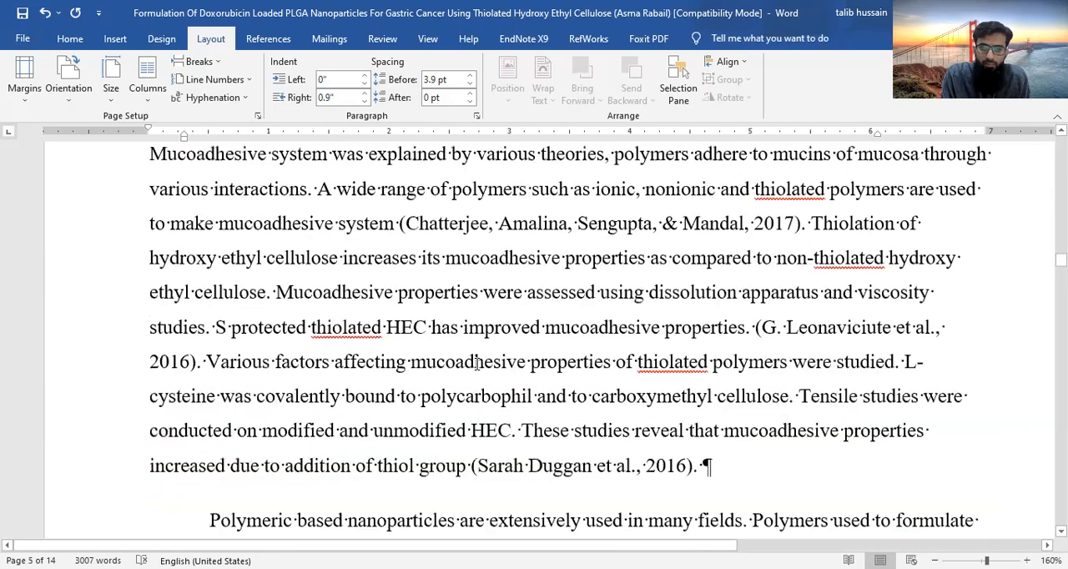
# - Insert a break after the paragraph preceding the Methods heading to start it on a new page, and delete the empty paragraph above it
pyautogui.scroll(-5, 434, 250)
pyautogui.click(380, 234)
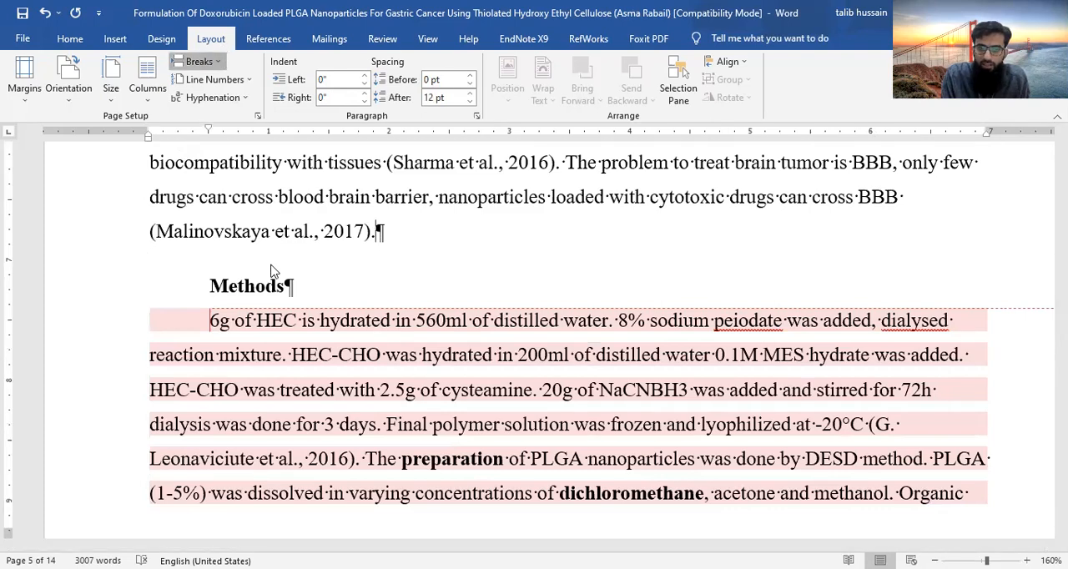
pyautogui.hotkey('ctrl', 'Return')
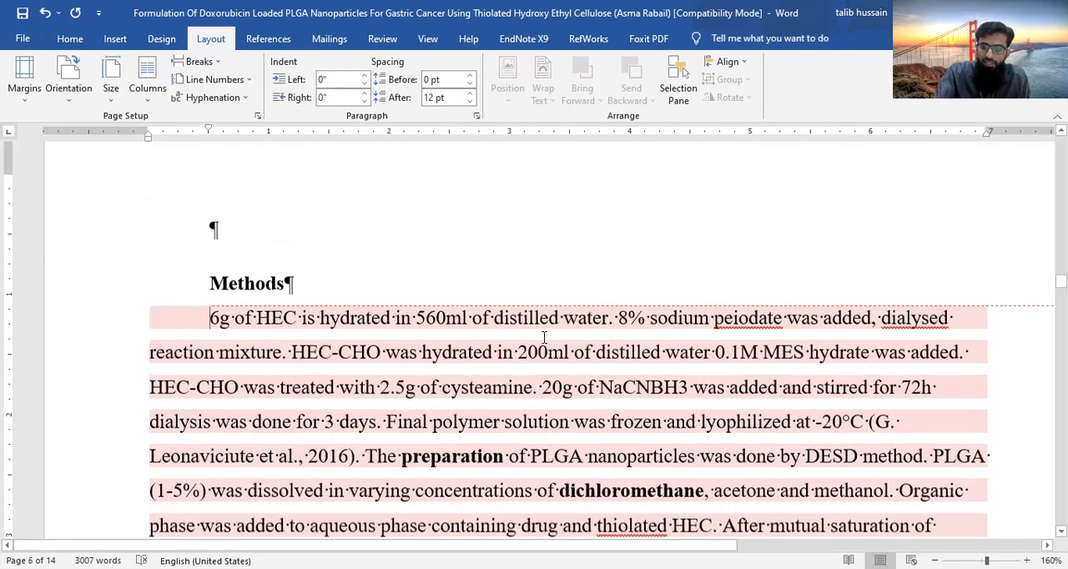
pyautogui.press('Delete')
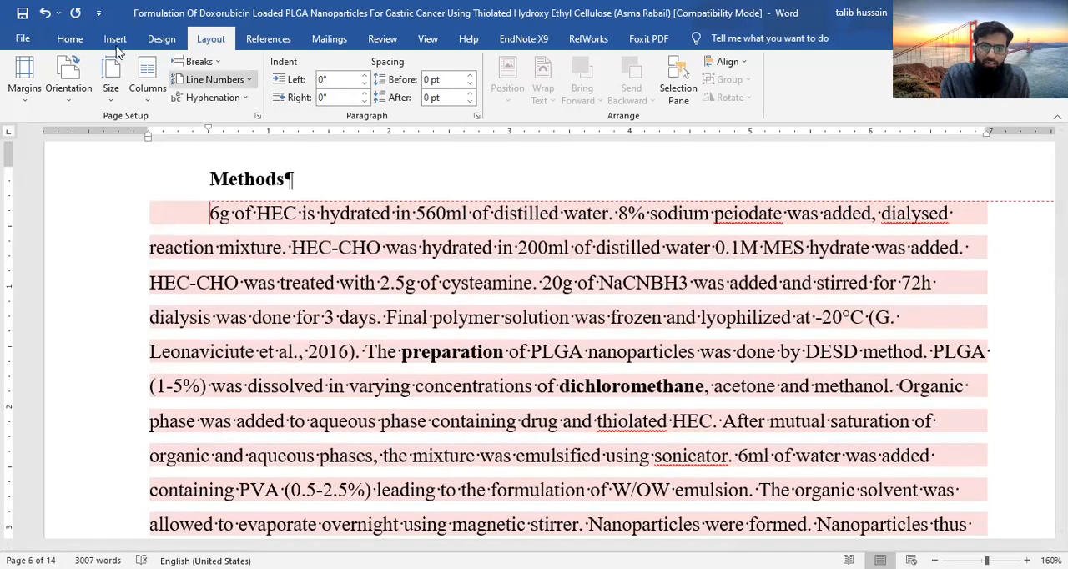
# - Apply the Heading 1 style to the Methods heading
pyautogui.click(69, 38)
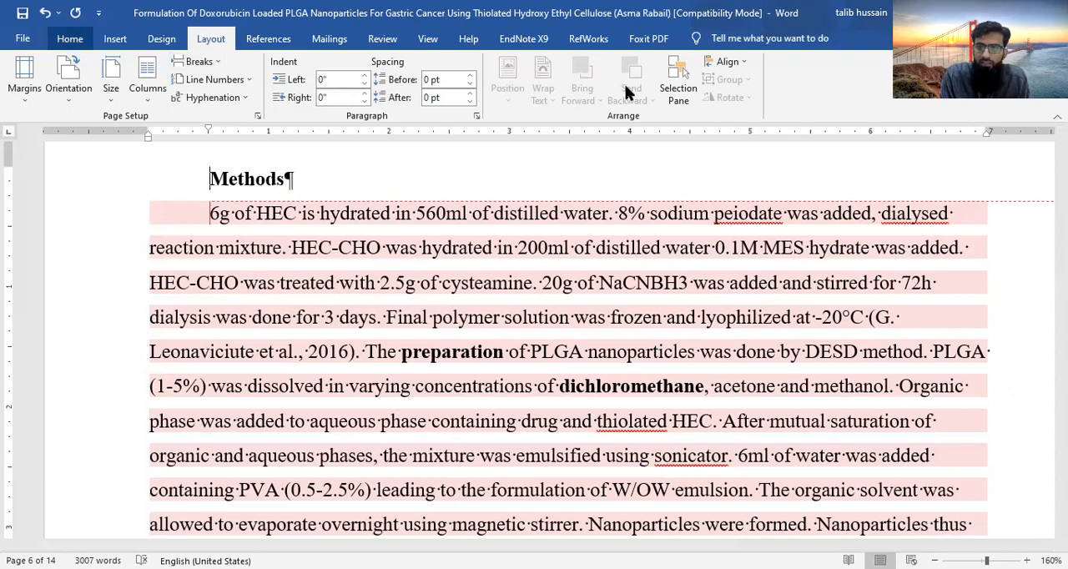
pyautogui.click(695, 79)
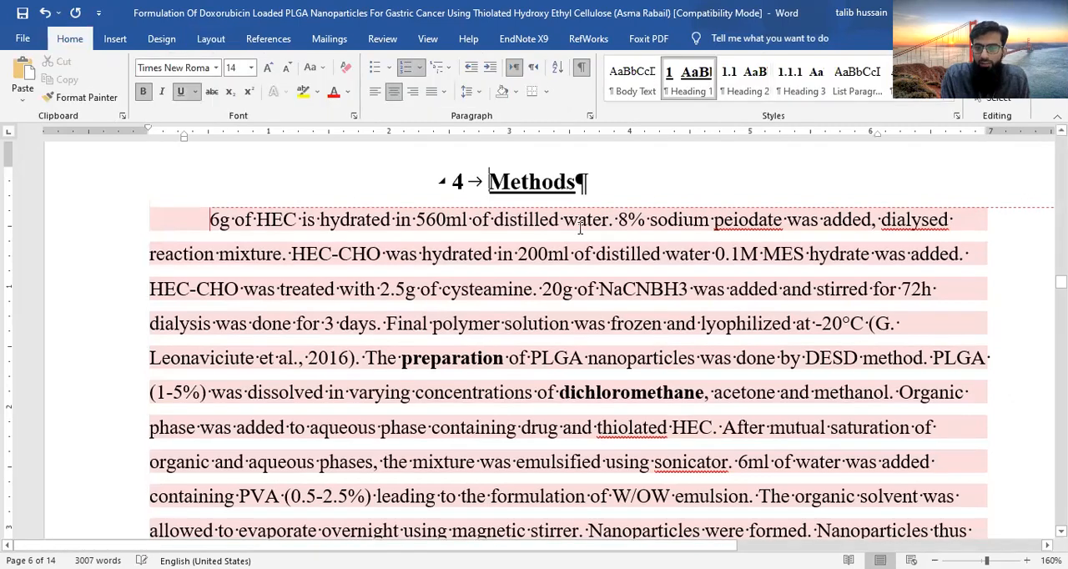
pyautogui.scroll(10, 582, 235)
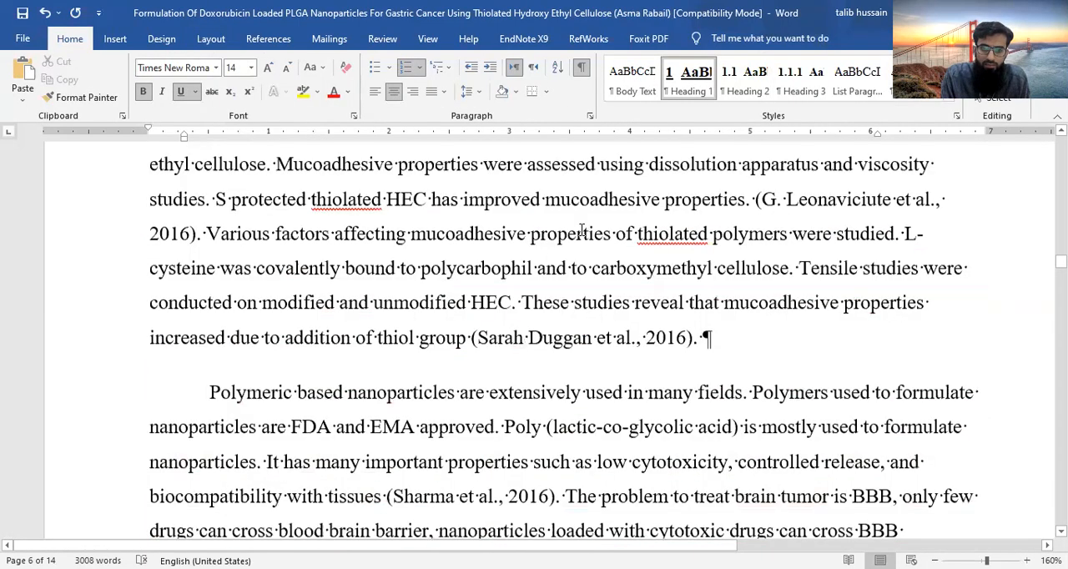
pyautogui.scroll(-5, 582, 235)
# - Delete the empty numbered heading paragraph between REVIEW OF LITERATURE and the Doxorubicin subheading
pyautogui.scroll(20, 580, 253)
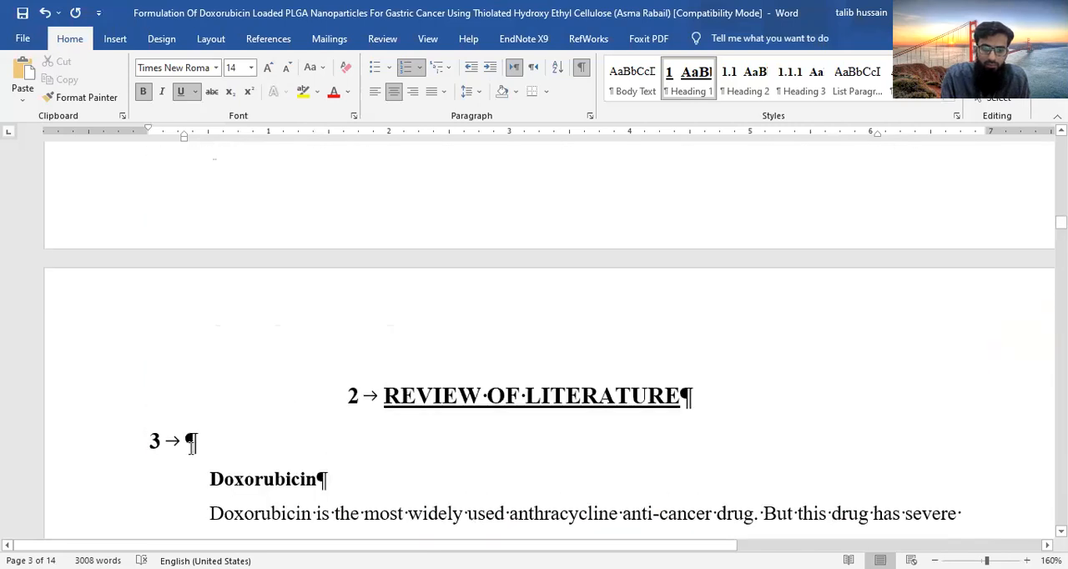
pyautogui.click(191, 443)
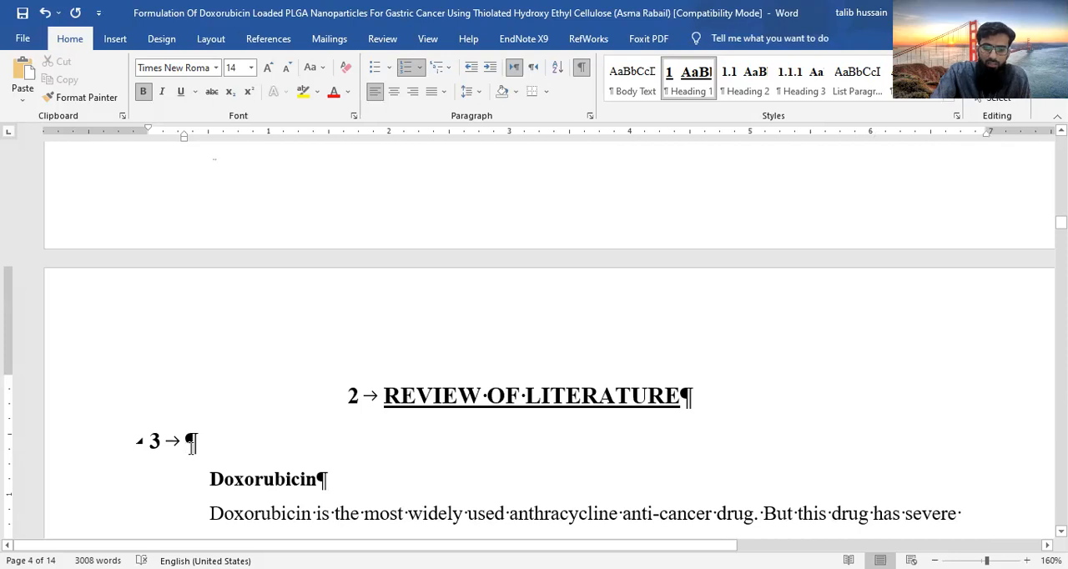
pyautogui.press('BackSpace')
pyautogui.press('Delete')
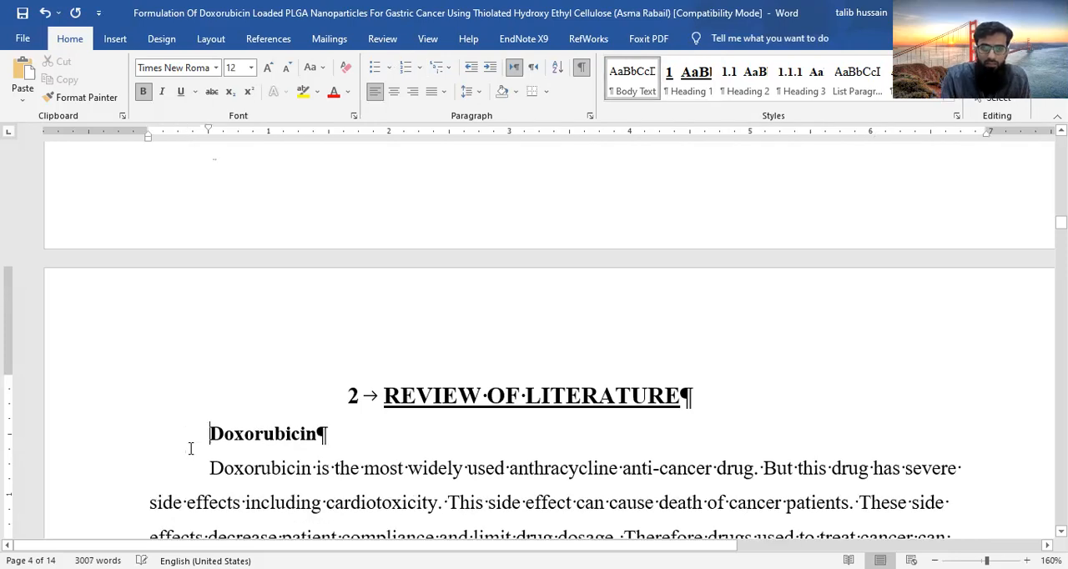
# - Apply the Heading 1 style to the STATEMENT OF PROBLEM title
pyautogui.scroll(-15, 380, 492)
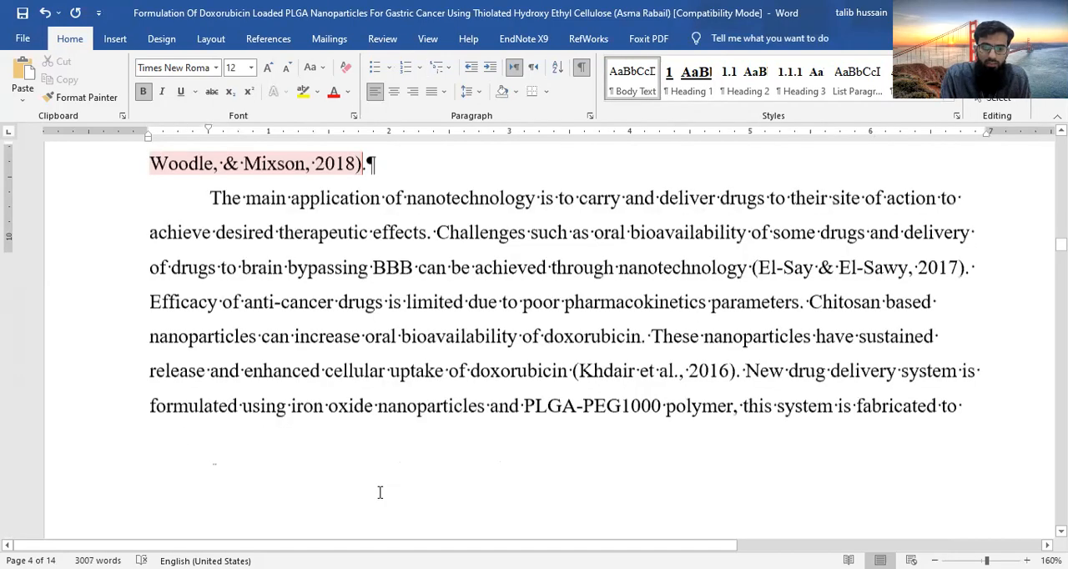
pyautogui.scroll(-8, 380, 493)
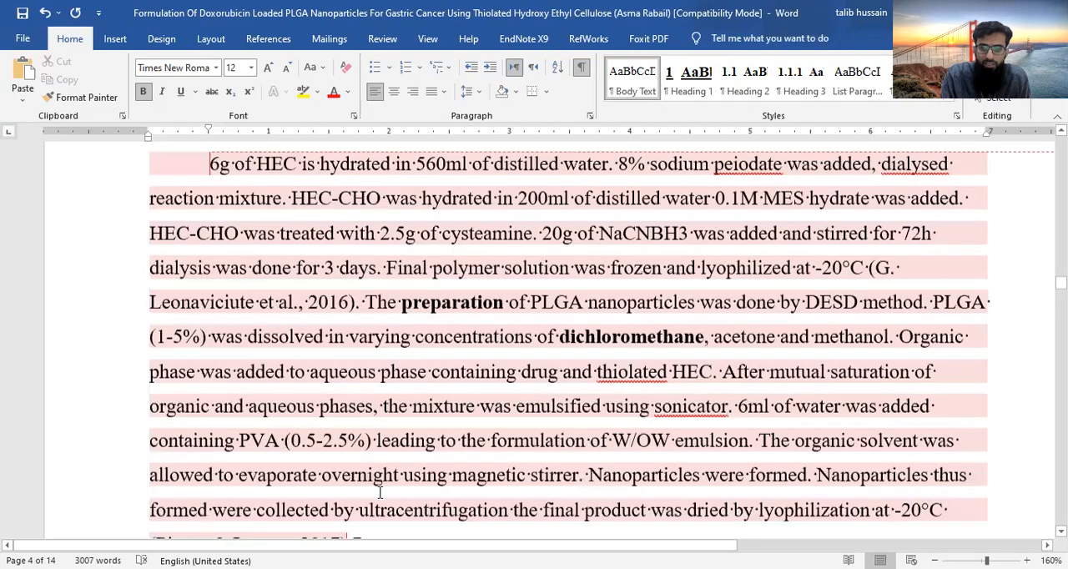
pyautogui.scroll(3, 380, 492)
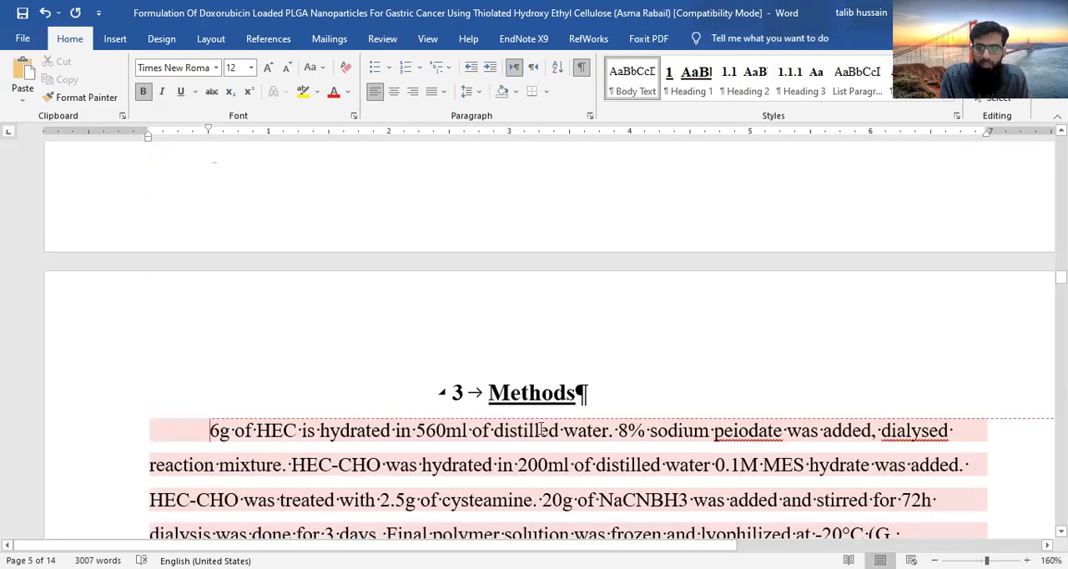
pyautogui.scroll(-5, 540, 429)
pyautogui.scroll(-1, 540, 429)
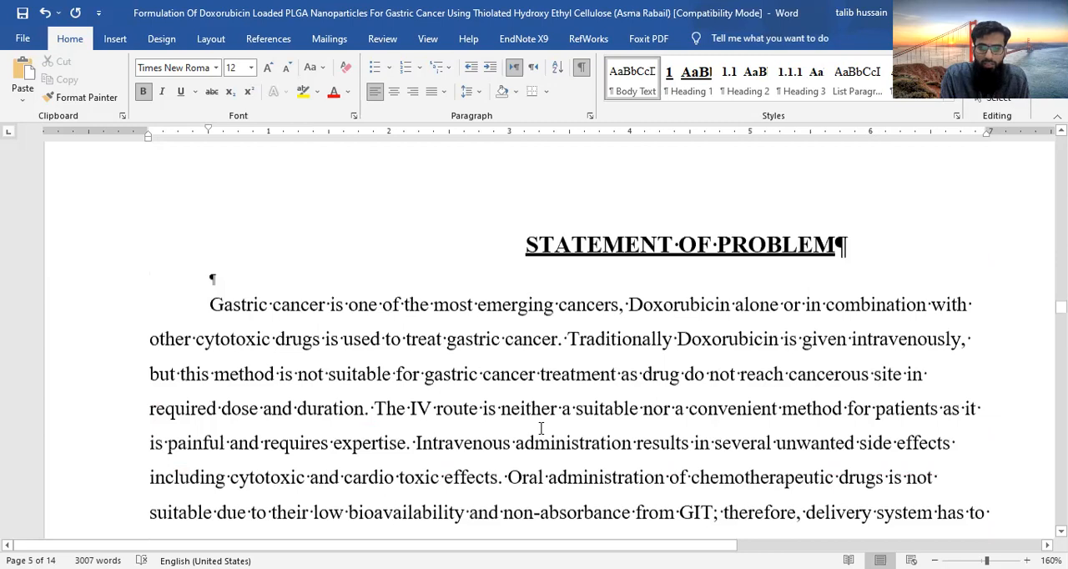
pyautogui.scroll(1, 541, 429)
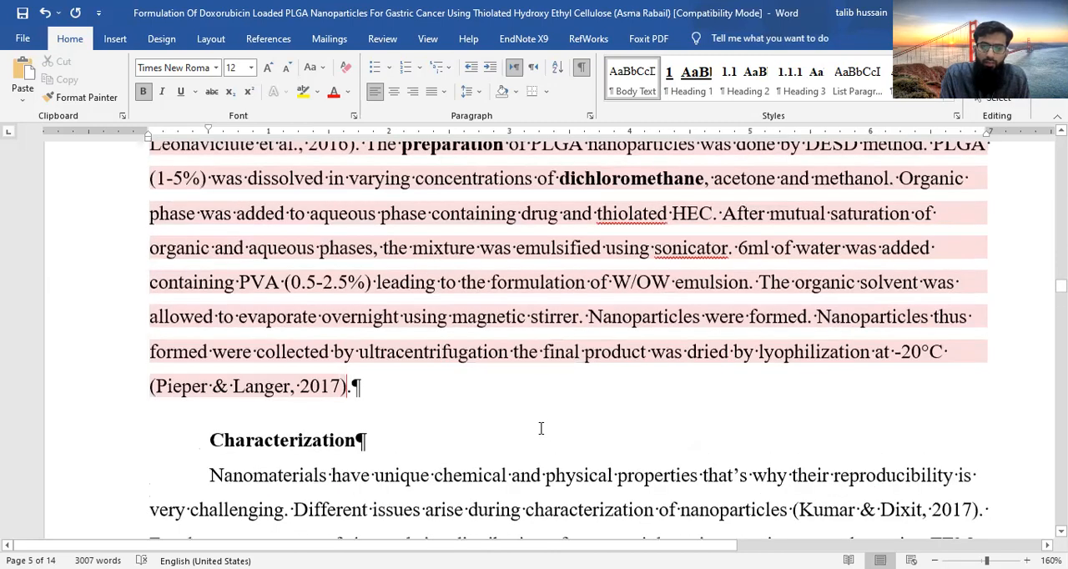
pyautogui.scroll(-10, 541, 428)
pyautogui.scroll(-4, 541, 429)
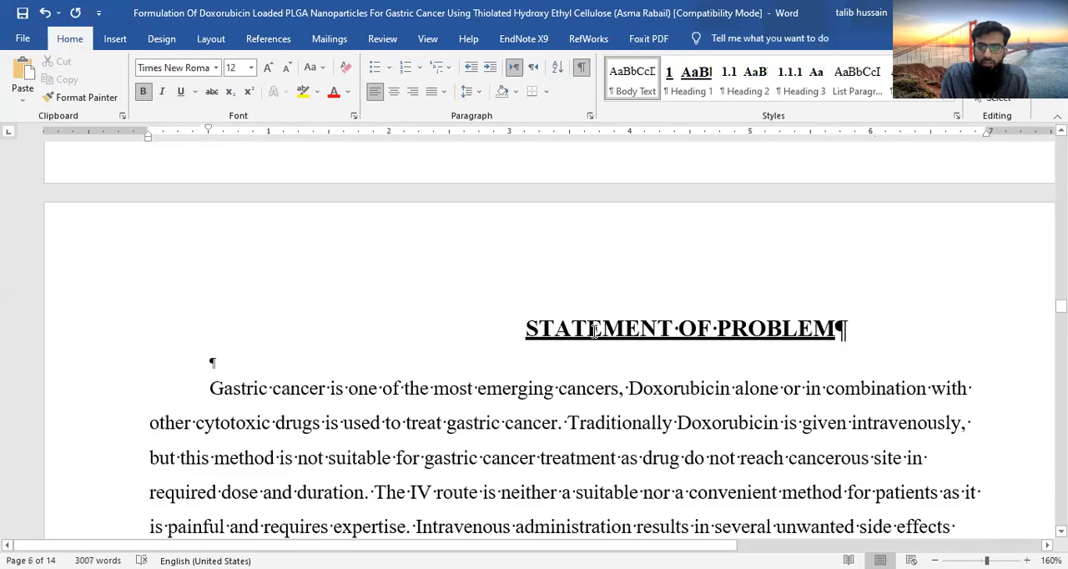
pyautogui.click(594, 331)
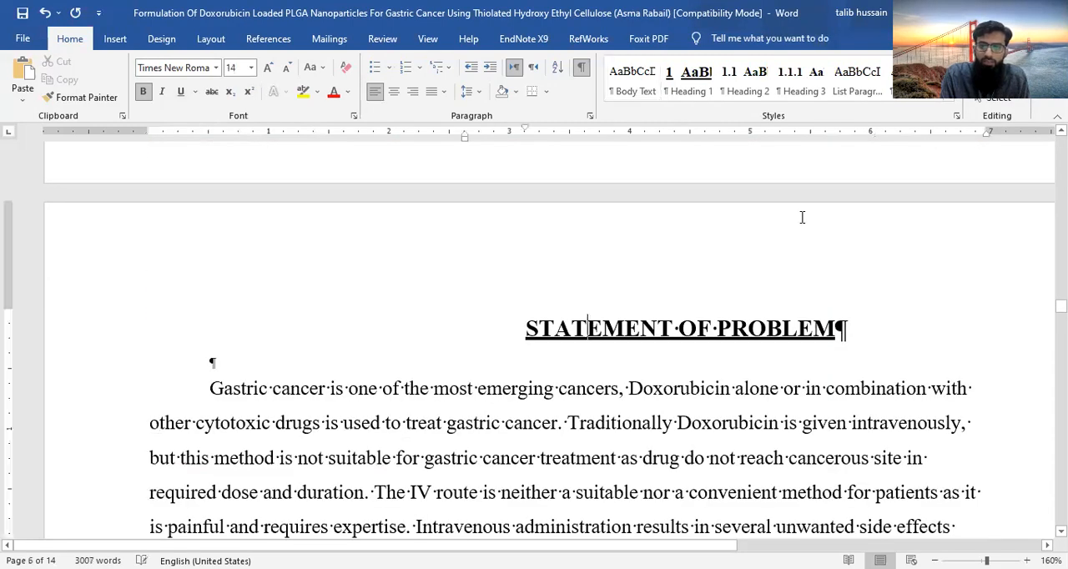
pyautogui.click(690, 77)
# - Change the Methods heading to the Normal style and make it bold so it is not a numbered chapter
pyautogui.scroll(-1, 615, 370)
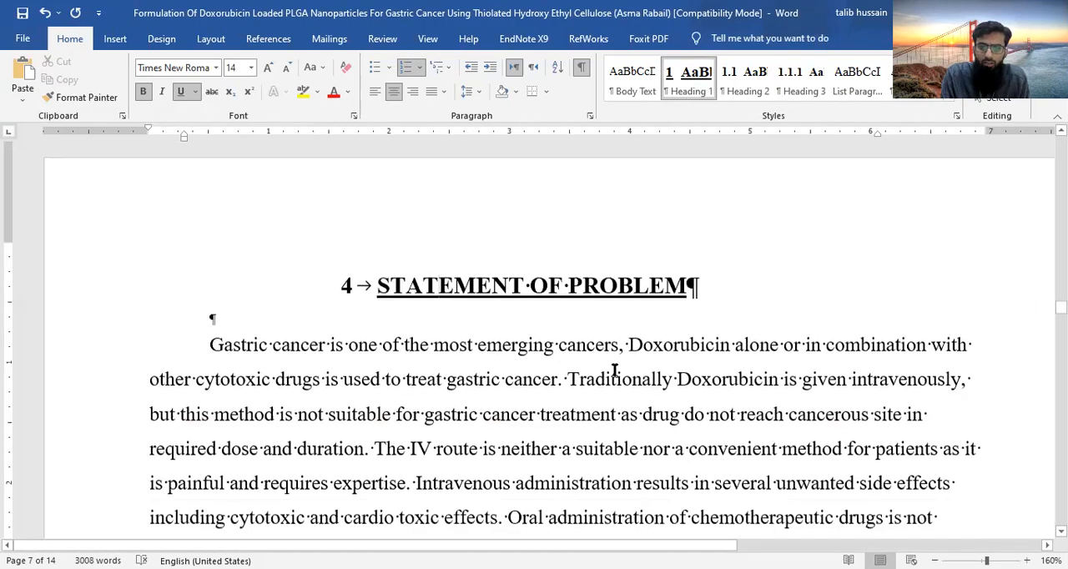
pyautogui.scroll(10, 615, 369)
pyautogui.scroll(-3, 615, 369)
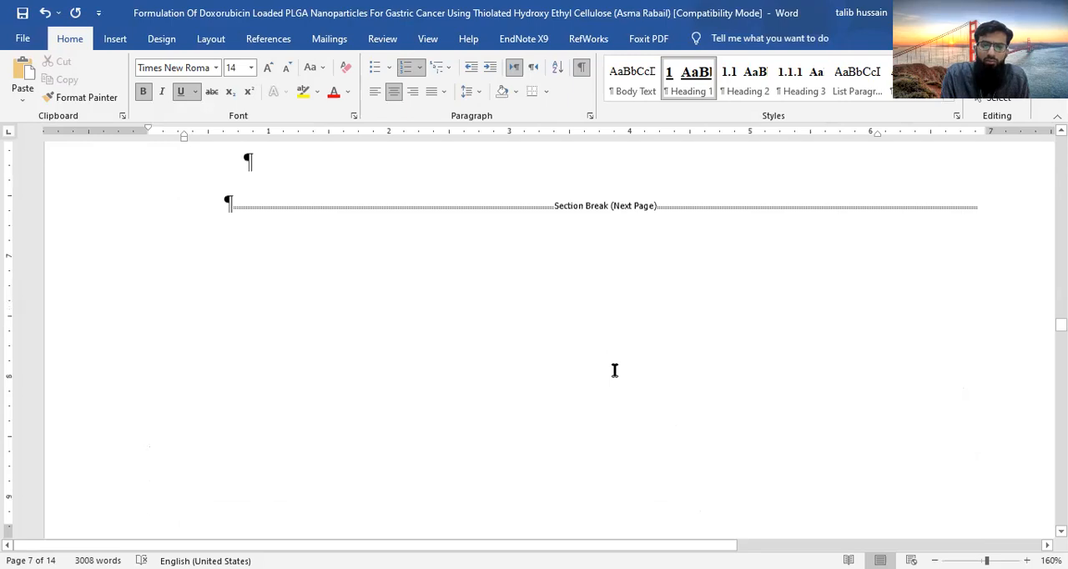
pyautogui.scroll(-5, 615, 370)
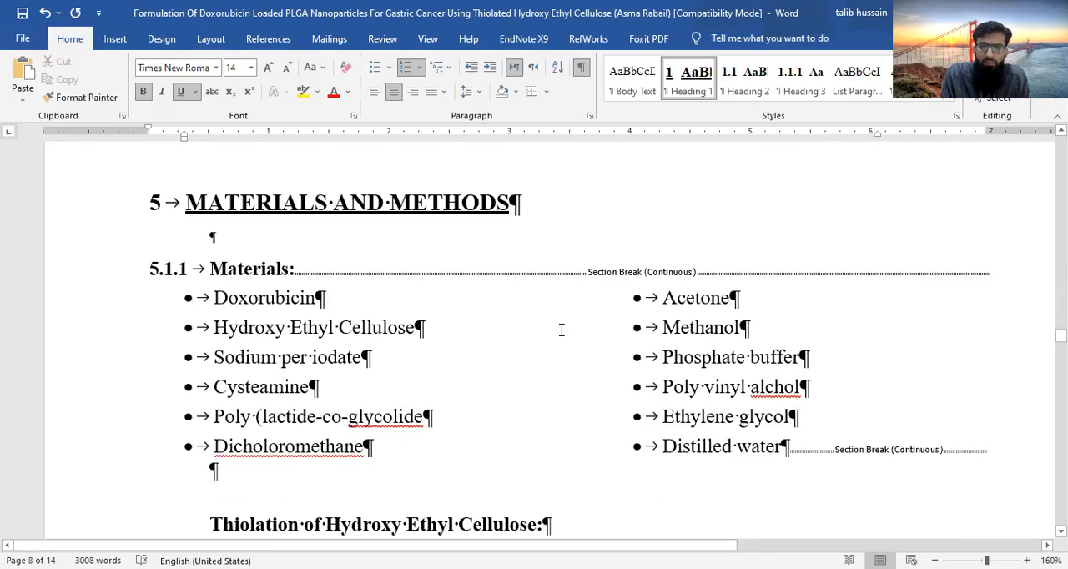
pyautogui.scroll(5, 561, 330)
pyautogui.scroll(3, 560, 332)
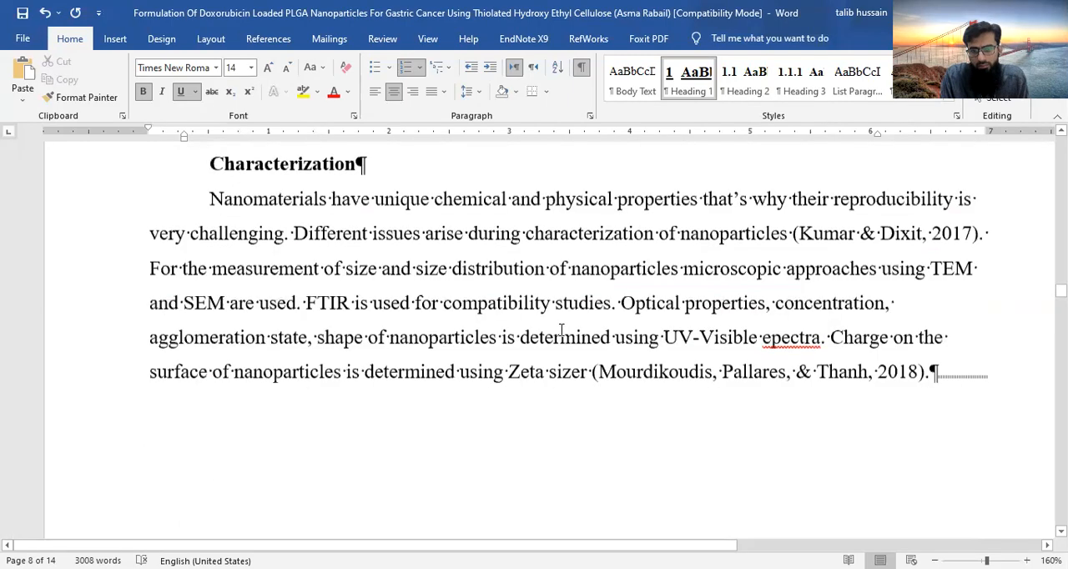
pyautogui.scroll(5, 561, 330)
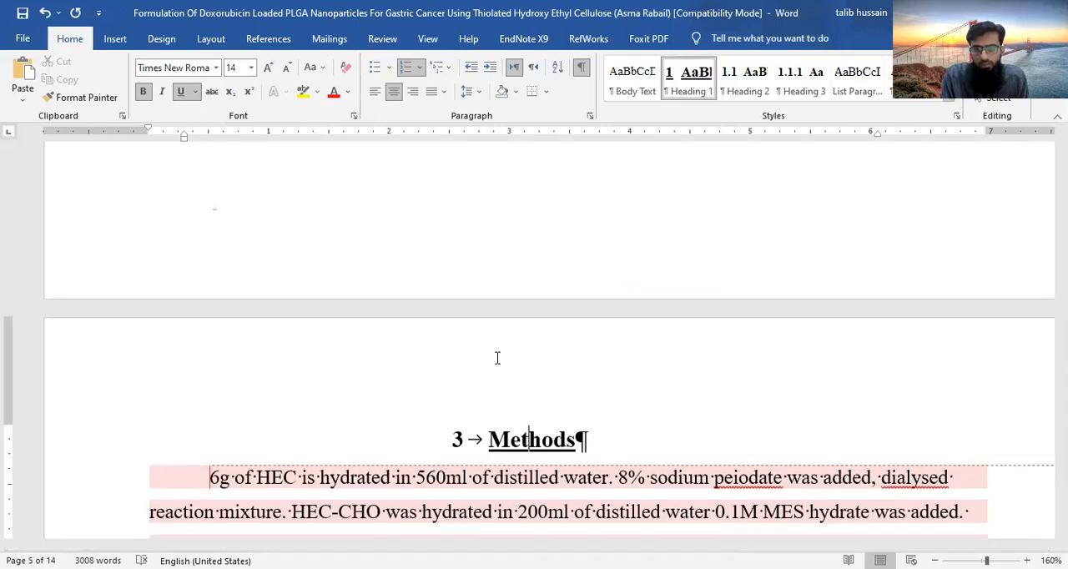
pyautogui.hotkey('ctrl', 'shift', 'n')
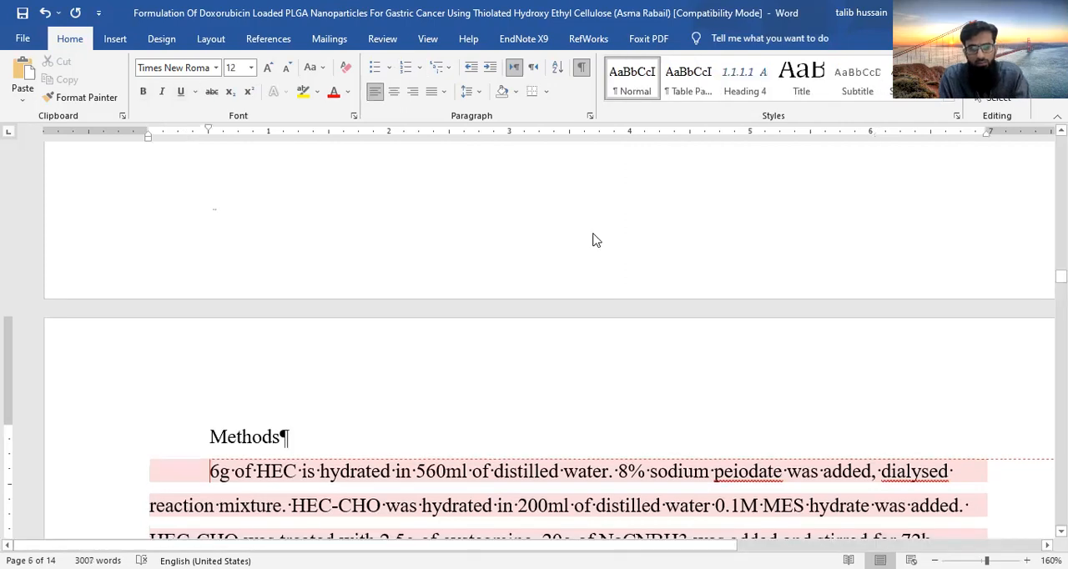
pyautogui.hotkey('ctrl', 'b')
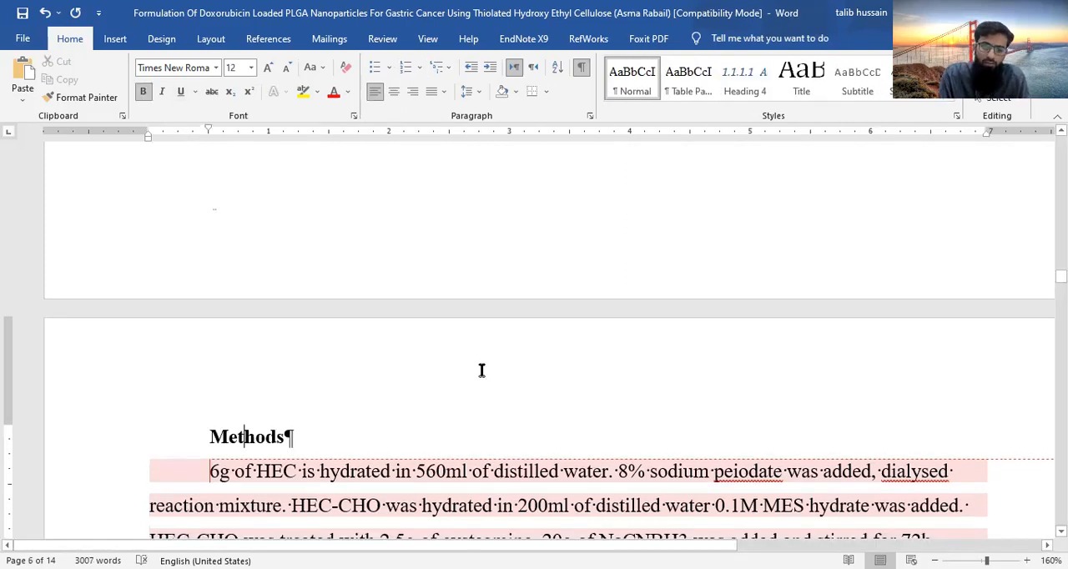
# - Examine the chapter numbering of the STATEMENT OF PROBLEM and MATERIALS AND METHODS headings
pyautogui.scroll(3, 482, 370)
pyautogui.scroll(5, 481, 370)
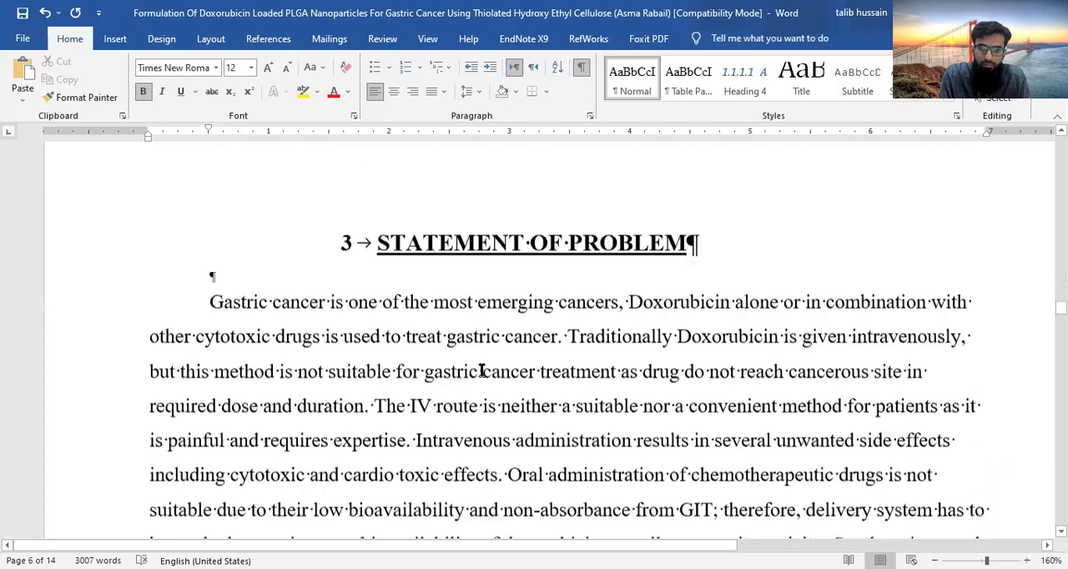
pyautogui.scroll(-5, 481, 369)
pyautogui.scroll(-3, 406, 470)
pyautogui.click(369, 497)
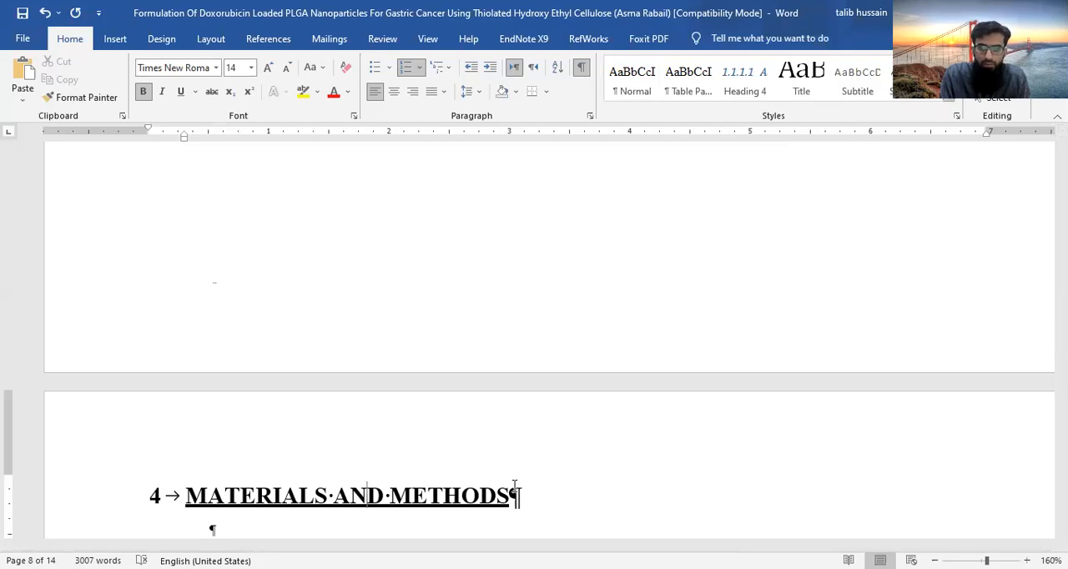
pyautogui.scroll(-3, 514, 488)
# - Clear the formatting of the STATEMENT OF PROBLEM title, removing its Heading 1 style and numbering
pyautogui.scroll(5, 514, 485)
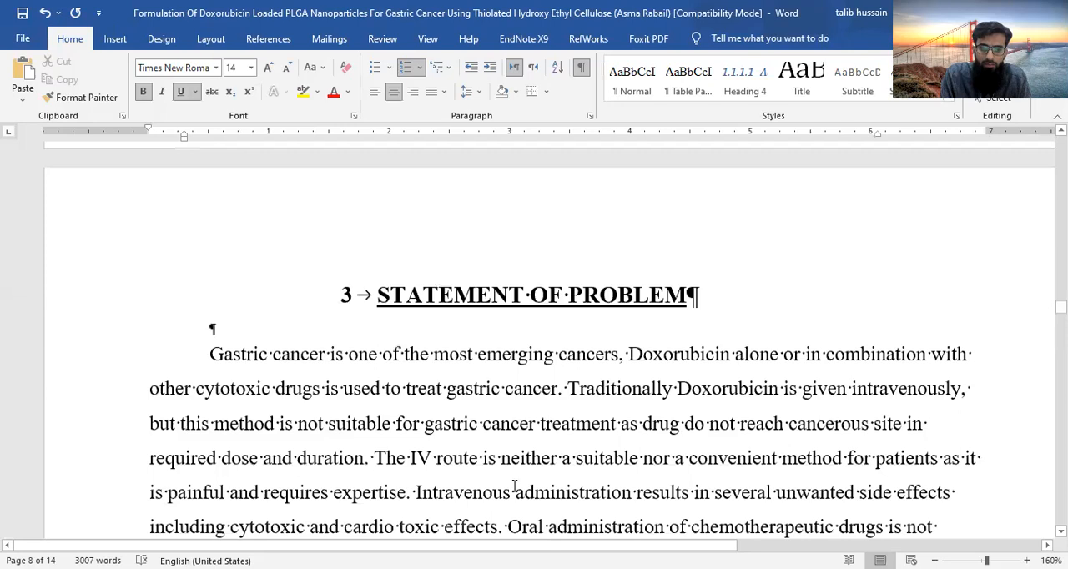
pyautogui.scroll(2, 514, 486)
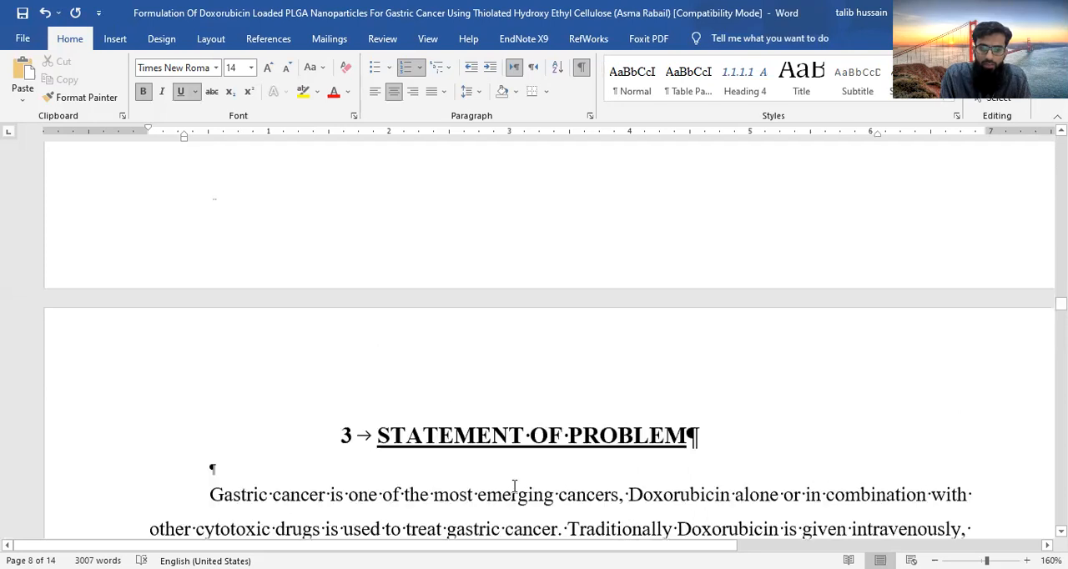
pyautogui.click(483, 440)
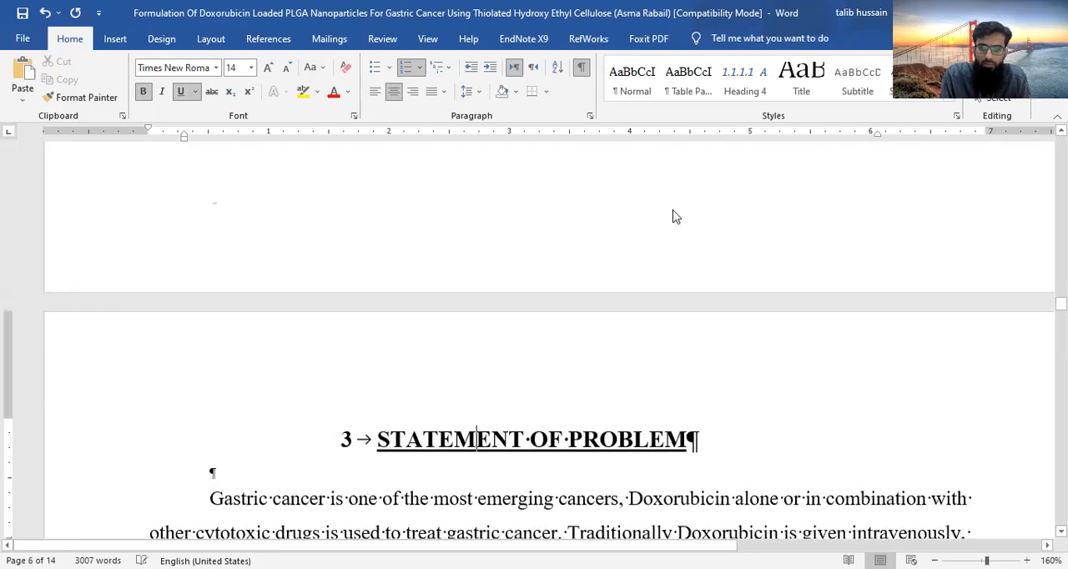
pyautogui.click(952, 98)
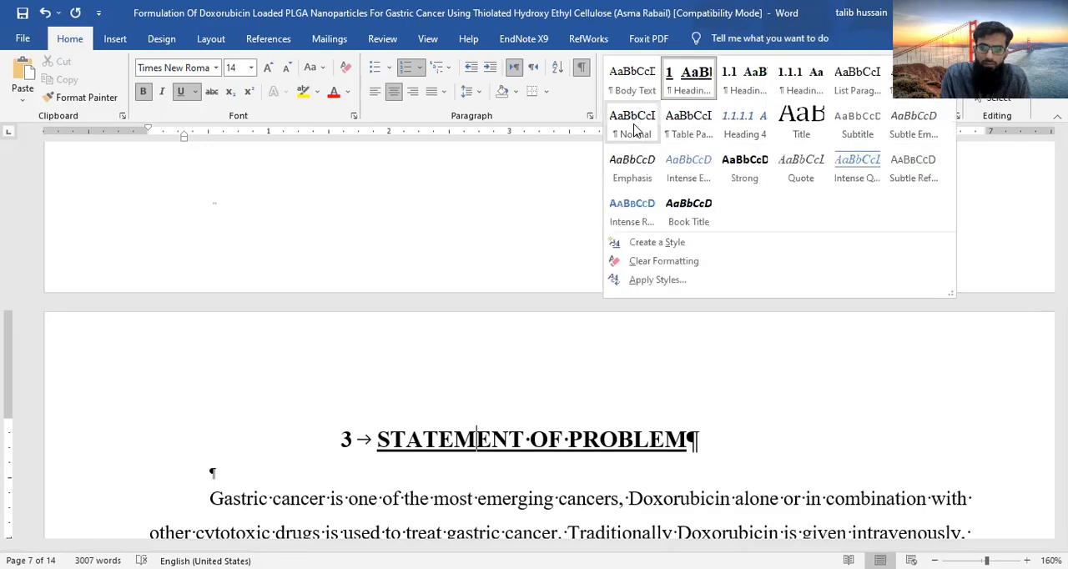
pyautogui.click(664, 260)
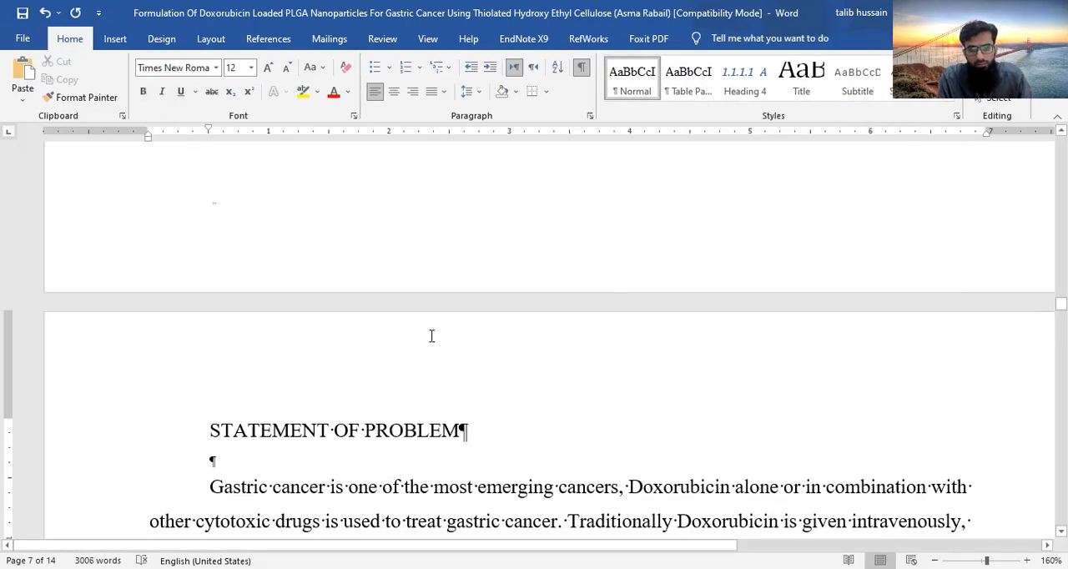
# - Make the STATEMENT OF PROBLEM title bold and centre it
pyautogui.click(191, 431)
pyautogui.hotkey('ctrl', 'b')
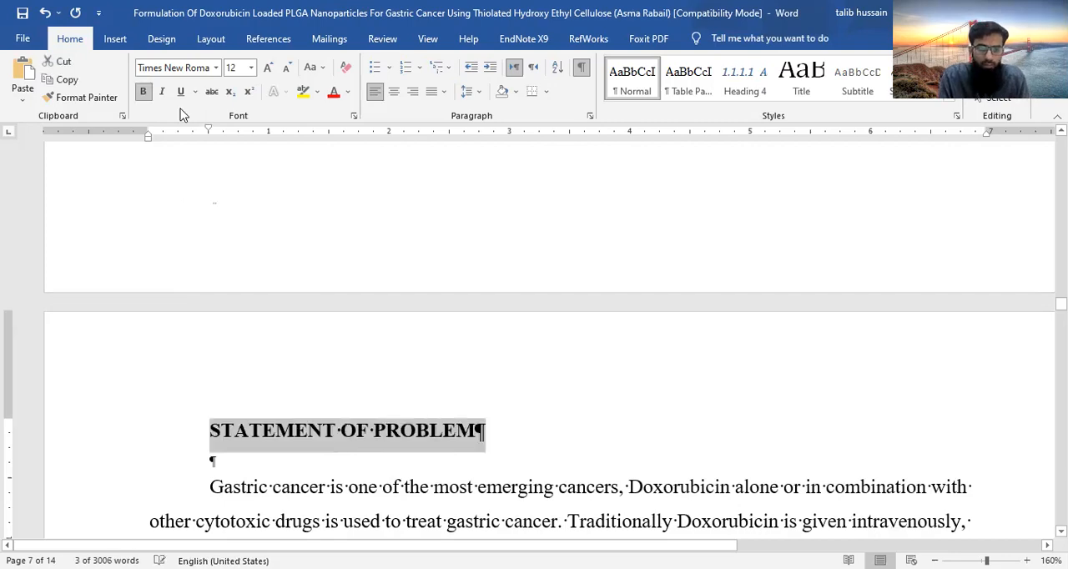
pyautogui.click(393, 92)
# - Examine the headings, empty numbered paragraphs and section breaks from STATEMENT OF PROBLEM through MATERIALS AND METHODS to SUMMARY
pyautogui.scroll(-15, 574, 432)
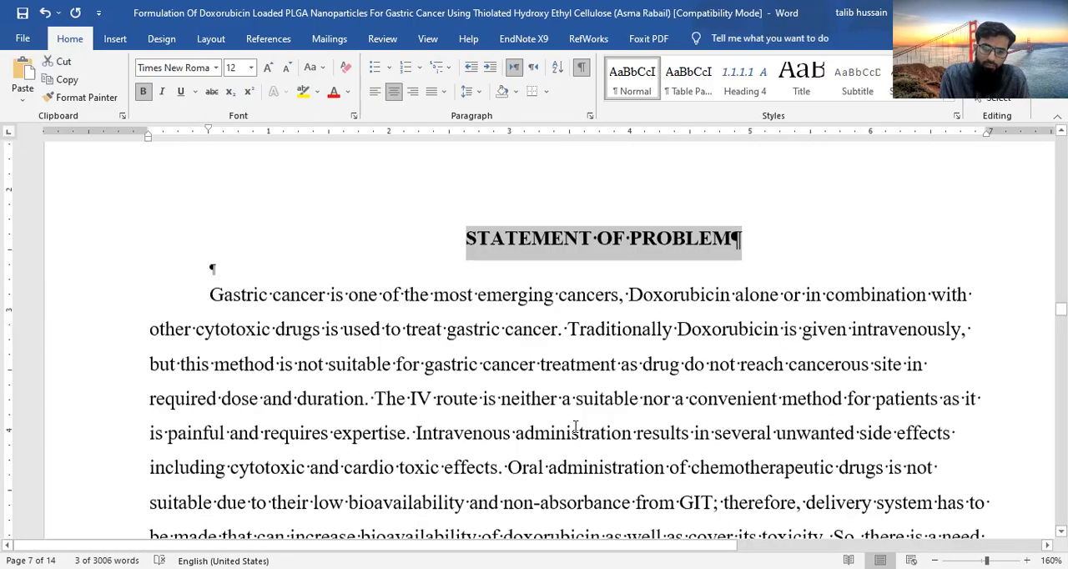
pyautogui.scroll(-9, 572, 430)
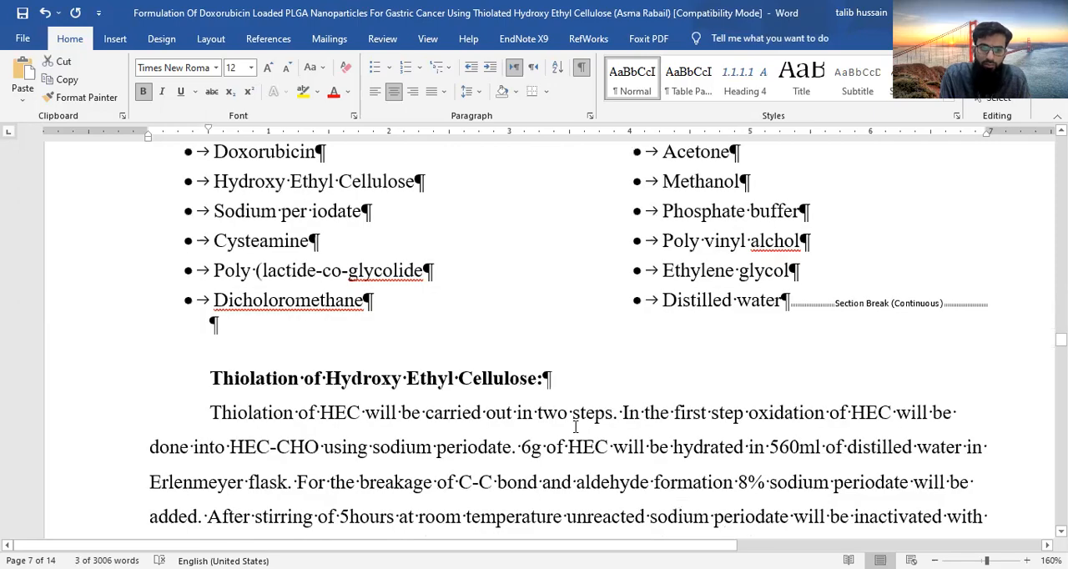
pyautogui.scroll(-7, 575, 426)
pyautogui.scroll(-20, 575, 427)
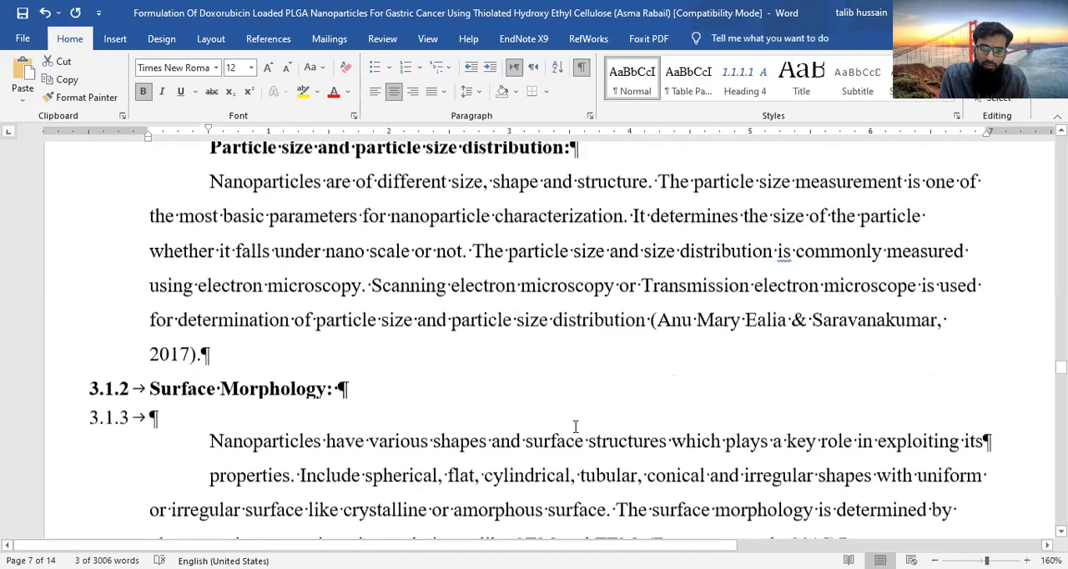
pyautogui.scroll(9, 575, 426)
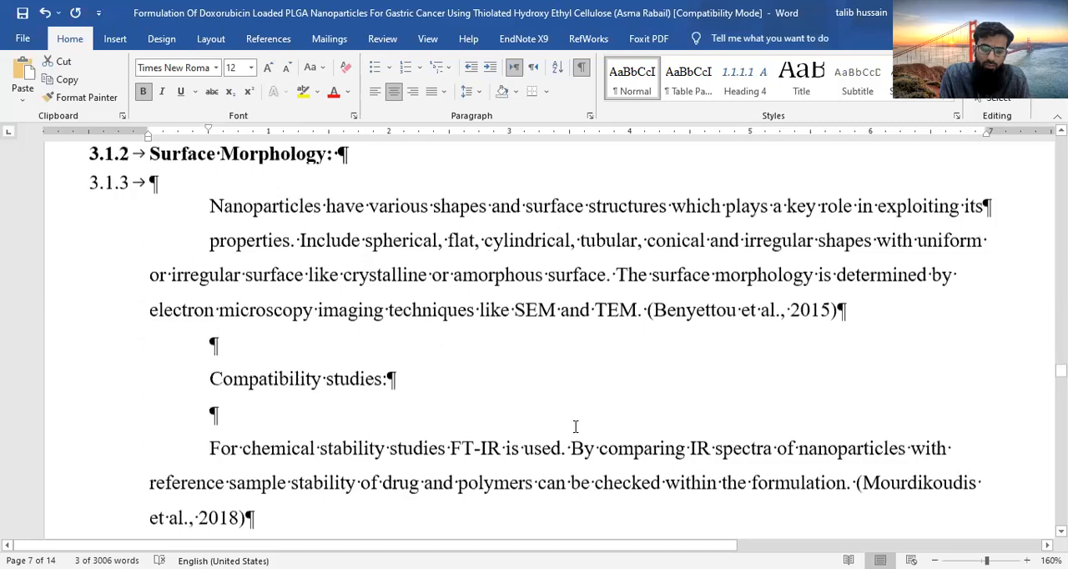
pyautogui.scroll(-9, 567, 344)
pyautogui.scroll(-12, 553, 259)
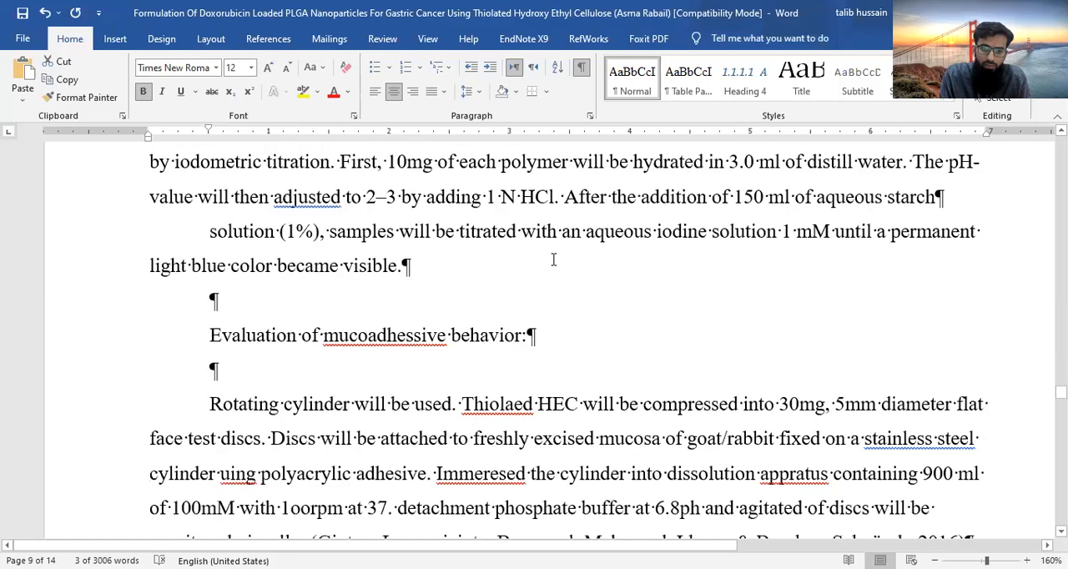
pyautogui.scroll(-10, 553, 260)
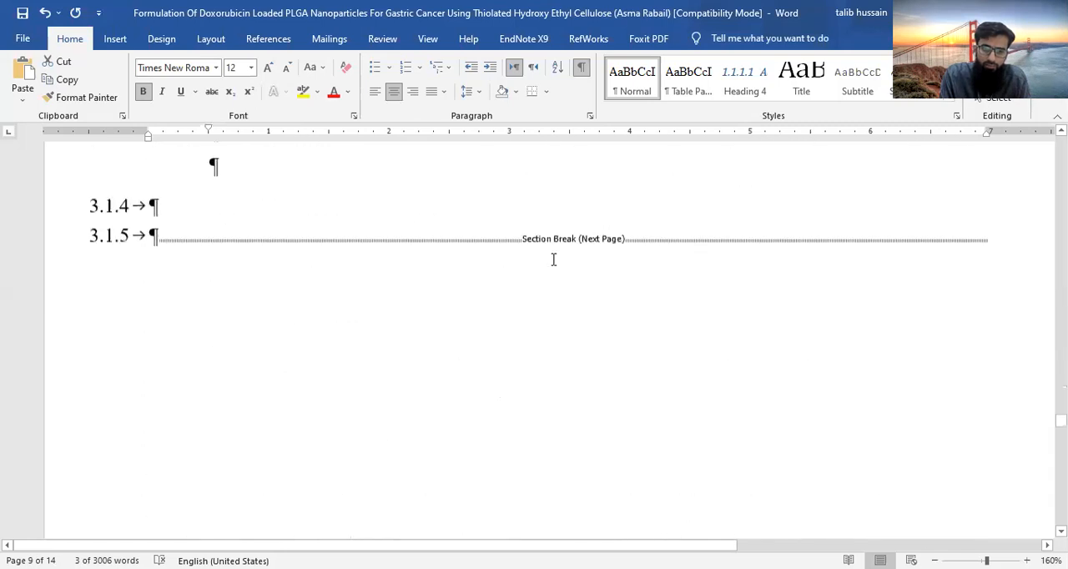
pyautogui.scroll(-5, 553, 260)
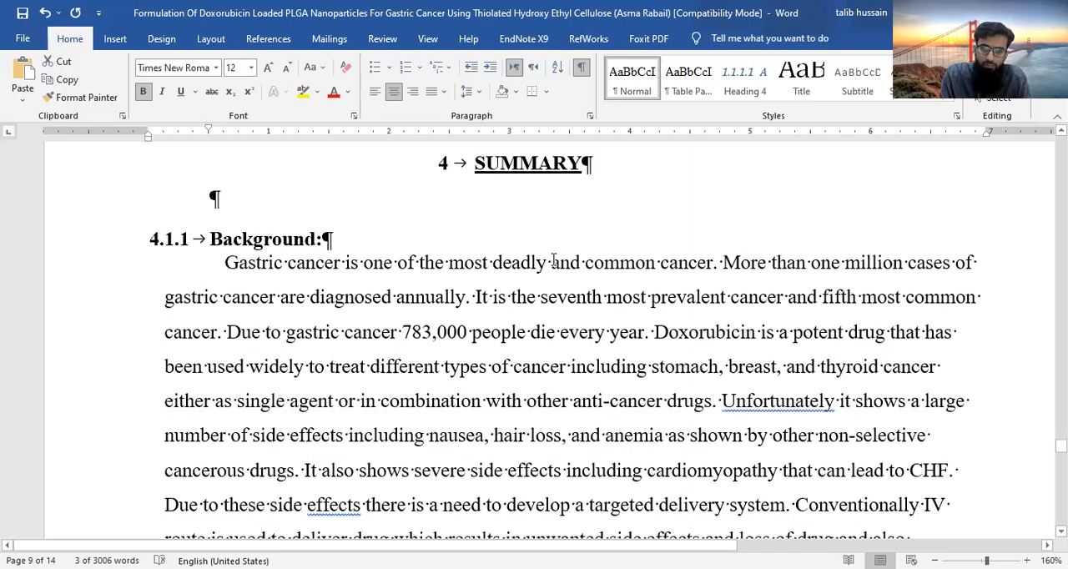
pyautogui.scroll(3, 554, 260)
pyautogui.scroll(3, 329, 424)
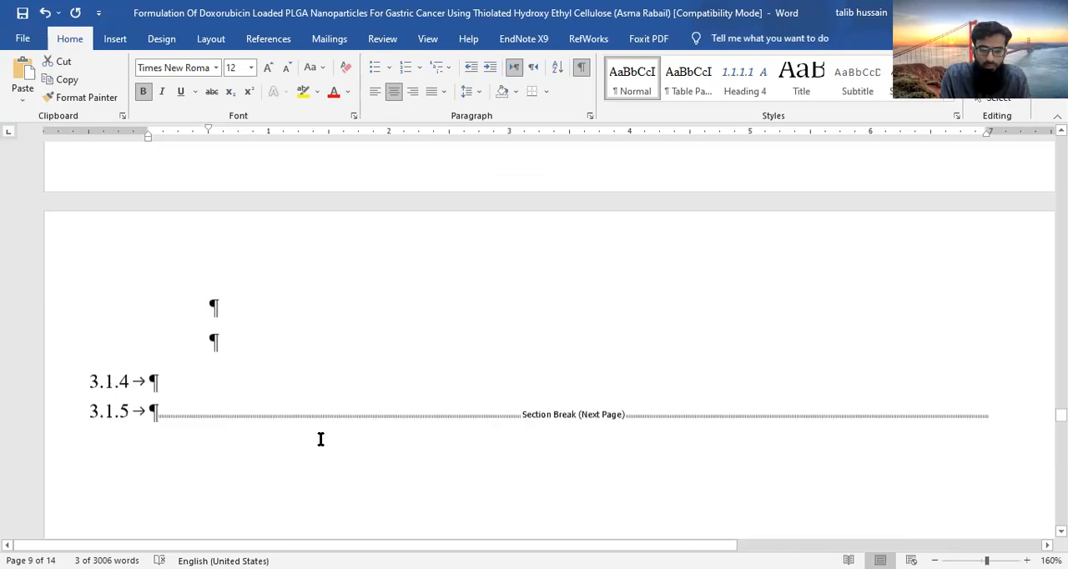
pyautogui.scroll(1, 420, 440)
pyautogui.scroll(5, 420, 440)
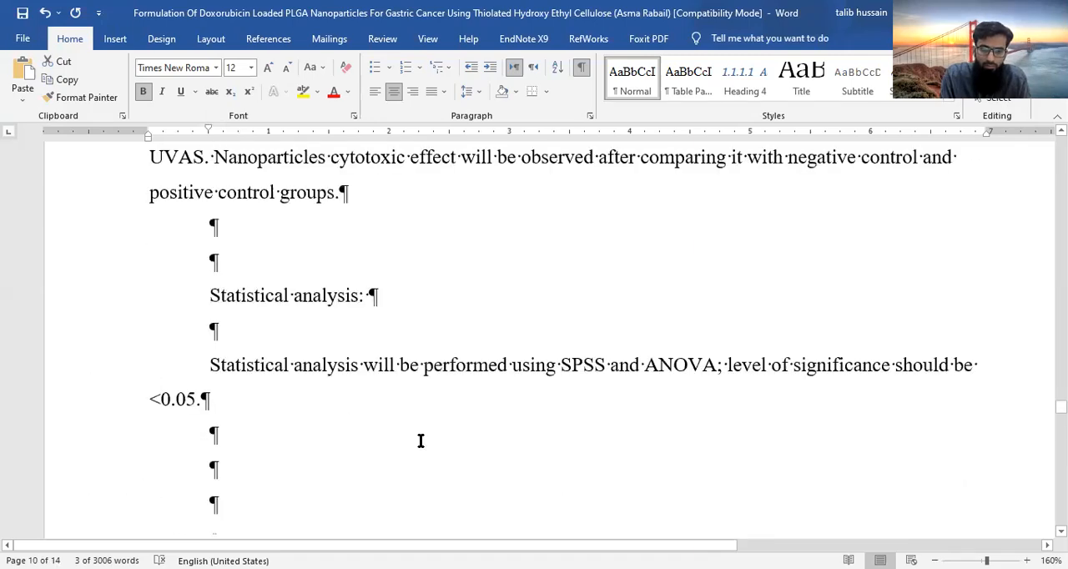
pyautogui.scroll(10, 420, 441)
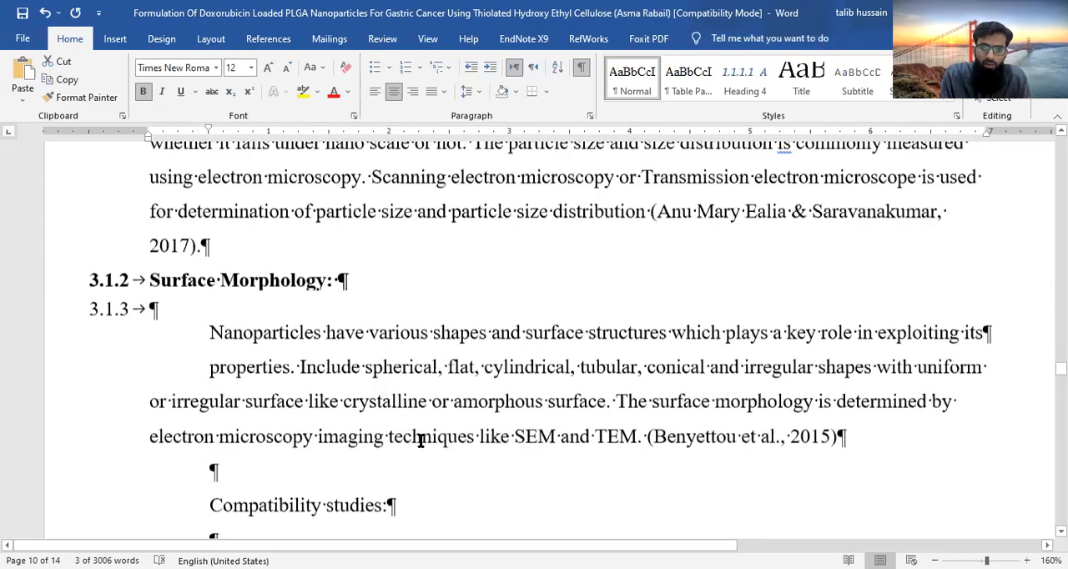
pyautogui.scroll(3, 421, 440)
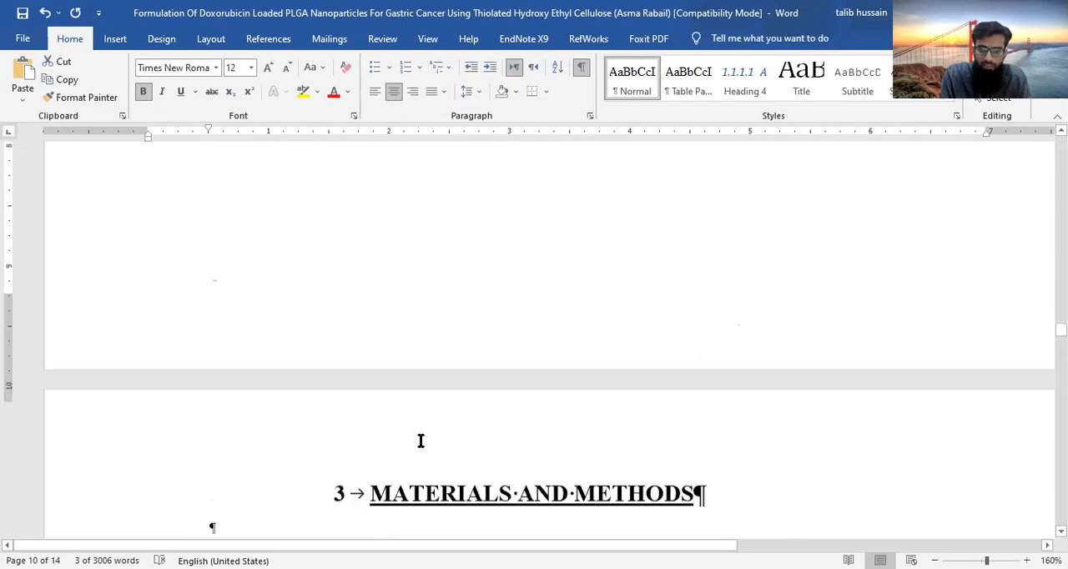
pyautogui.scroll(6, 421, 441)
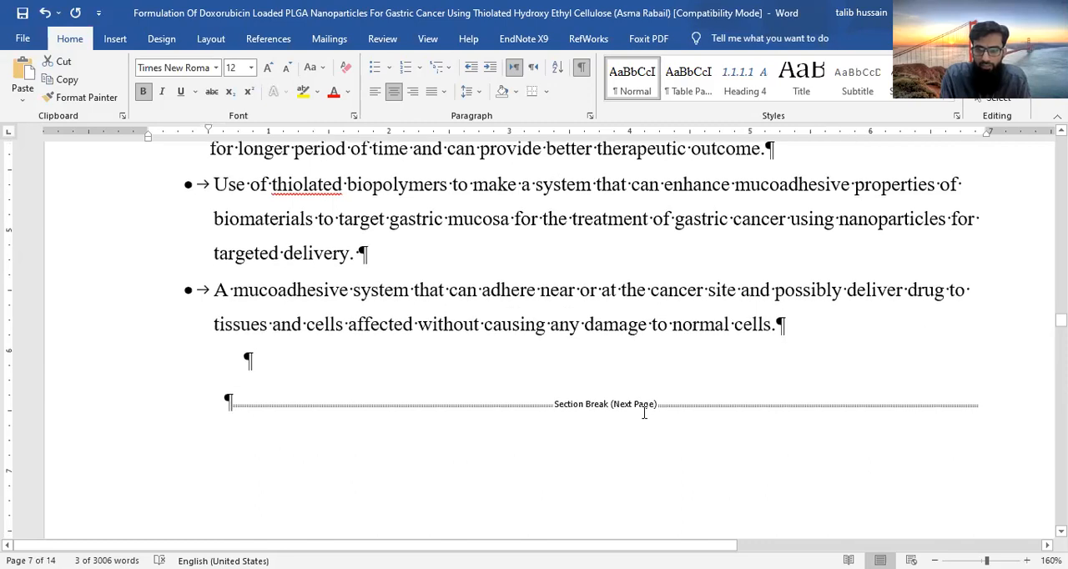
# - Delete the surplus empty paragraphs between the end of the Statistical analysis text and the section break before SUMMARY
pyautogui.scroll(-1, 624, 457)
pyautogui.scroll(-8, 624, 457)
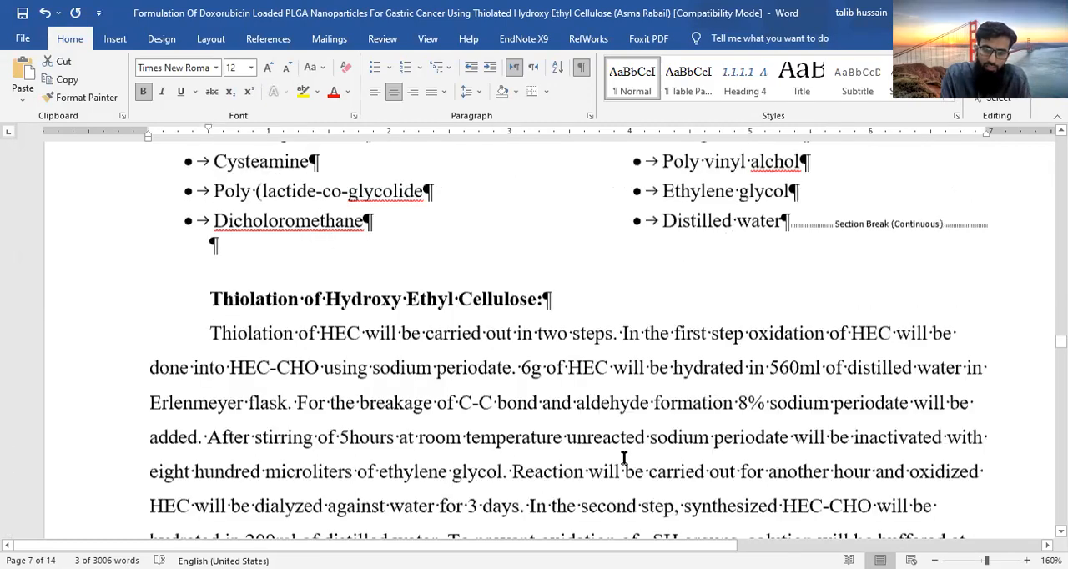
pyautogui.scroll(-10, 624, 457)
pyautogui.scroll(-8, 624, 457)
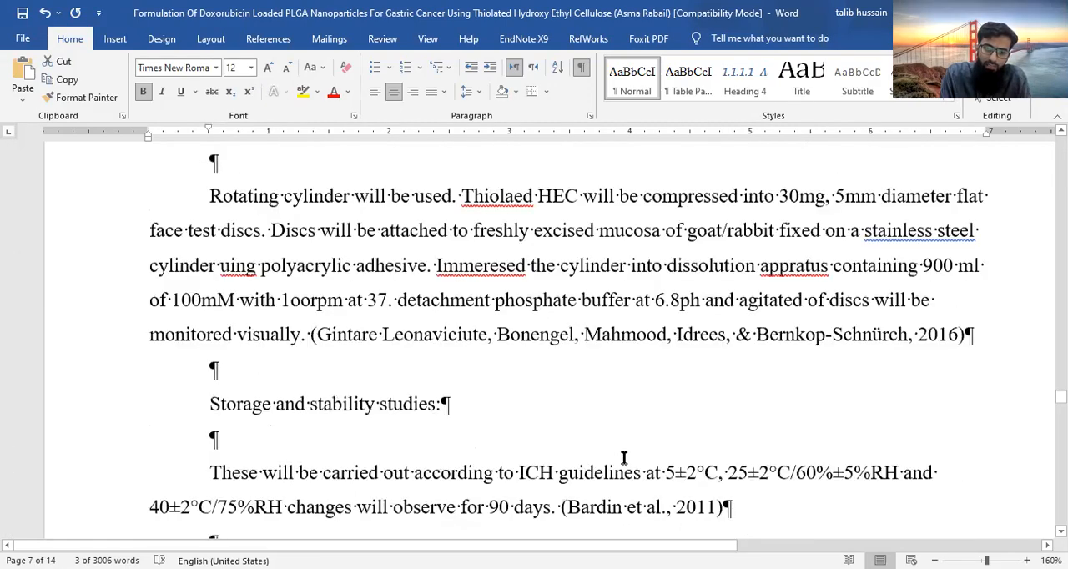
pyautogui.scroll(-6, 624, 457)
pyautogui.scroll(1, 255, 302)
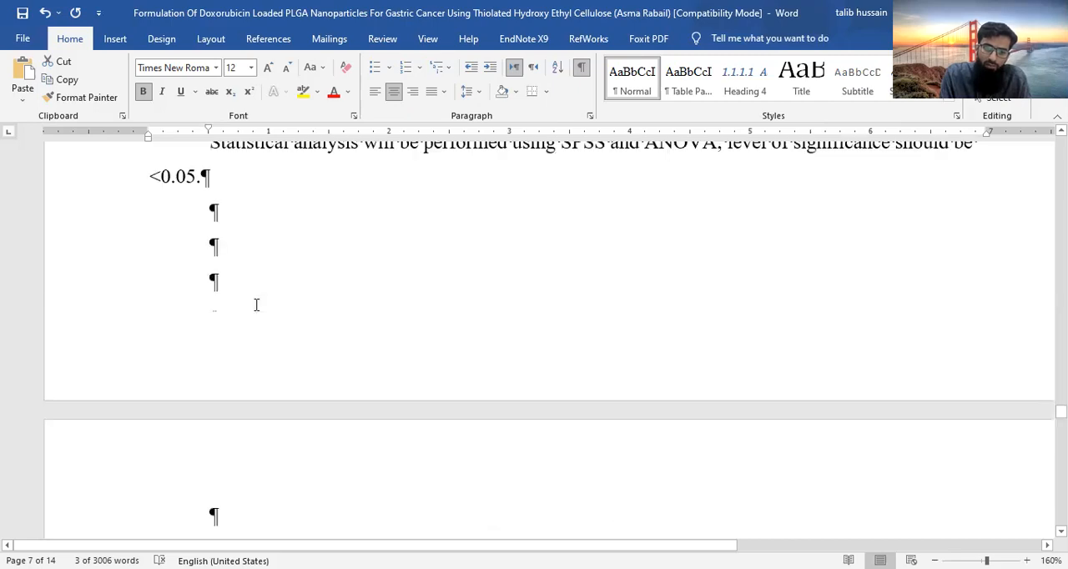
pyautogui.click(202, 217)
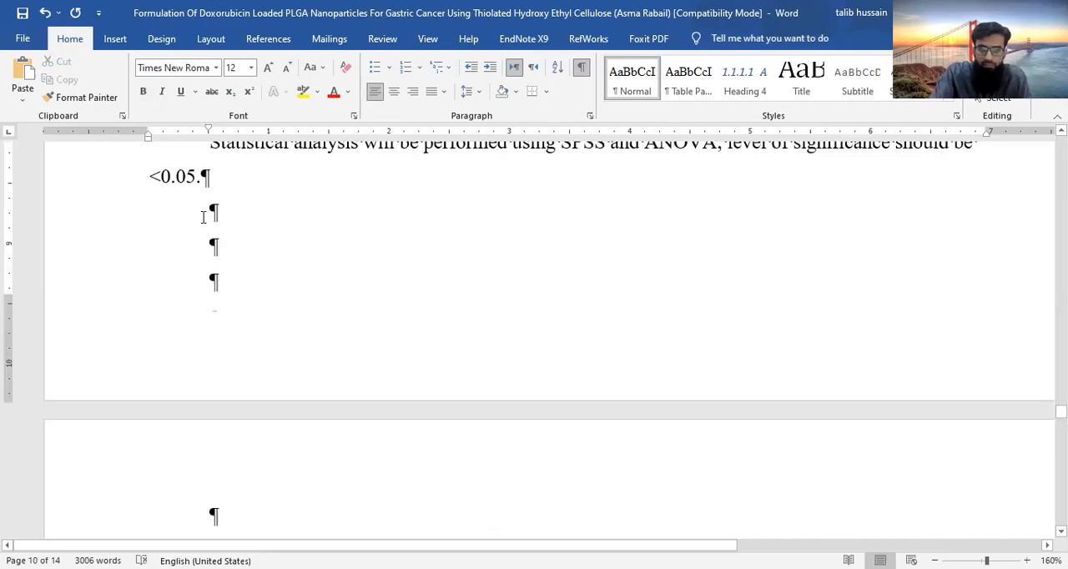
pyautogui.press('Delete')
pyautogui.press('Delete')
pyautogui.press('Delete')
pyautogui.press('Delete')
pyautogui.press('Delete')
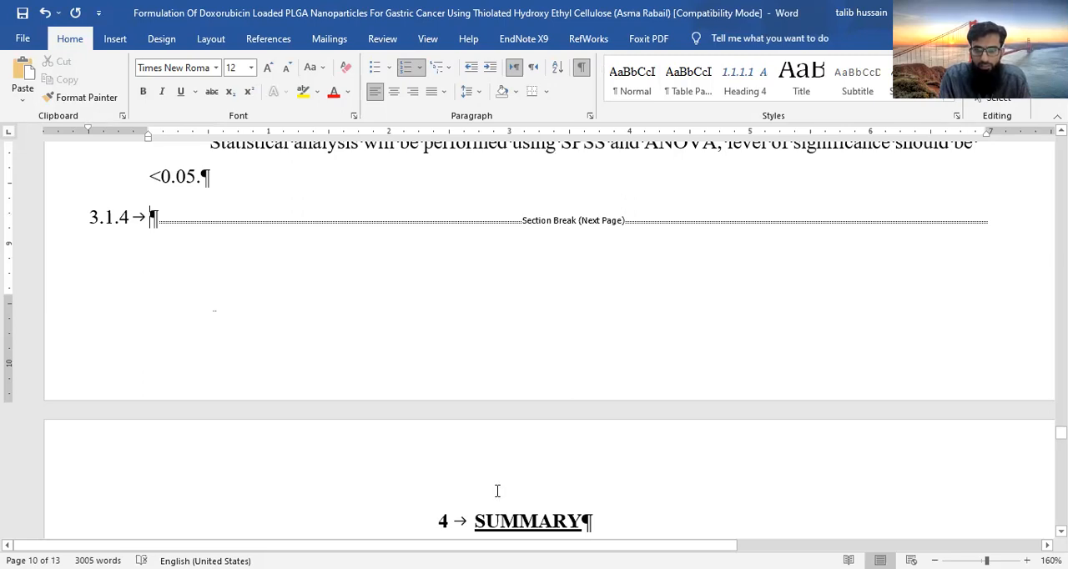
# - Insert a Next Page section break after the Statistical analysis text, before the empty numbered paragraph
pyautogui.scroll(-3, 497, 491)
pyautogui.scroll(3, 498, 492)
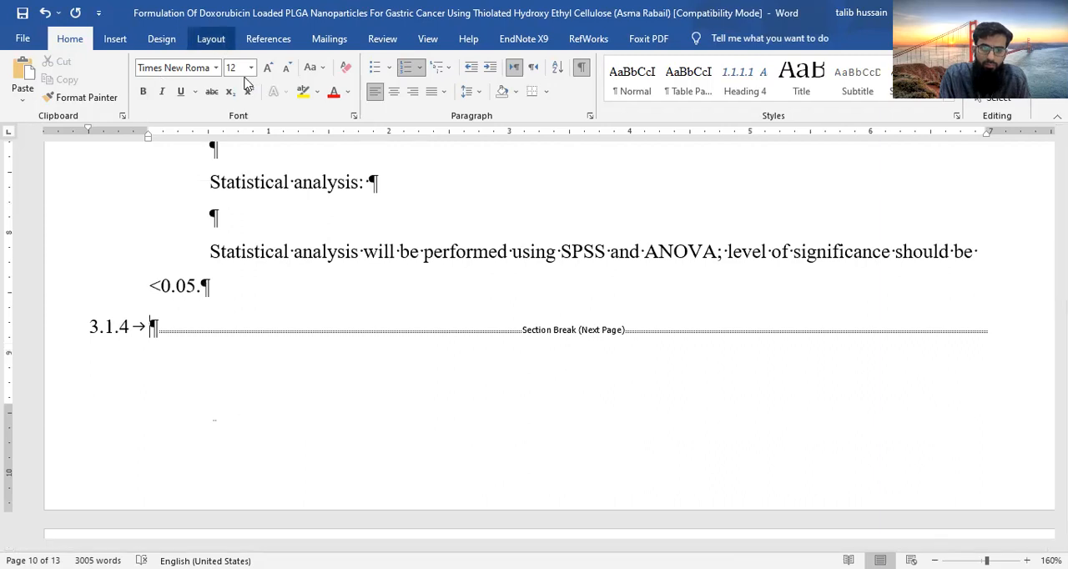
pyautogui.click(212, 40)
pyautogui.click(217, 64)
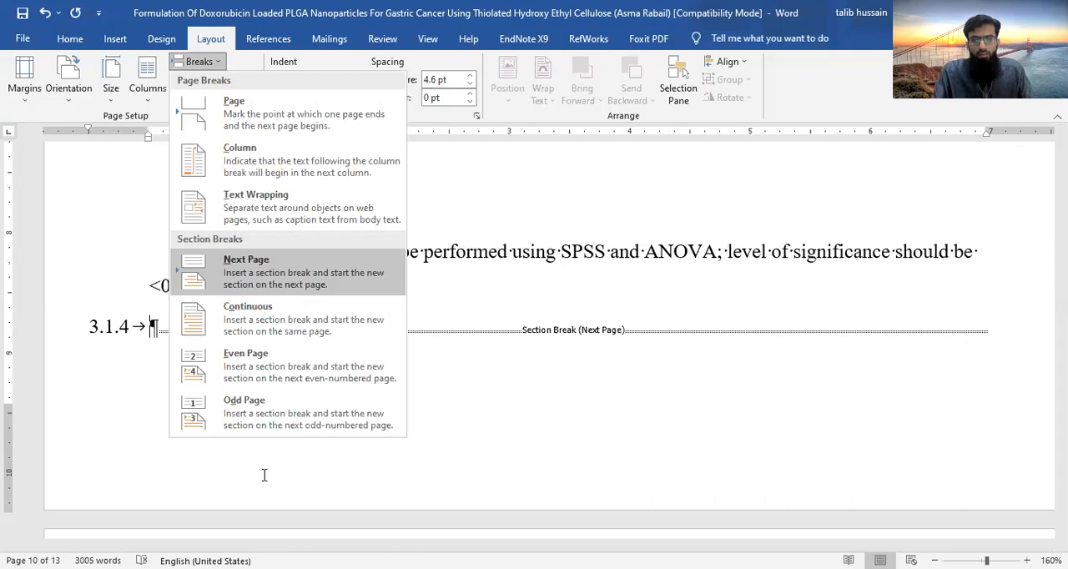
pyautogui.press('Return')
# - Enter the title "Results and Discussion" in the numbered paragraph on the new page and start a new paragraph below it
pyautogui.write('R')
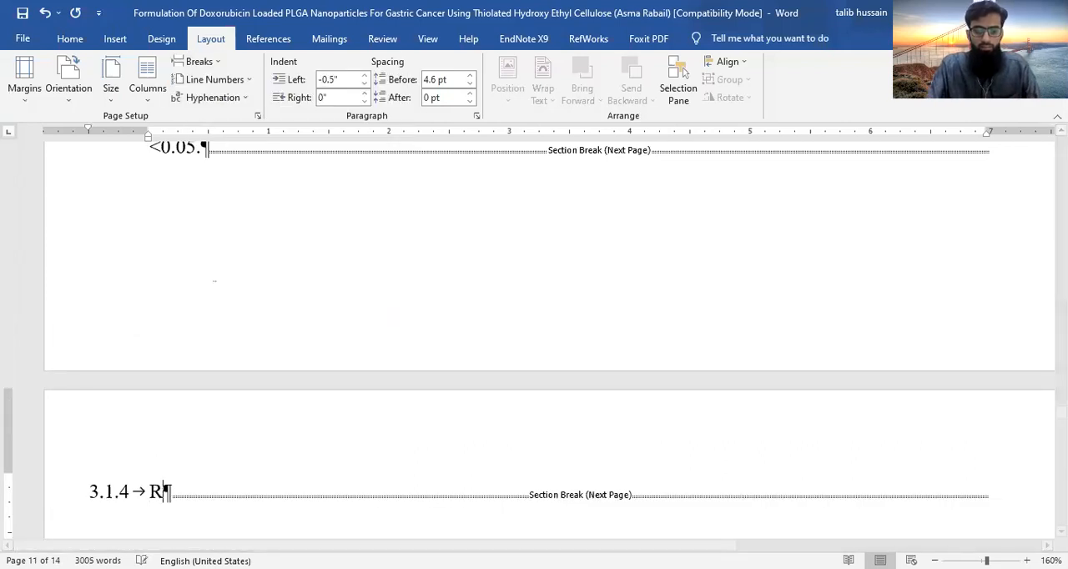
pyautogui.write('esults a')
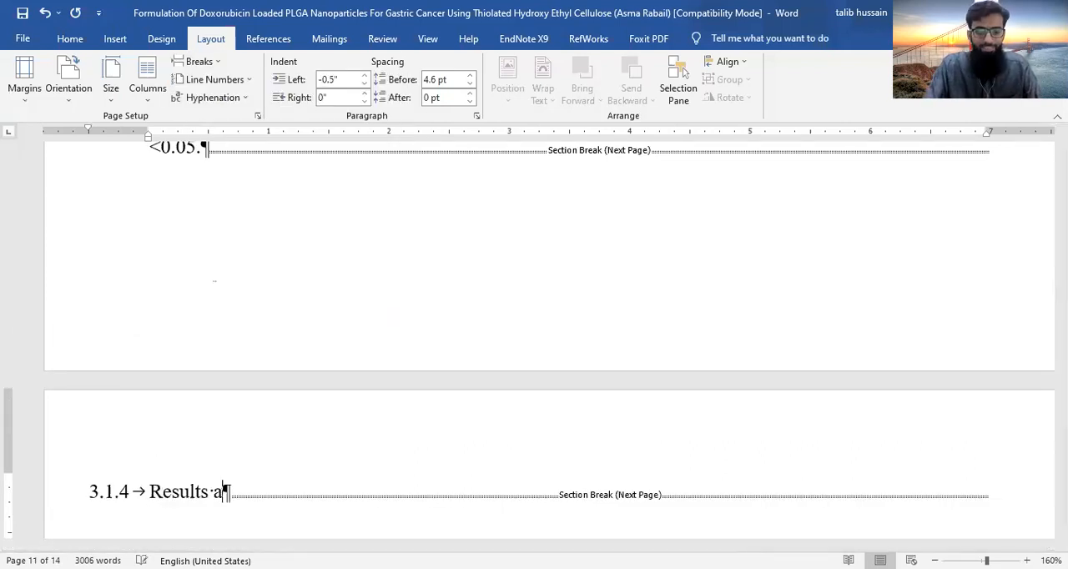
pyautogui.write('nd Disc')
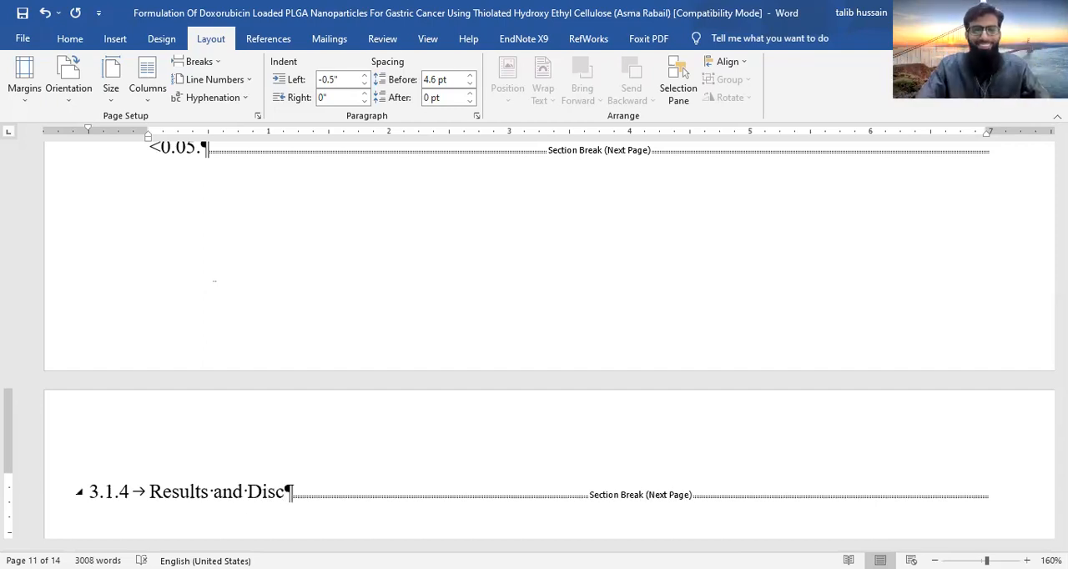
pyautogui.write('ussion')
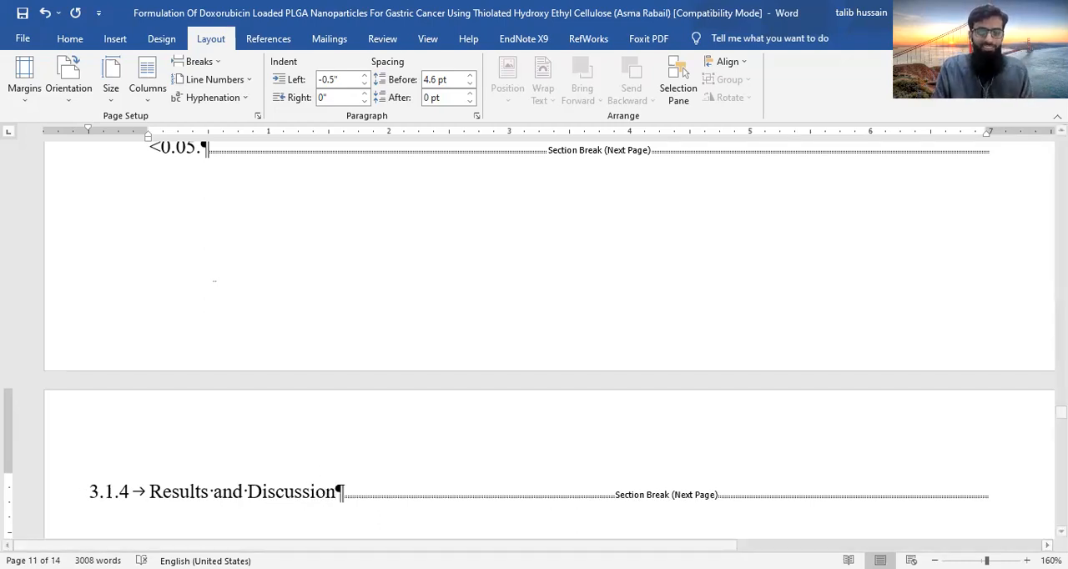
pyautogui.press('Return')
# - Apply the Heading 1 style to the Results and Discussion title and place the cursor in the empty paragraph below it
pyautogui.click(275, 493)
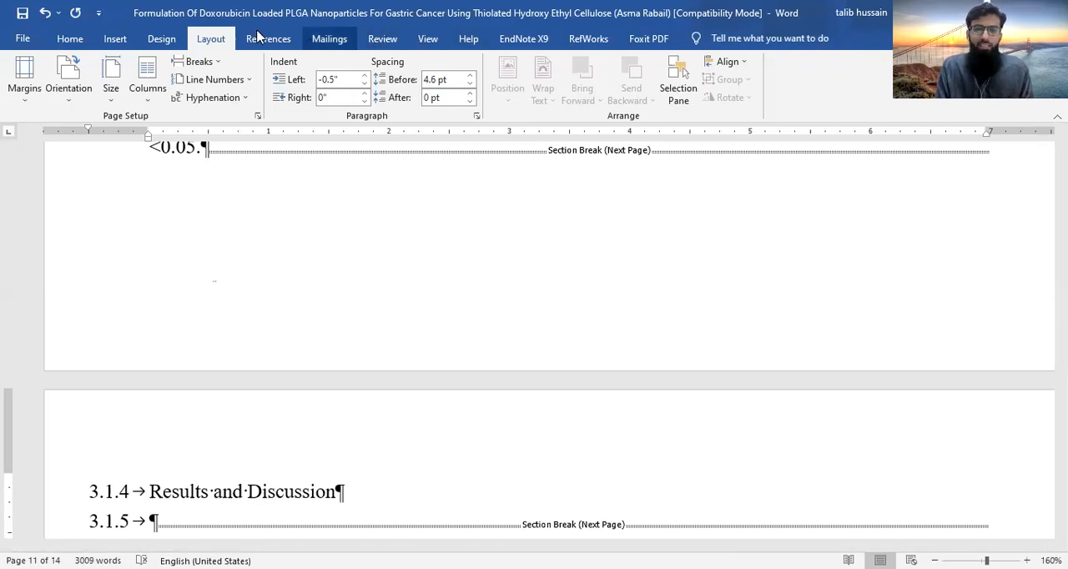
pyautogui.scroll(3, 709, 81)
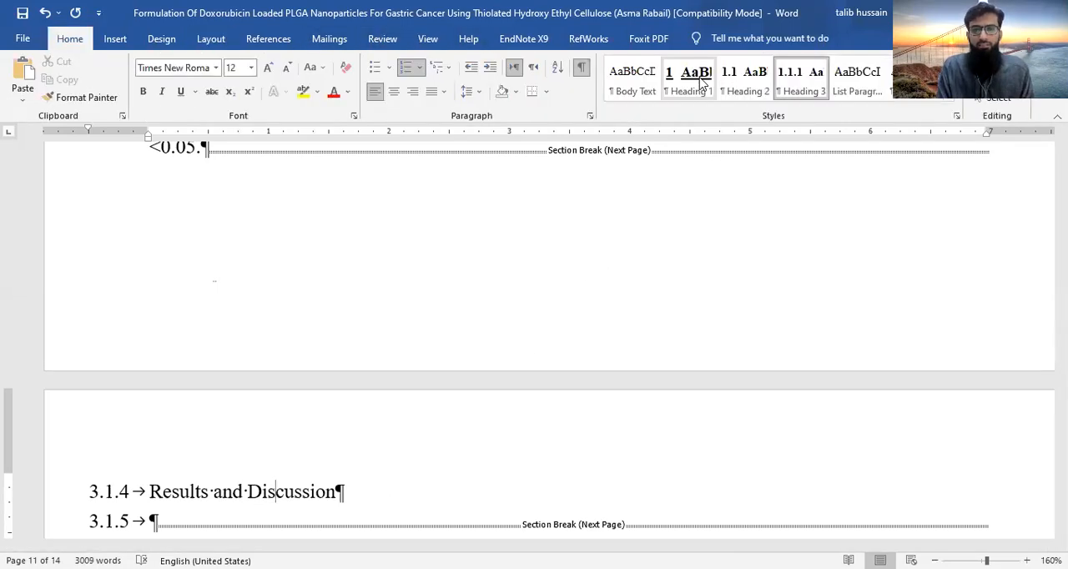
pyautogui.click(700, 81)
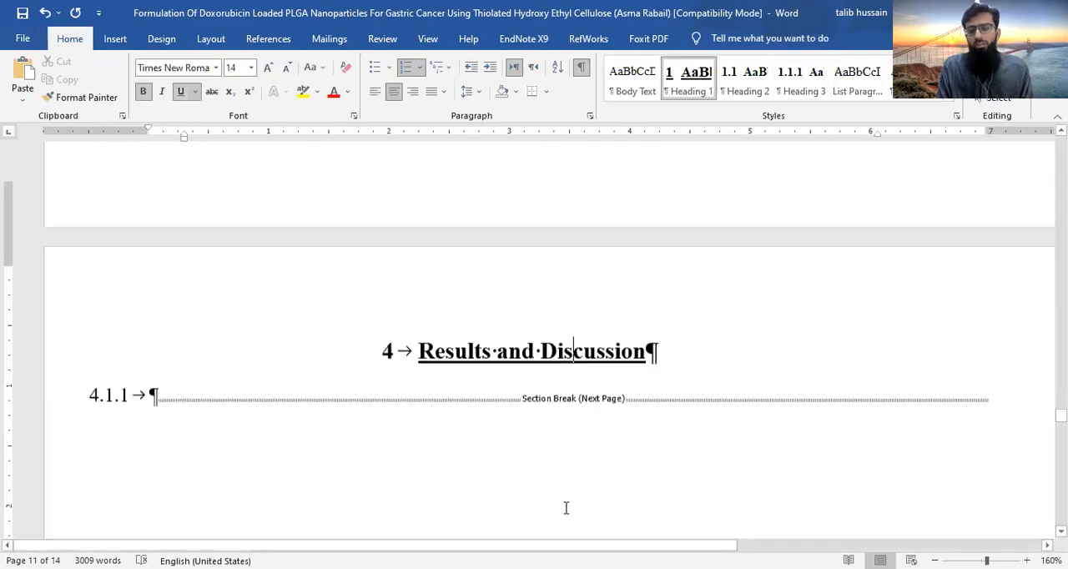
pyautogui.scroll(-1, 566, 508)
pyautogui.scroll(-5, 565, 508)
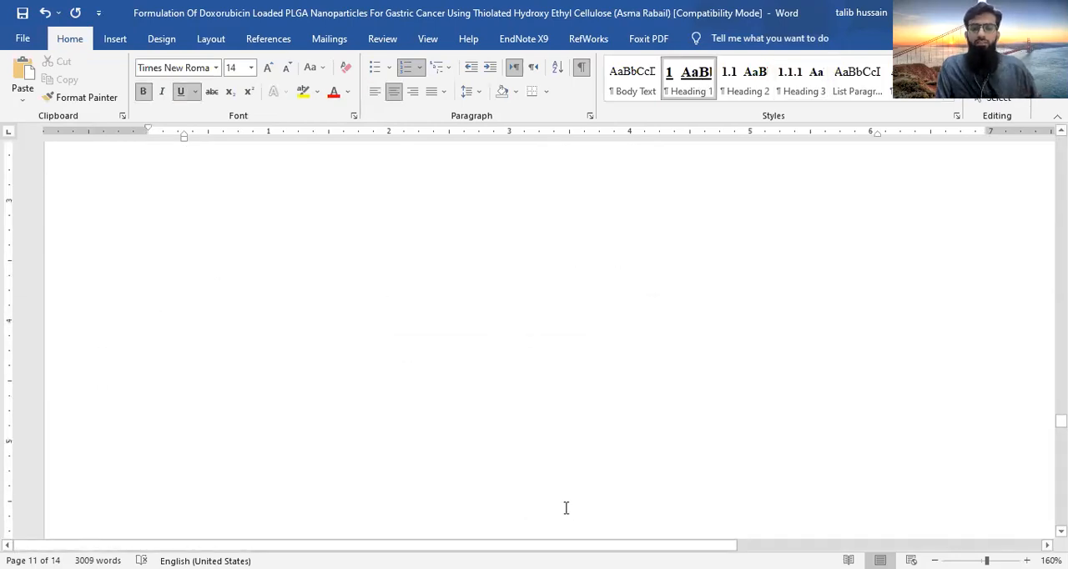
pyautogui.scroll(3, 566, 508)
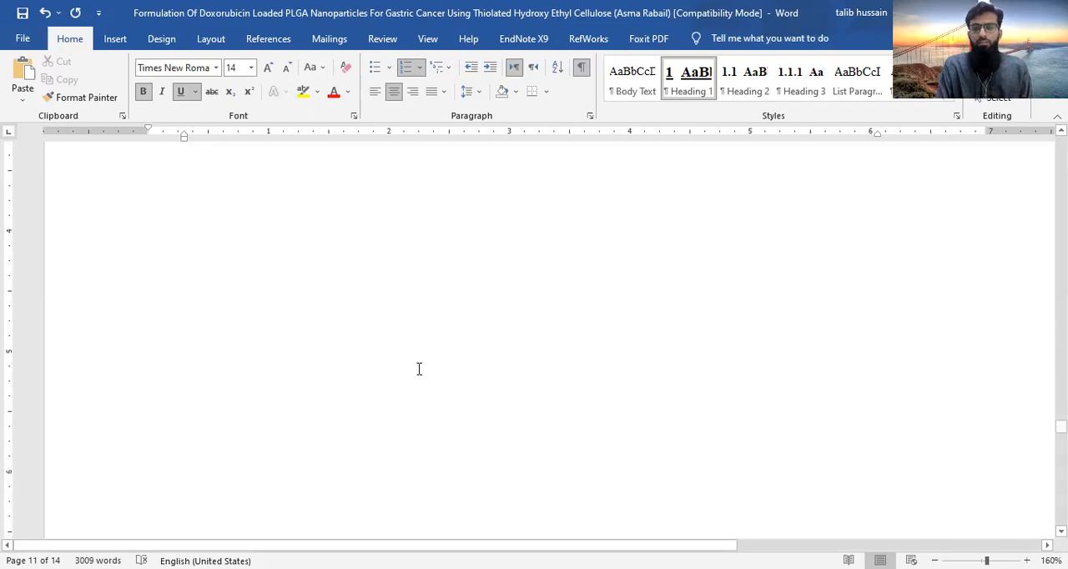
pyautogui.click(151, 365)
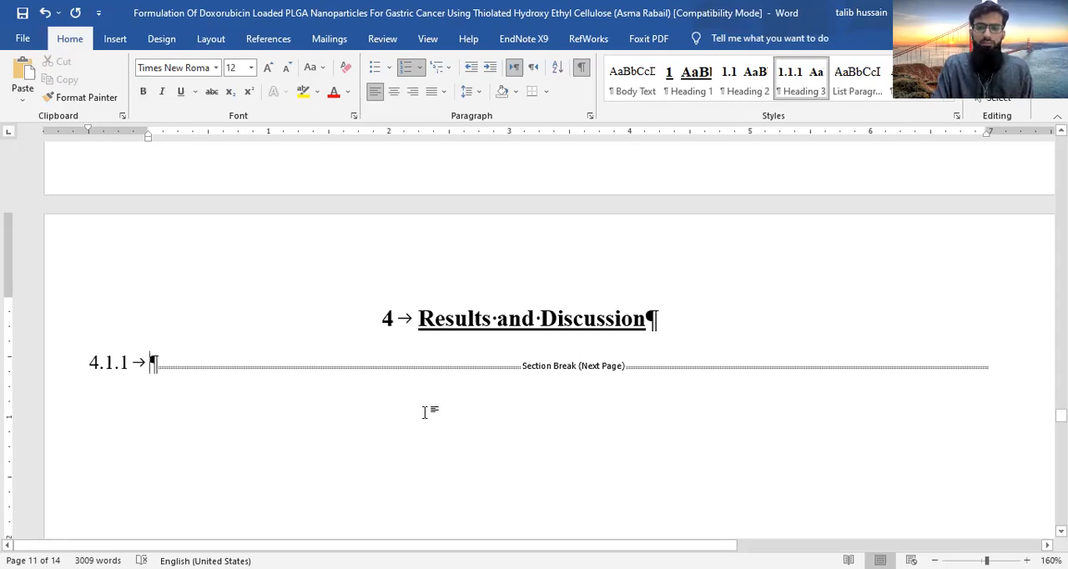
# - Reapply the Heading 1 style to the SUMMARY title so it matches the other chapter titles
pyautogui.scroll(-5, 426, 418)
pyautogui.scroll(-7, 427, 413)
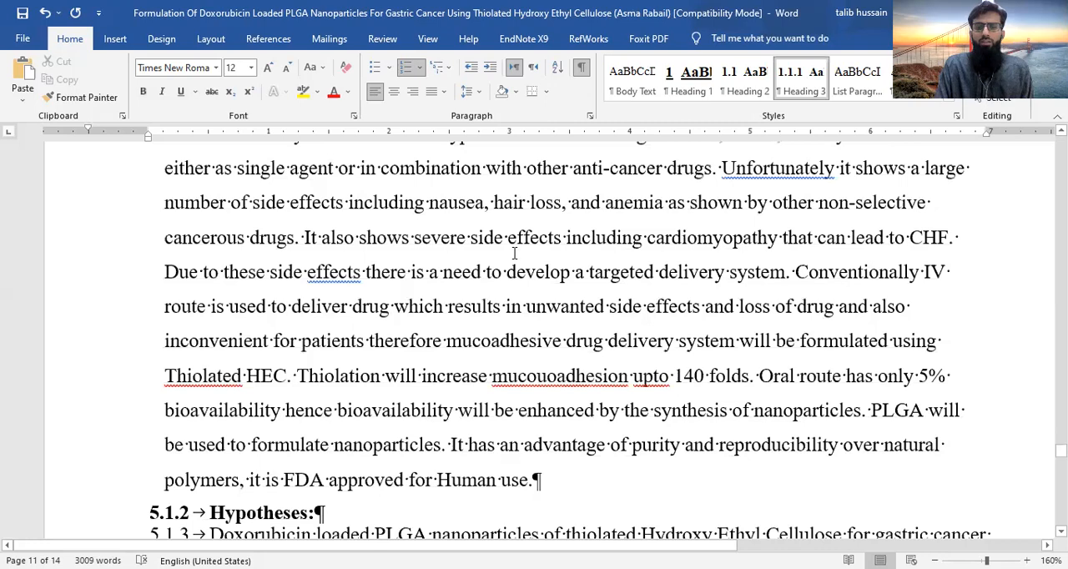
pyautogui.scroll(3, 501, 204)
pyautogui.click(594, 201)
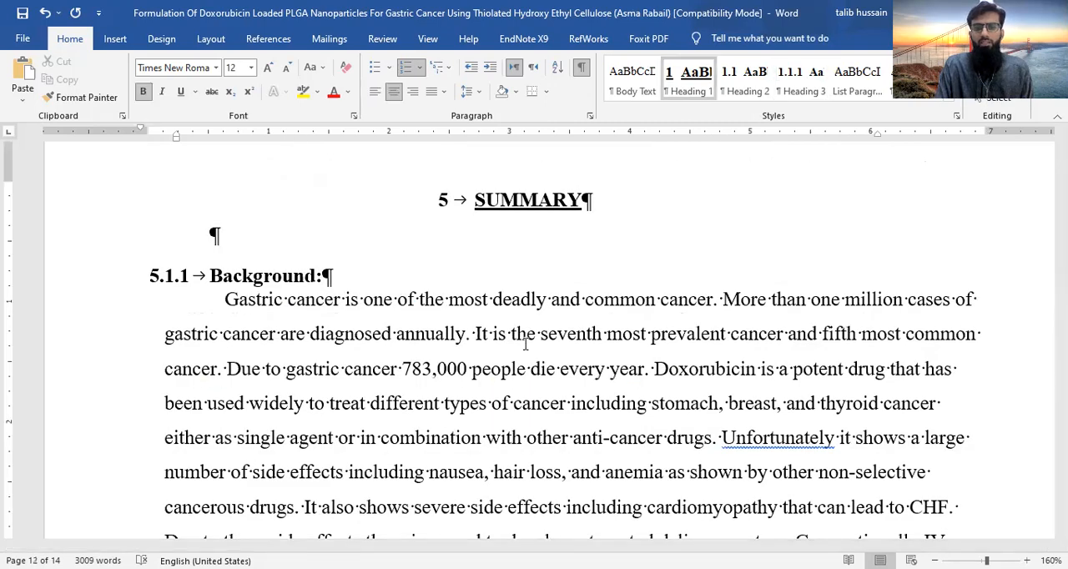
pyautogui.scroll(-5, 525, 342)
pyautogui.scroll(6, 527, 344)
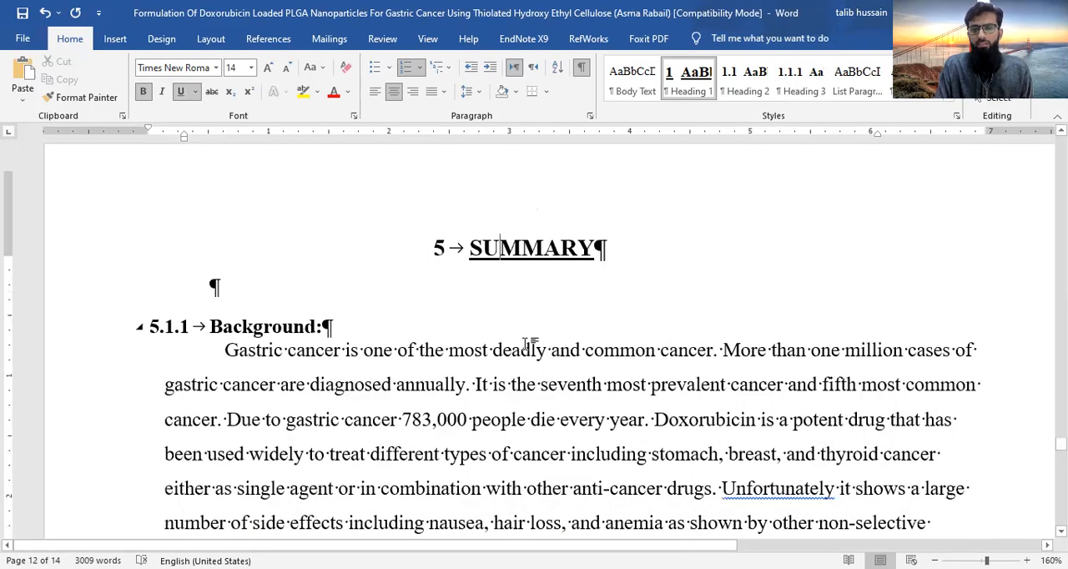
# - Examine the numbering of the Results and Discussion chapter and of the subheadings under SUMMARY
pyautogui.scroll(4, 526, 344)
pyautogui.scroll(4, 525, 344)
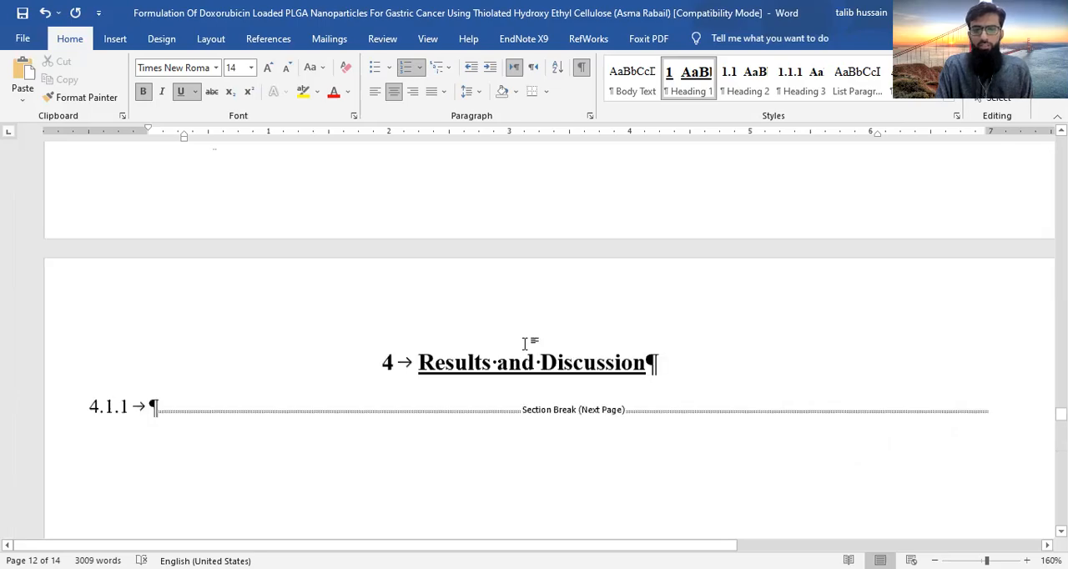
pyautogui.scroll(-8, 525, 344)
pyautogui.scroll(-5, 525, 343)
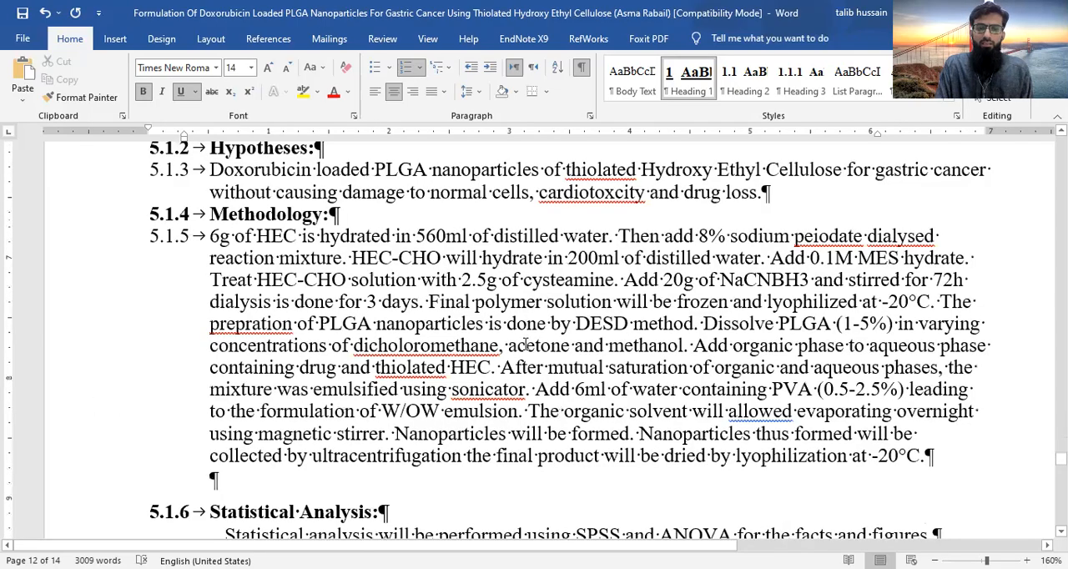
pyautogui.scroll(1, 526, 344)
pyautogui.scroll(-3, 526, 345)
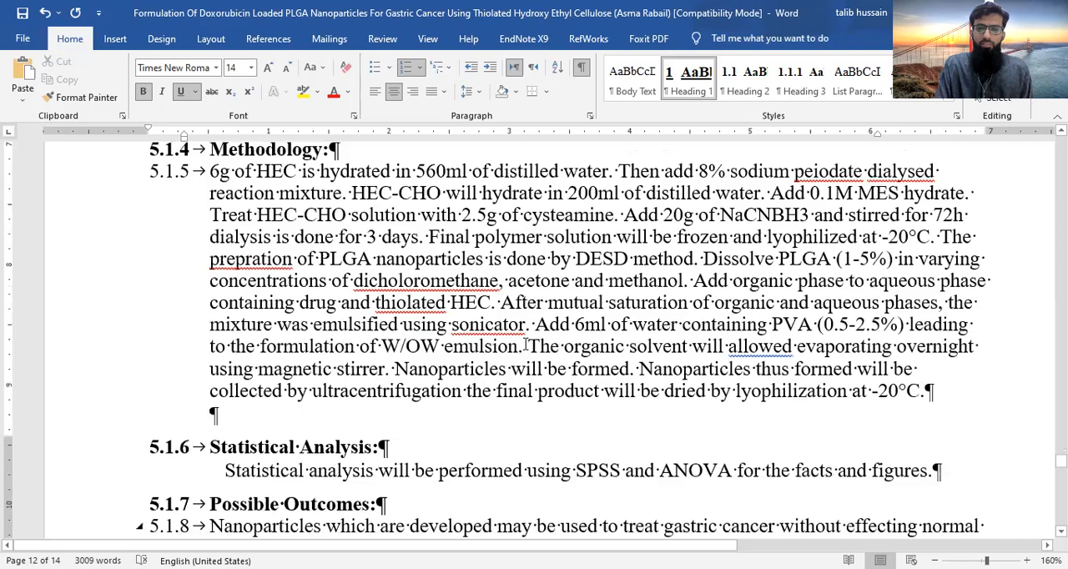
# - Join the Possible Outcomes text with the empty numbered paragraph after it, so the section break directly follows the text
pyautogui.scroll(-6, 526, 344)
pyautogui.scroll(3, 525, 347)
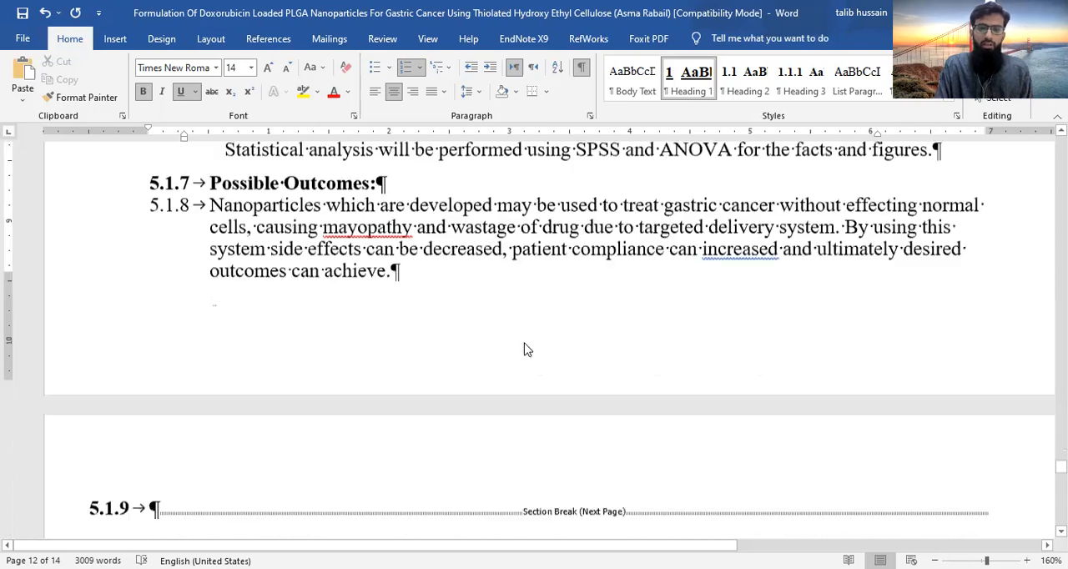
pyautogui.click(398, 269)
pyautogui.press('Delete')
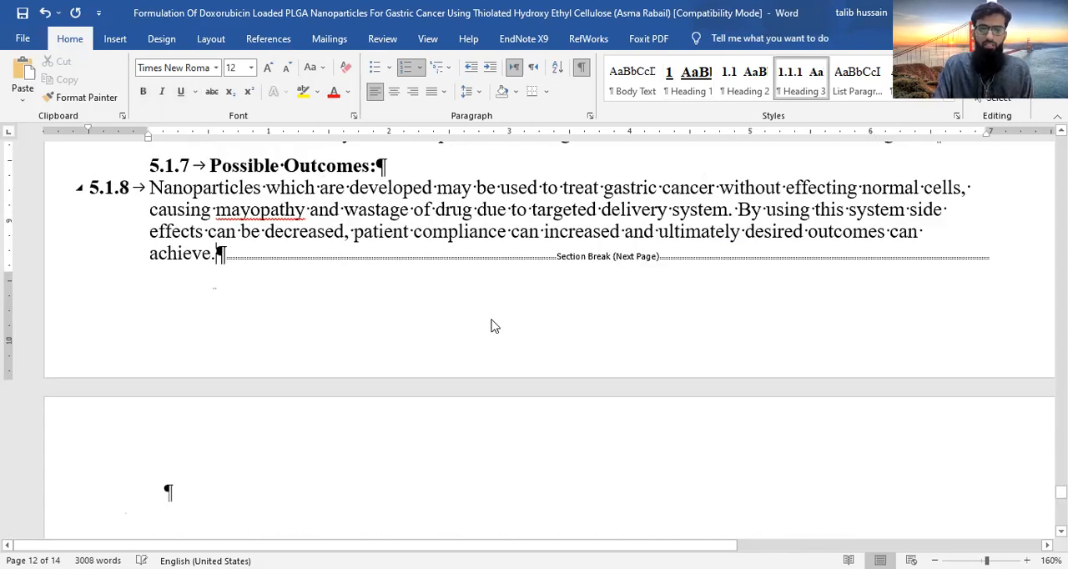
# - Enter the title "References" in the empty paragraph on the last page and apply the Heading 1 style to it
pyautogui.scroll(-3, 537, 382)
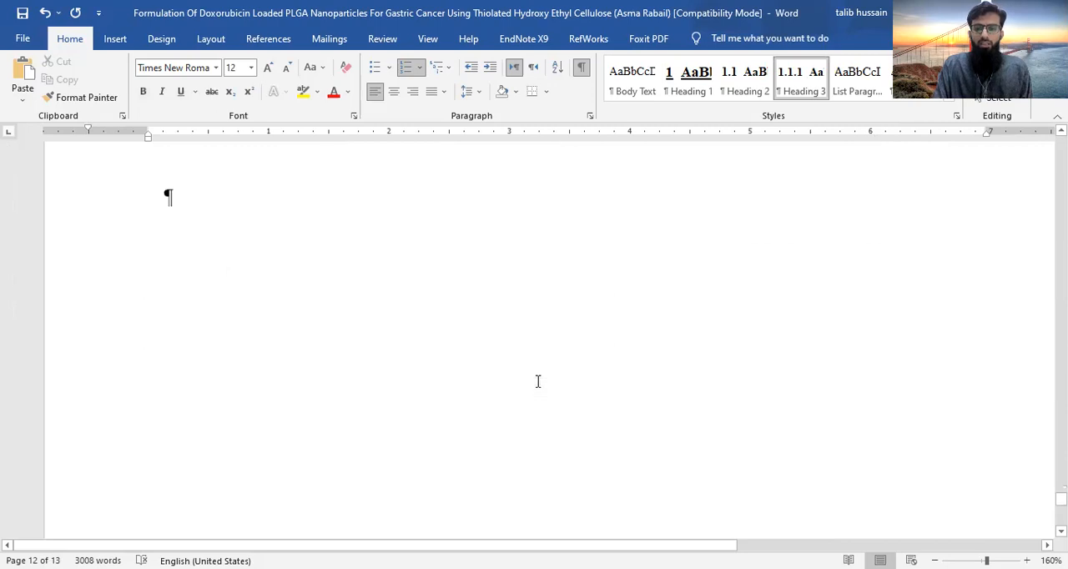
pyautogui.scroll(-1, 537, 381)
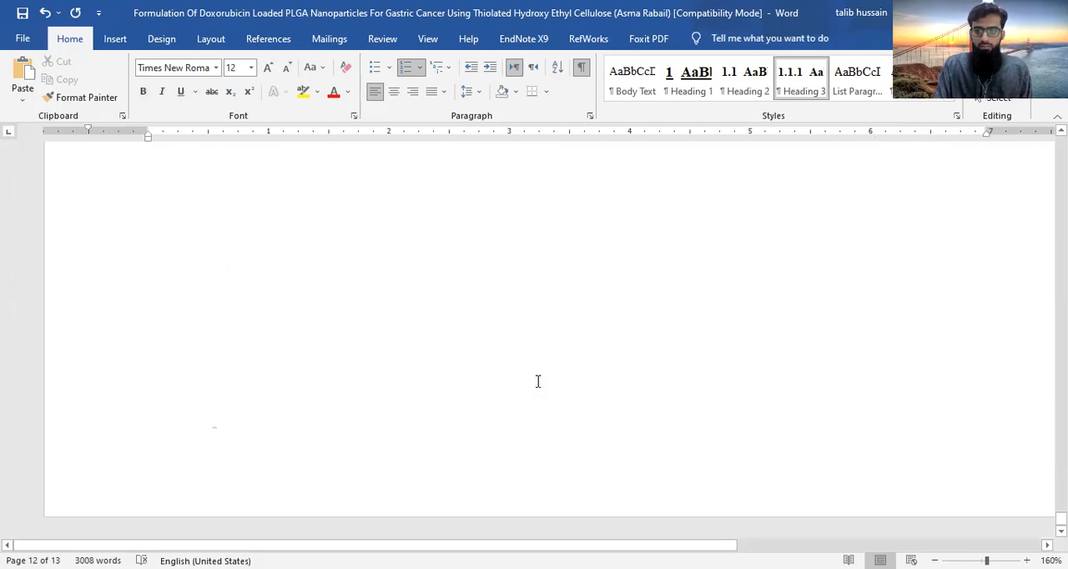
pyautogui.scroll(-1, 538, 381)
pyautogui.scroll(2, 537, 381)
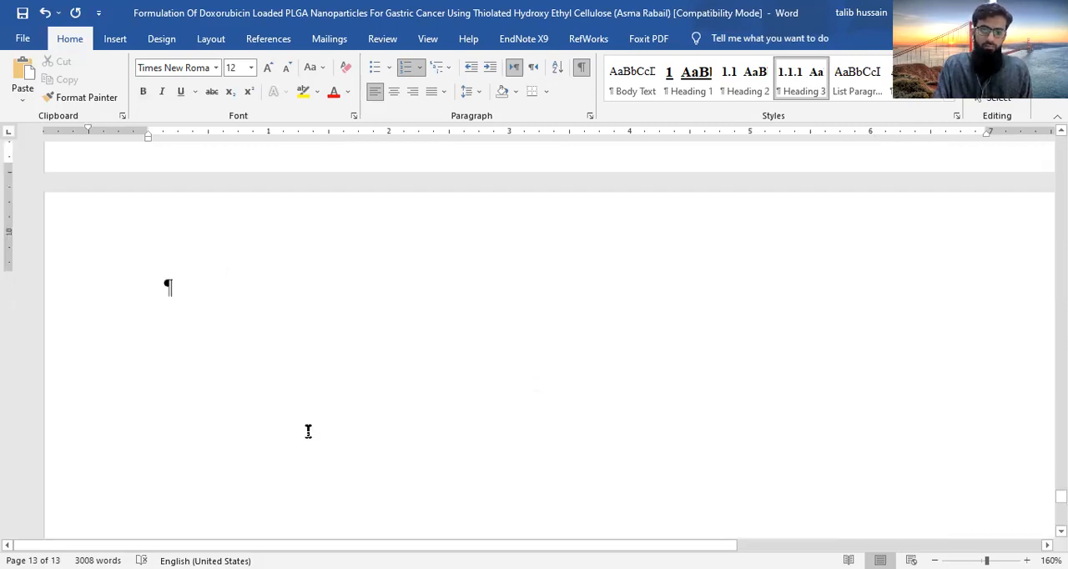
pyautogui.scroll(2, 159, 455)
pyautogui.click(165, 443)
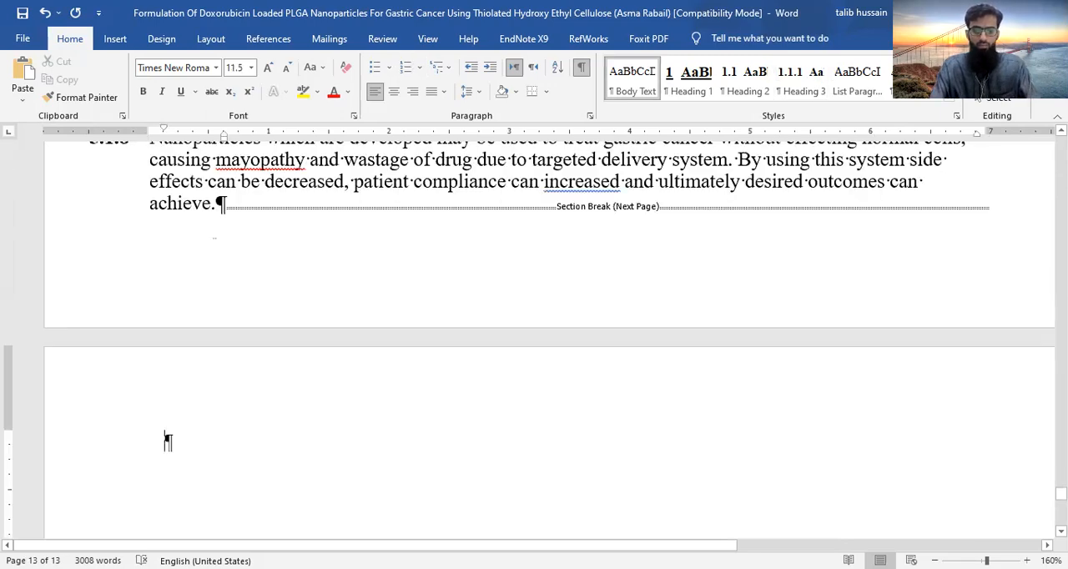
pyautogui.write('References')
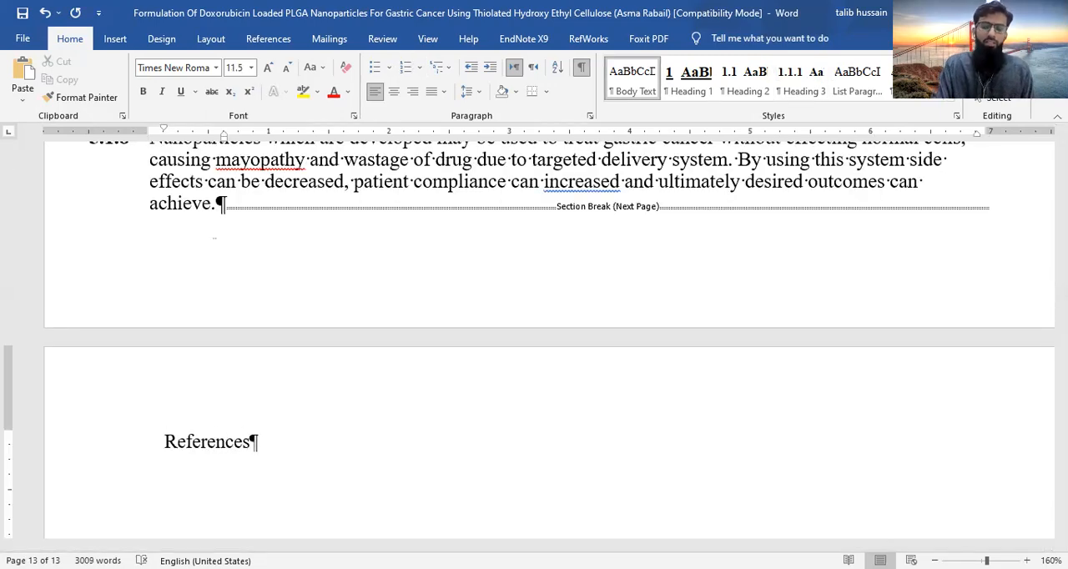
pyautogui.click(691, 81)
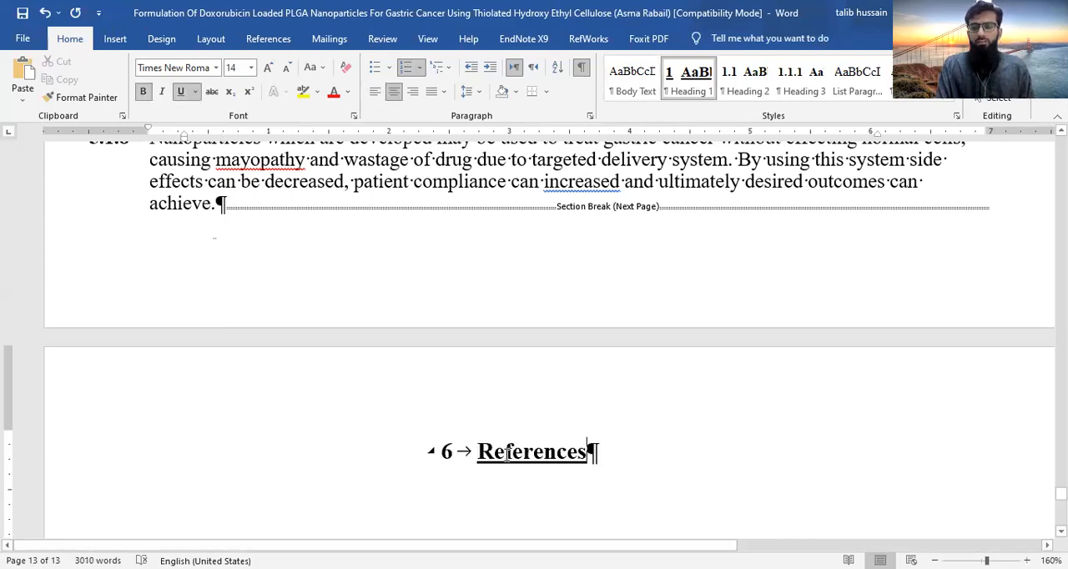
# - Review the Heading 2 style, keeping it bold at 12 pt, and apply it to the Doxorubicin subheading under REVIEW OF LITERATURE
pyautogui.scroll(10, 573, 362)
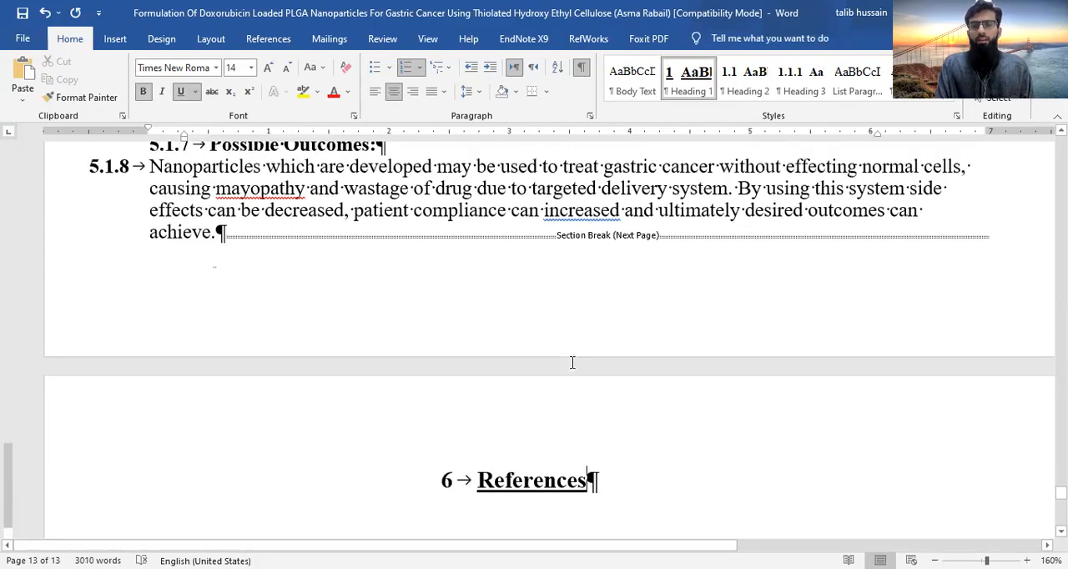
pyautogui.scroll(15, 571, 365)
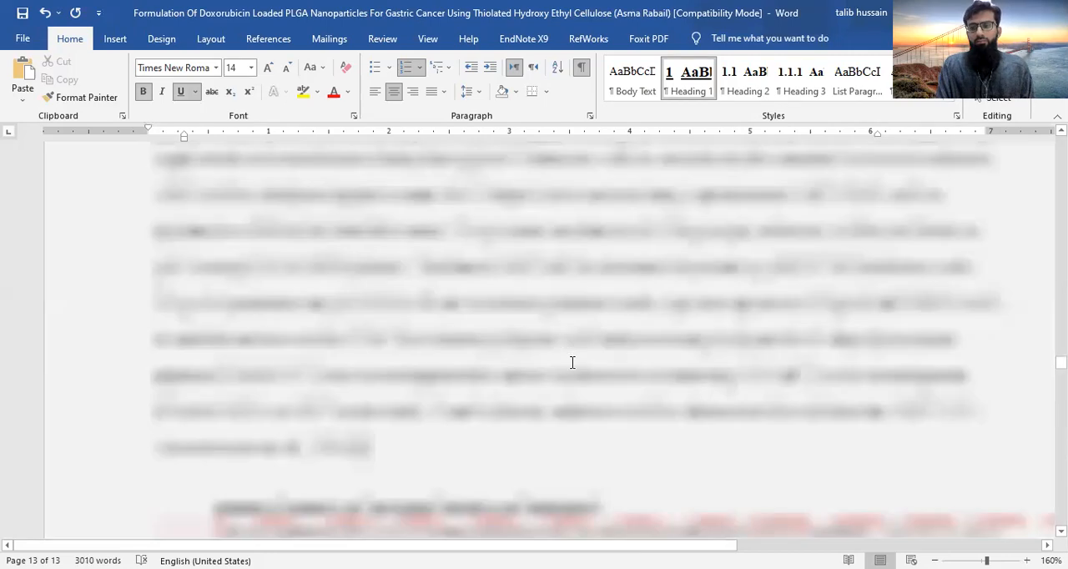
pyautogui.scroll(15, 568, 415)
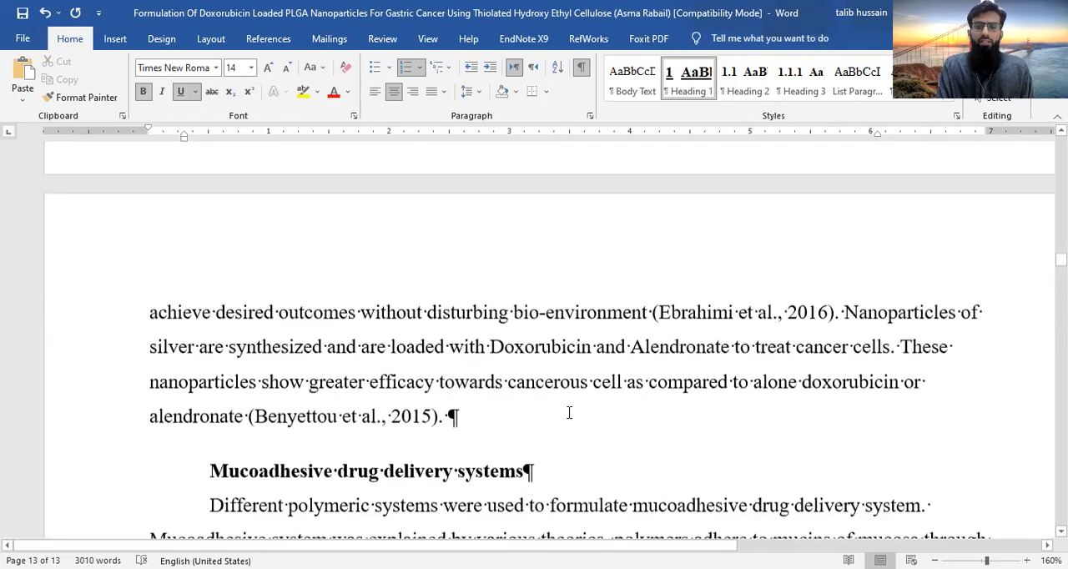
pyautogui.scroll(15, 569, 412)
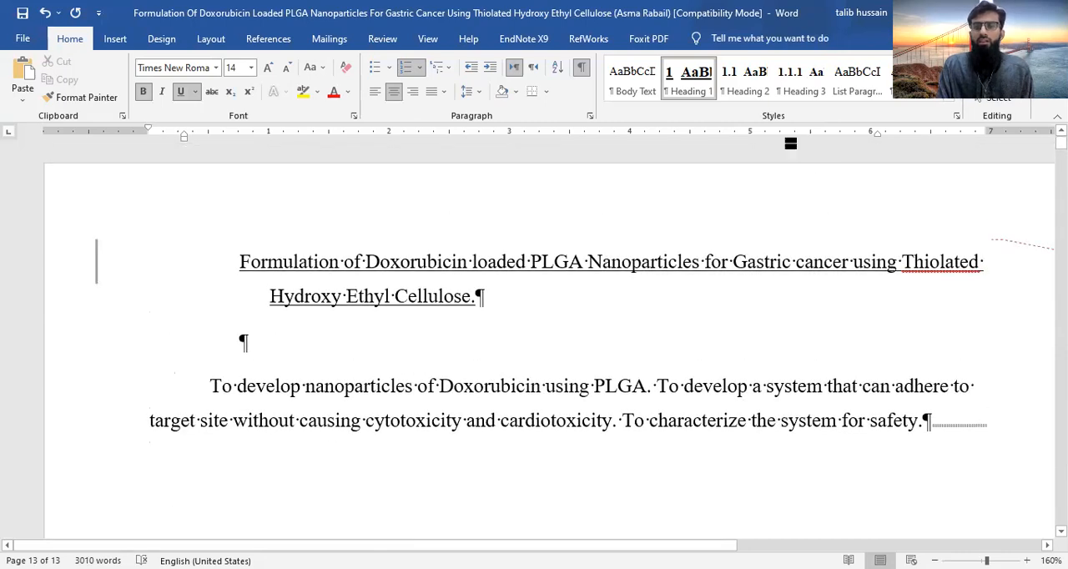
pyautogui.scroll(3, 614, 423)
pyautogui.scroll(5, 614, 425)
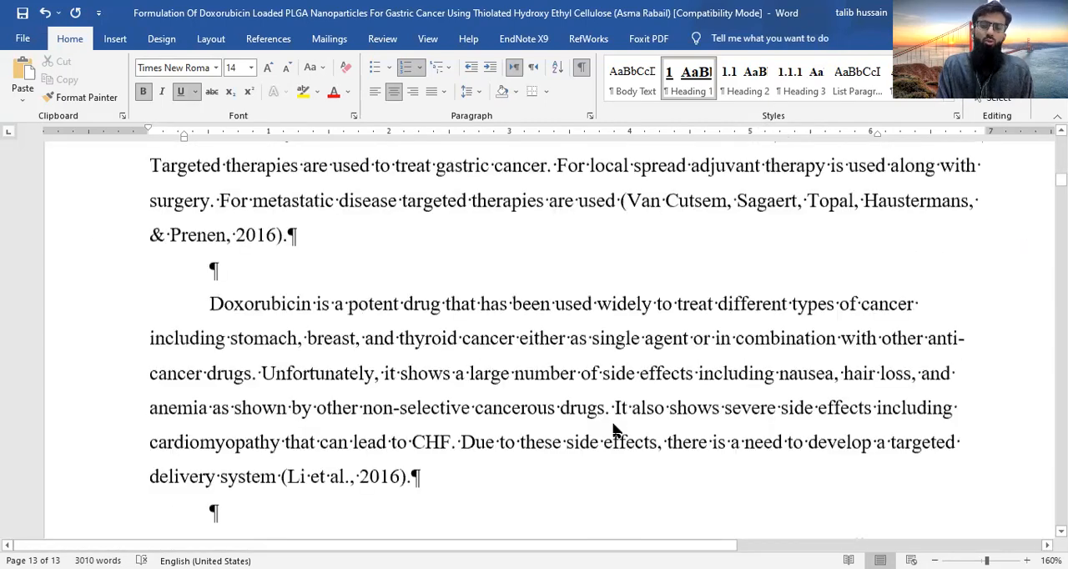
pyautogui.scroll(-10, 614, 425)
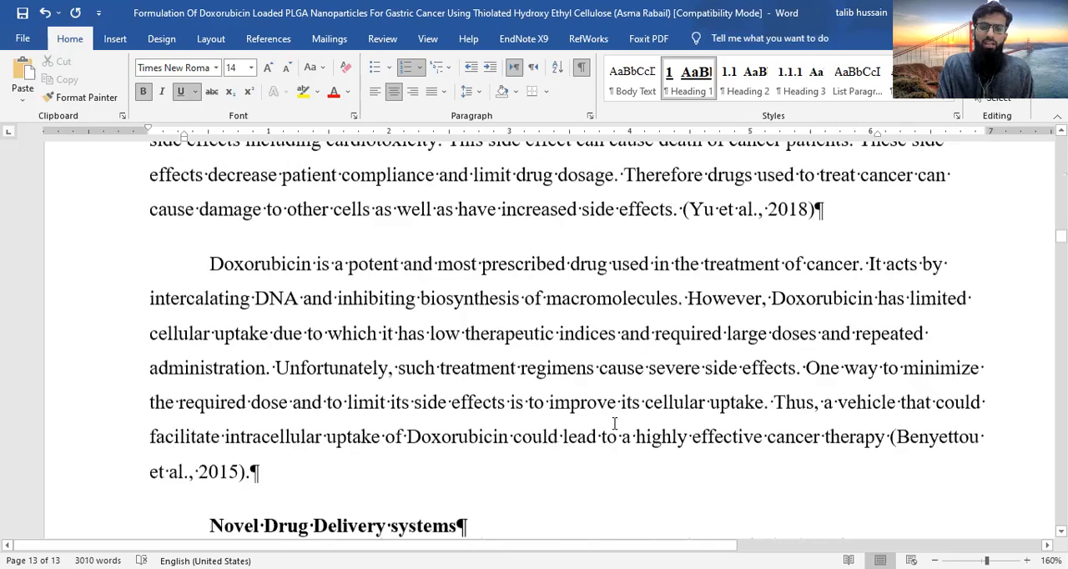
pyautogui.scroll(1, 226, 247)
pyautogui.scroll(3, 594, 253)
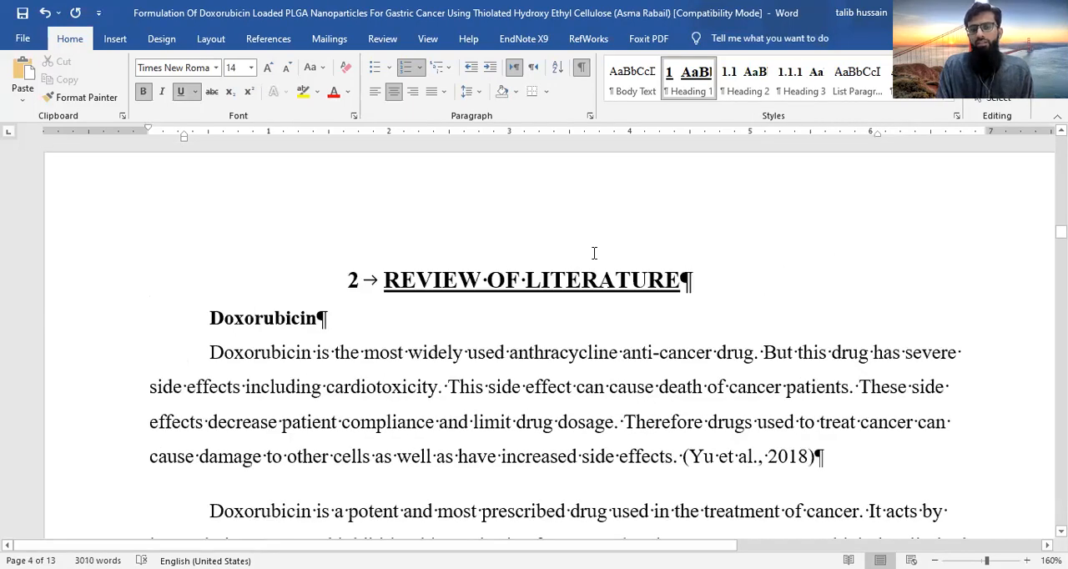
pyautogui.click(751, 77)
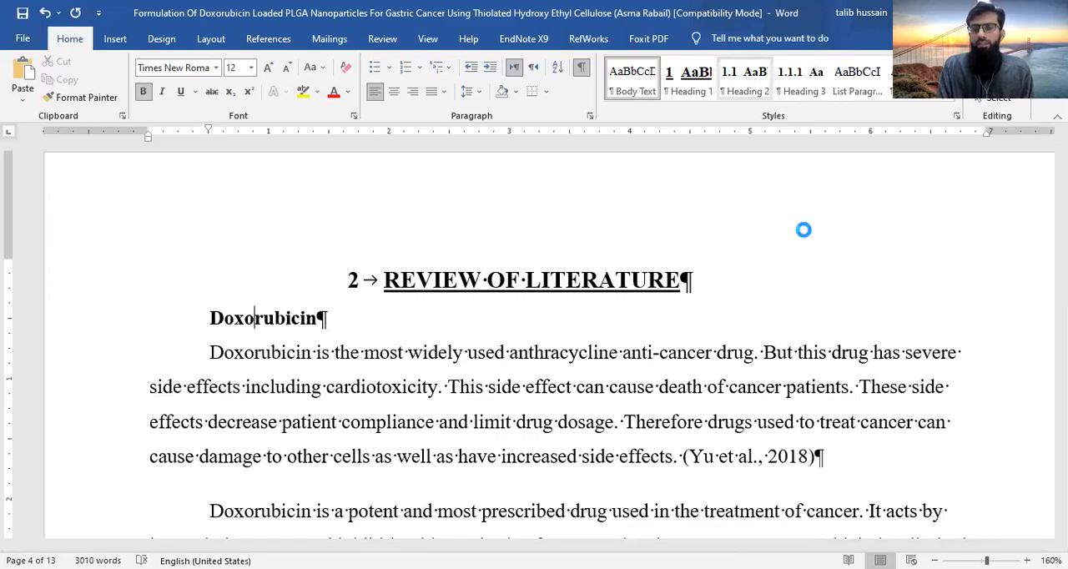
pyautogui.click(454, 211)
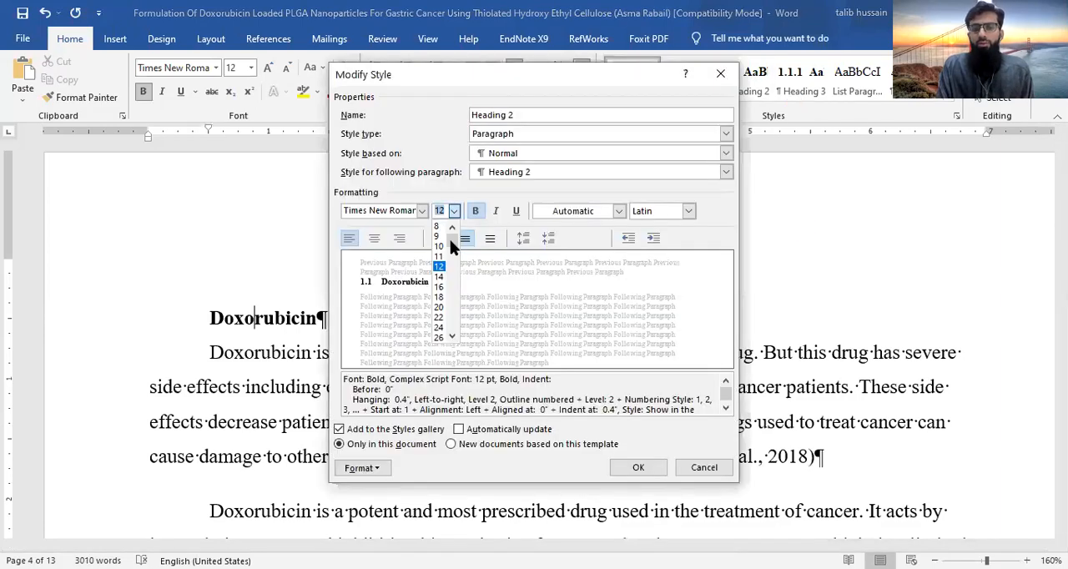
pyautogui.click(463, 178)
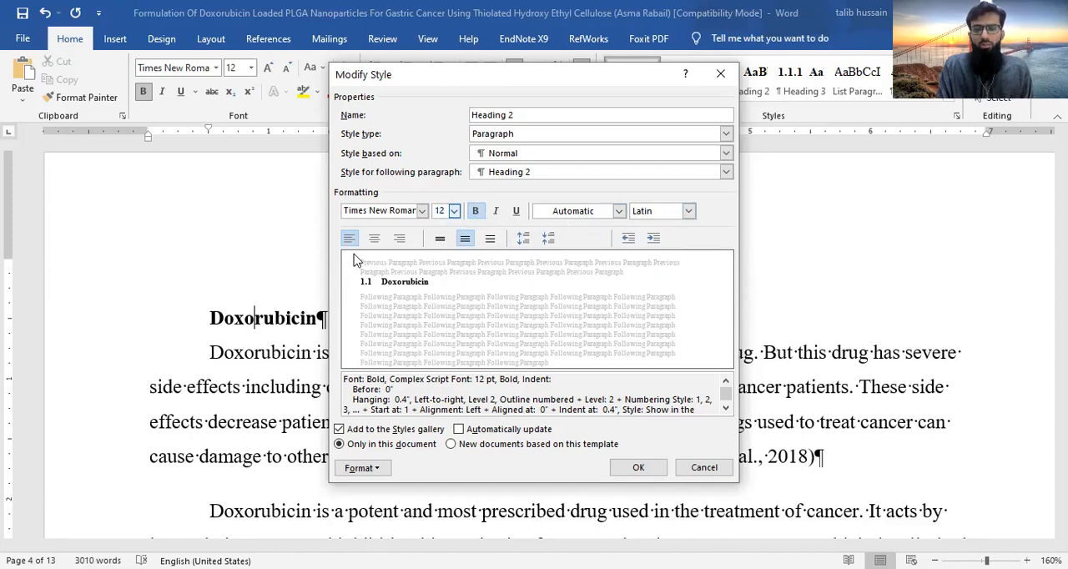
pyautogui.click(636, 470)
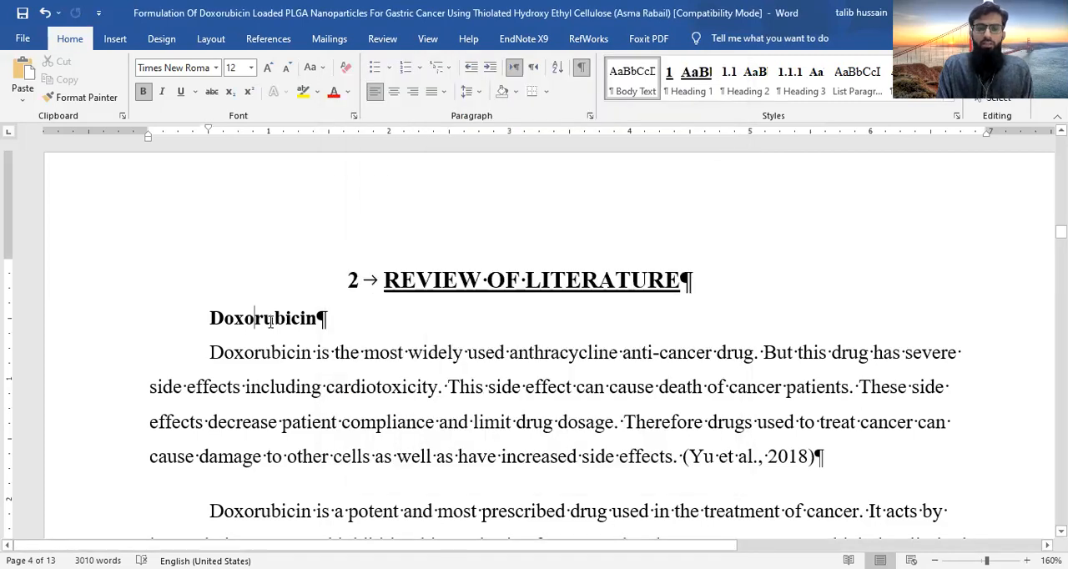
pyautogui.click(742, 83)
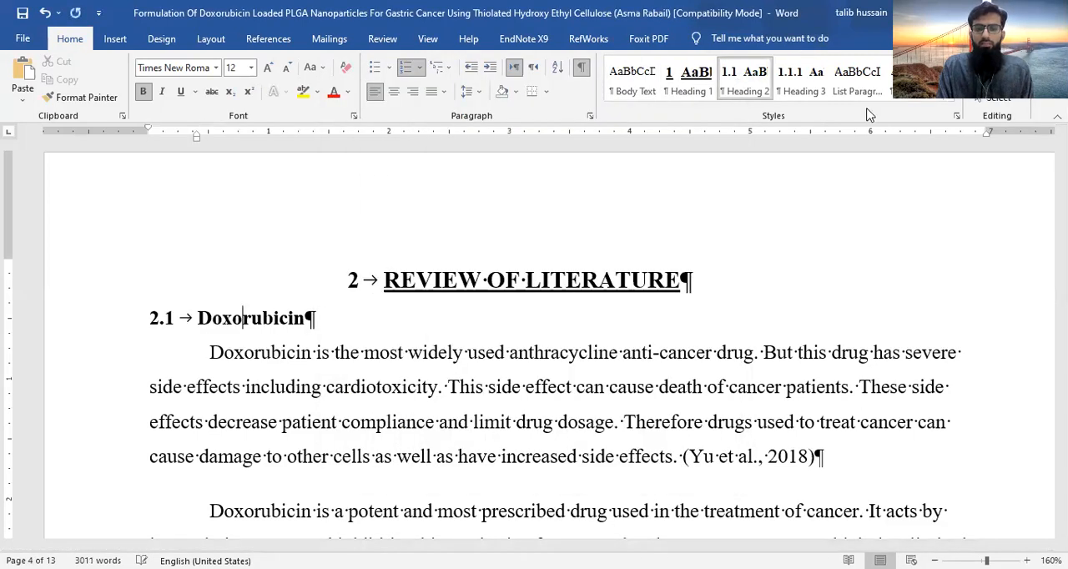
# - Set the Heading 3 style to 12 pt with 1.5 line spacing and apply it to the Novel Drug Delivery systems subheading
pyautogui.scroll(-7, 440, 370)
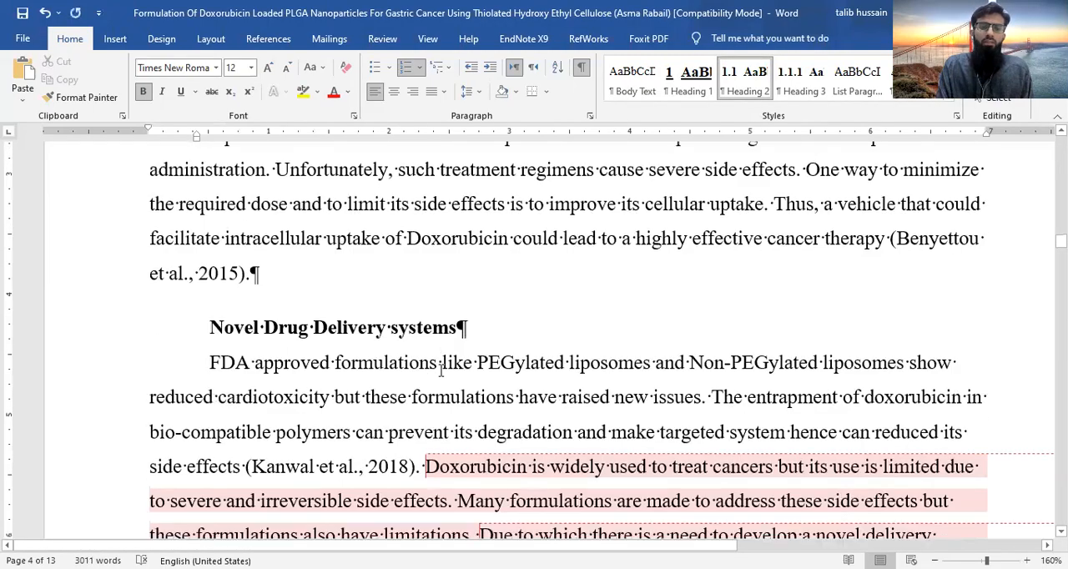
pyautogui.scroll(4, 441, 373)
pyautogui.scroll(3, 440, 371)
pyautogui.scroll(-6, 422, 375)
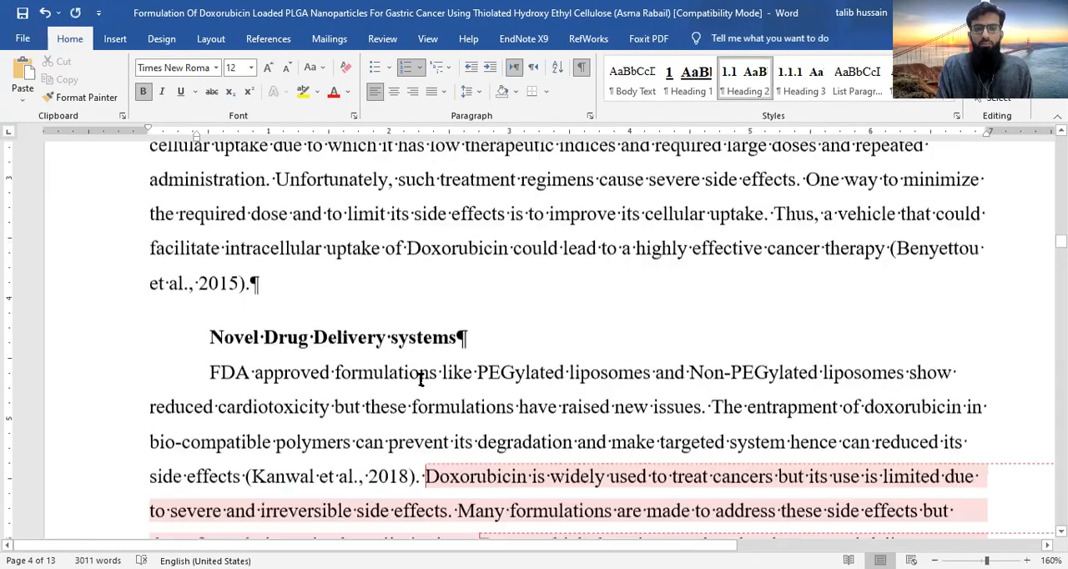
pyautogui.click(815, 71)
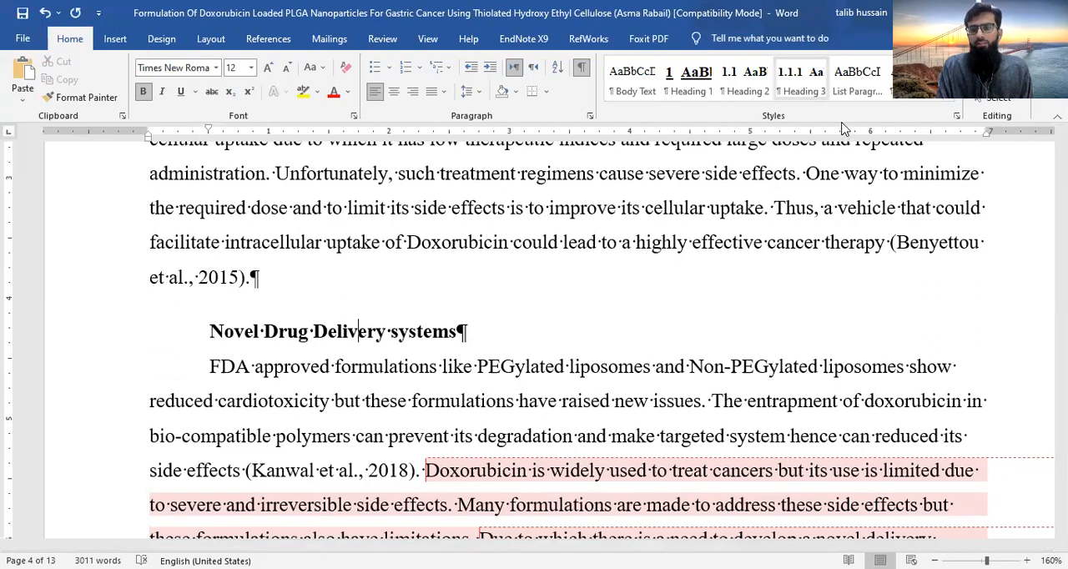
pyautogui.rightClick(805, 90)
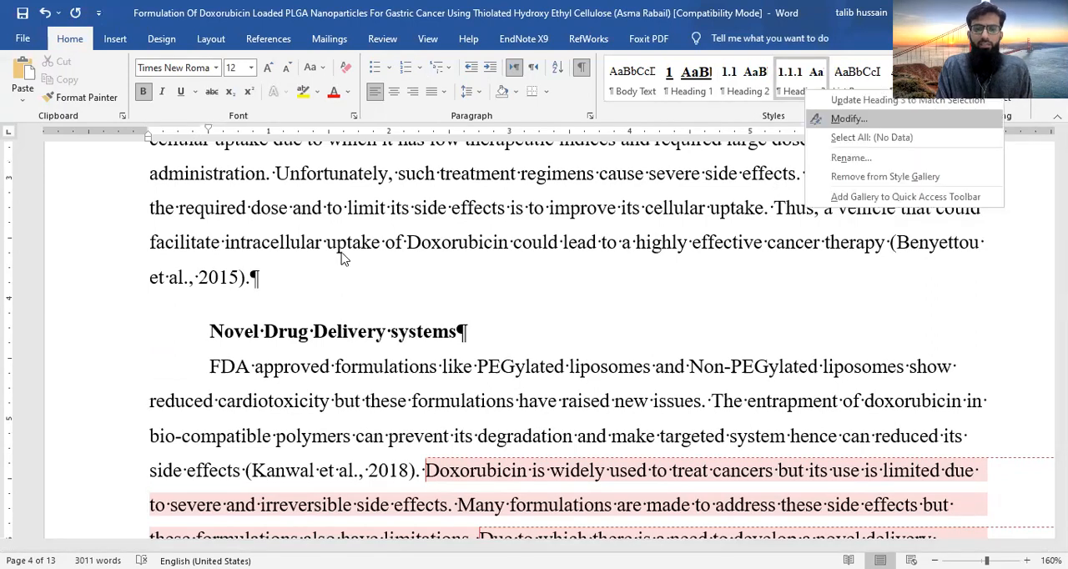
pyautogui.press('Return')
pyautogui.click(454, 211)
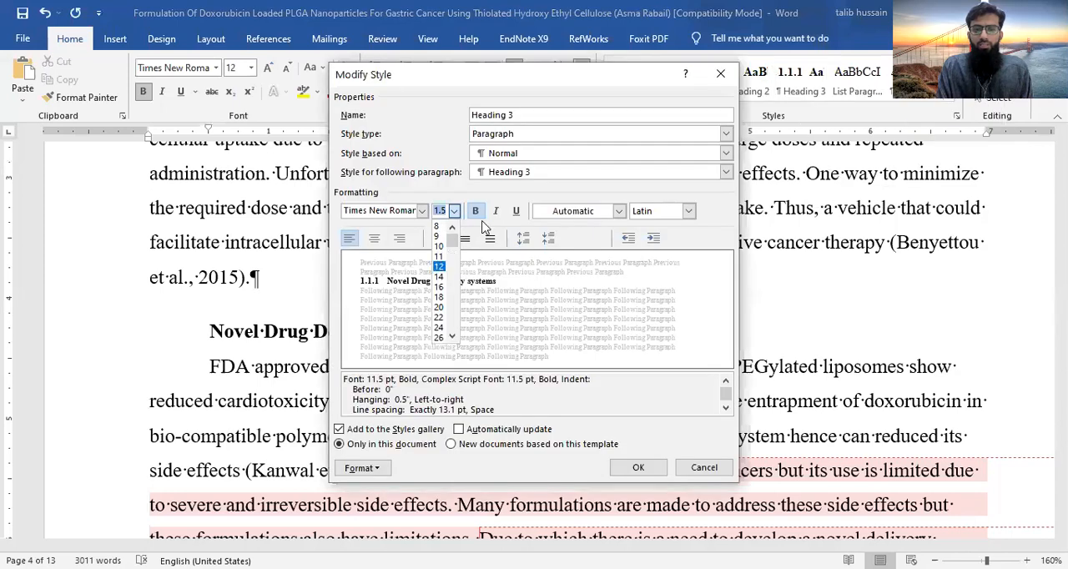
pyautogui.click(438, 266)
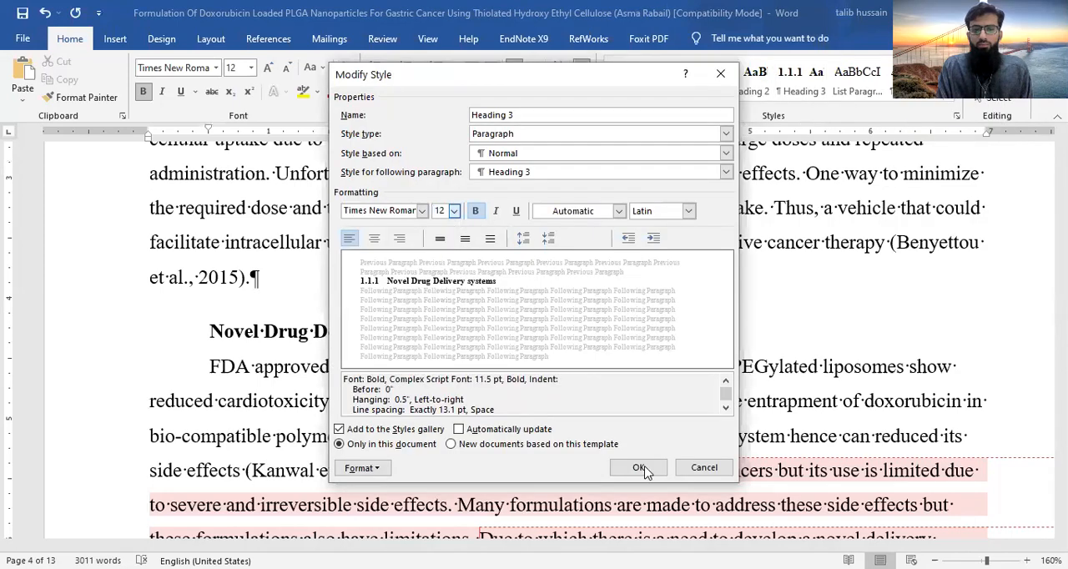
pyautogui.click(464, 239)
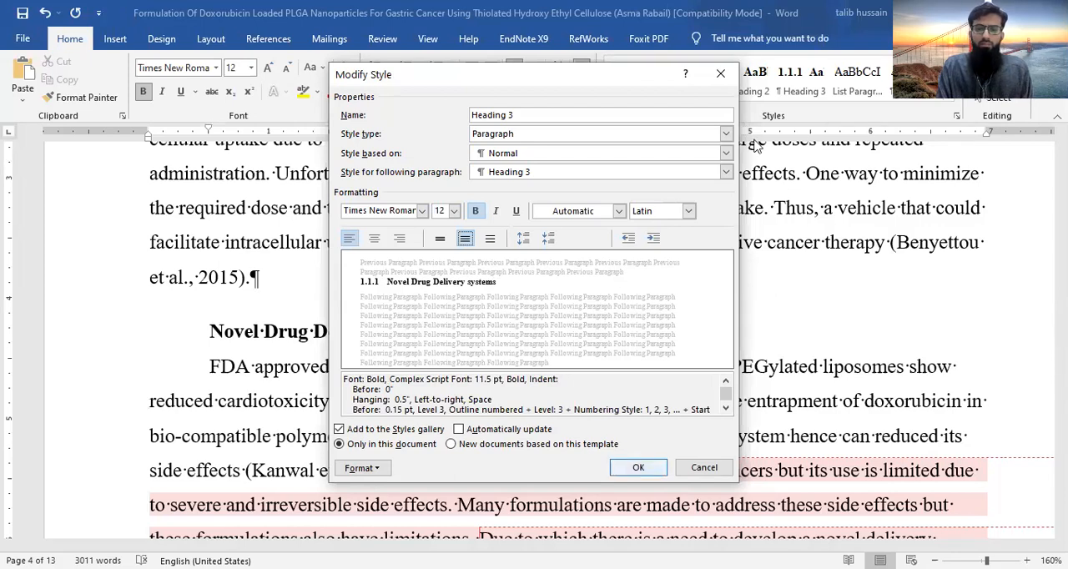
pyautogui.press('Return')
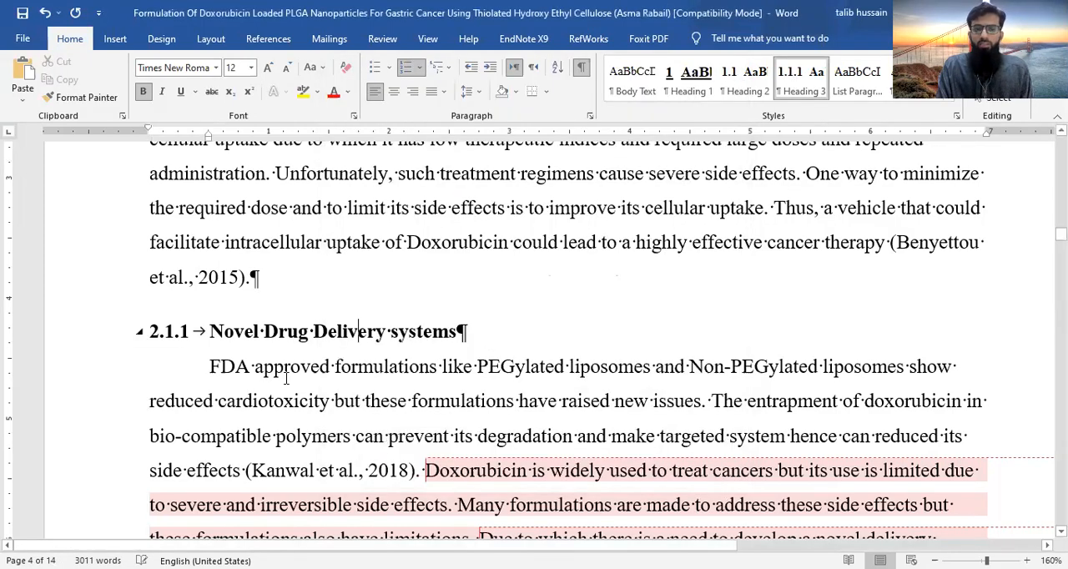
# - Set the Heading 4 style to Times New Roman (Headings CS), bold, non-italic, Automatic colour, and apply it to the Mucoadhesive drug delivery systems subheading
pyautogui.scroll(-2, 557, 243)
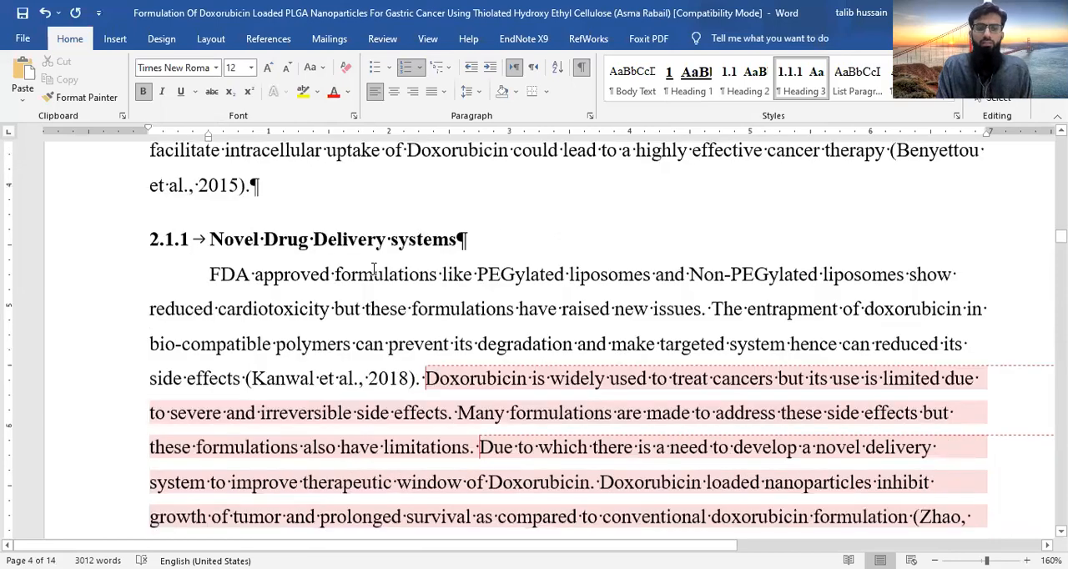
pyautogui.scroll(-1, 478, 294)
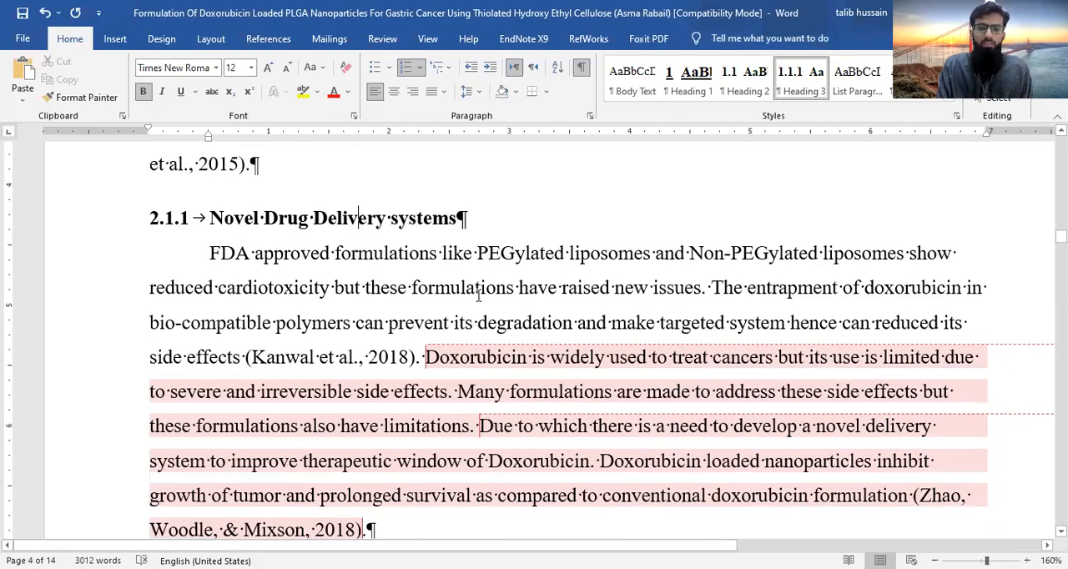
pyautogui.scroll(-10, 478, 294)
pyautogui.scroll(4, 478, 294)
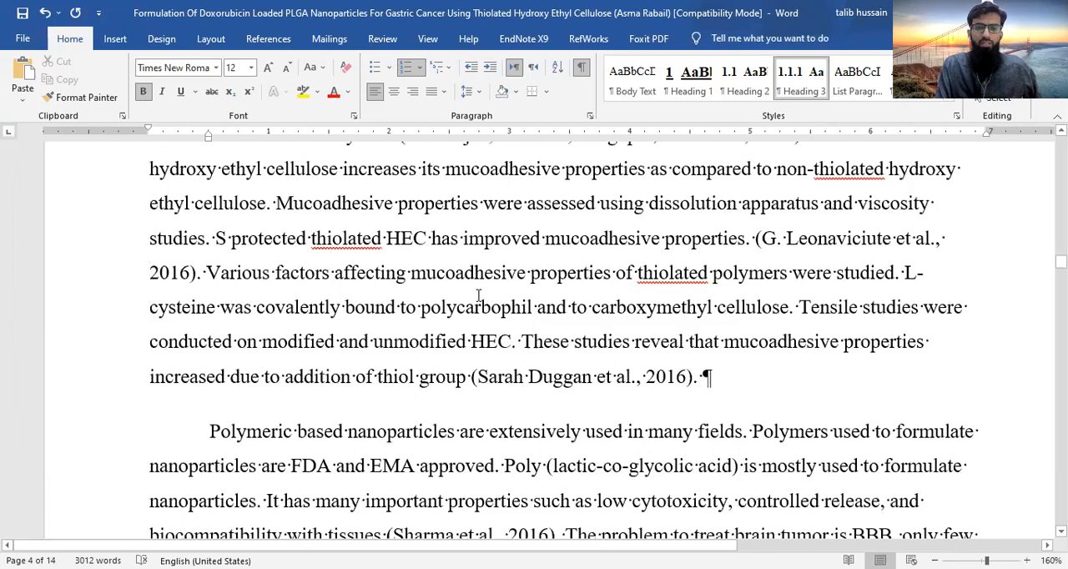
pyautogui.scroll(2, 479, 294)
pyautogui.scroll(2, 414, 372)
pyautogui.click(415, 372)
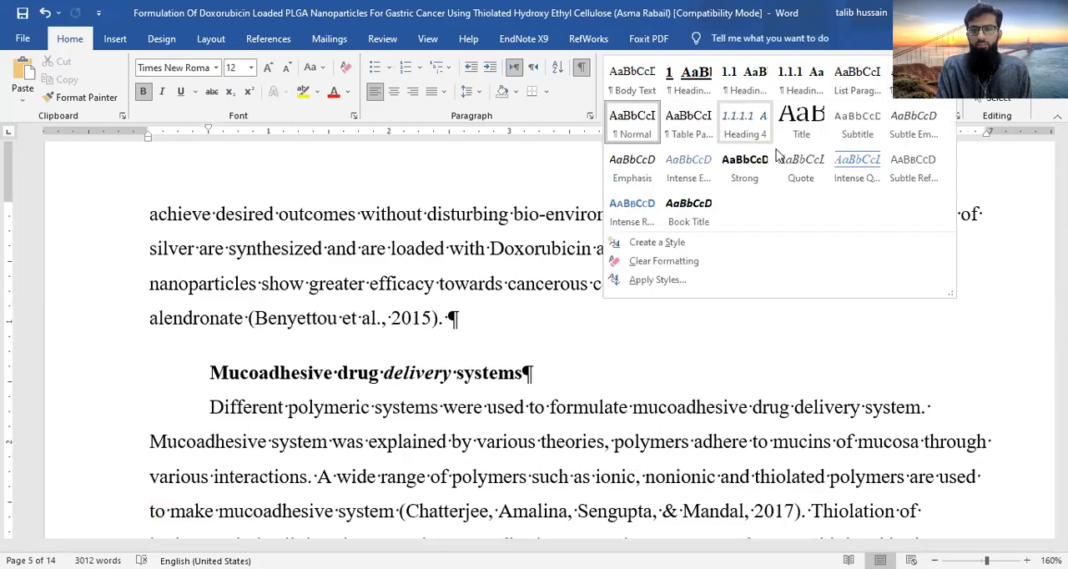
pyautogui.click(422, 210)
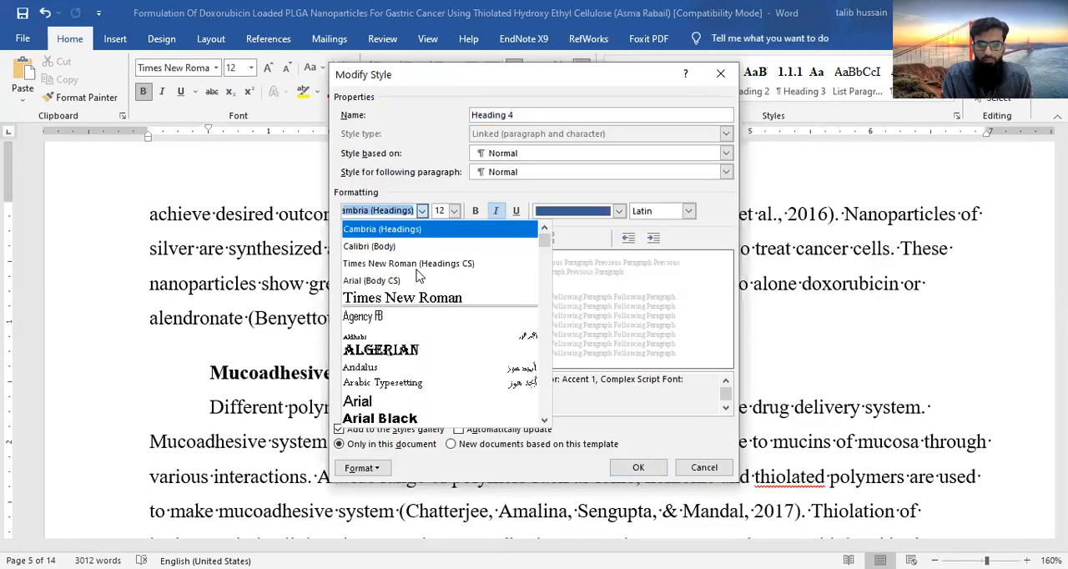
pyautogui.click(423, 211)
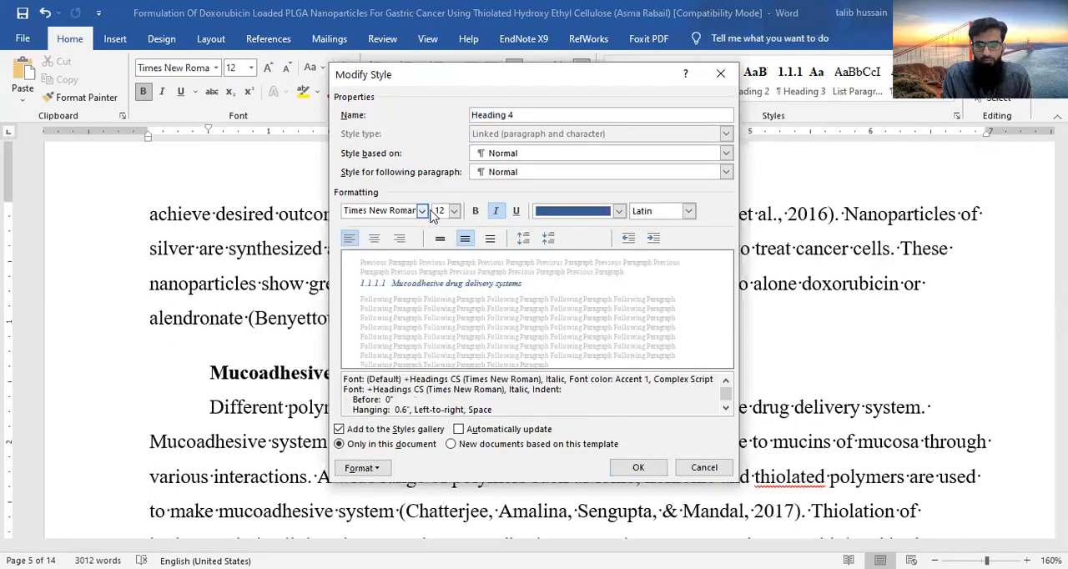
pyautogui.click(495, 211)
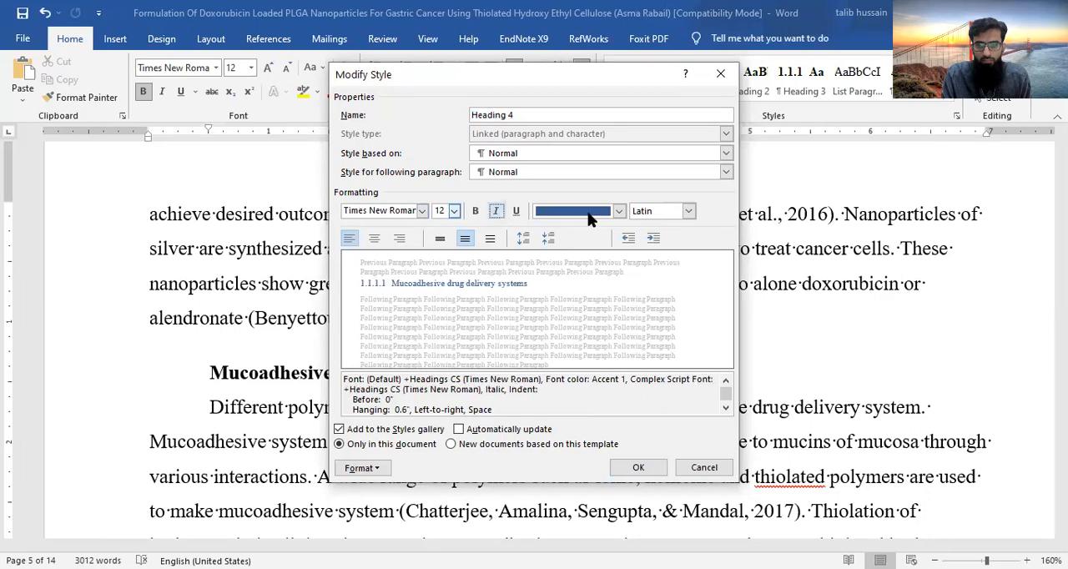
pyautogui.hotkey('ctrl', 'b')
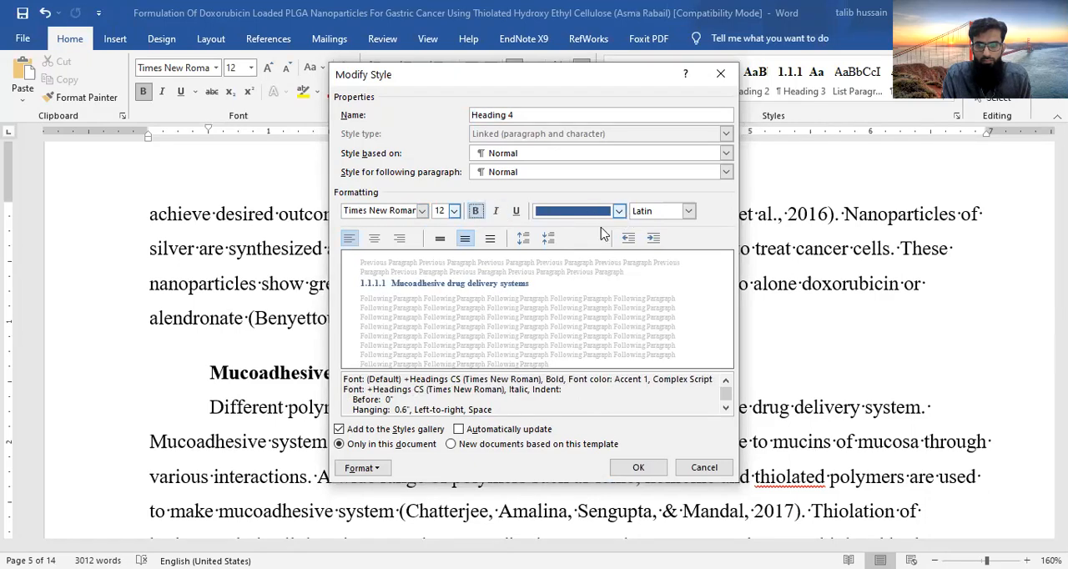
pyautogui.click(558, 230)
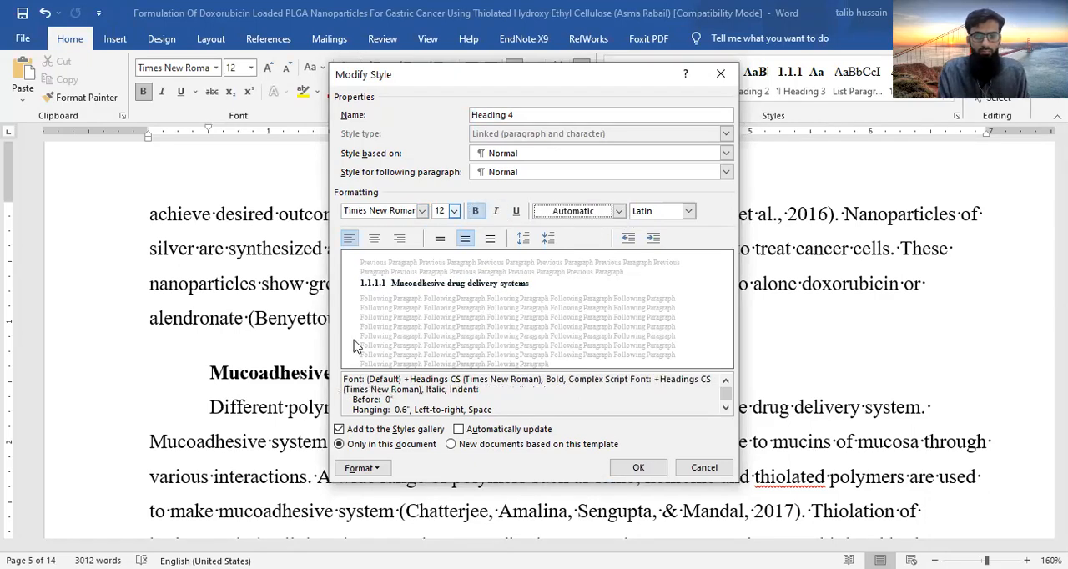
pyautogui.click(636, 468)
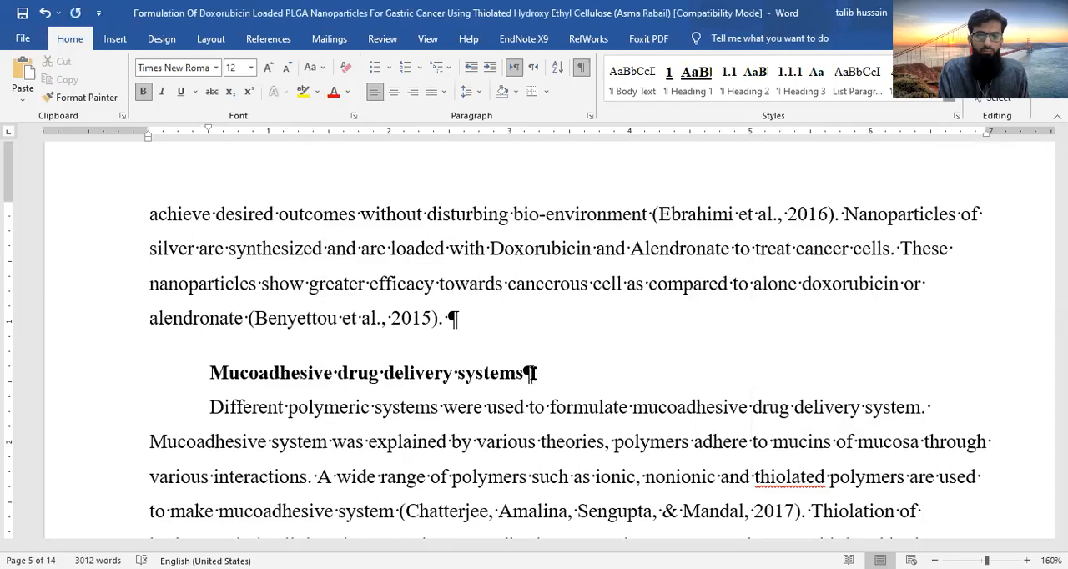
pyautogui.click(370, 445)
# - Apply the Heading 2 style to the Methods subheading
pyautogui.scroll(-1, 521, 456)
pyautogui.scroll(-2, 521, 457)
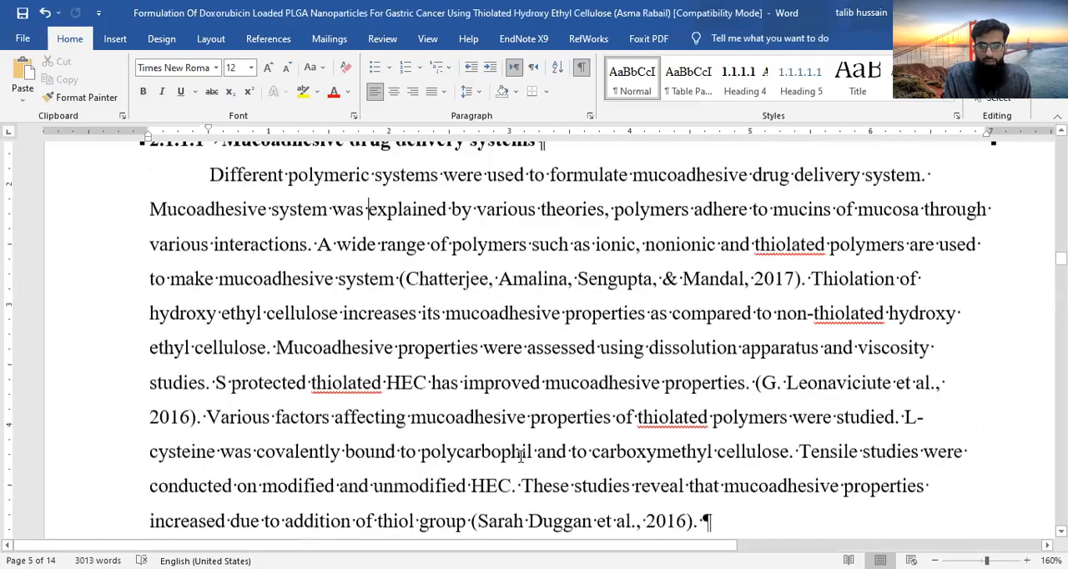
pyautogui.scroll(-4, 520, 456)
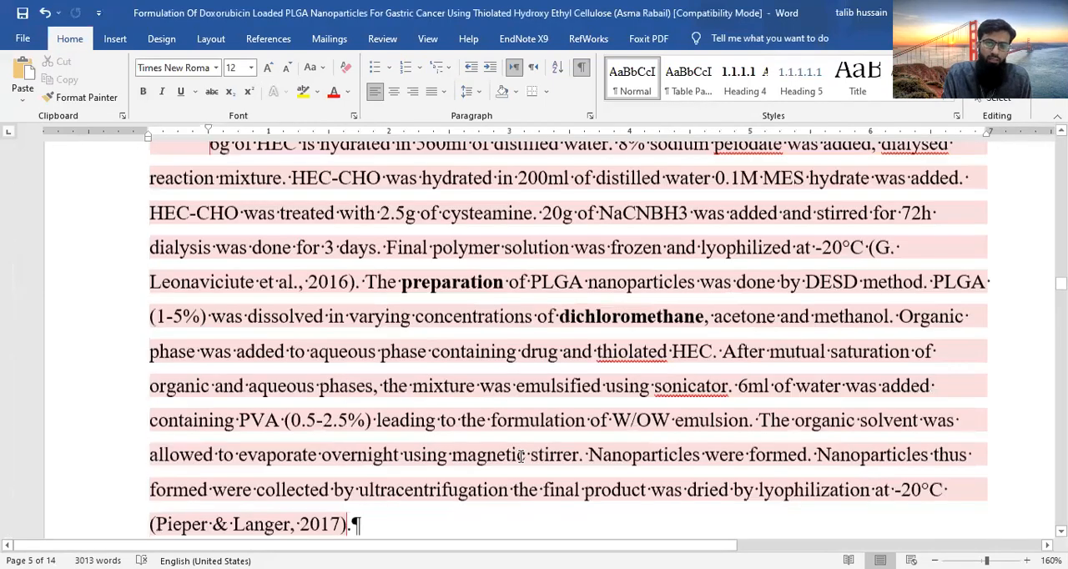
pyautogui.scroll(-1, 520, 456)
pyautogui.scroll(2, 247, 245)
pyautogui.click(246, 246)
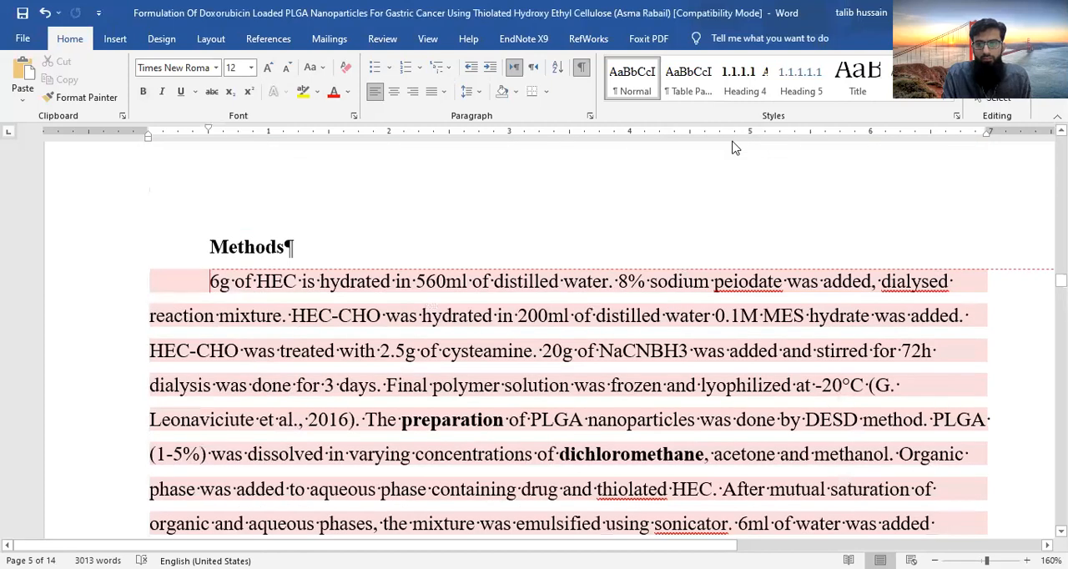
pyautogui.click(949, 96)
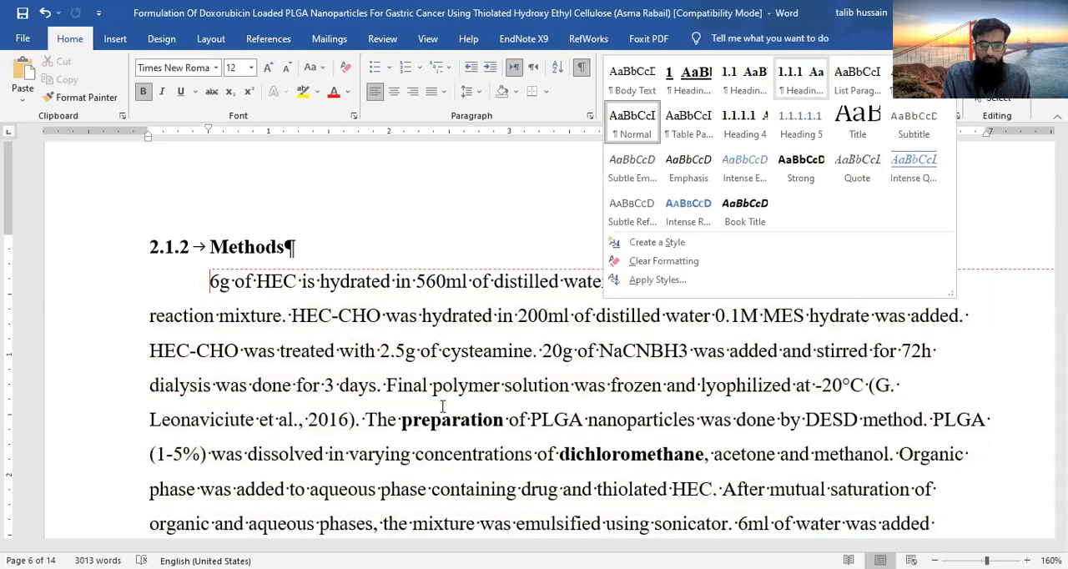
# - Apply the Heading 2 style to the Characterization subheading below the Methods text
pyautogui.scroll(-4, 274, 304)
pyautogui.click(274, 324)
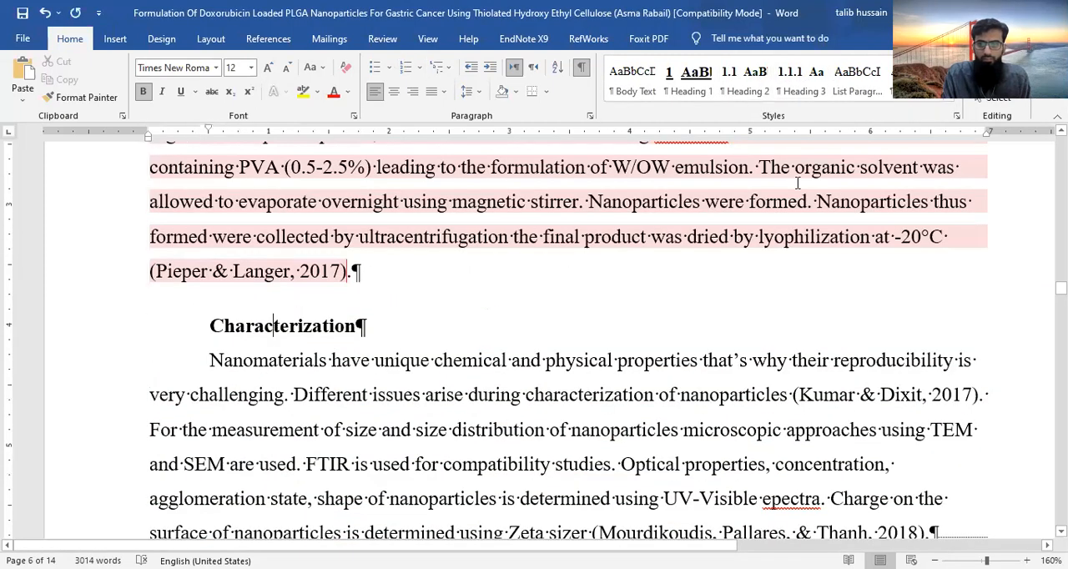
pyautogui.hotkey('ctrl', 'alt', '2')
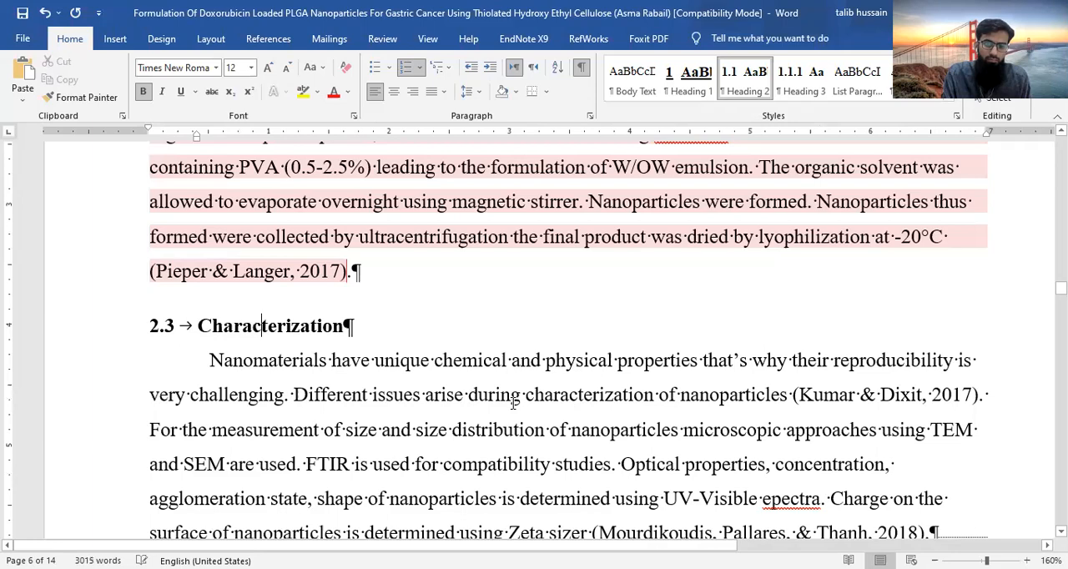
# - Apply the Heading 2 style to the Objectives subheading under STATEMENT OF PROBLEM
pyautogui.scroll(-5, 513, 403)
pyautogui.scroll(-1, 513, 403)
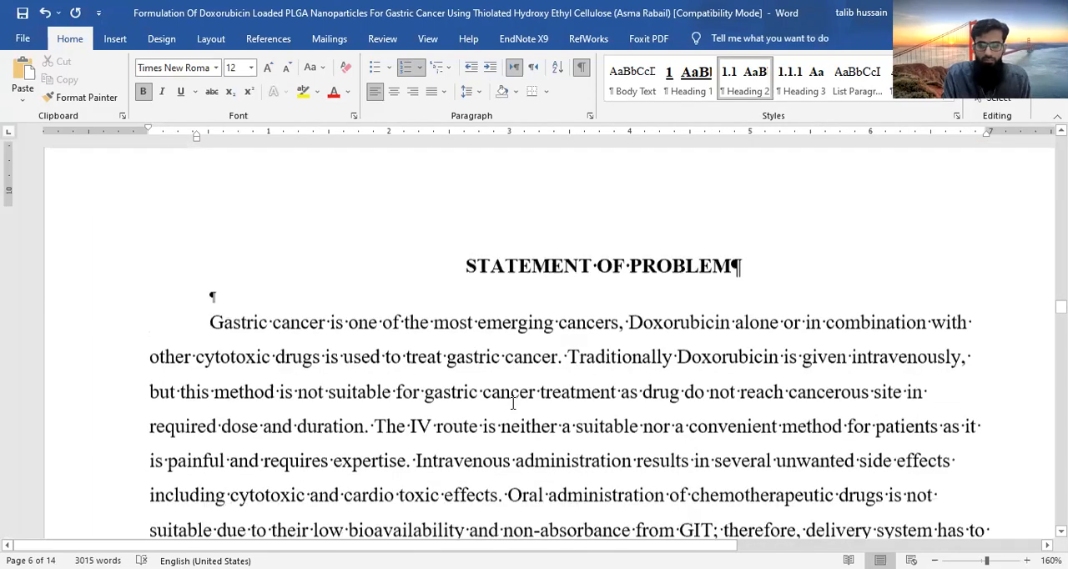
pyautogui.scroll(-5, 513, 403)
pyautogui.scroll(-5, 507, 400)
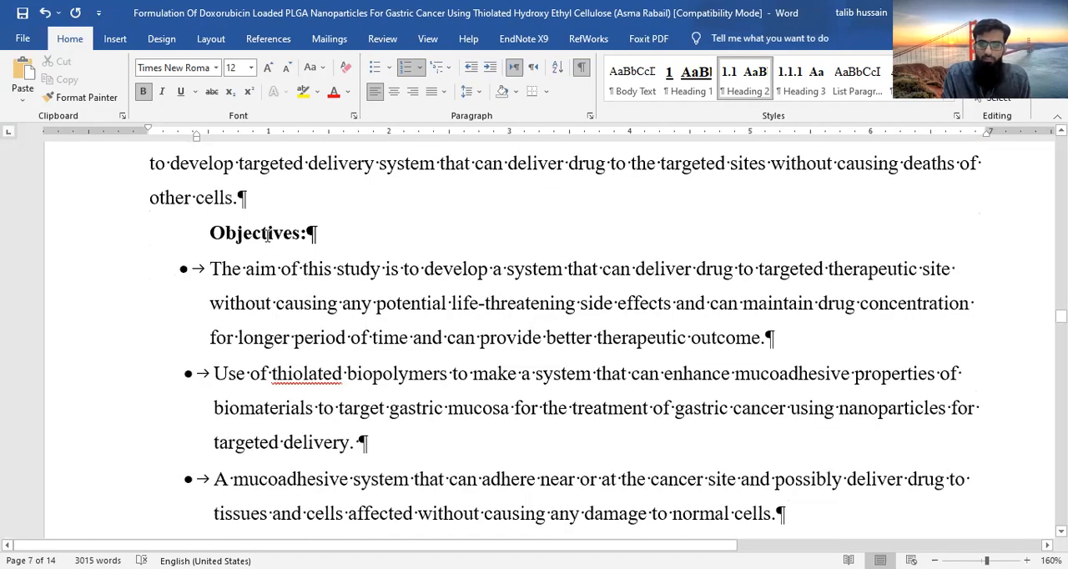
pyautogui.scroll(2, 490, 371)
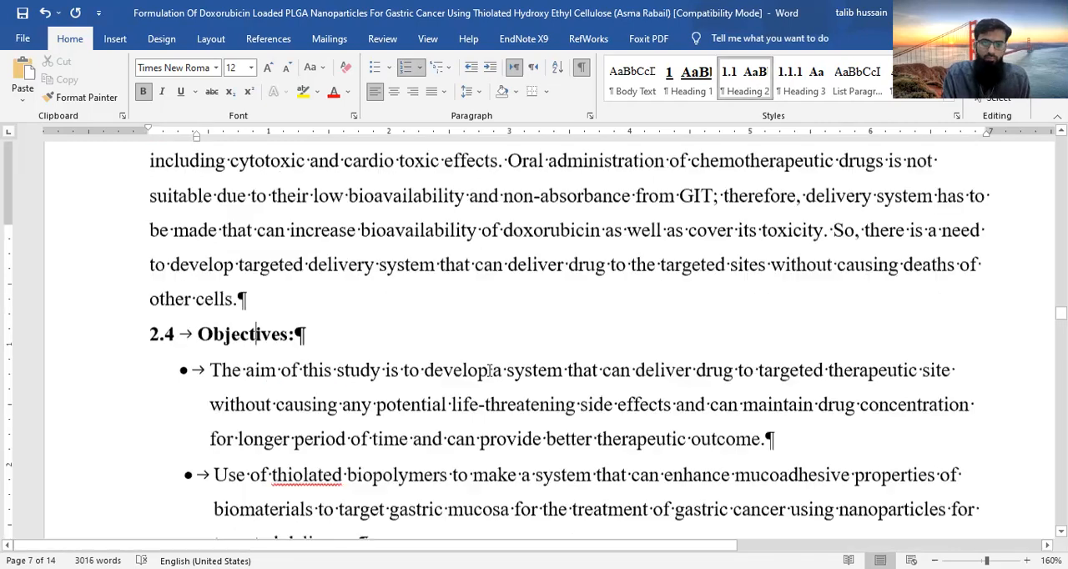
pyautogui.scroll(5, 490, 370)
pyautogui.scroll(5, 489, 371)
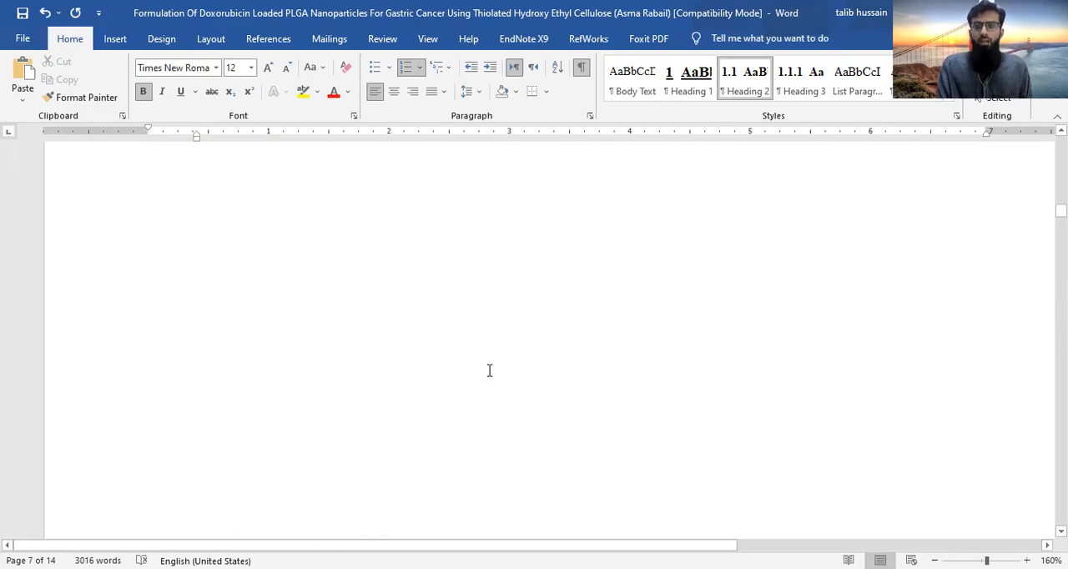
pyautogui.scroll(10, 489, 371)
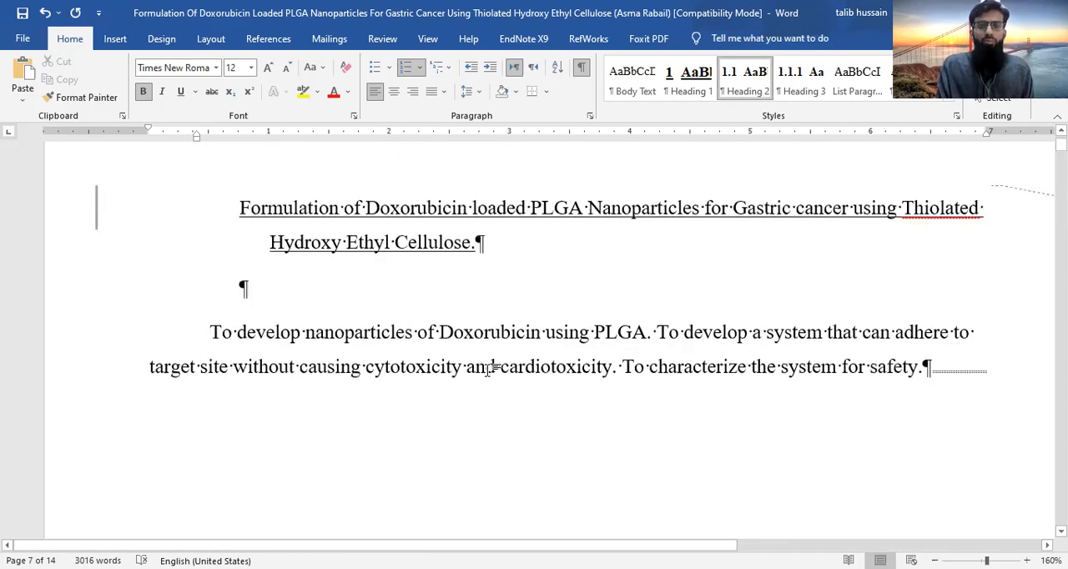
pyautogui.scroll(-2, 490, 371)
pyautogui.scroll(3, 214, 136)
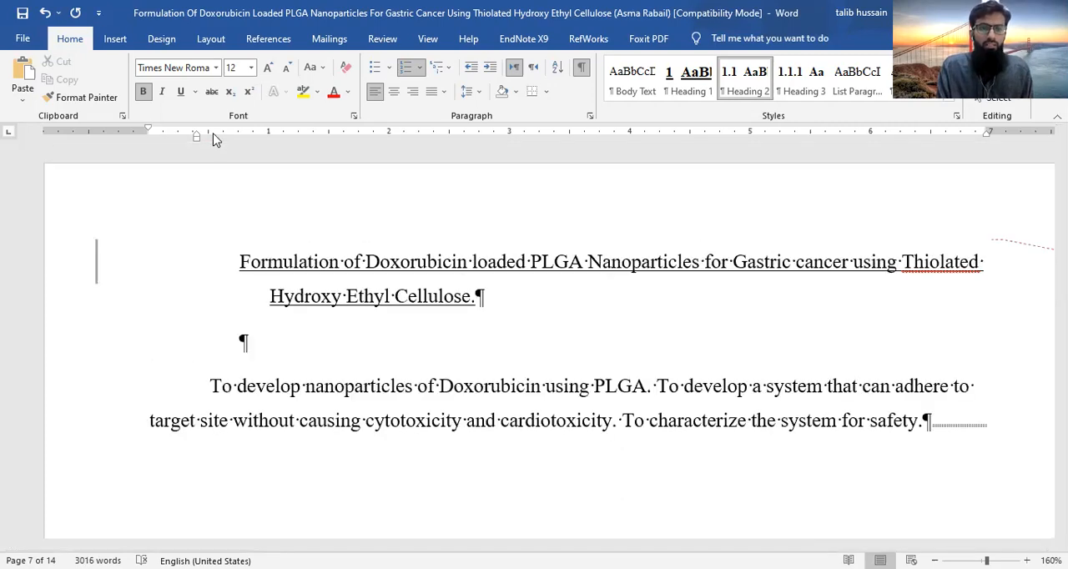
pyautogui.click(117, 39)
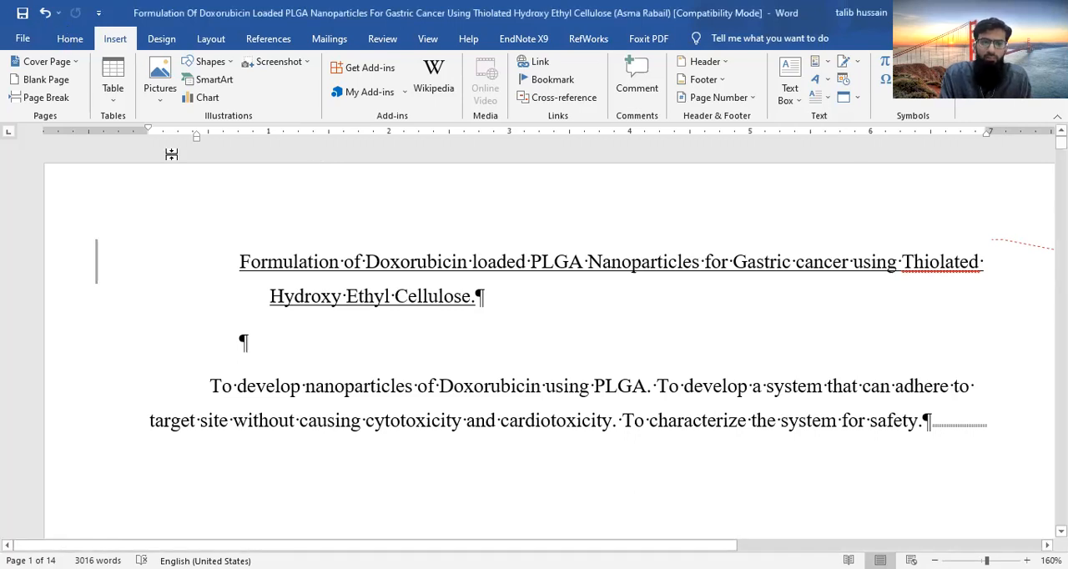
pyautogui.click(69, 37)
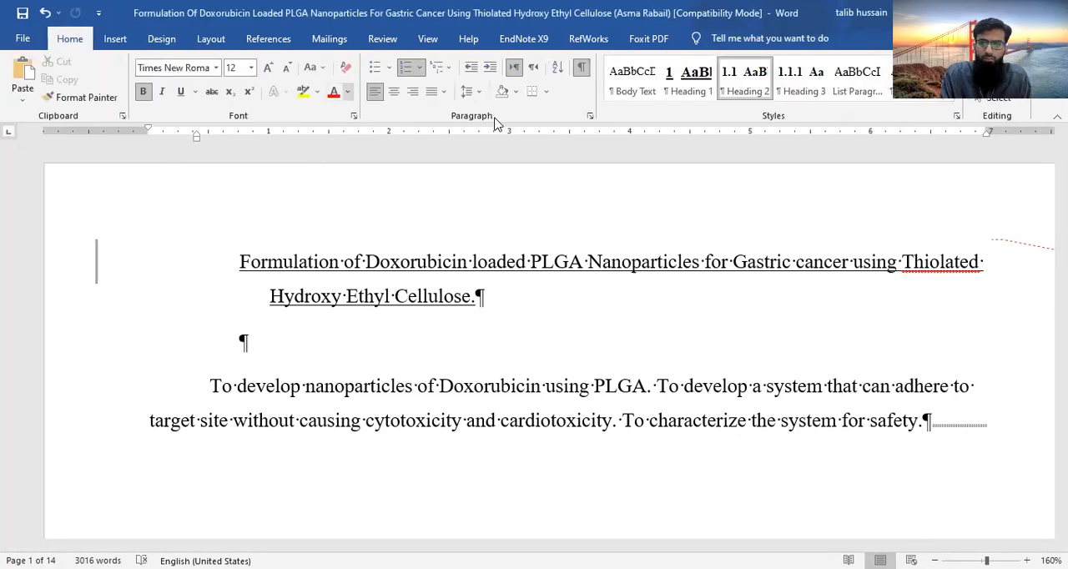
# - Review the Heading 4 style's formatting settings and leave them as they are
pyautogui.click(956, 101)
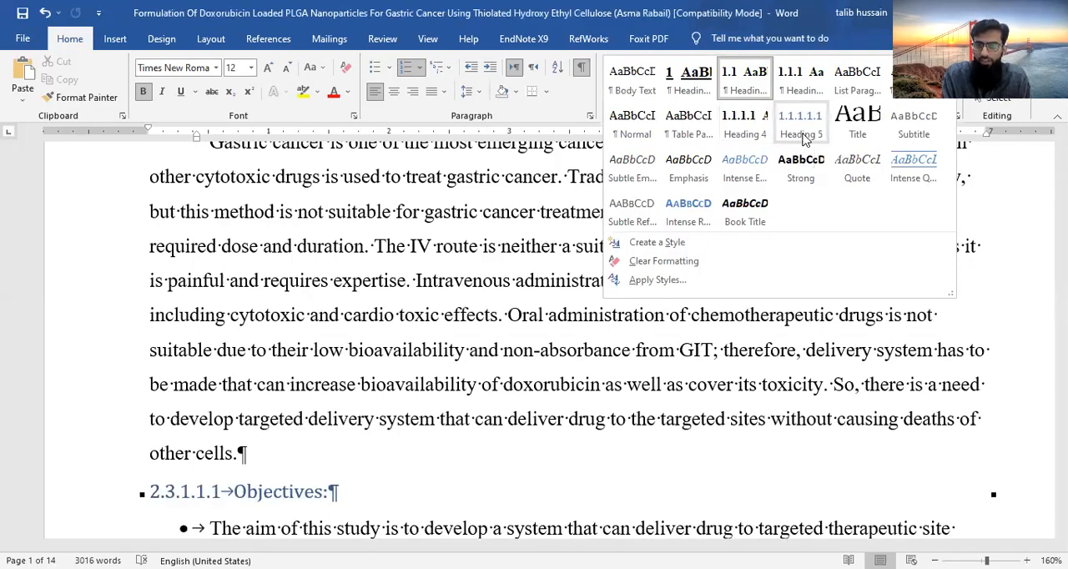
pyautogui.rightClick(749, 136)
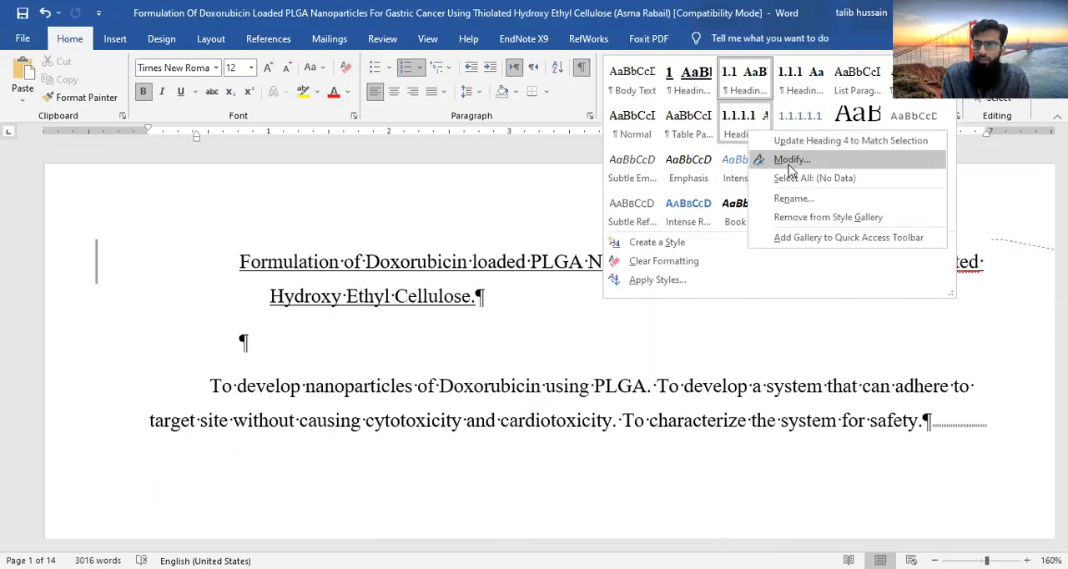
pyautogui.click(790, 161)
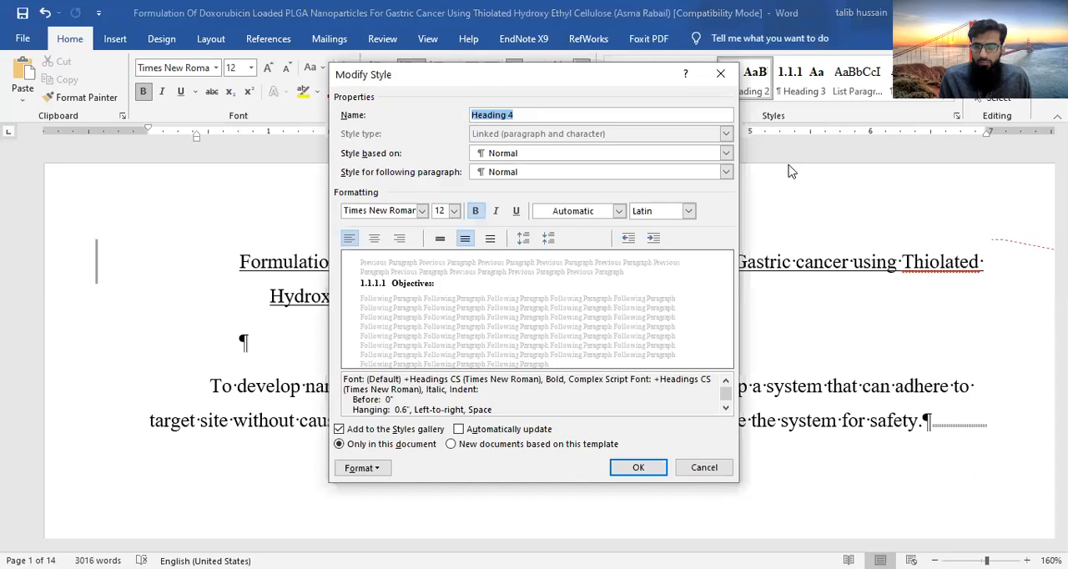
pyautogui.click(707, 470)
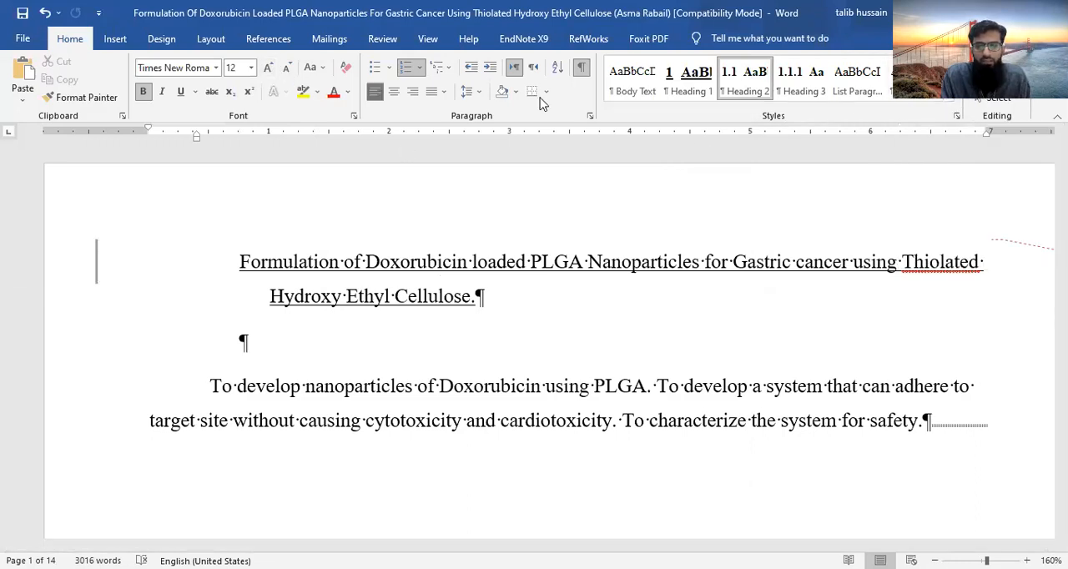
# - Try to create a new style named "Heading 6" from the current formatting
pyautogui.click(947, 100)
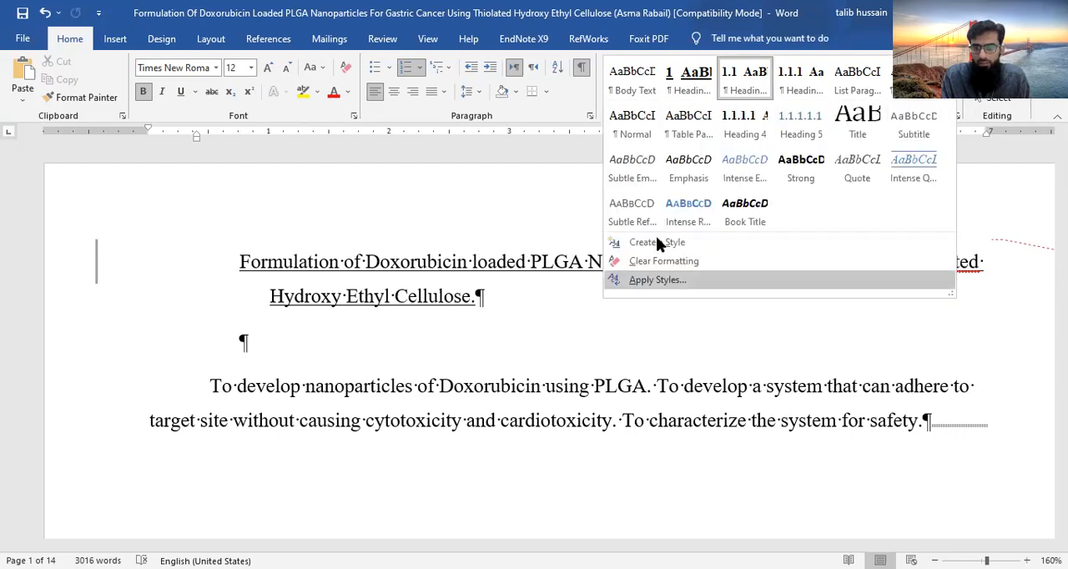
pyautogui.click(754, 244)
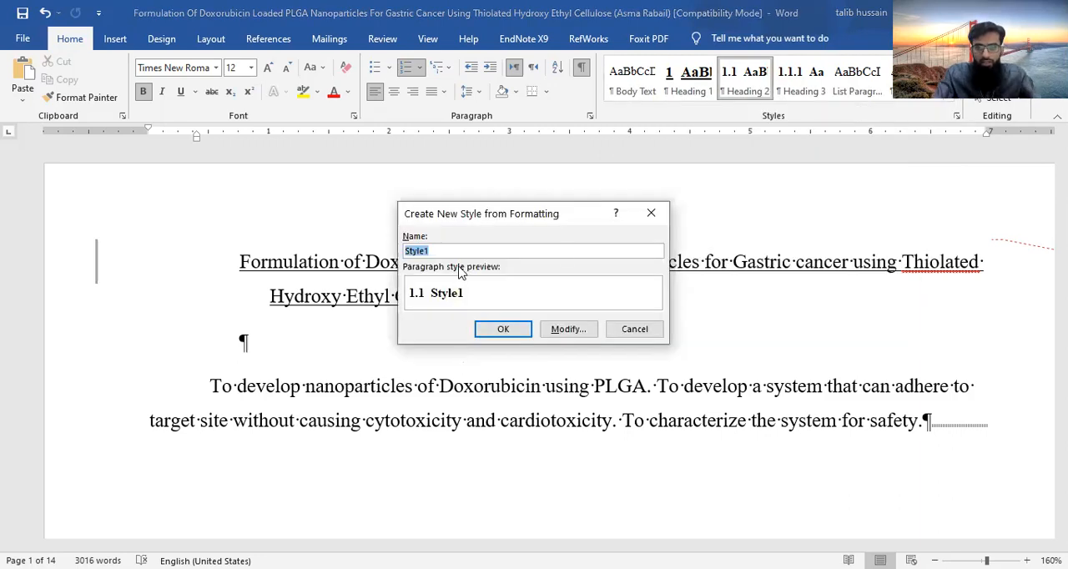
pyautogui.write('Heading 6')
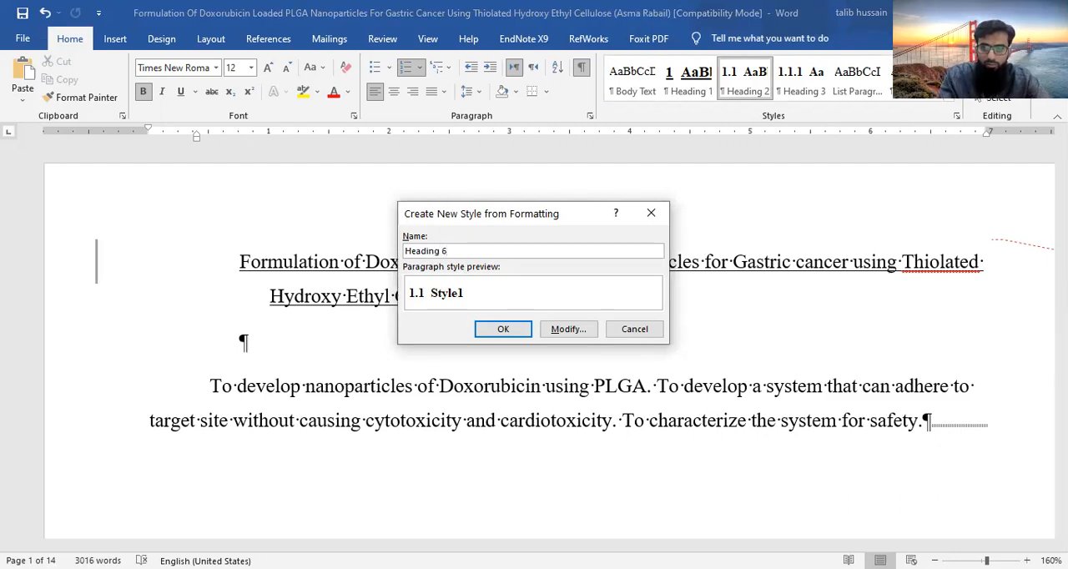
pyautogui.click(515, 332)
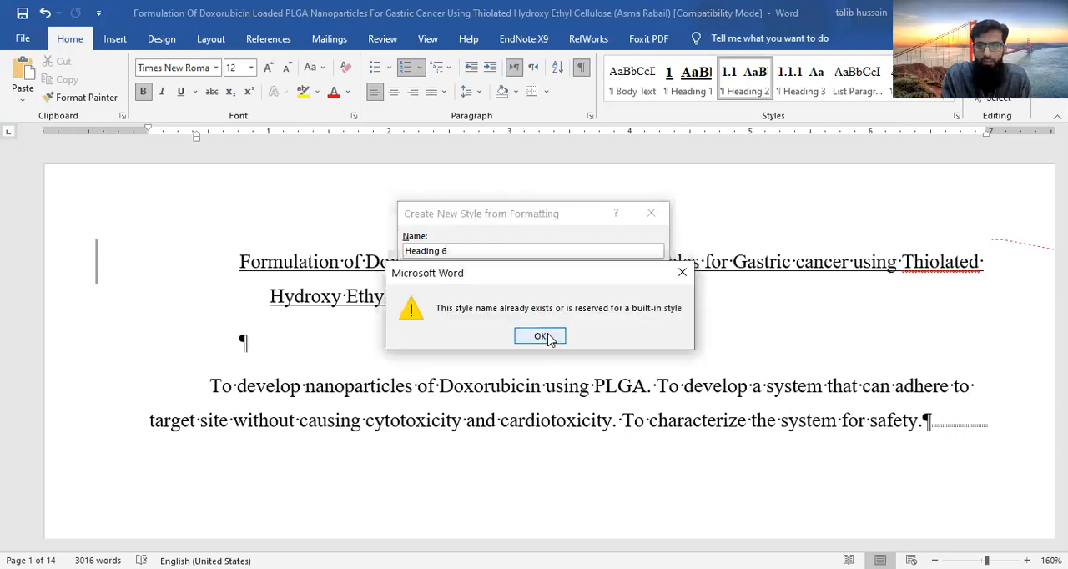
pyautogui.click(549, 338)
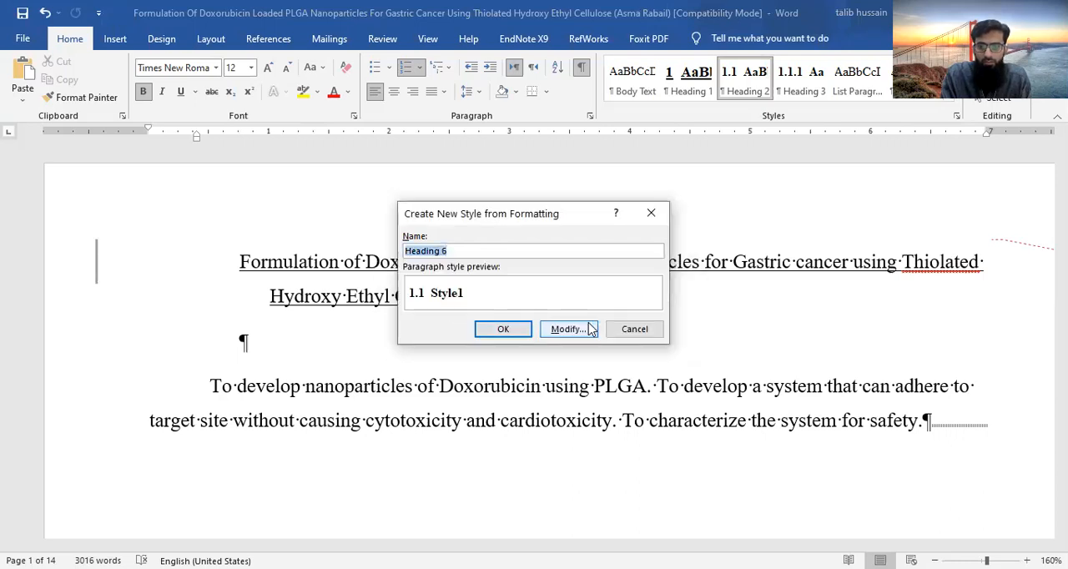
pyautogui.press('Return')
pyautogui.click(534, 337)
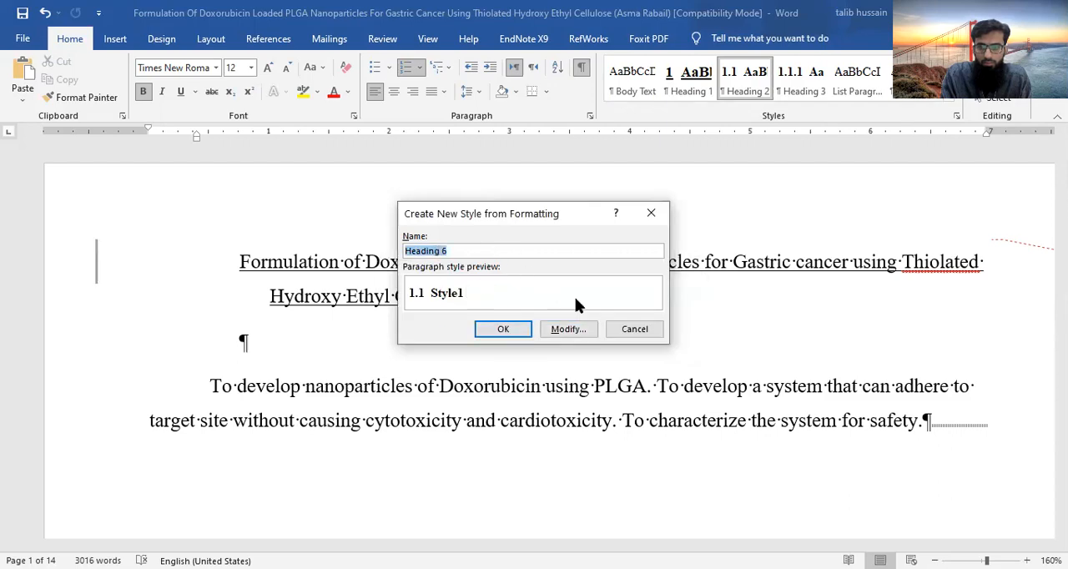
pyautogui.click(634, 329)
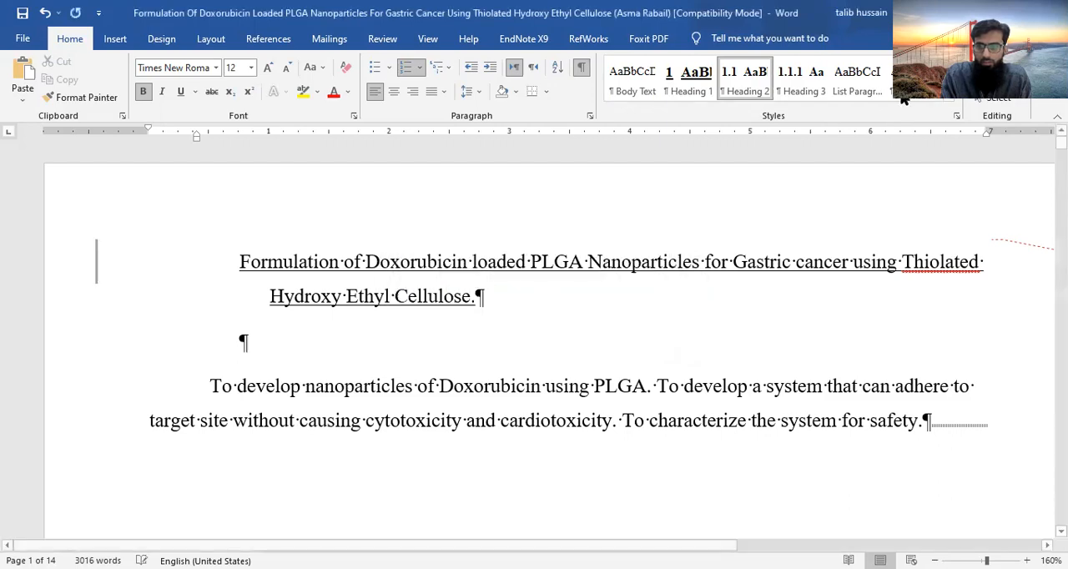
# - Apply the Normal style to the Objectives subheading under STATEMENT OF PROBLEM
pyautogui.click(951, 98)
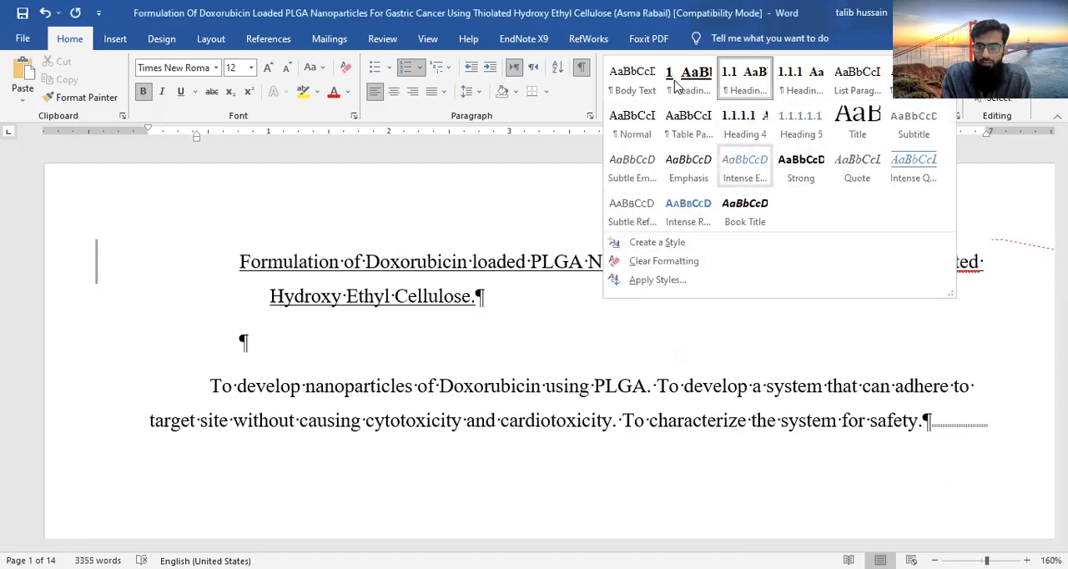
pyautogui.click(637, 119)
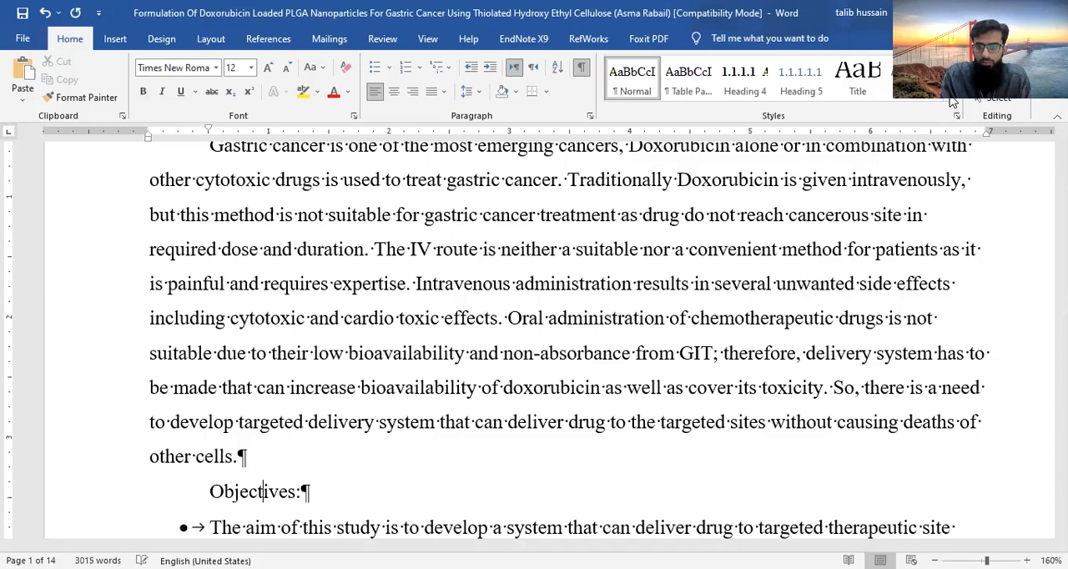
pyautogui.click(953, 99)
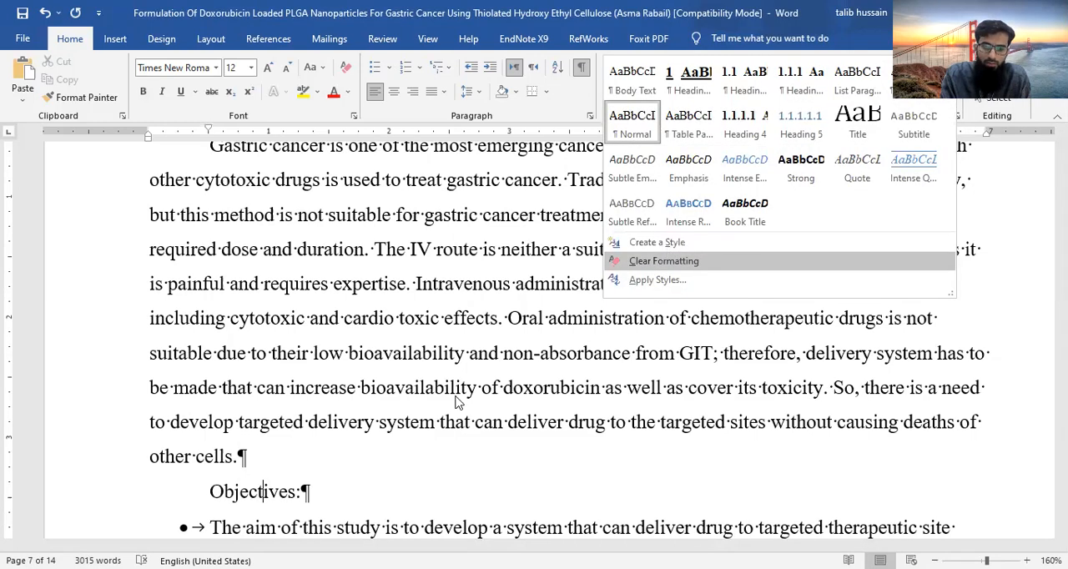
pyautogui.press('s')
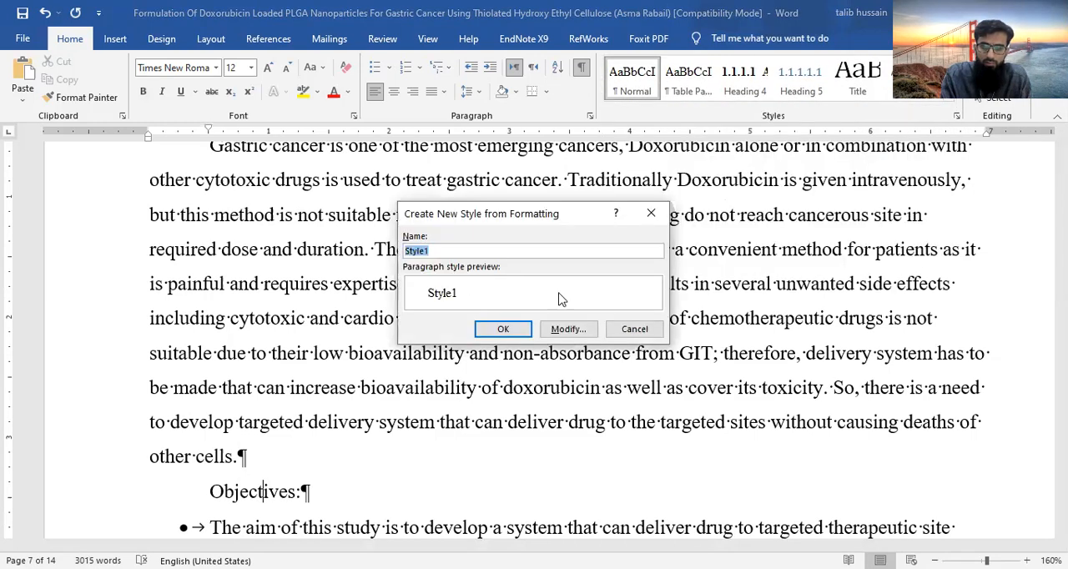
pyautogui.press('Escape')
pyautogui.click(952, 99)
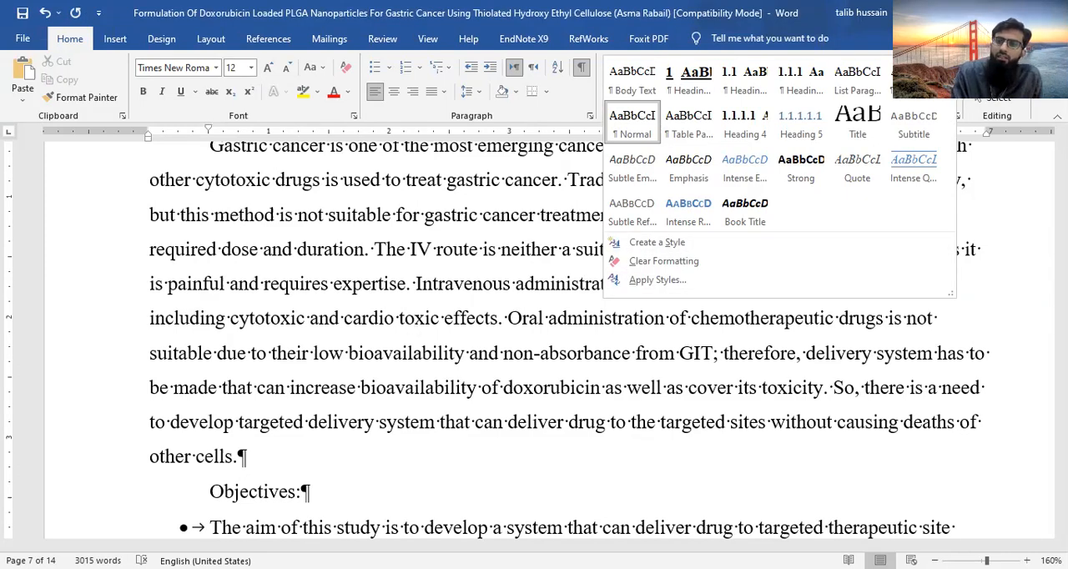
pyautogui.click(954, 100)
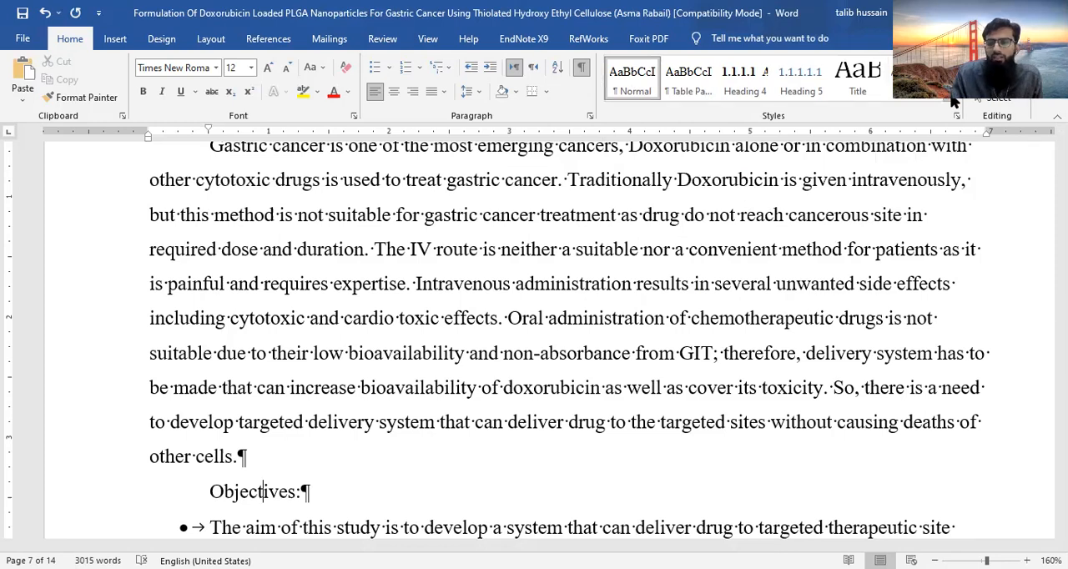
pyautogui.click(954, 100)
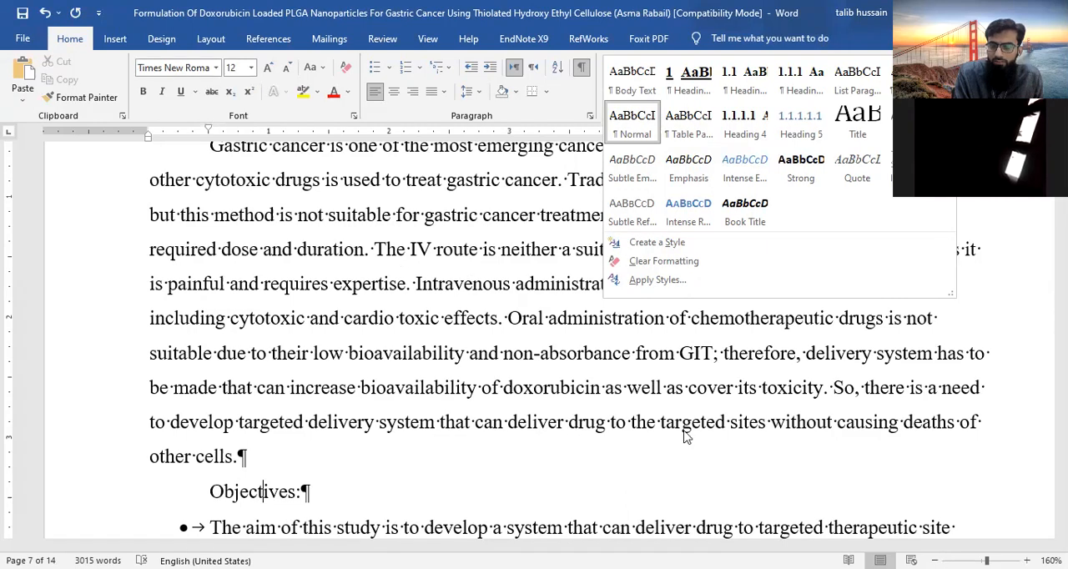
pyautogui.click(733, 429)
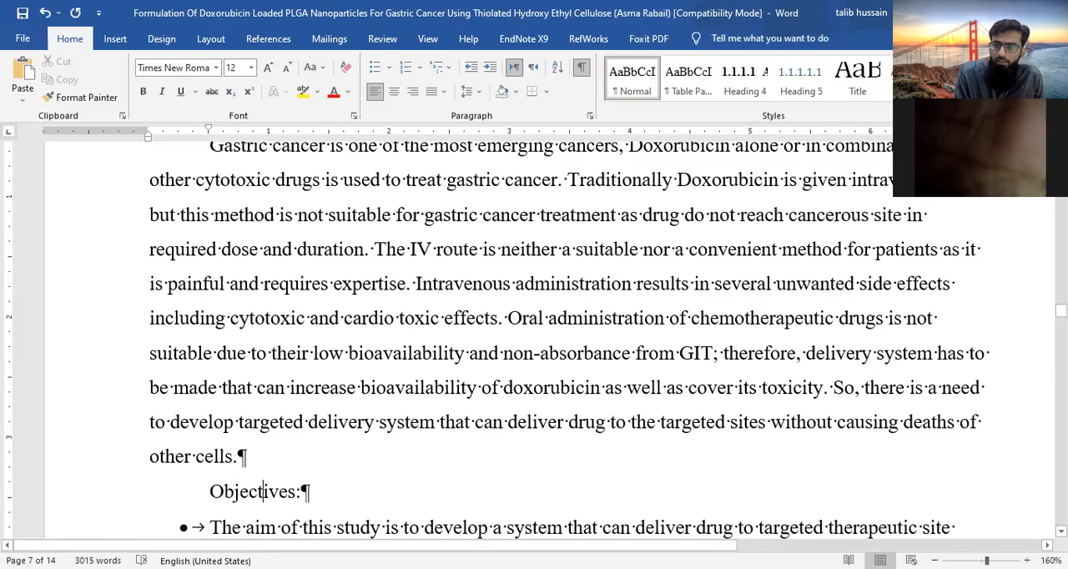
pyautogui.click(949, 94)
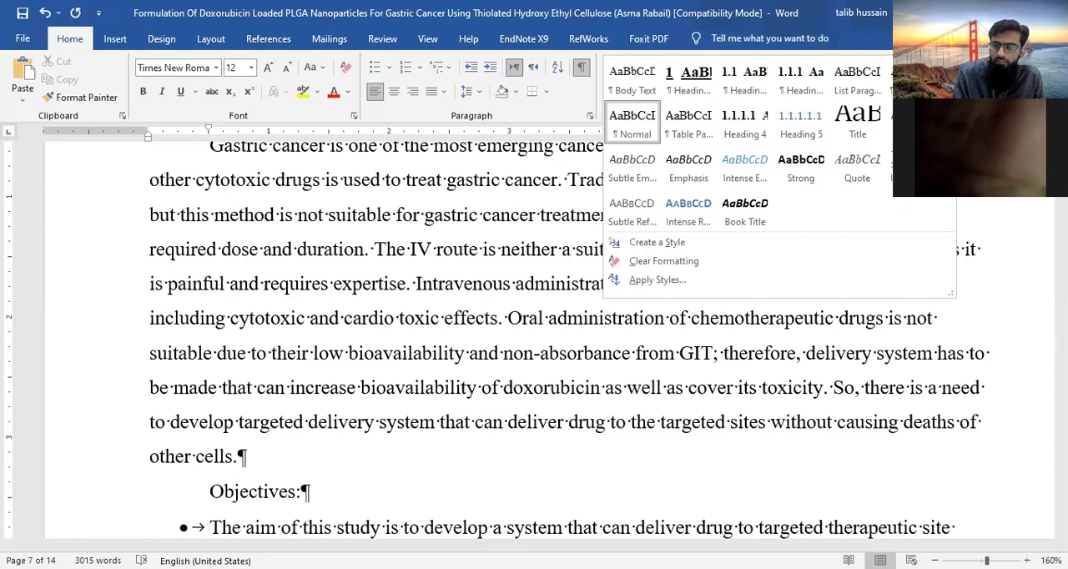
pyautogui.click(261, 492)
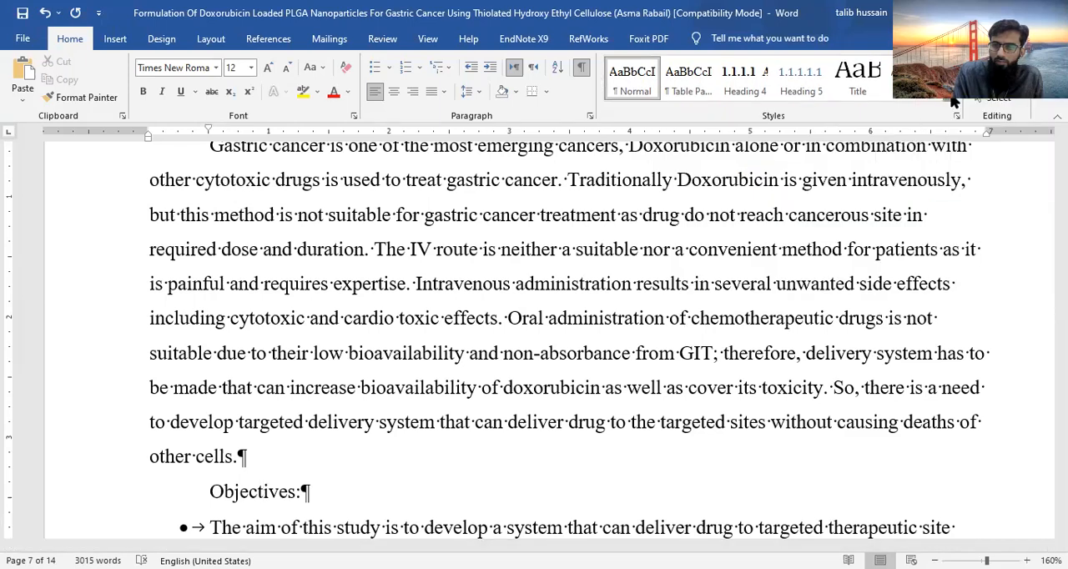
pyautogui.click(954, 100)
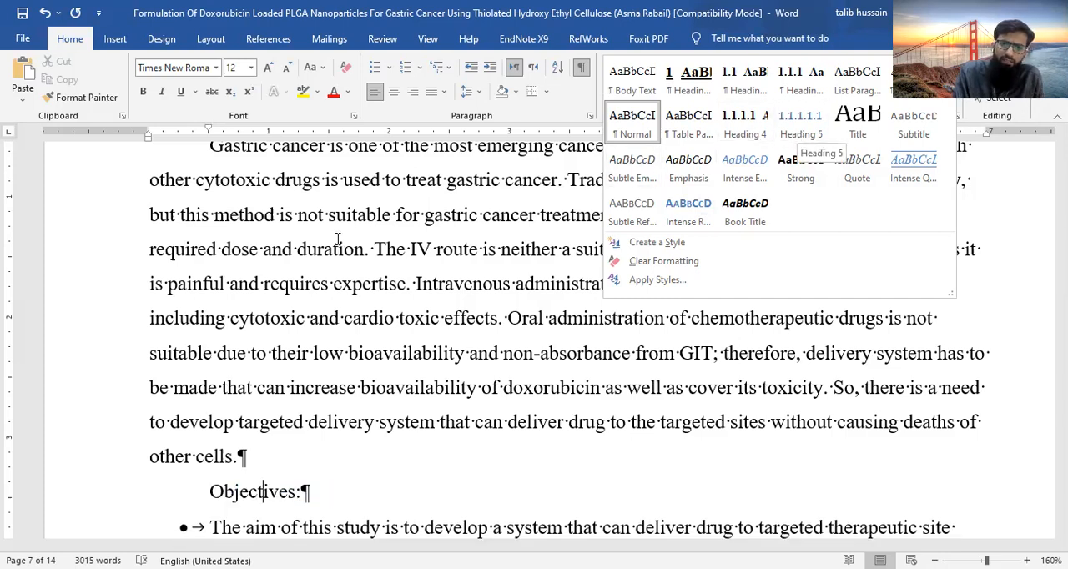
# - Insert a custom table of contents at the Objectives subheading, adjusting the number of heading levels it shows
pyautogui.click(209, 38)
pyautogui.click(269, 38)
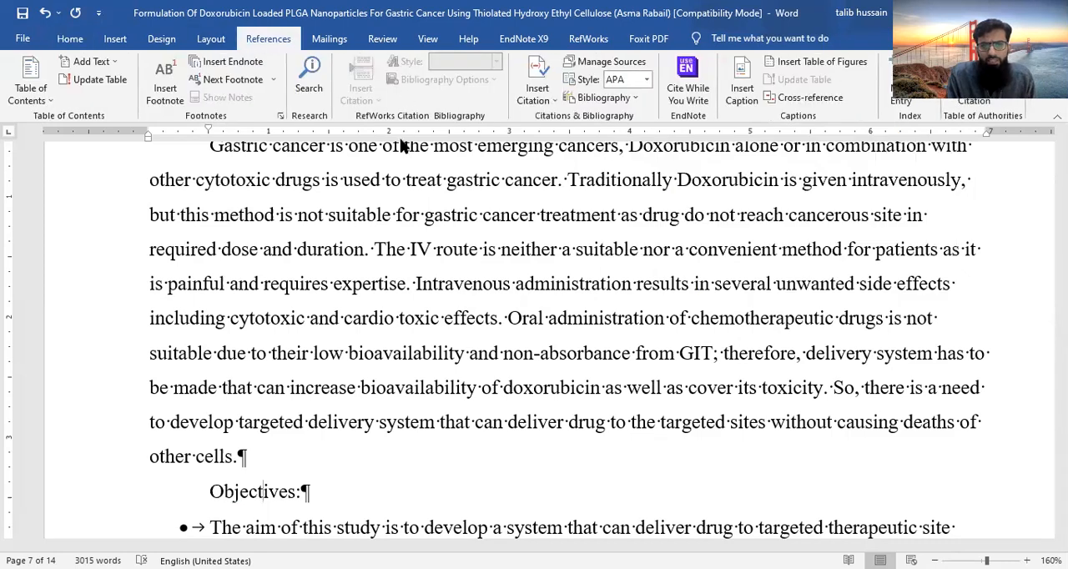
pyautogui.click(48, 103)
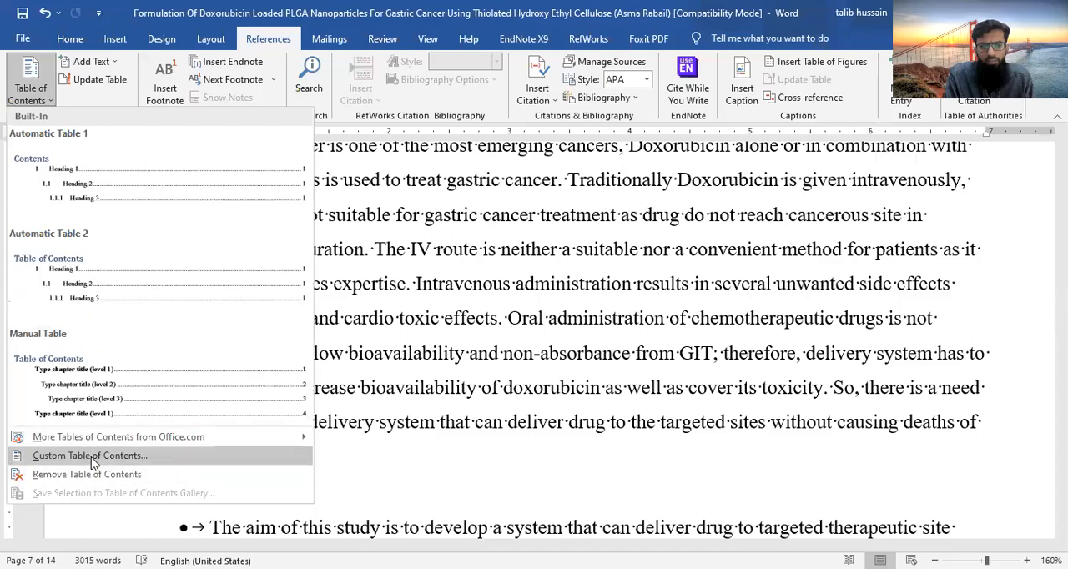
pyautogui.click(95, 464)
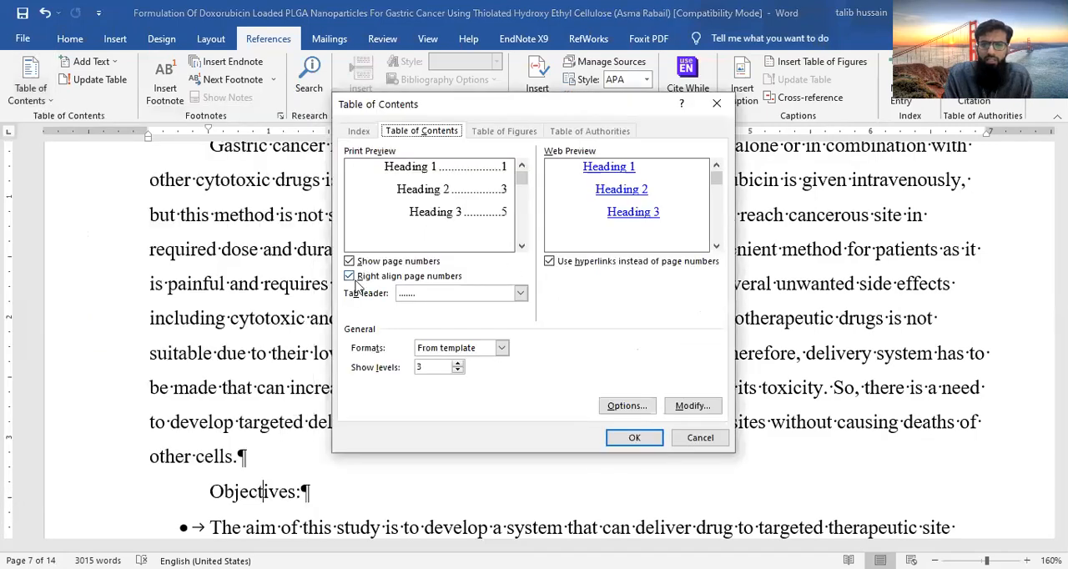
pyautogui.click(457, 364)
pyautogui.click(634, 437)
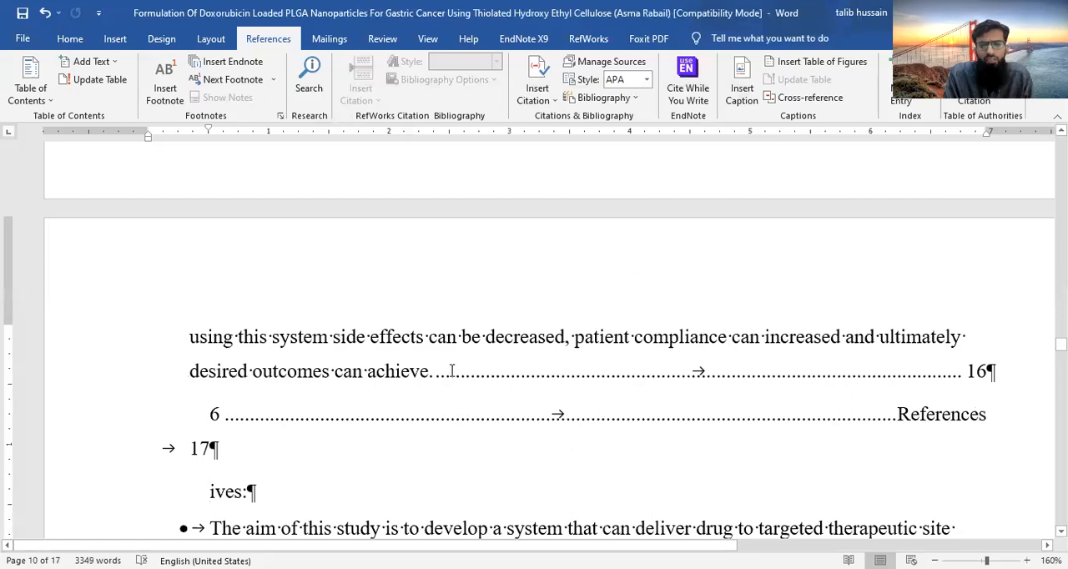
# - Check the generated table of contents entries and undo the insertion
pyautogui.scroll(-3, 503, 443)
pyautogui.scroll(5, 503, 443)
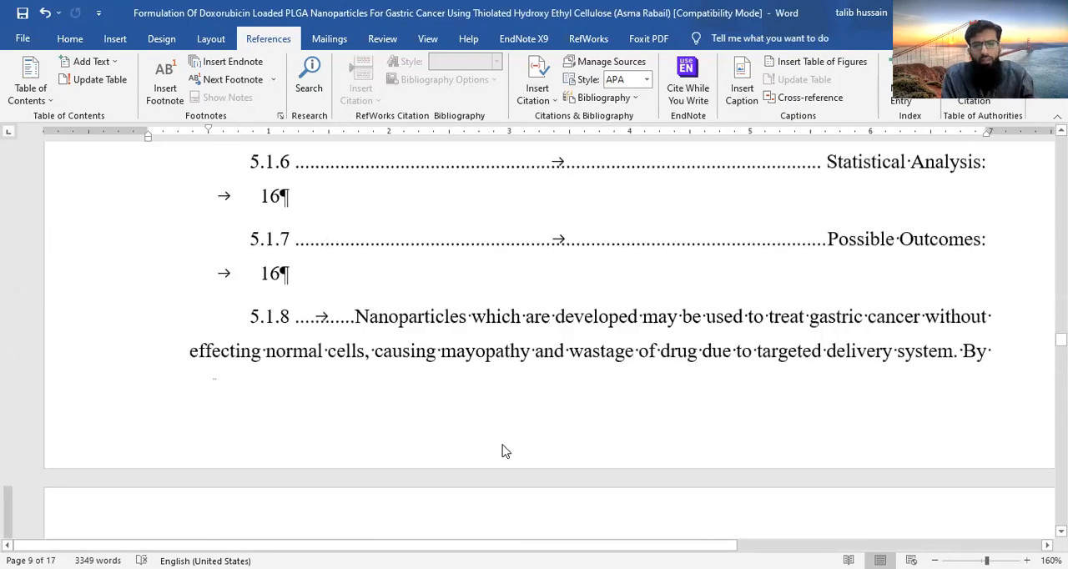
pyautogui.hotkey('ctrl', 'z')
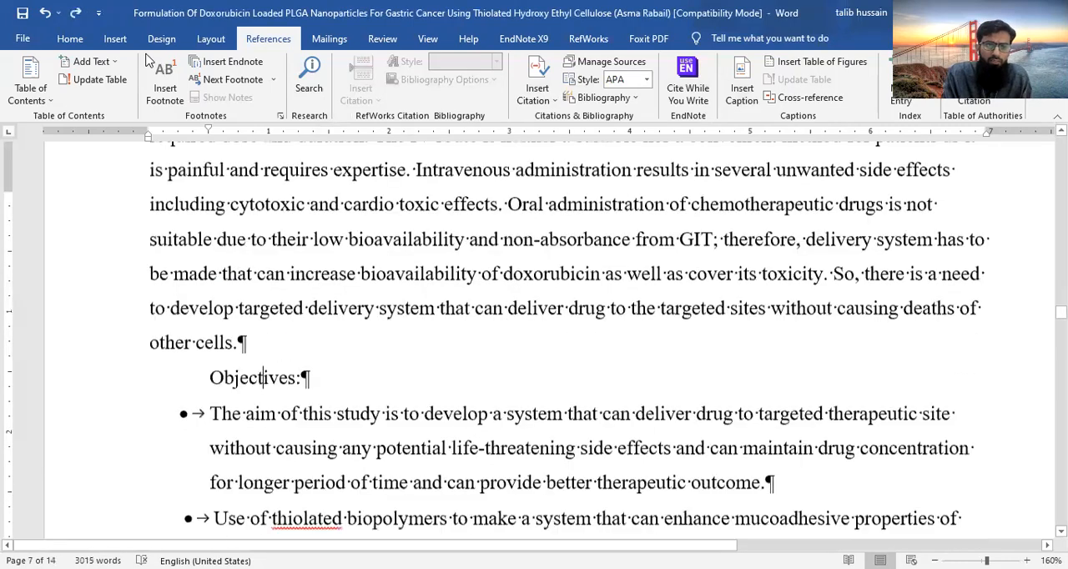
pyautogui.hotkey('ctrl', 'z')
# - Try to rename the Body Text style as "Heading 6" in its style settings
pyautogui.click(71, 35)
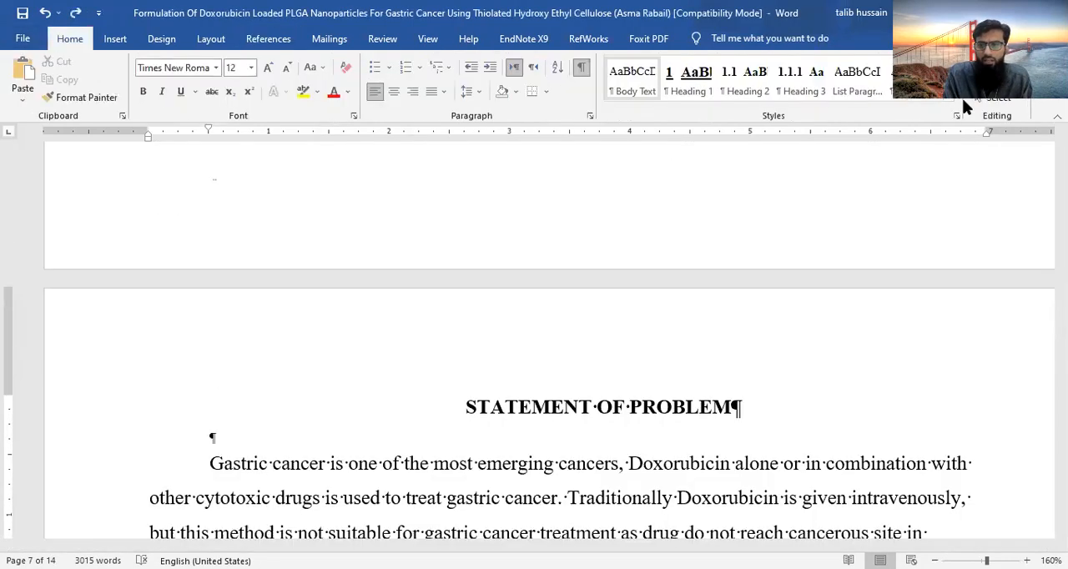
pyautogui.click(948, 94)
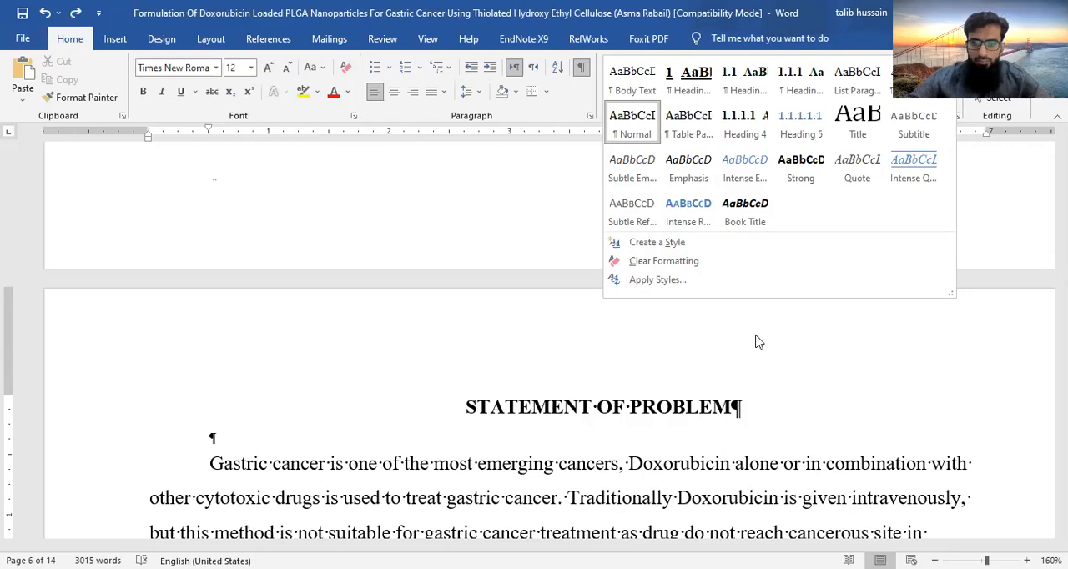
pyautogui.click(580, 338)
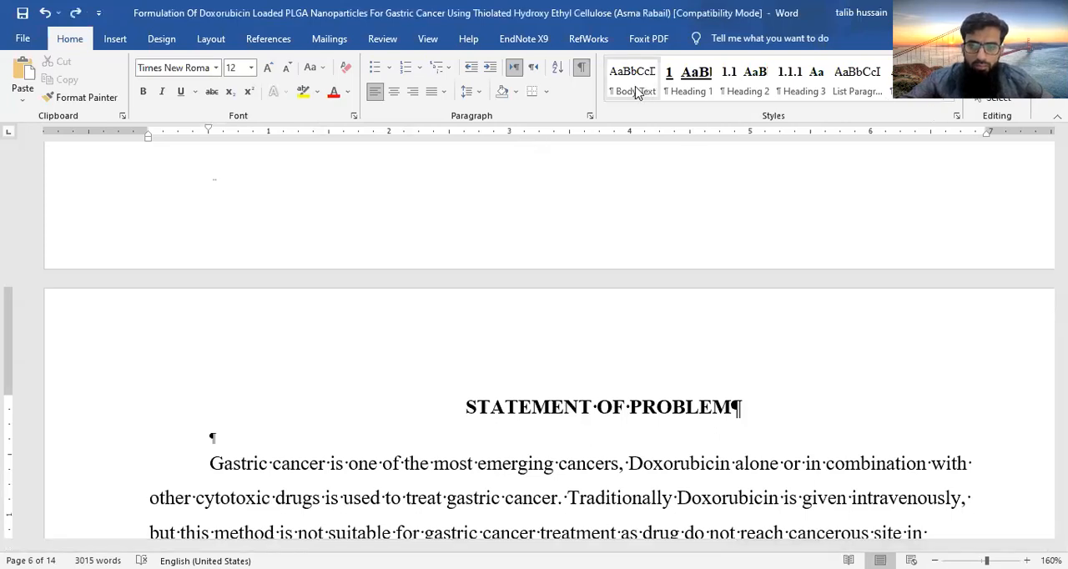
pyautogui.click(950, 94)
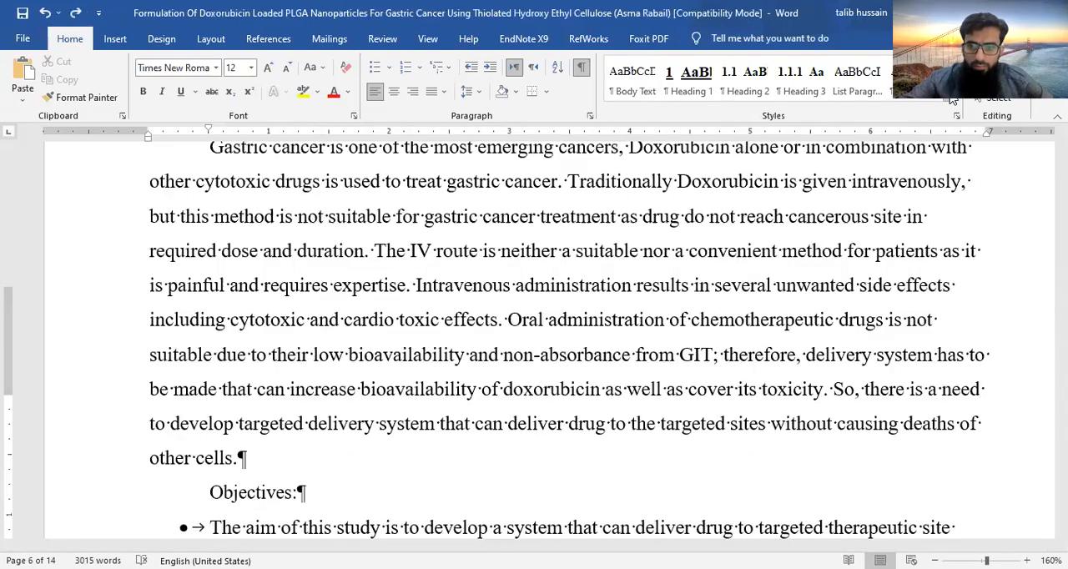
pyautogui.rightClick(634, 81)
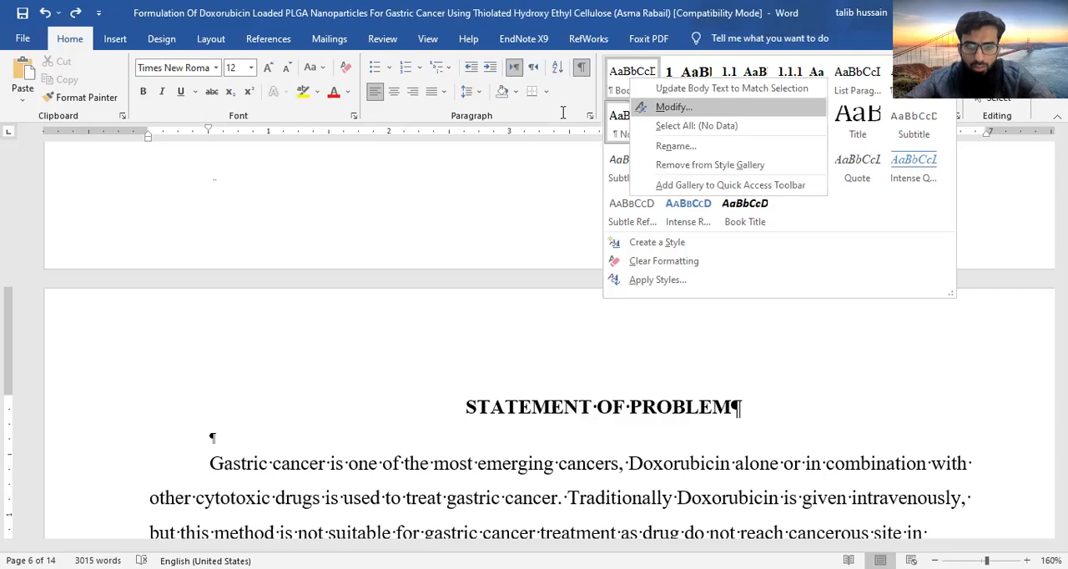
pyautogui.press('Return')
pyautogui.write('H')
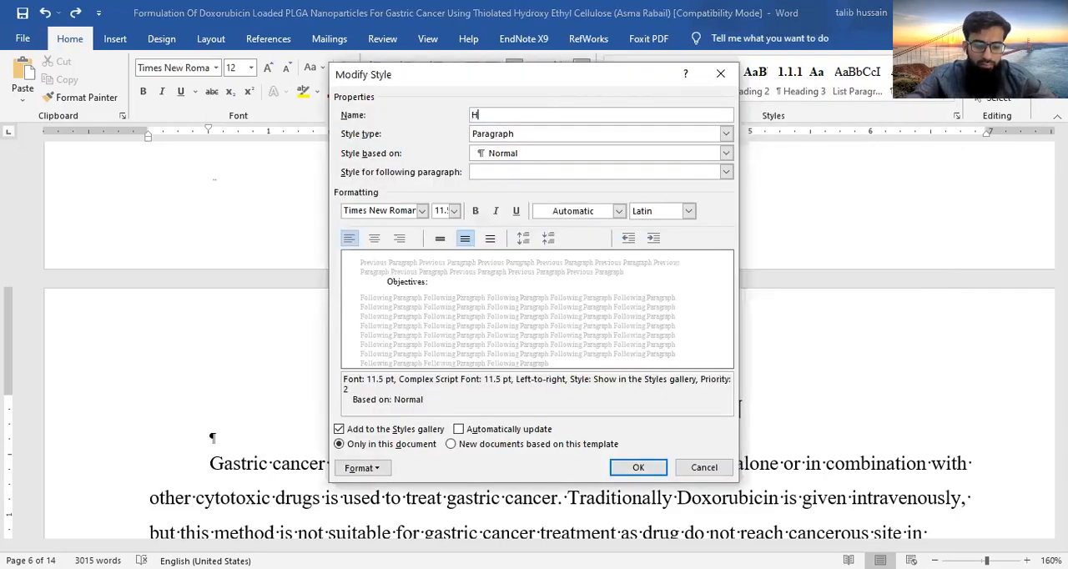
pyautogui.write('ea')
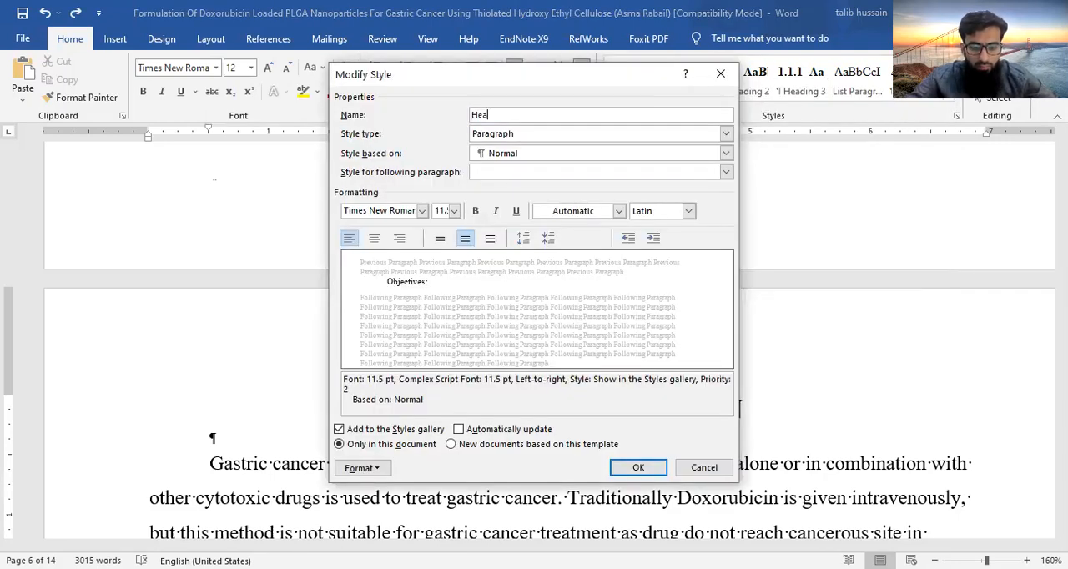
pyautogui.write('ding')
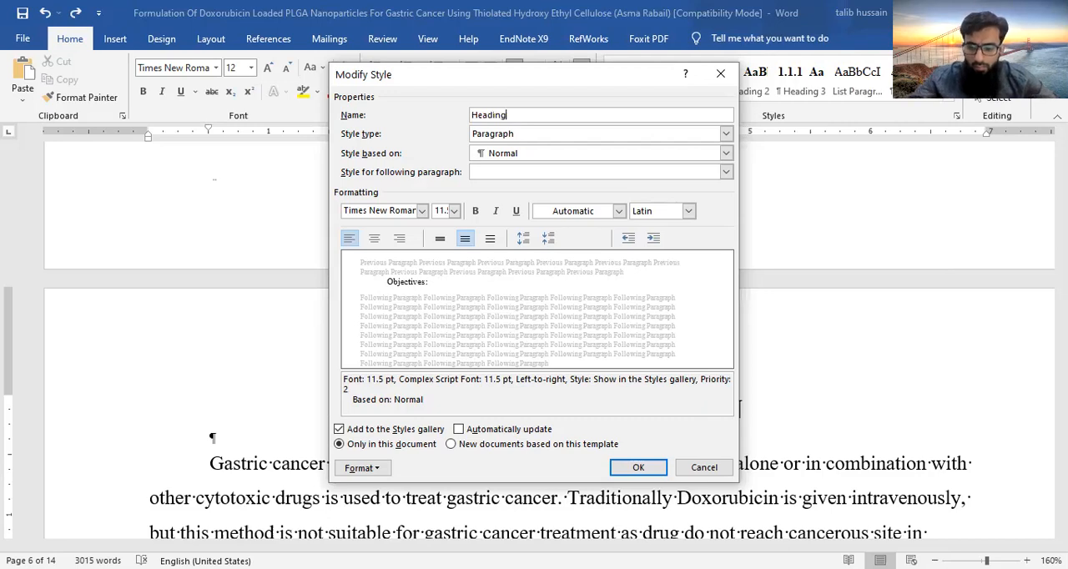
pyautogui.write(' 6')
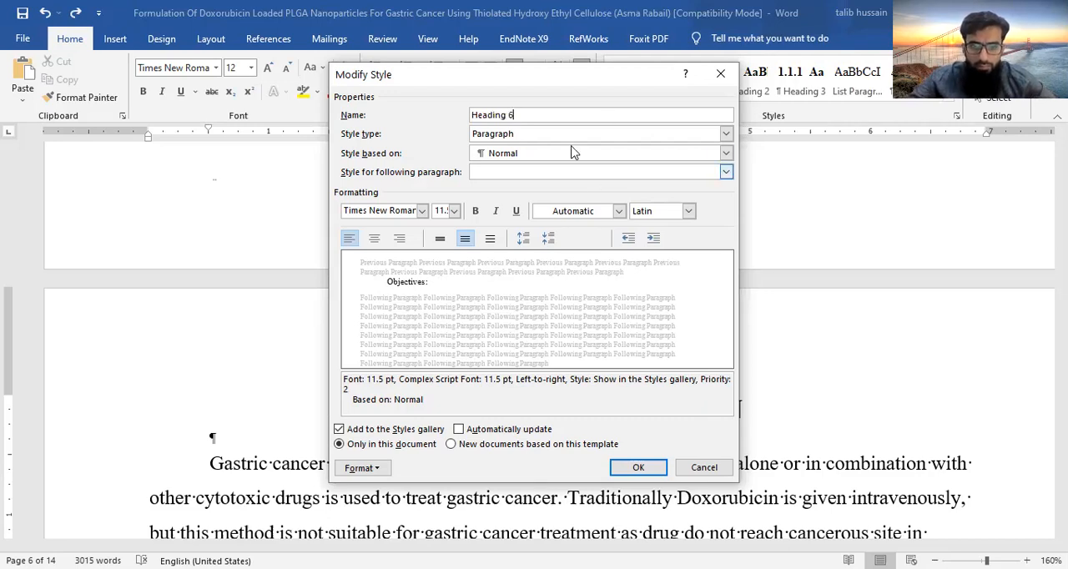
# - Try to give the renamed Body Text style a 12 pt bold font, and discard the style changes
pyautogui.click(454, 212)
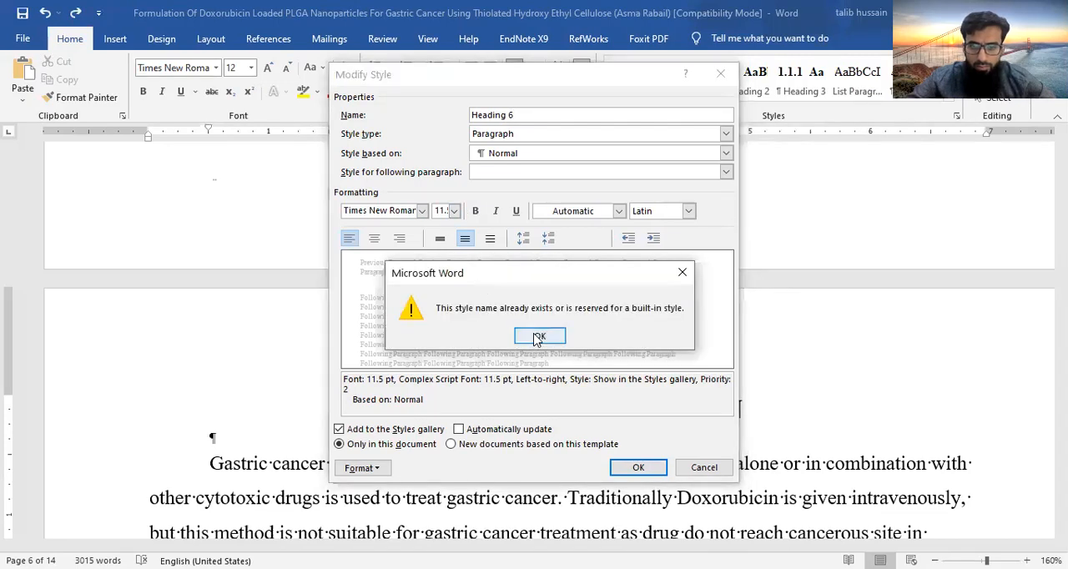
pyautogui.click(540, 337)
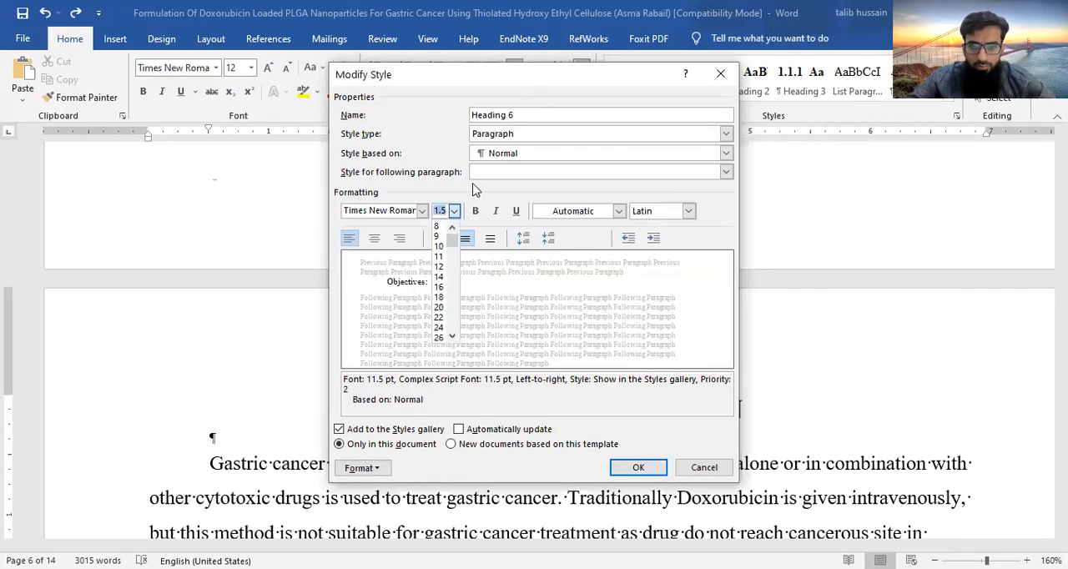
pyautogui.click(439, 266)
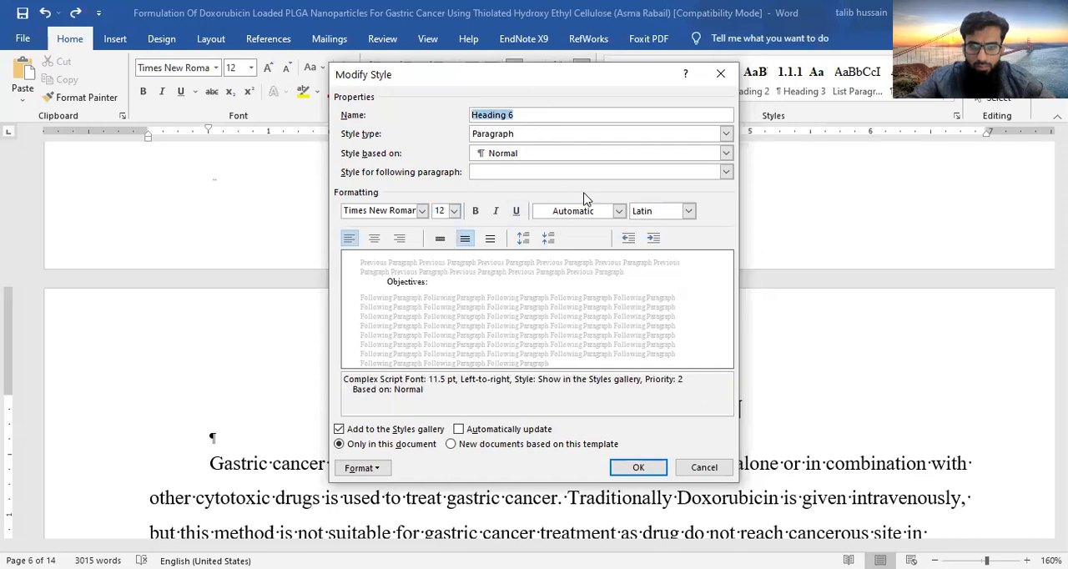
pyautogui.click(478, 214)
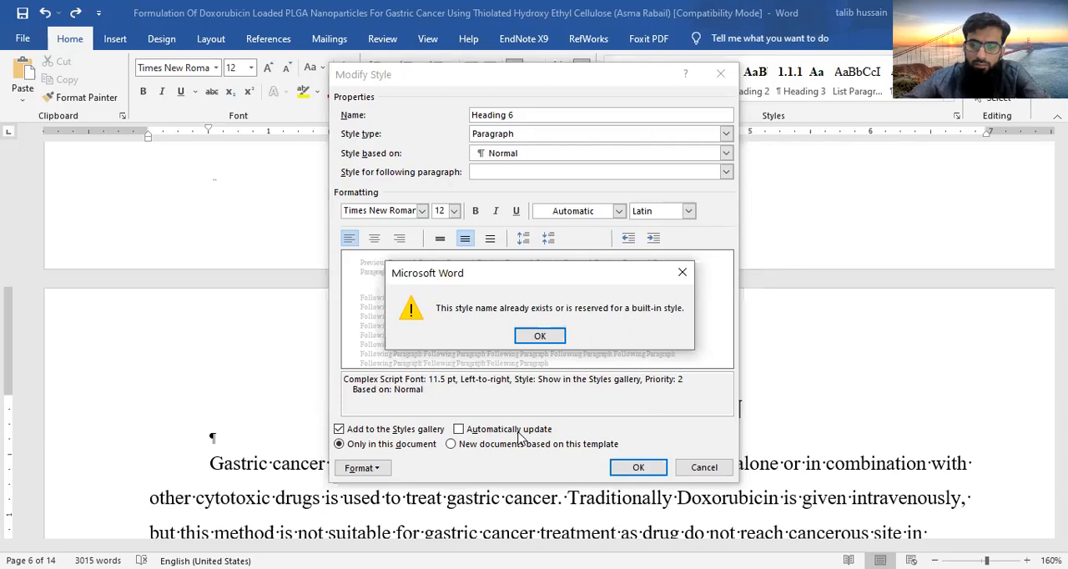
pyautogui.click(678, 276)
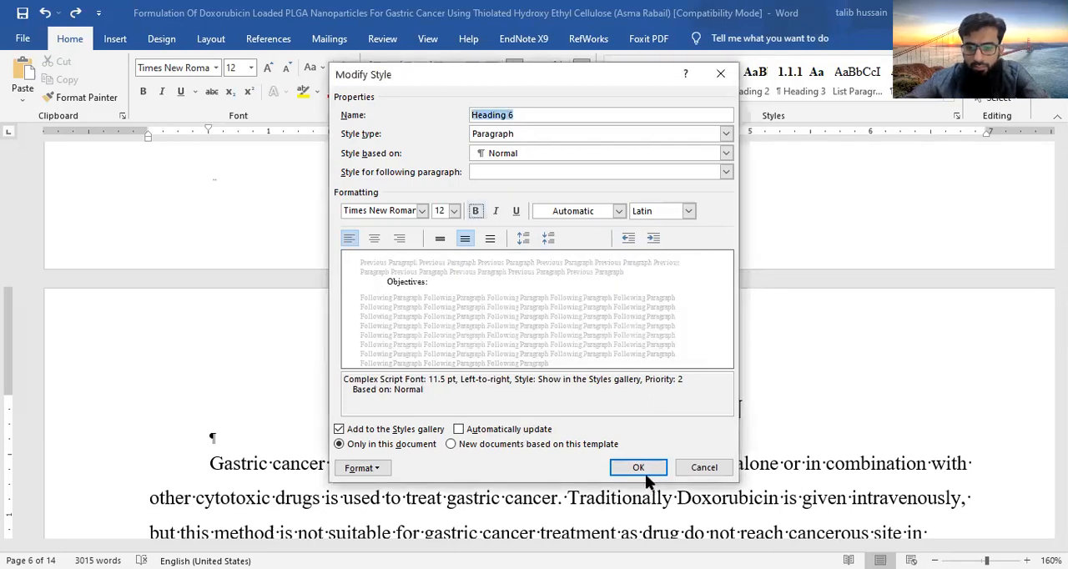
pyautogui.click(703, 469)
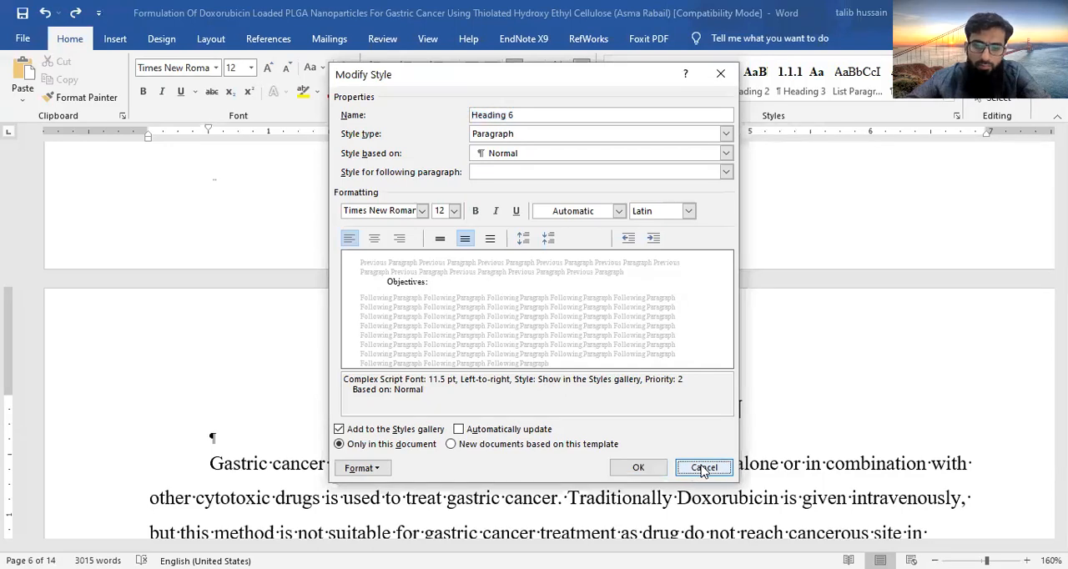
# - Apply Heading 5 to the STATEMENT OF PROBLEM title and change it to Heading 6
pyautogui.click(519, 407)
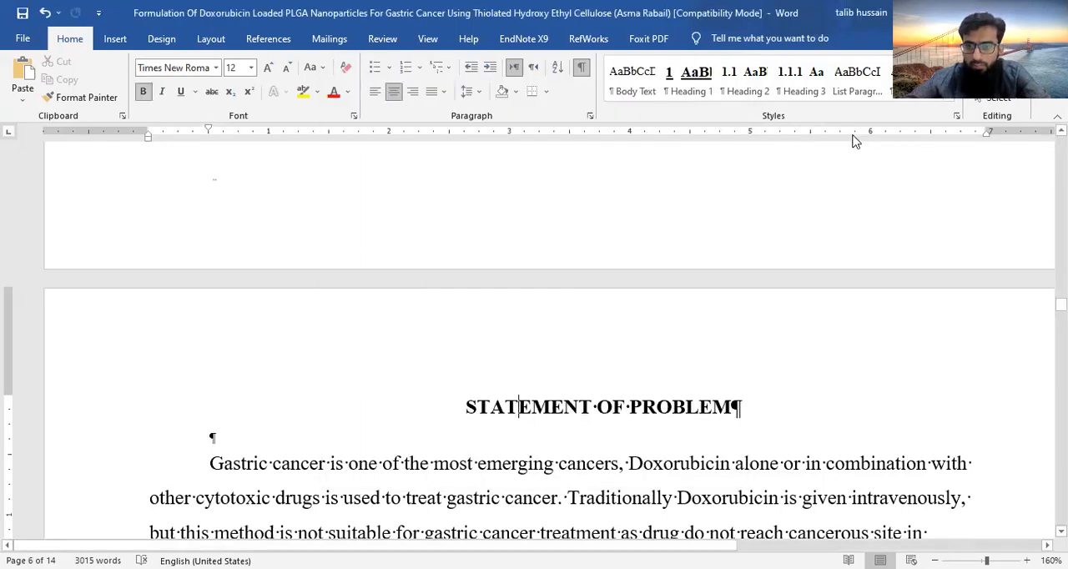
pyautogui.click(950, 98)
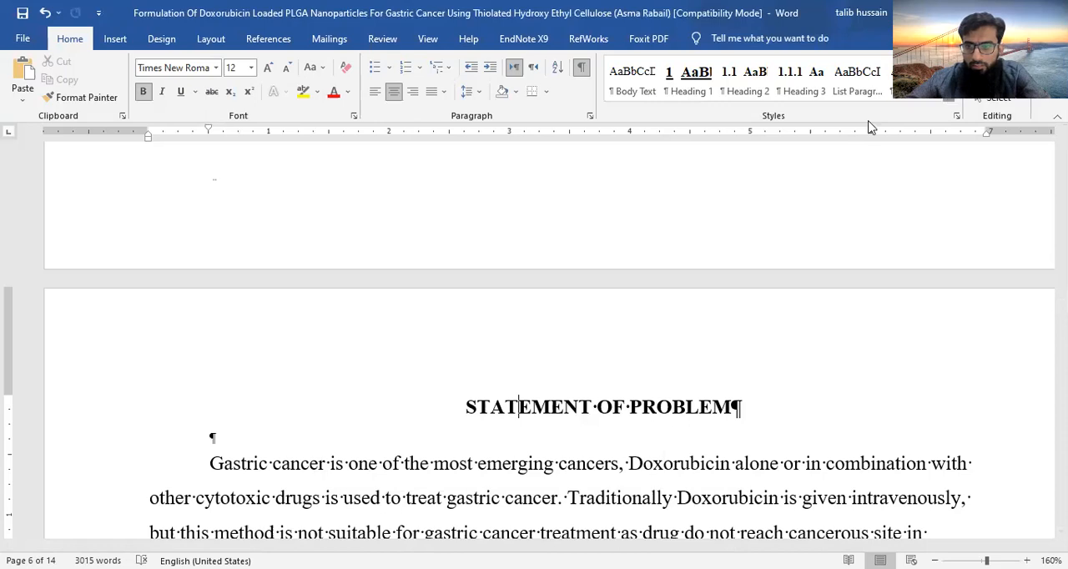
pyautogui.click(796, 135)
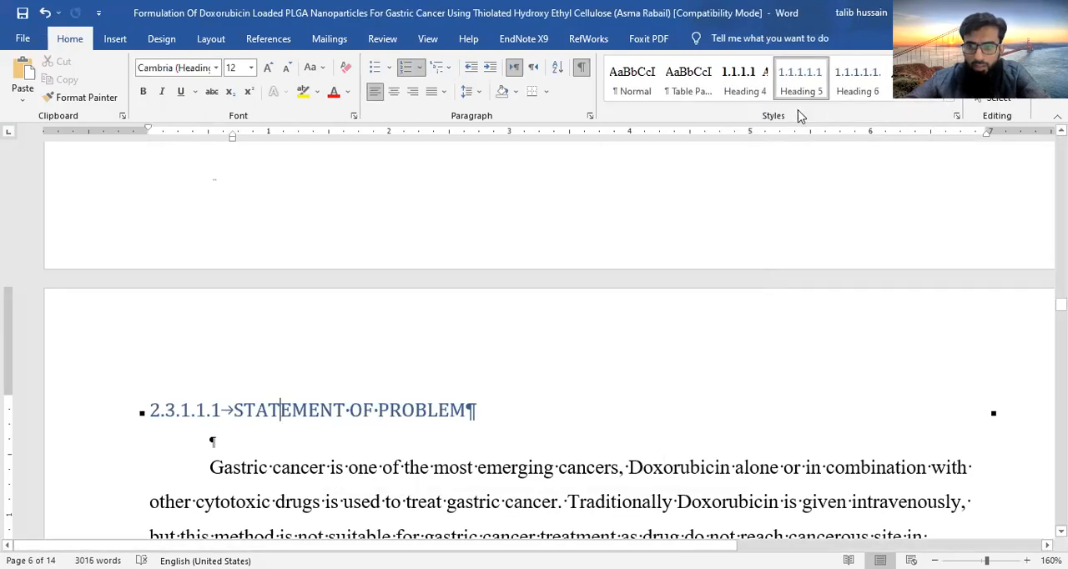
pyautogui.click(862, 88)
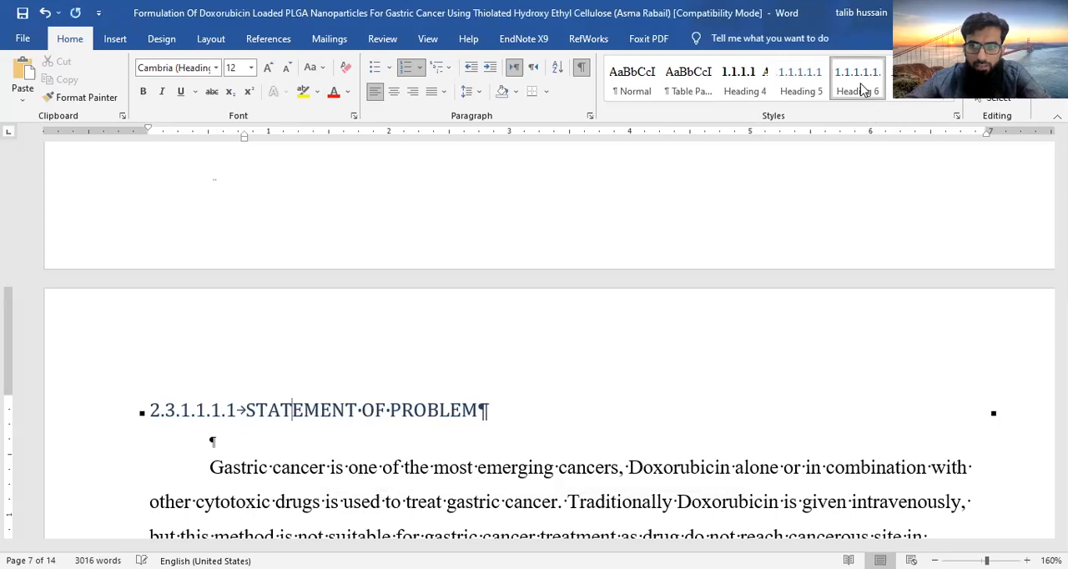
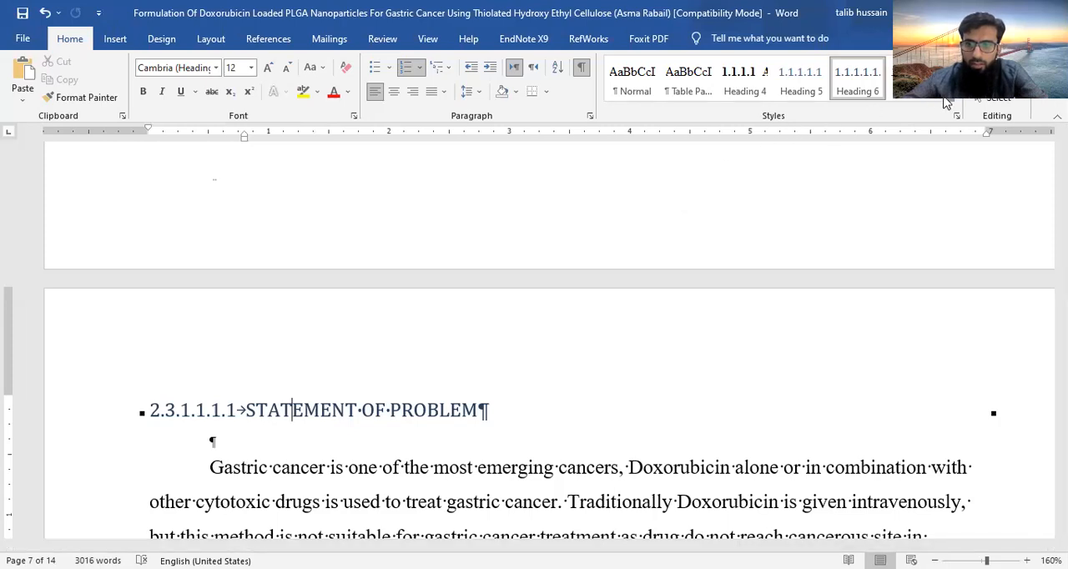
pyautogui.click(945, 101)
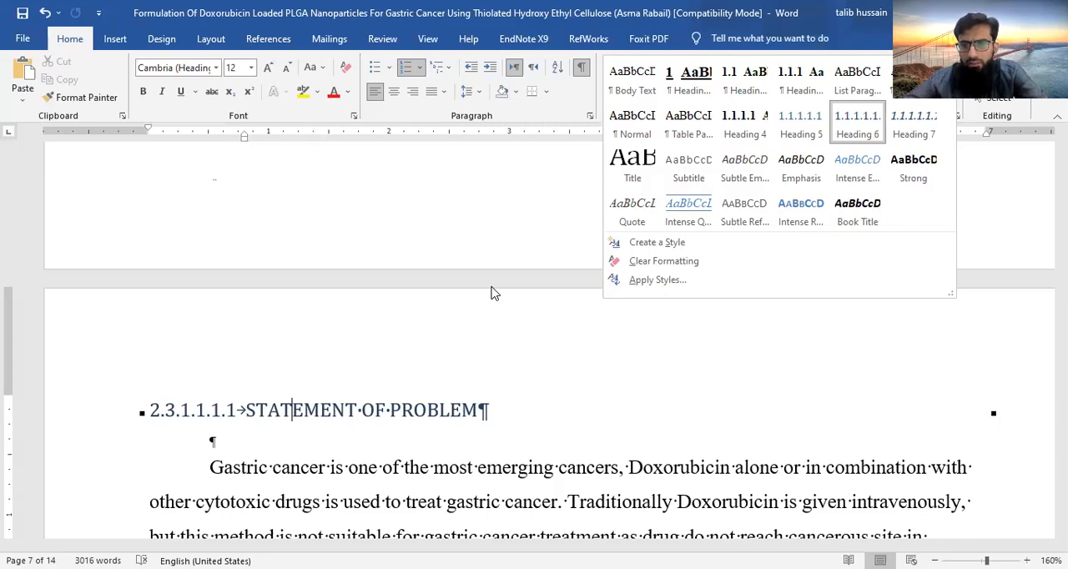
pyautogui.click(550, 225)
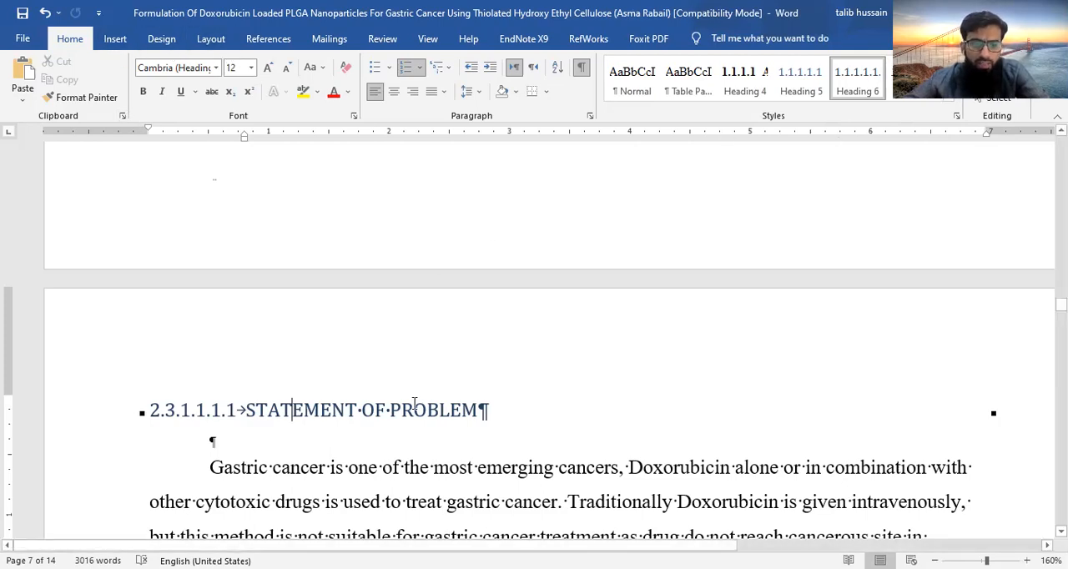
# - Browse the built-in cover page designs and insert the Ion (Light) cover page at the start of the thesis
pyautogui.click(122, 43)
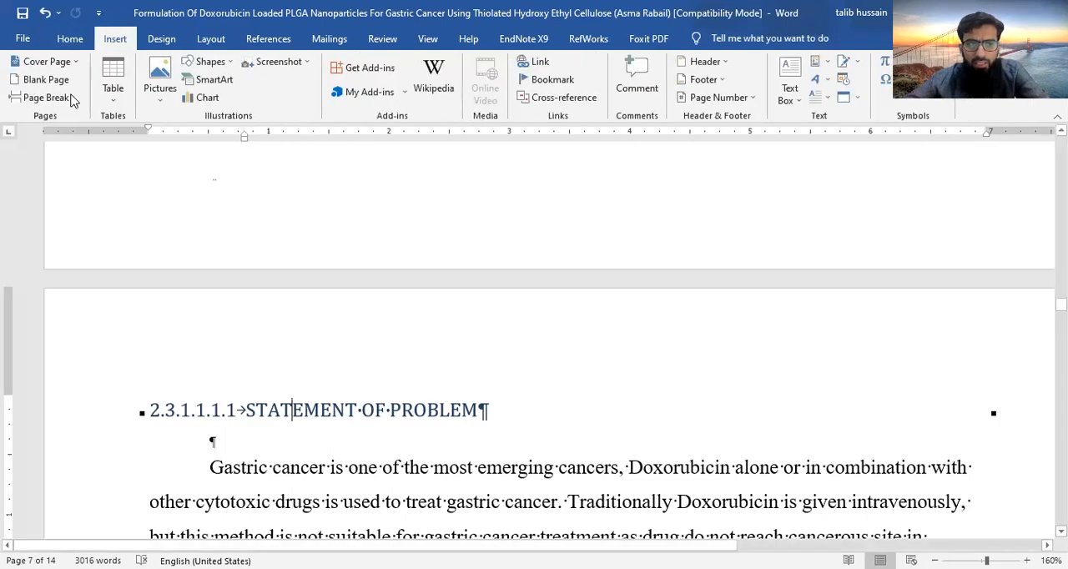
pyautogui.scroll(5, 401, 340)
pyautogui.scroll(5, 400, 335)
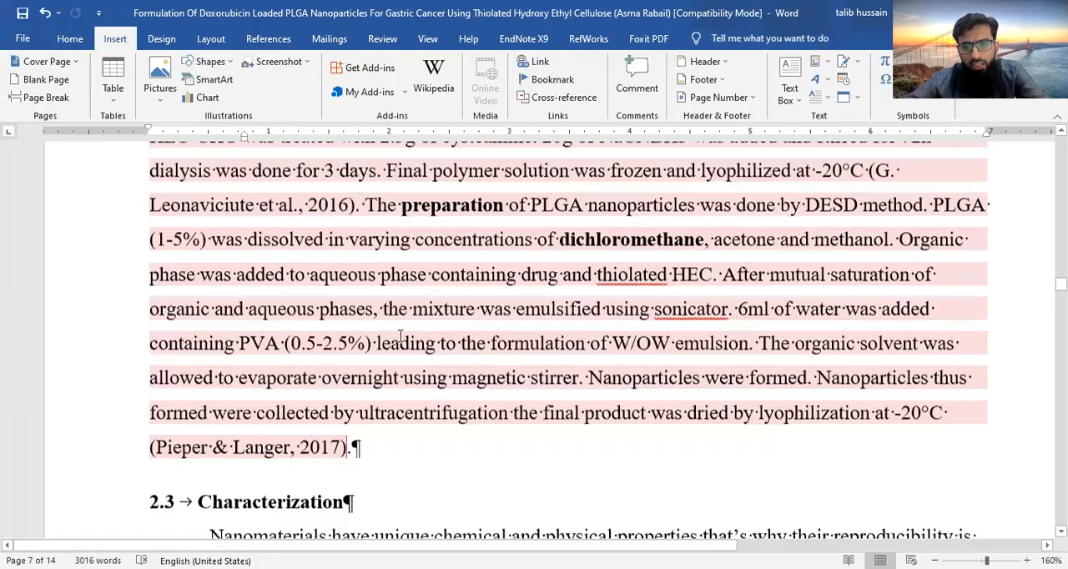
pyautogui.scroll(5, 400, 335)
pyautogui.scroll(20, 400, 335)
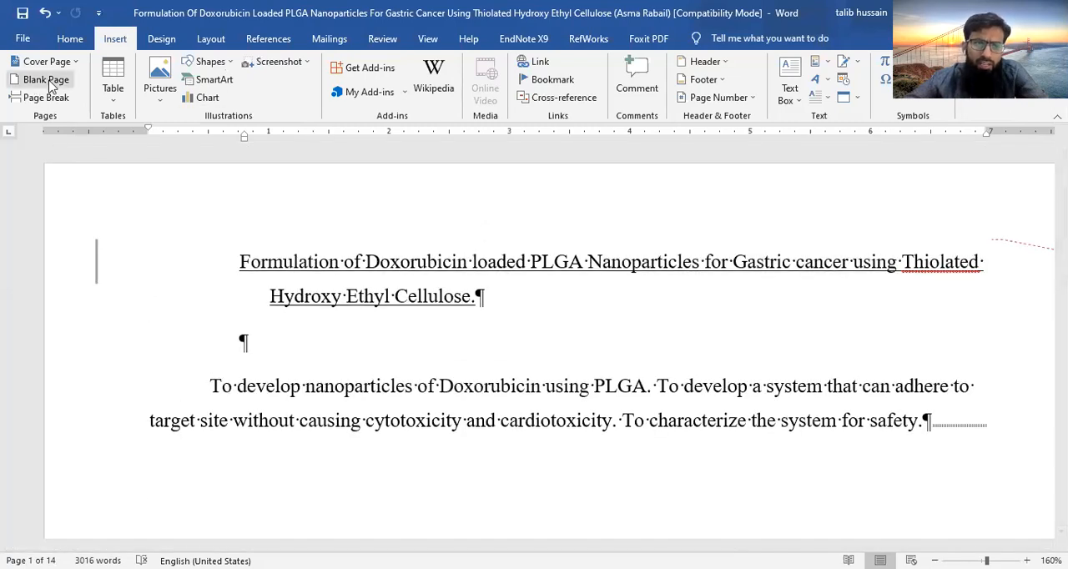
pyautogui.click(75, 63)
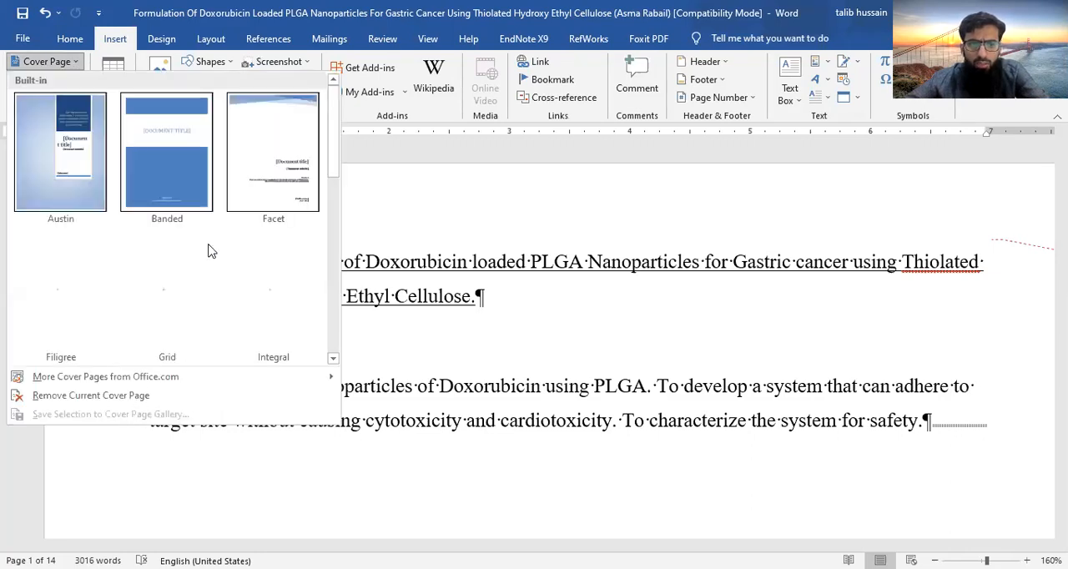
pyautogui.click(332, 359)
pyautogui.click(332, 359)
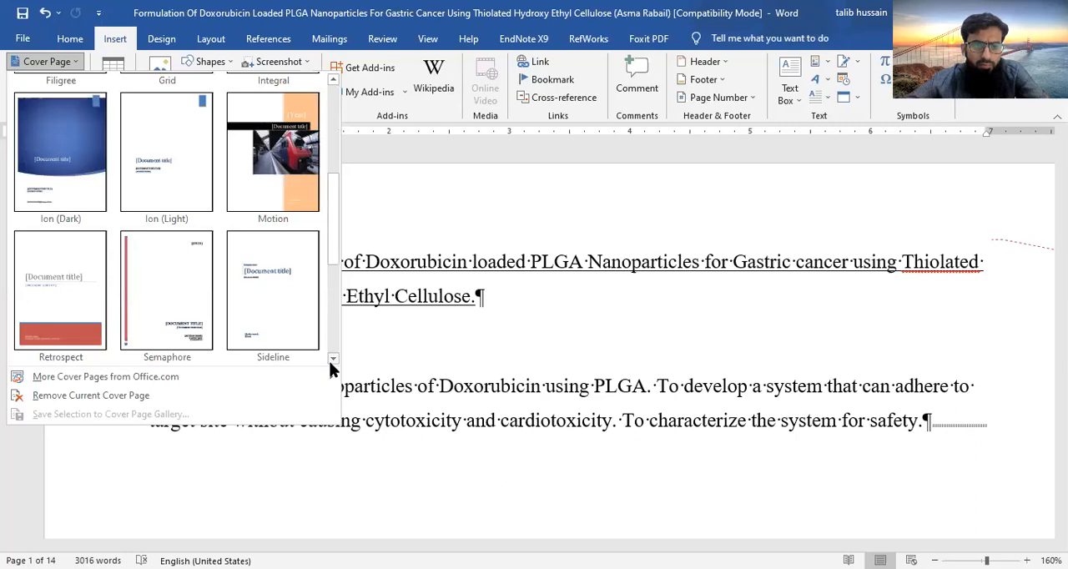
pyautogui.click(332, 359)
pyautogui.click(331, 360)
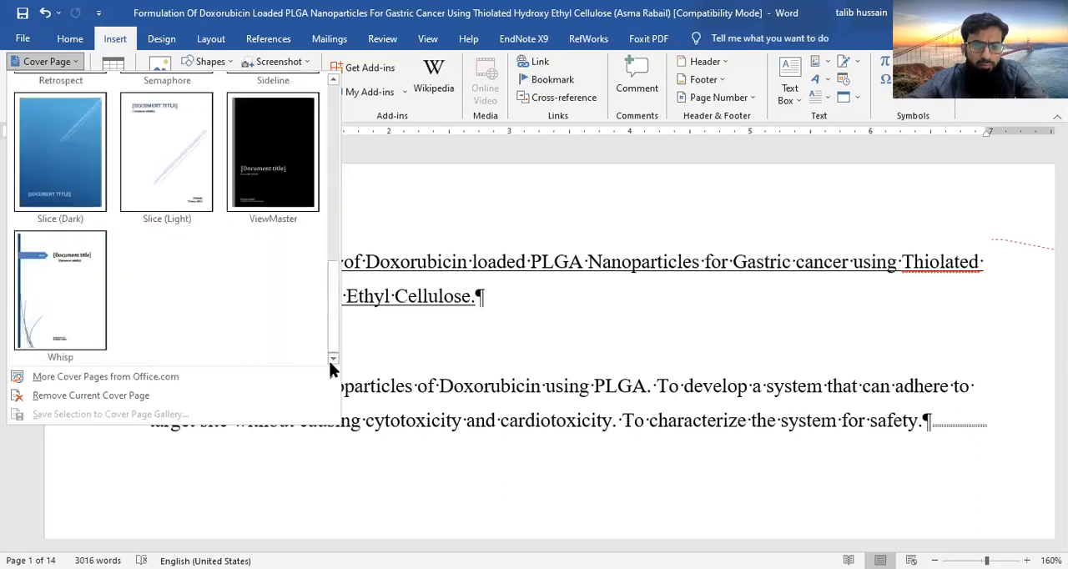
pyautogui.click(333, 80)
pyautogui.click(333, 80)
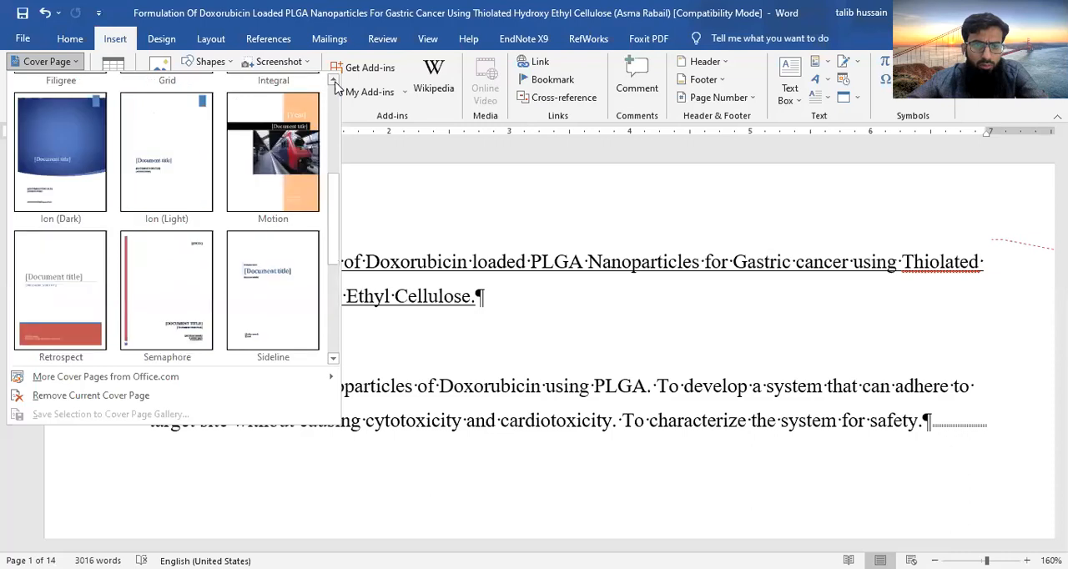
pyautogui.click(164, 131)
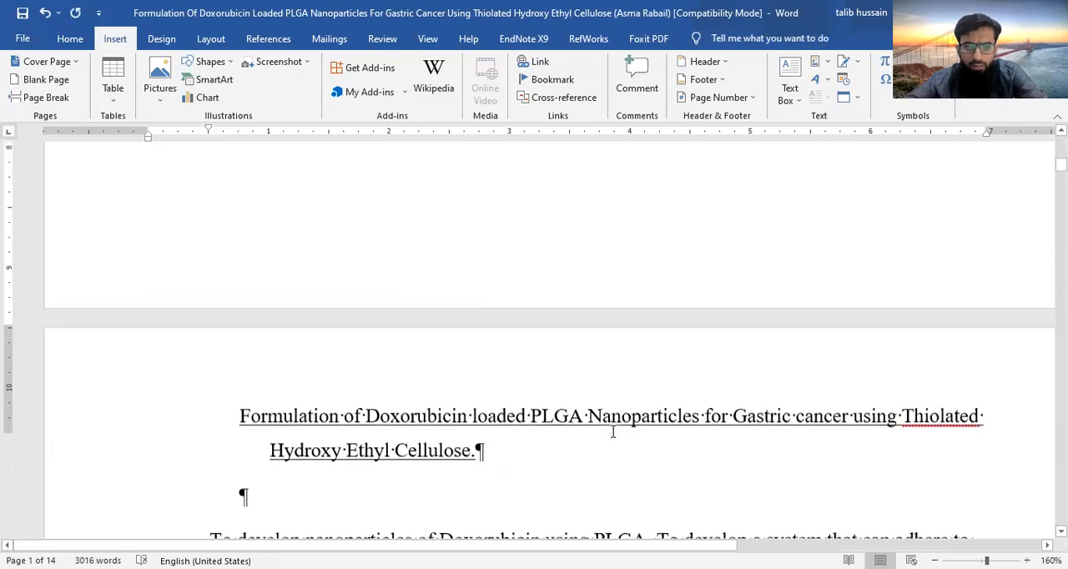
# - Copy the thesis title from the page after the cover into the cover page's document title placeholder
pyautogui.scroll(-10, 612, 431)
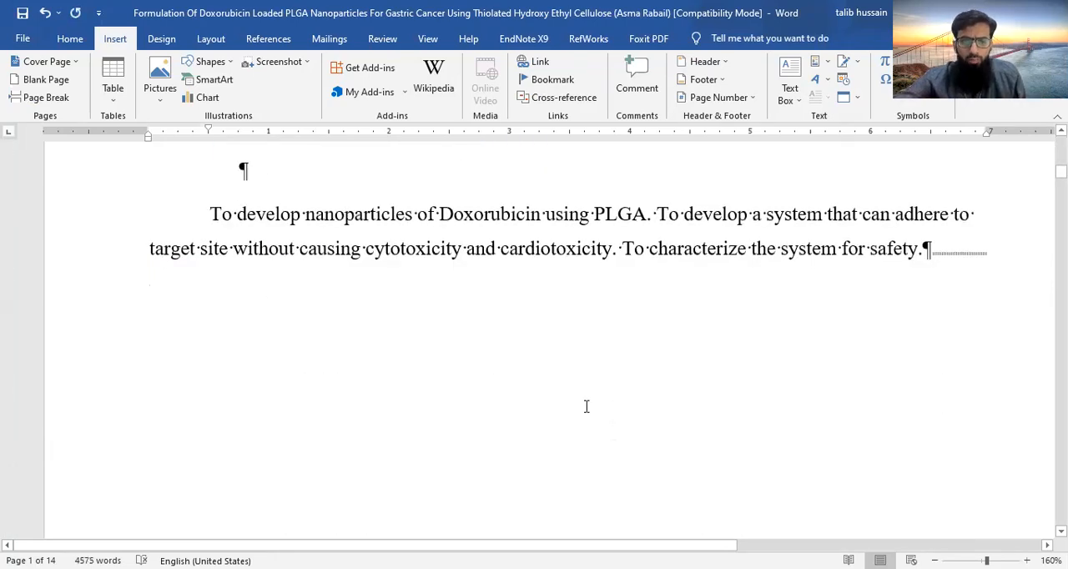
pyautogui.scroll(3, 482, 304)
pyautogui.tripleClick(237, 262)
pyautogui.hotkey('ctrl', 'c')
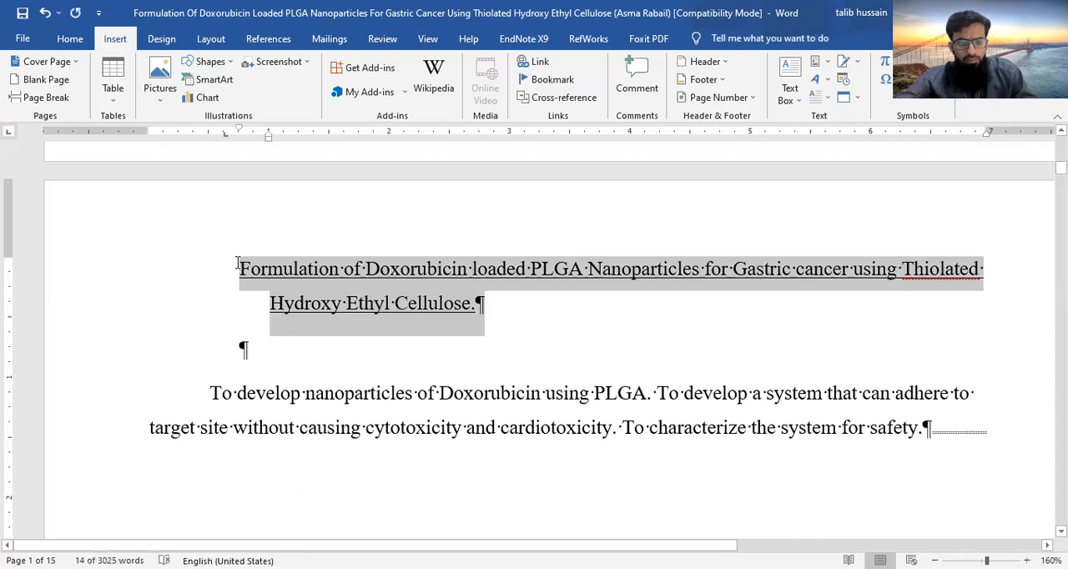
pyautogui.click(237, 263)
pyautogui.scroll(8, 237, 262)
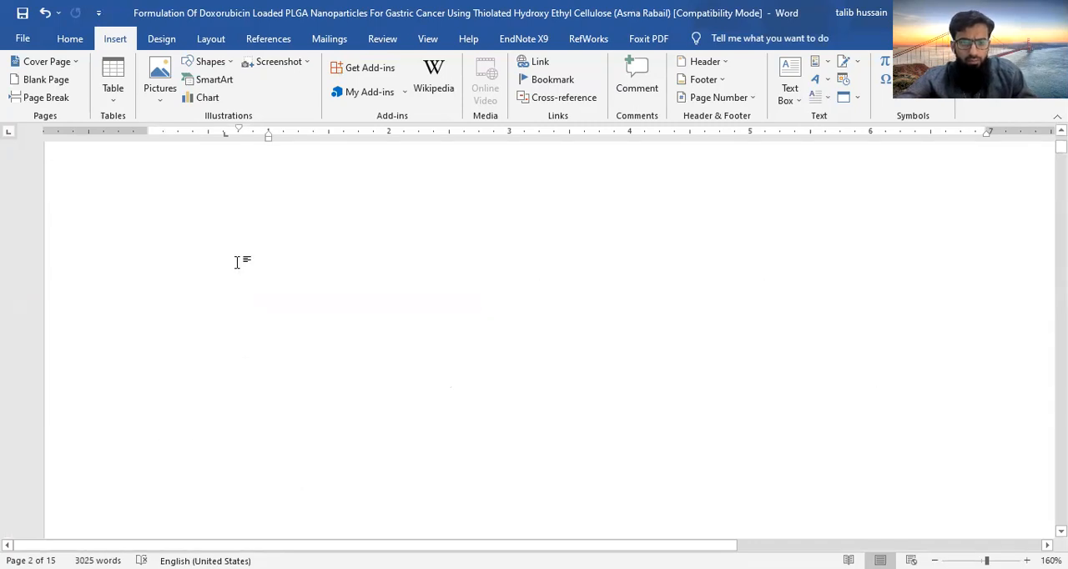
pyautogui.click(274, 359)
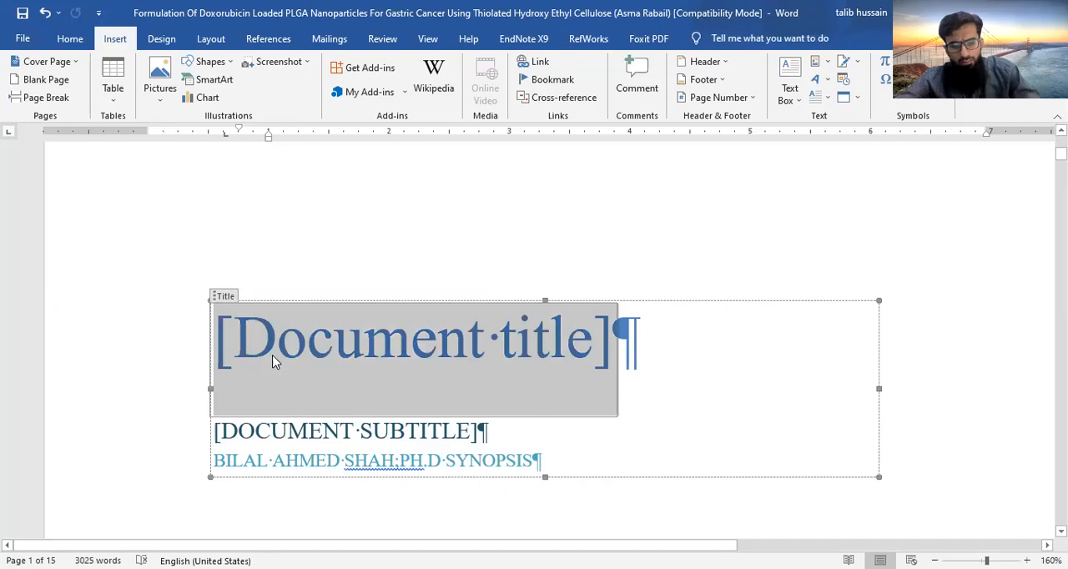
pyautogui.hotkey('ctrl', 'v')
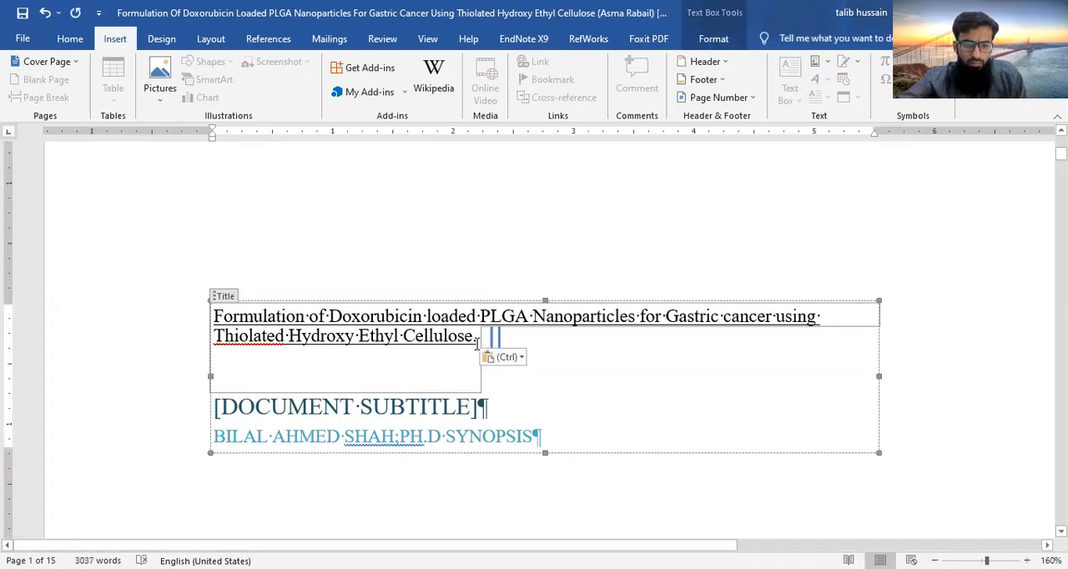
# - Format the title on the cover page as 24 pt bold and centre it
pyautogui.click(218, 299)
pyautogui.click(70, 39)
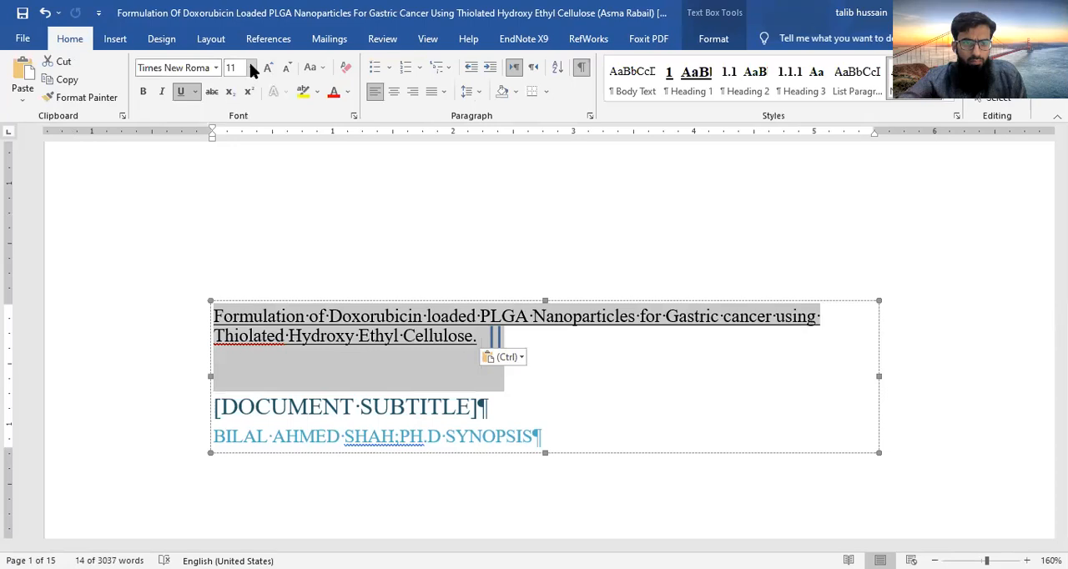
pyautogui.click(250, 257)
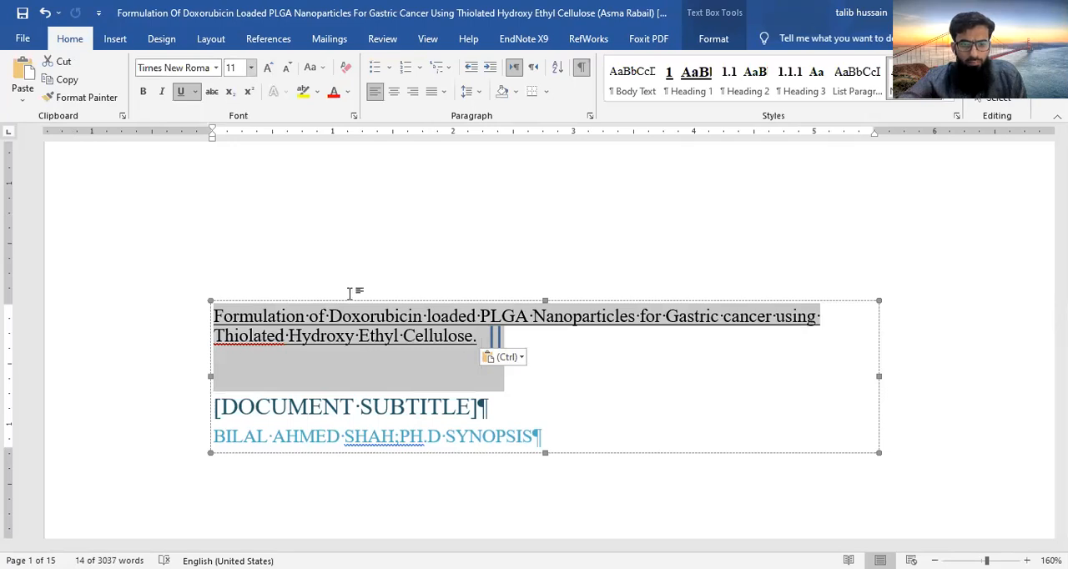
pyautogui.click(143, 92)
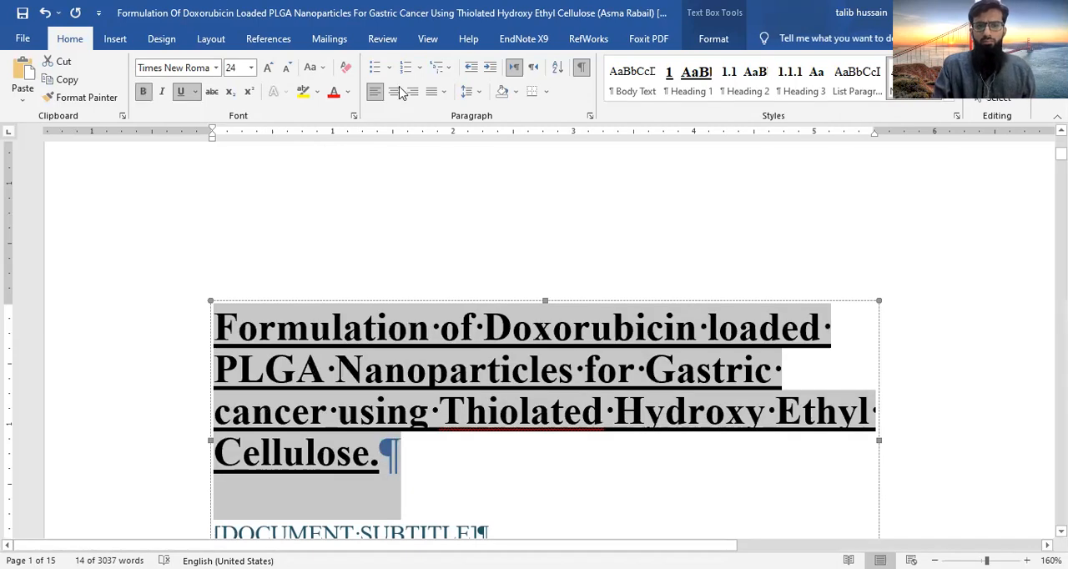
pyautogui.hotkey('ctrl', 'e')
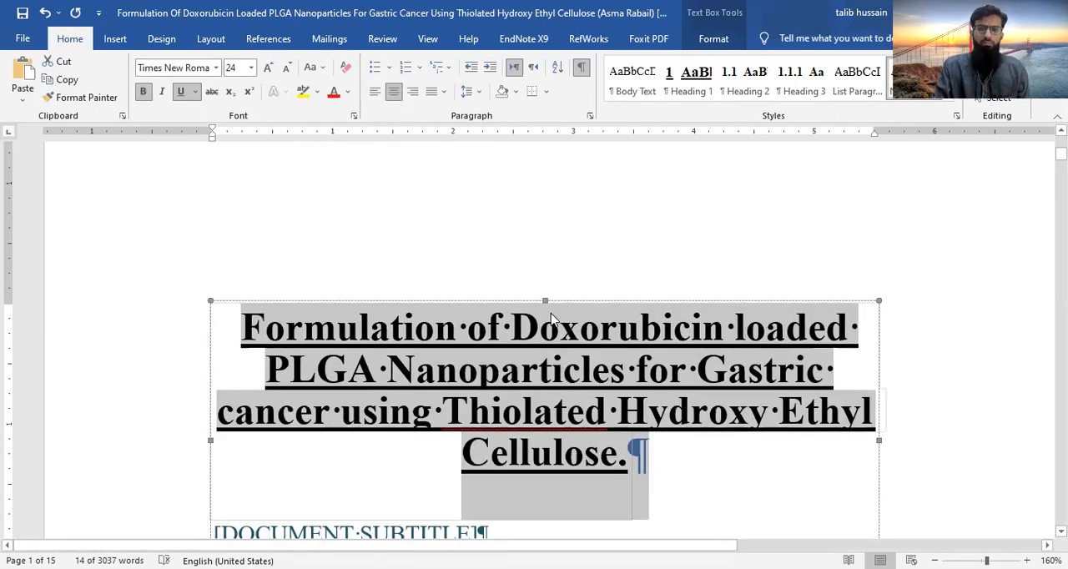
# - Make the author line below the cover page's subtitle placeholder bold and centre it
pyautogui.scroll(-3, 551, 312)
pyautogui.click(479, 311)
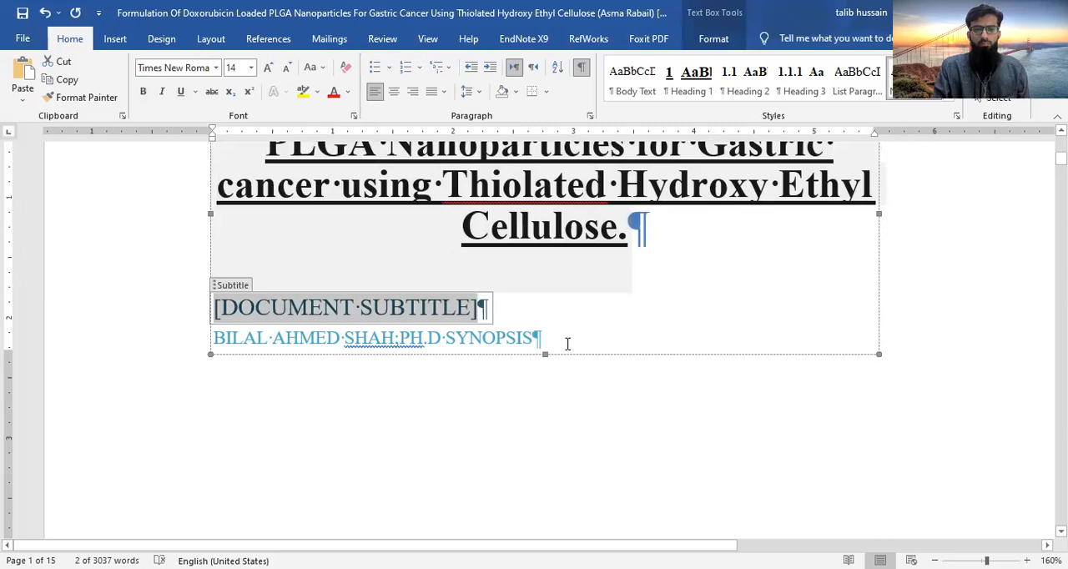
pyautogui.moveTo(547, 340); pyautogui.dragTo(201, 342)
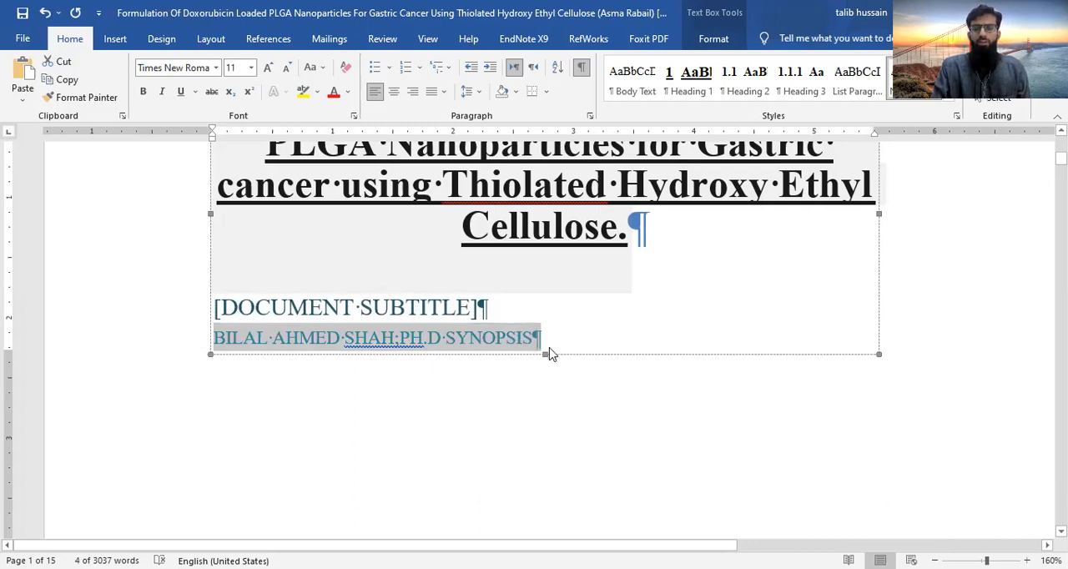
pyautogui.click(144, 93)
pyautogui.click(394, 91)
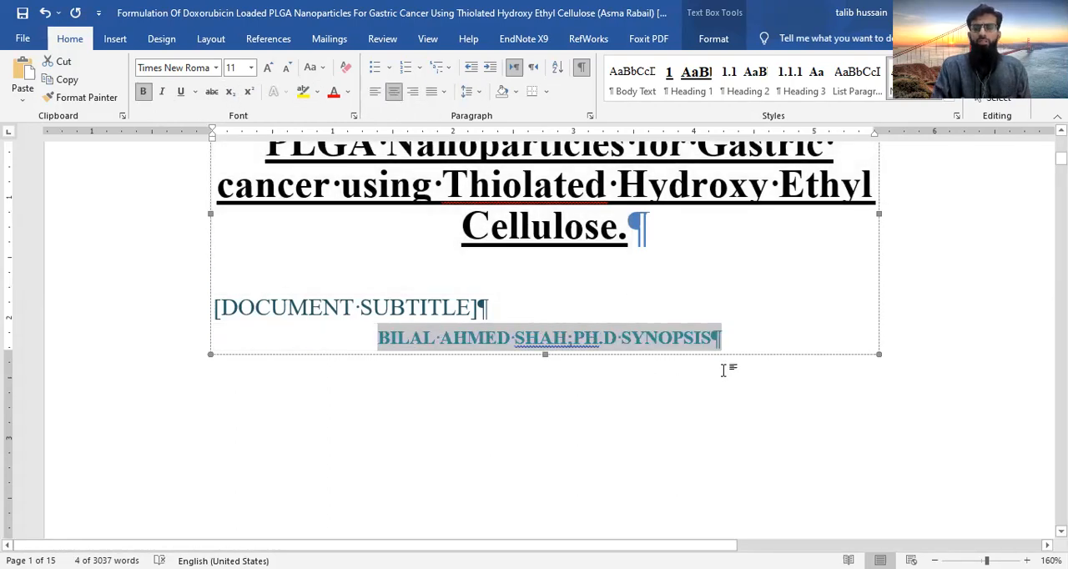
# - Examine the cover page's layout, including the title block, author line and year box
pyautogui.scroll(-3, 732, 450)
pyautogui.scroll(3, 732, 451)
pyautogui.scroll(-1, 546, 410)
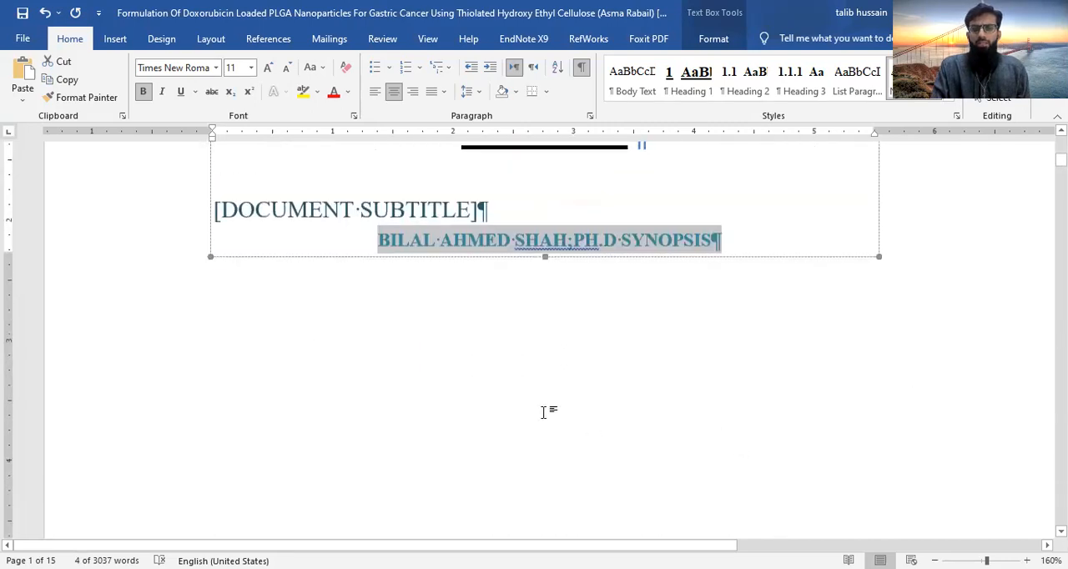
pyautogui.scroll(3, 546, 410)
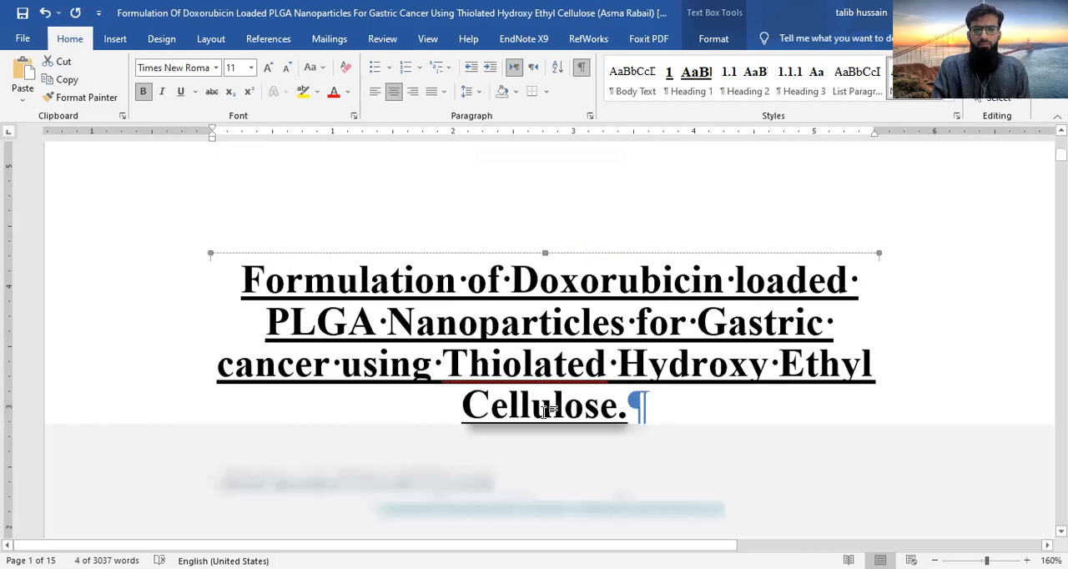
pyautogui.click(544, 411)
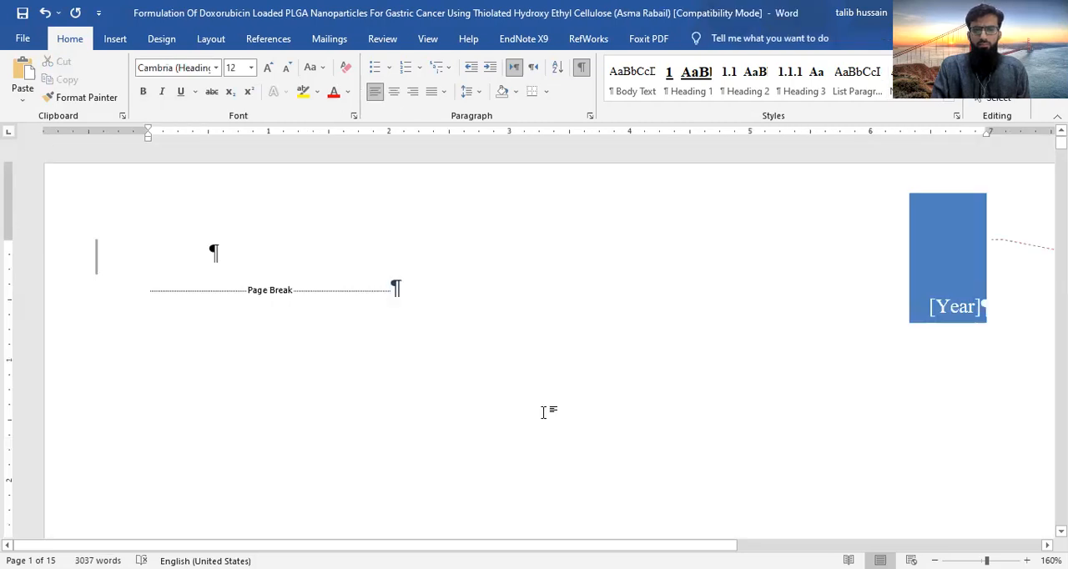
pyautogui.scroll(-7, 544, 412)
pyautogui.scroll(4, 535, 519)
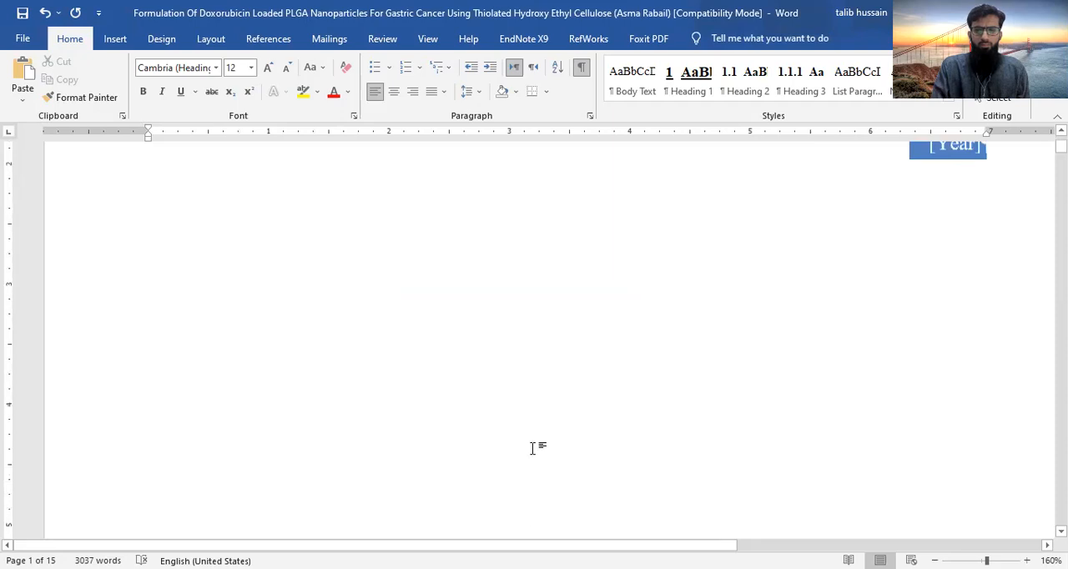
pyautogui.scroll(-5, 533, 448)
pyautogui.scroll(3, 531, 448)
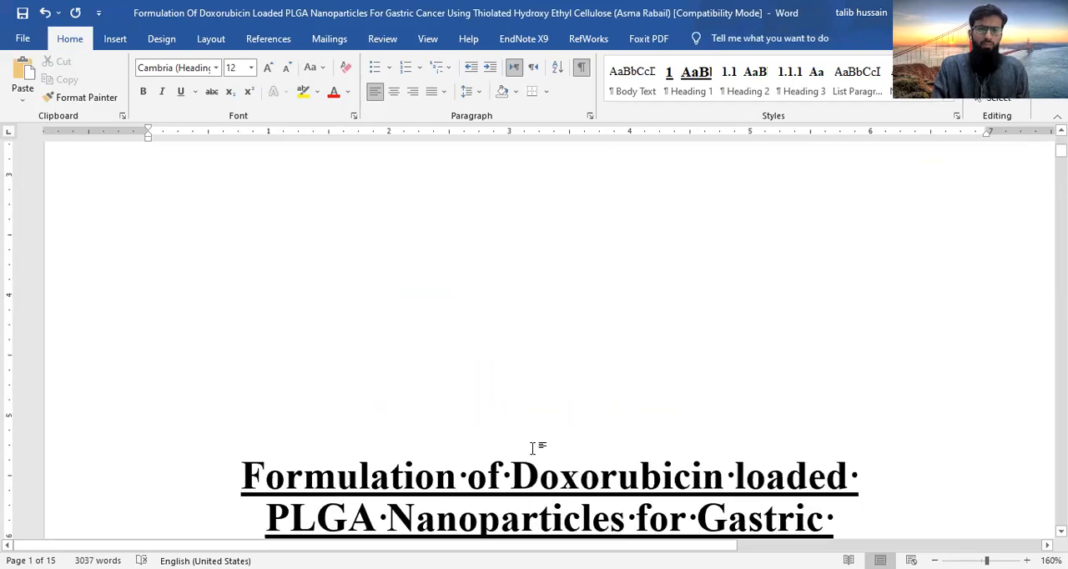
pyautogui.scroll(3, 531, 448)
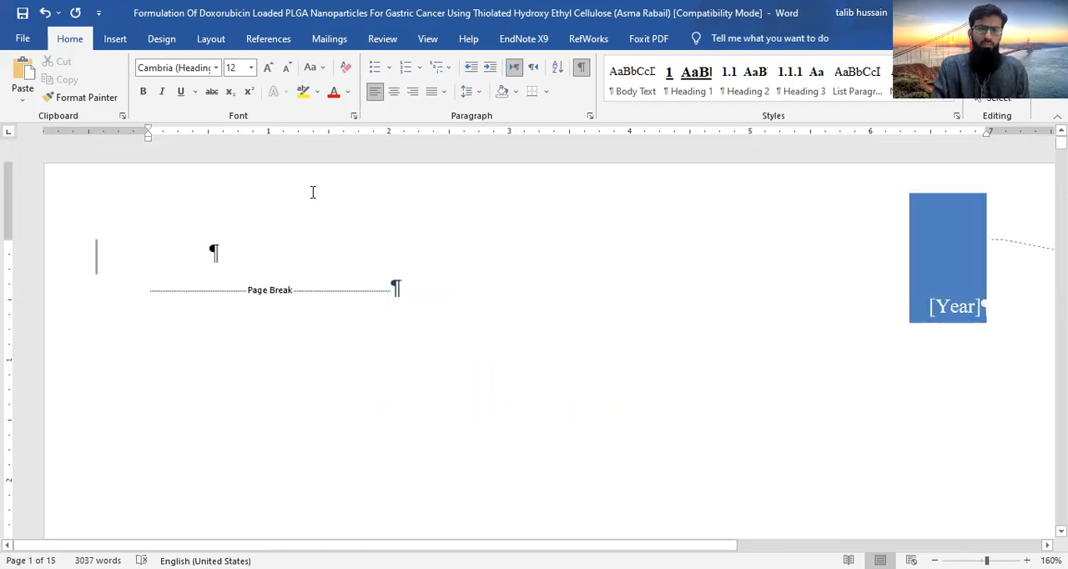
pyautogui.click(114, 40)
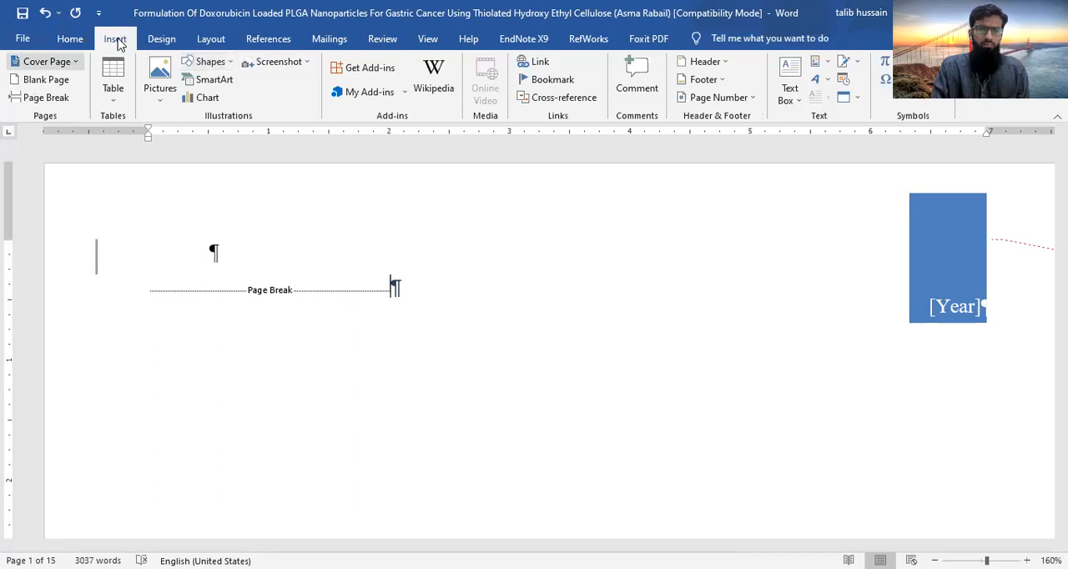
pyautogui.click(48, 61)
pyautogui.click(33, 63)
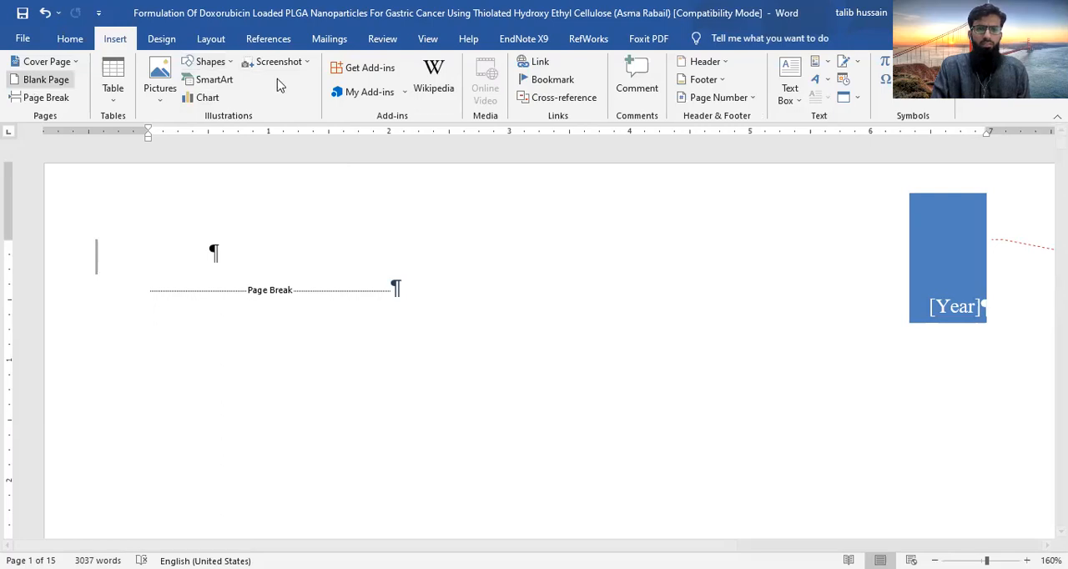
# - Insert a next-page section break directly after the page break on the cover page and check its placement
pyautogui.click(210, 38)
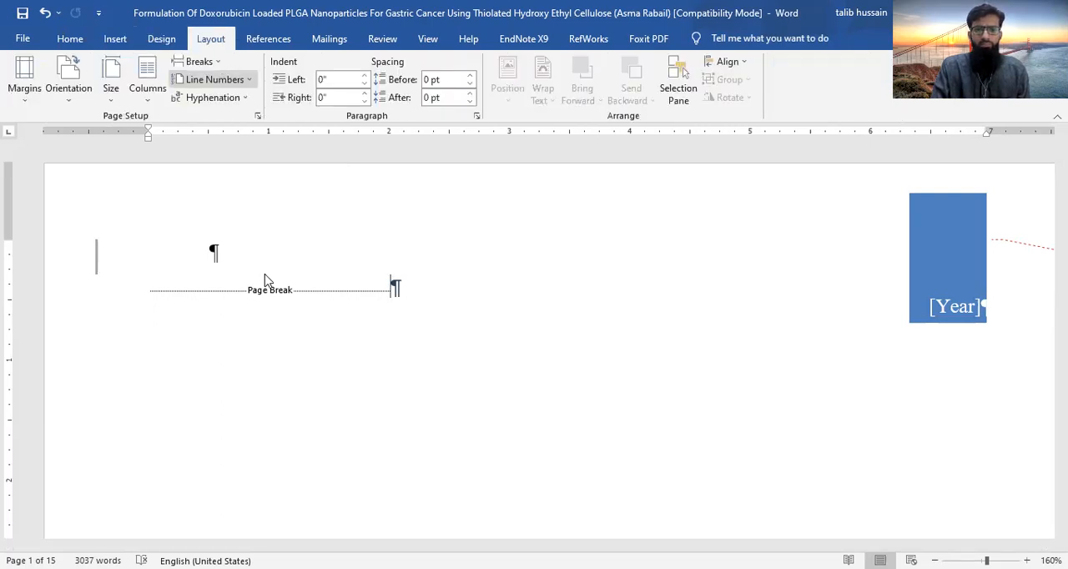
pyautogui.click(199, 62)
pyautogui.scroll(-5, 517, 462)
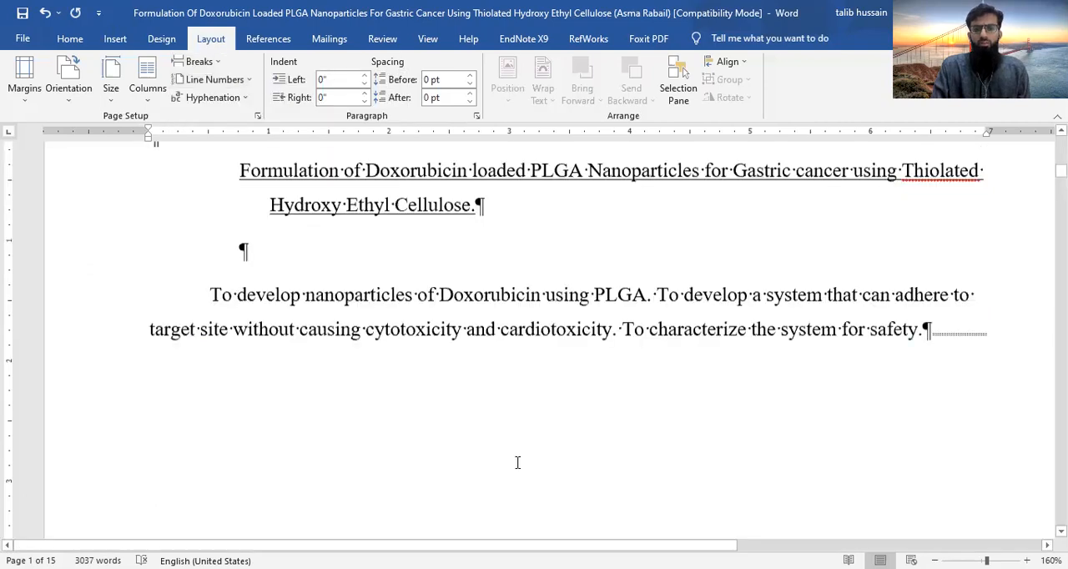
pyautogui.scroll(5, 517, 463)
pyautogui.scroll(-1, 518, 463)
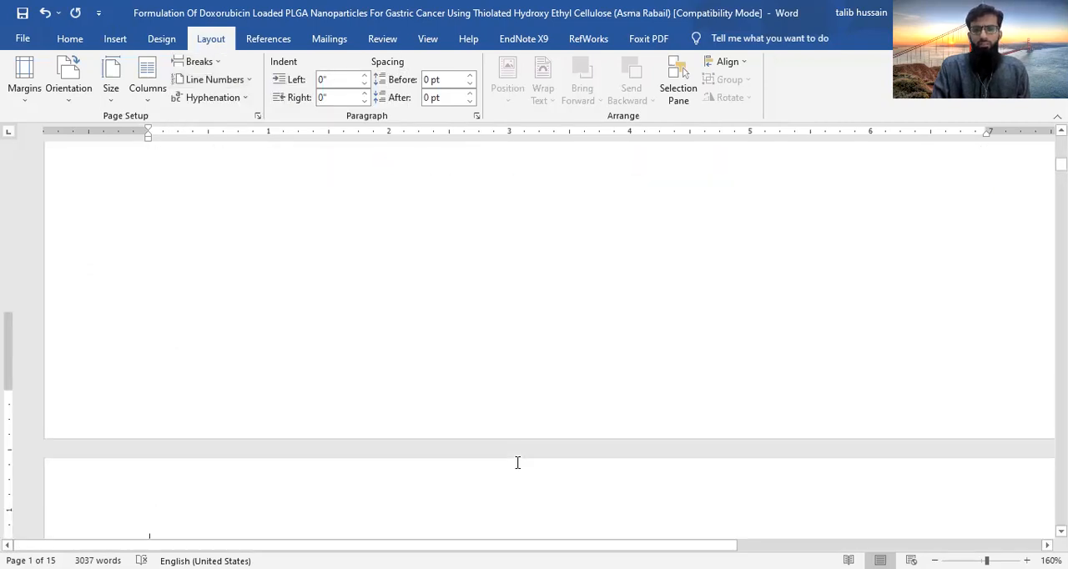
pyautogui.scroll(2, 518, 463)
pyautogui.scroll(3, 517, 462)
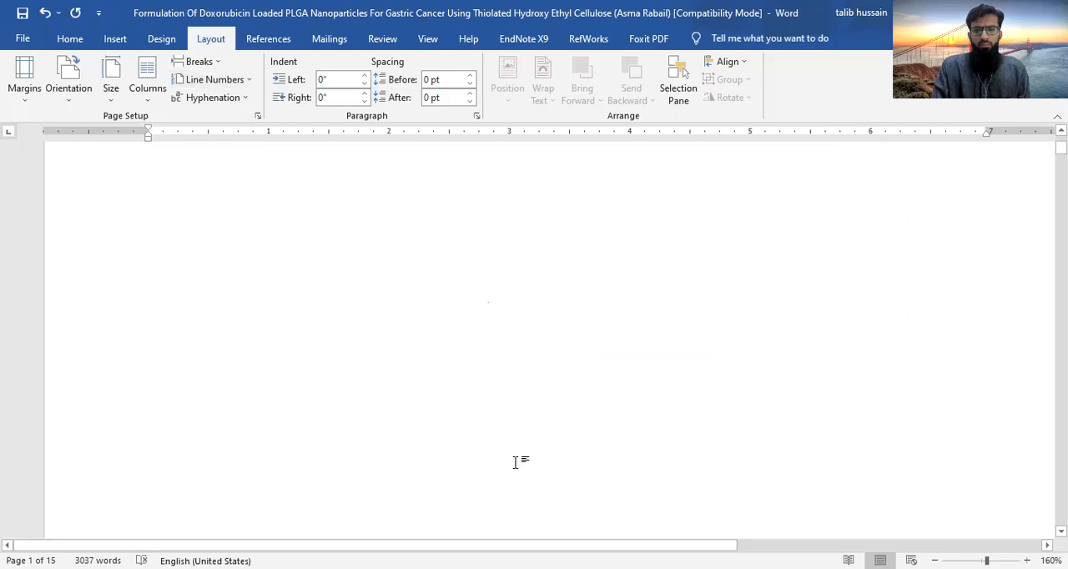
pyautogui.scroll(3, 517, 462)
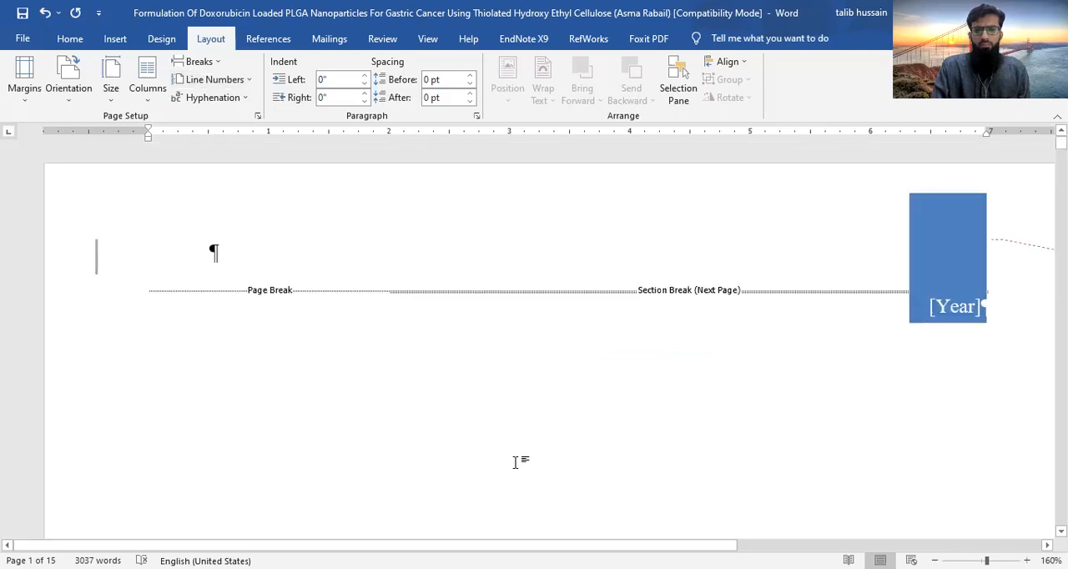
# - Add an empty paragraph between the objectives paragraph on page 2 and its section break
pyautogui.scroll(-3, 517, 462)
pyautogui.scroll(-5, 517, 462)
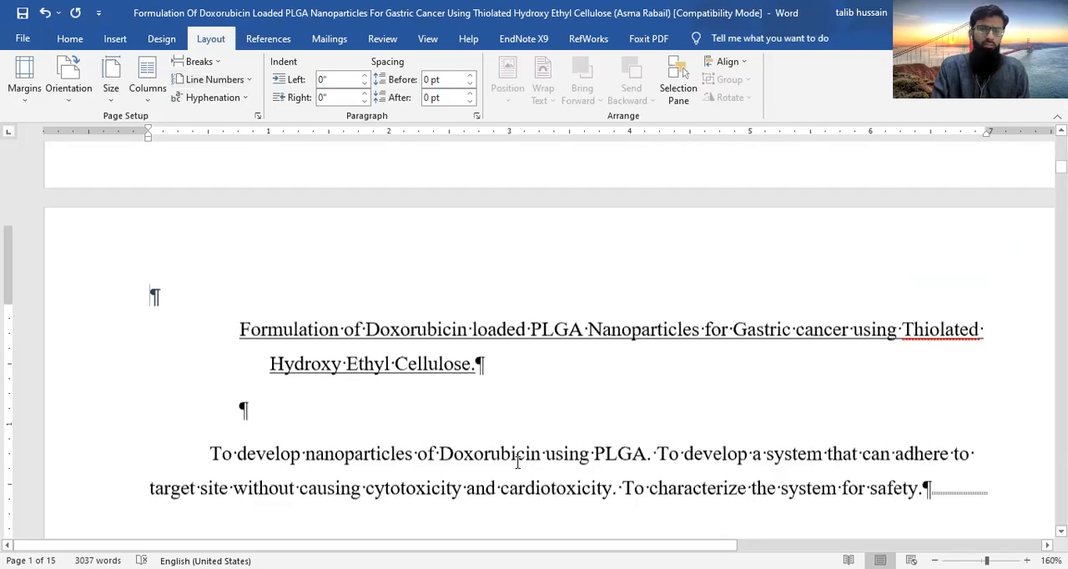
pyautogui.scroll(1, 517, 462)
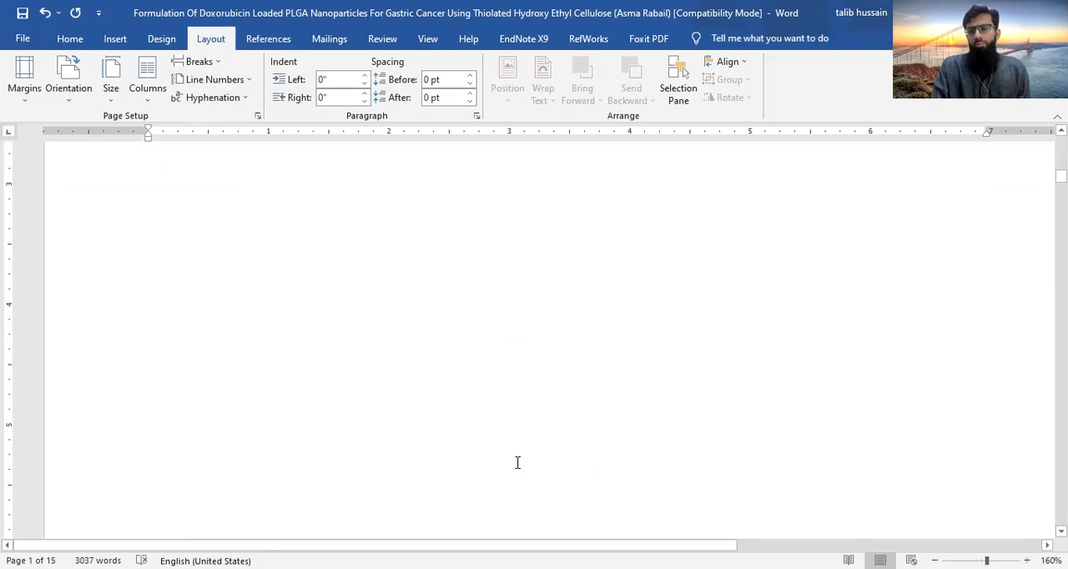
pyautogui.click(931, 401)
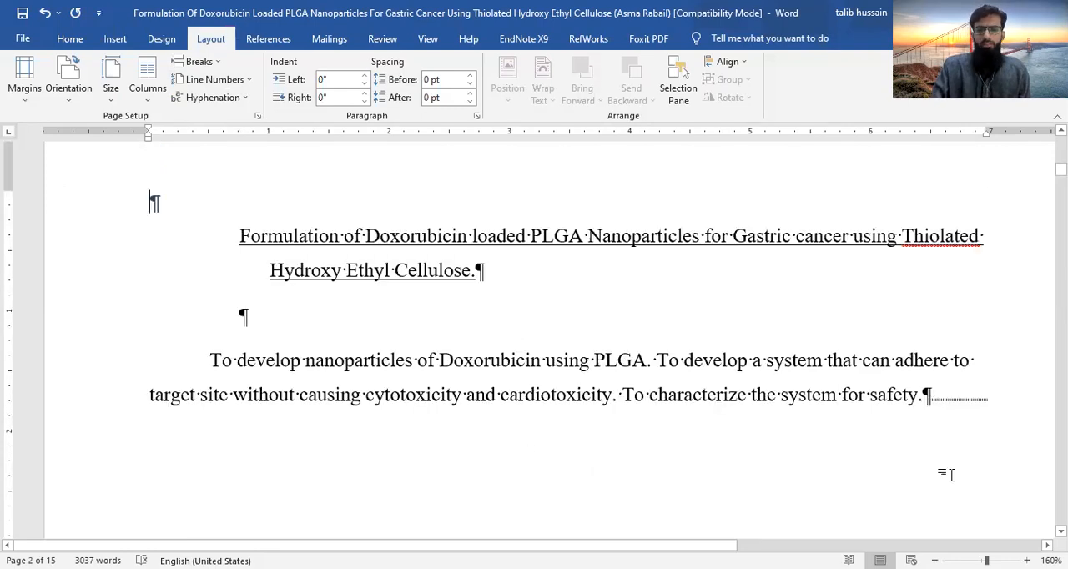
pyautogui.press('Return')
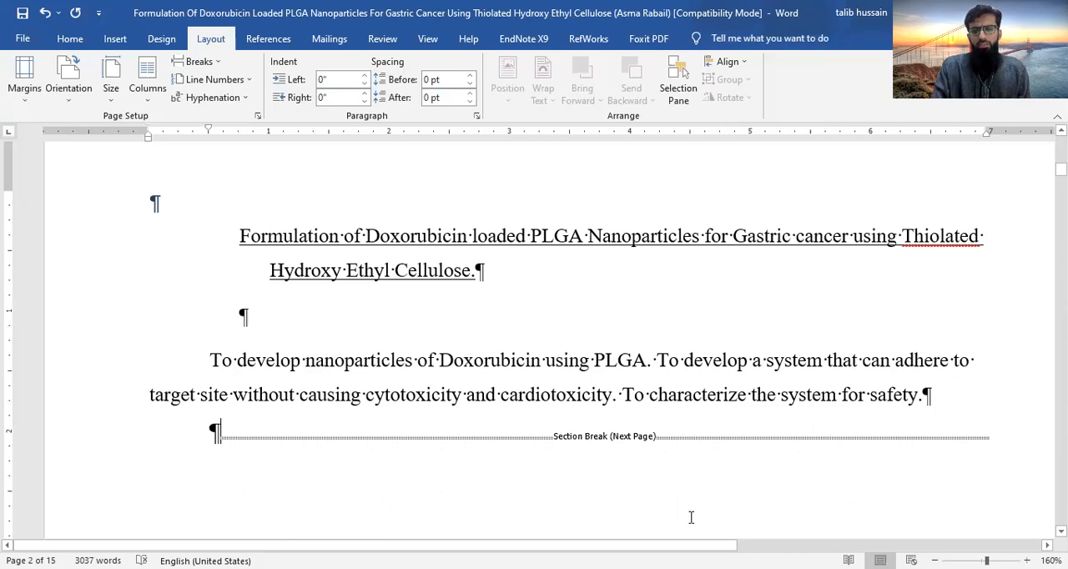
# - Insert a next-page section break in the empty paragraph below the objectives text on page 2
pyautogui.scroll(-3, 691, 517)
pyautogui.scroll(-3, 691, 517)
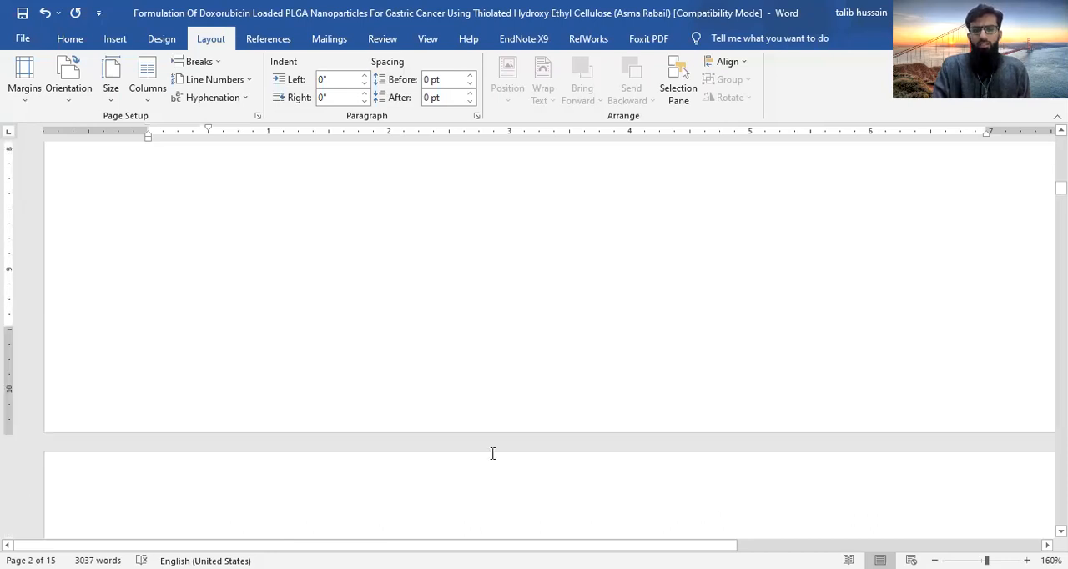
pyautogui.scroll(-3, 393, 395)
pyautogui.scroll(10, 392, 395)
pyautogui.scroll(3, 391, 395)
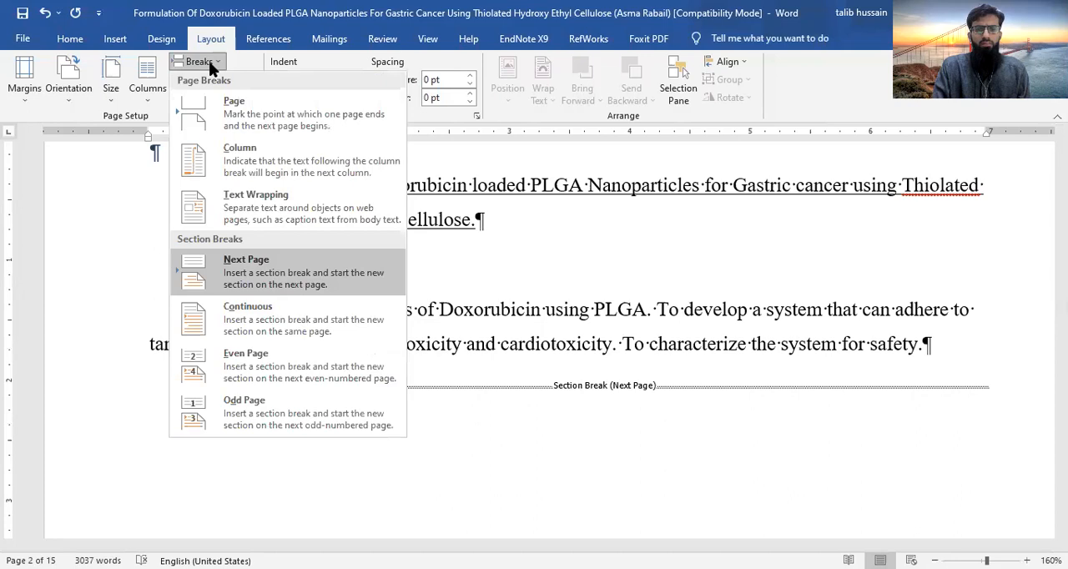
pyautogui.click(264, 277)
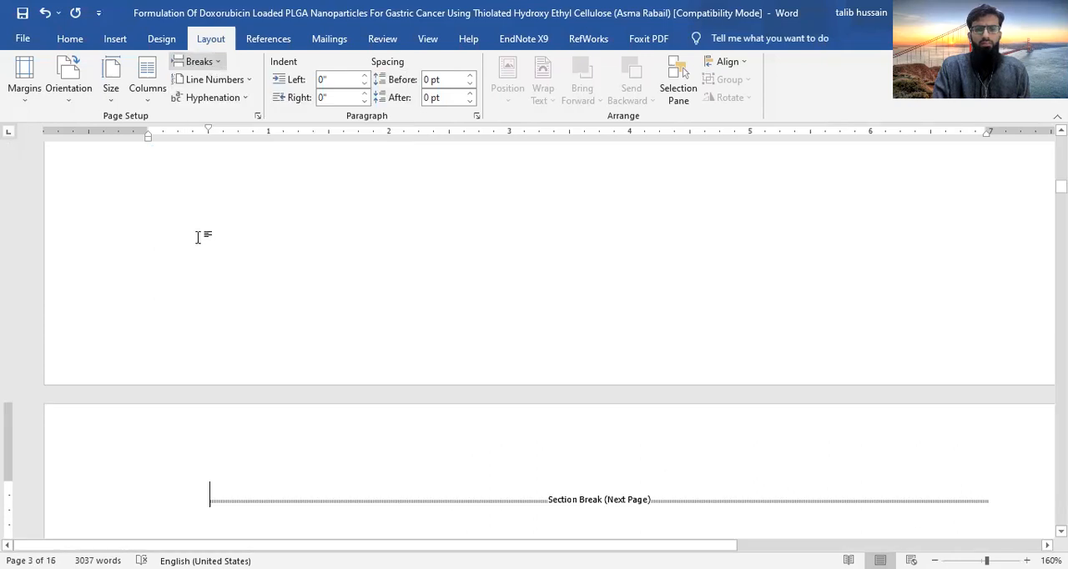
# - Add two more next-page section breaks before the INTRODUCTION chapter and check the blank pages between the breaks
pyautogui.scroll(-4, 198, 238)
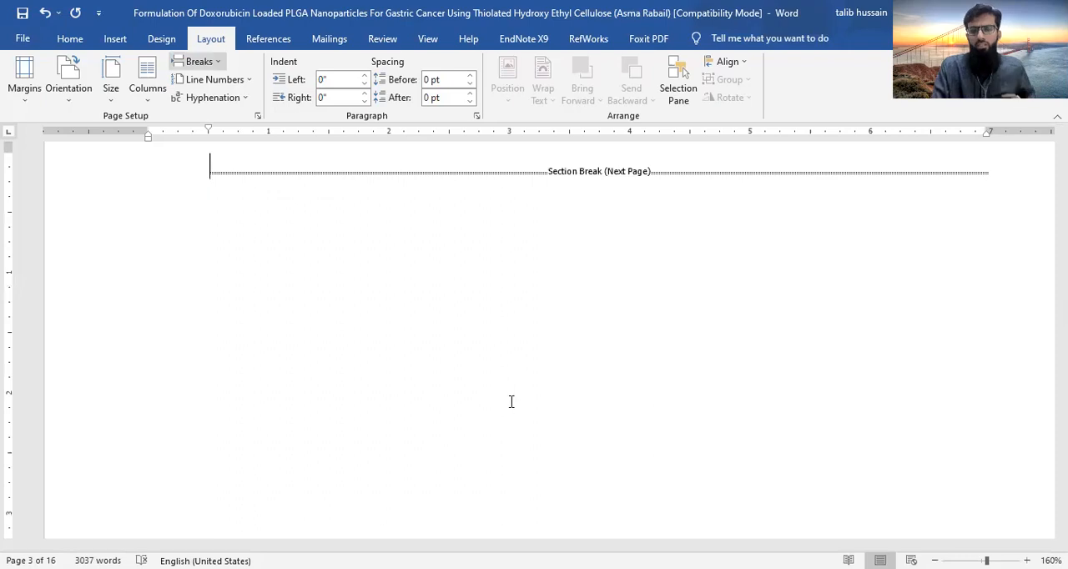
pyautogui.scroll(-10, 511, 401)
pyautogui.scroll(-3, 511, 402)
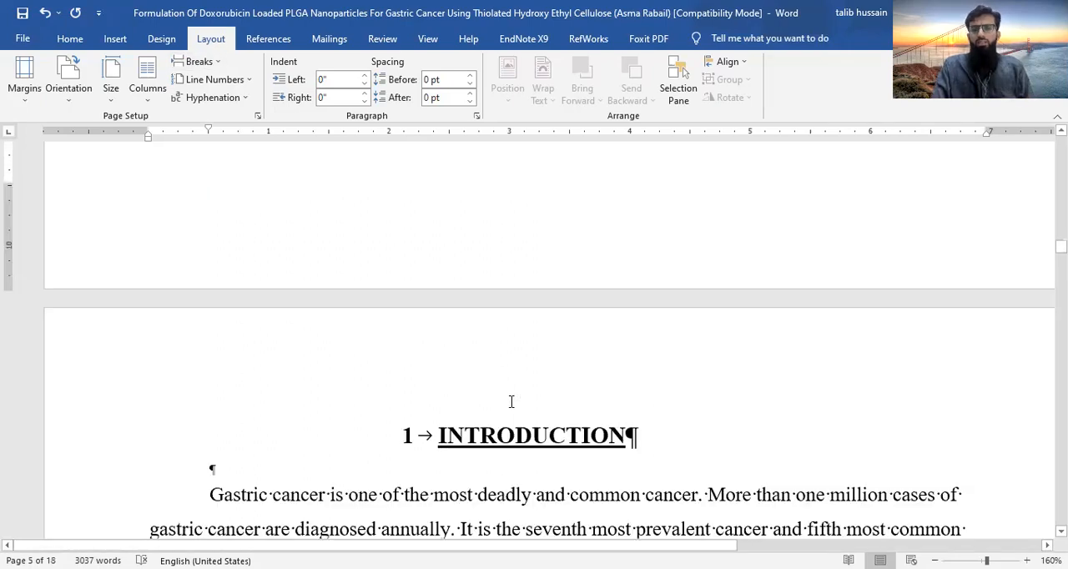
pyautogui.scroll(11, 511, 401)
pyautogui.scroll(1, 511, 401)
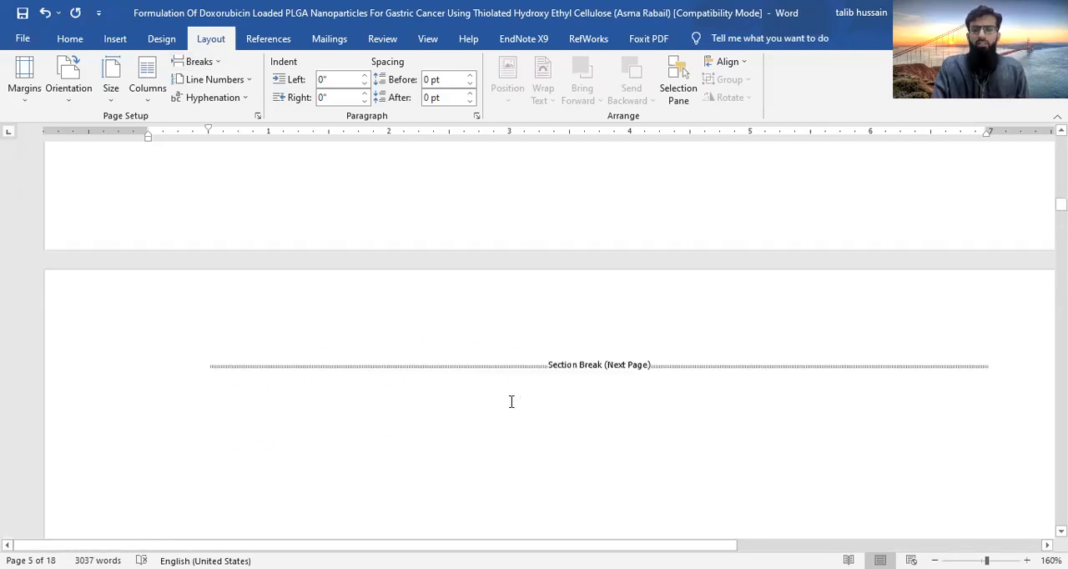
pyautogui.scroll(3, 511, 402)
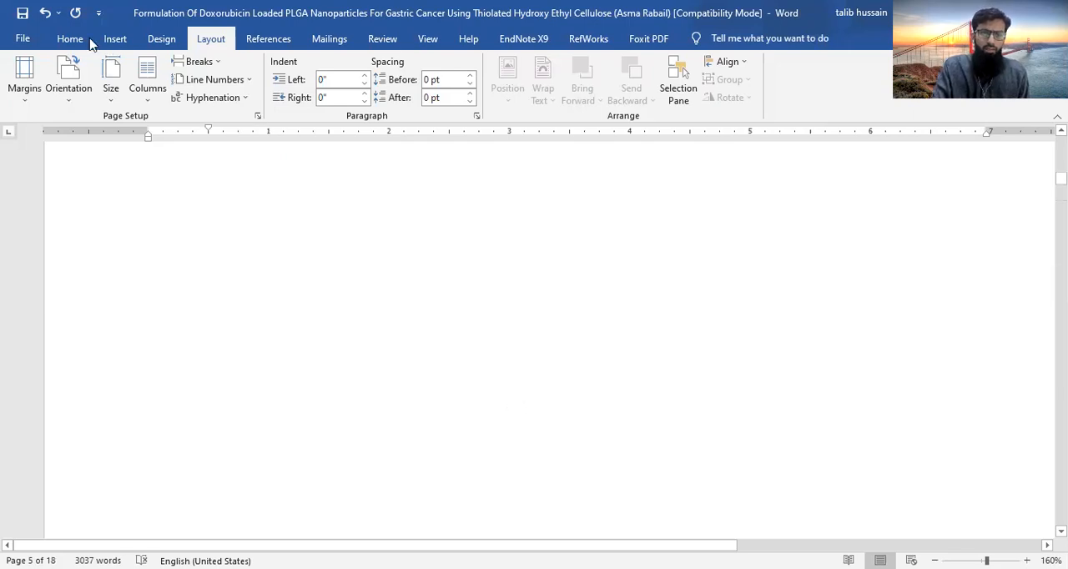
# - Review the page number format settings for page 2 and return to the end of the cover page
pyautogui.click(89, 39)
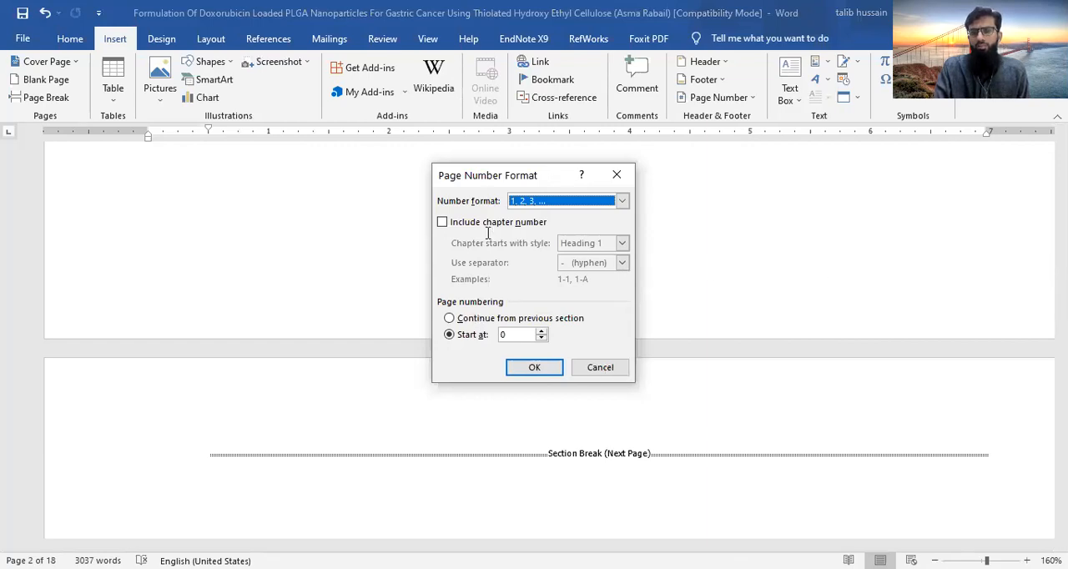
pyautogui.press('Return')
pyautogui.scroll(5, 487, 233)
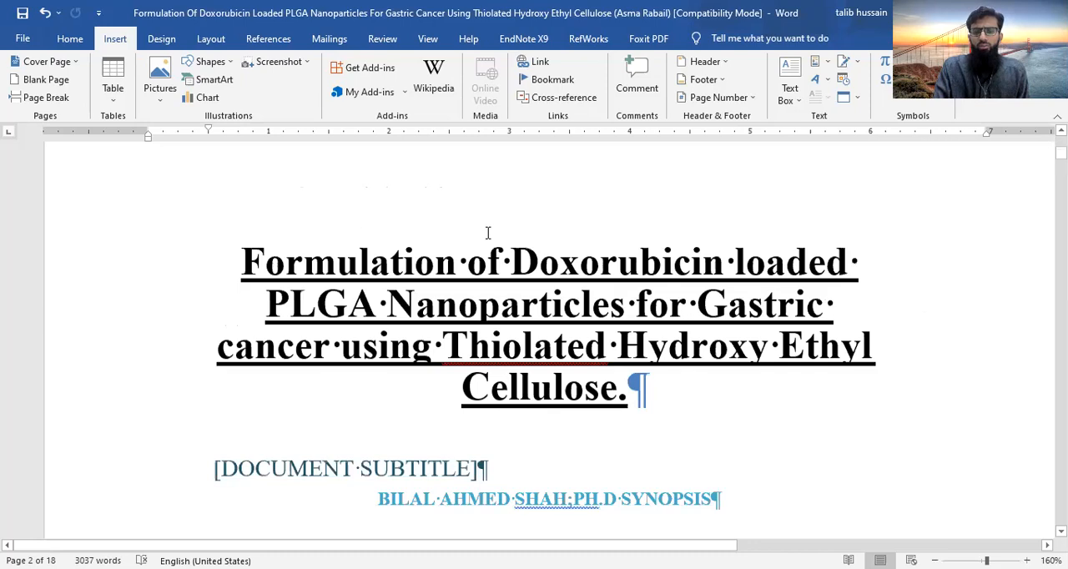
pyautogui.scroll(-5, 488, 233)
pyautogui.scroll(3, 488, 233)
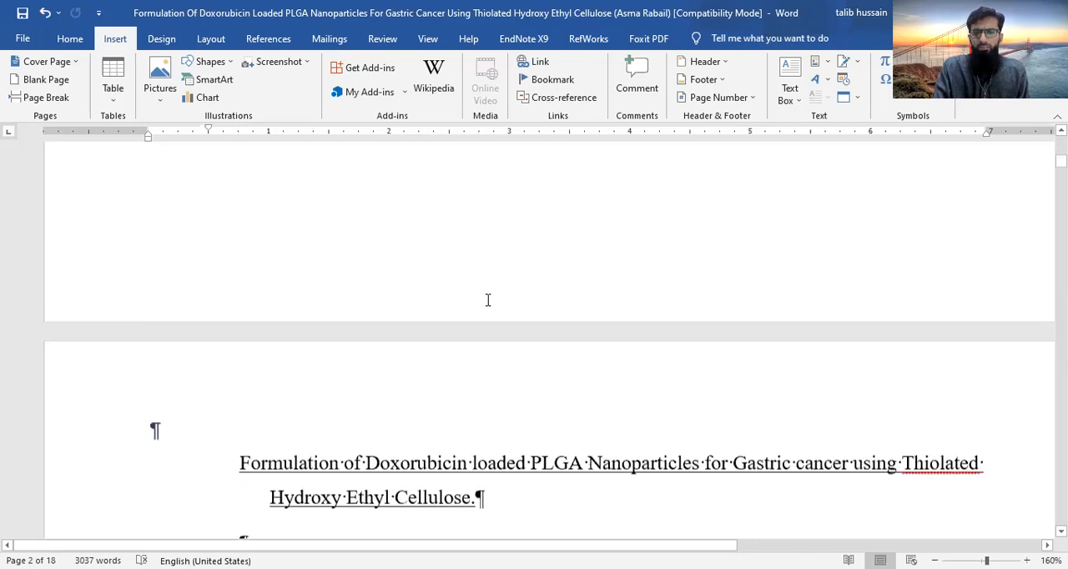
pyautogui.scroll(1, 488, 300)
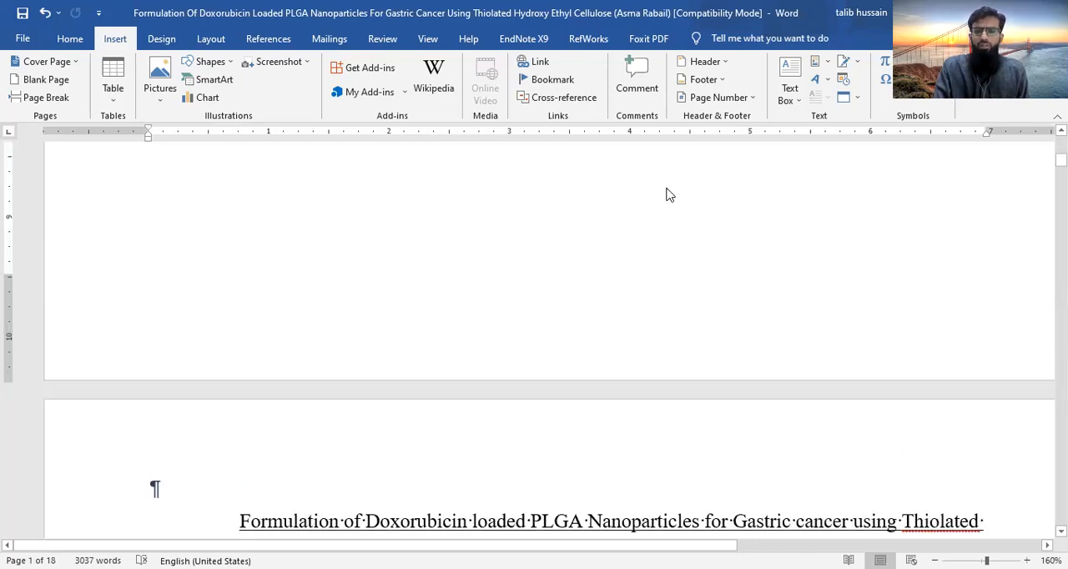
# - Open the cover page's footer and set section 1's page numbers to the I, II, III format, starting at I
pyautogui.doubleClick(666, 195)
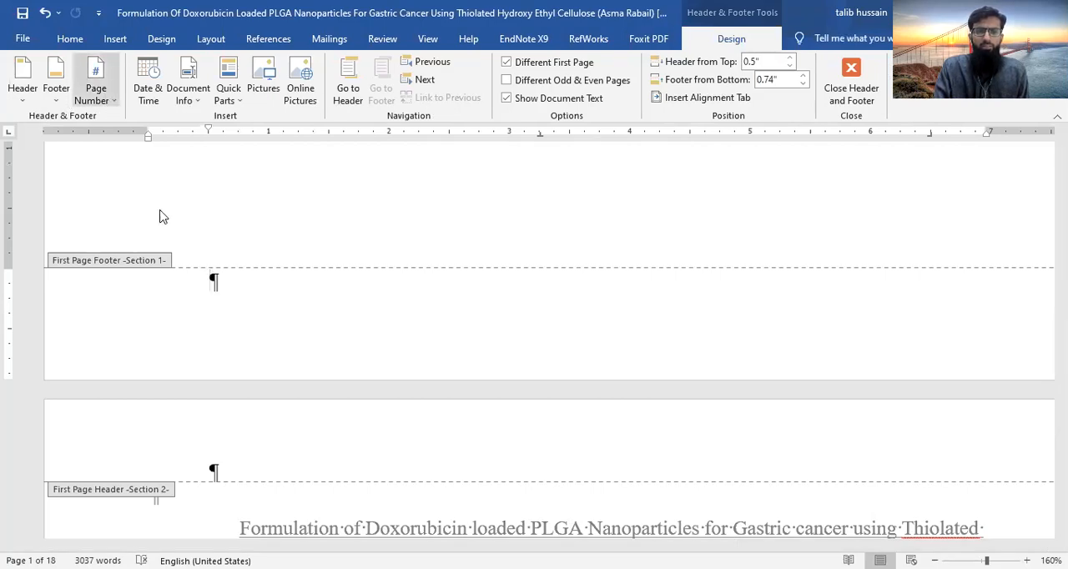
pyautogui.click(622, 201)
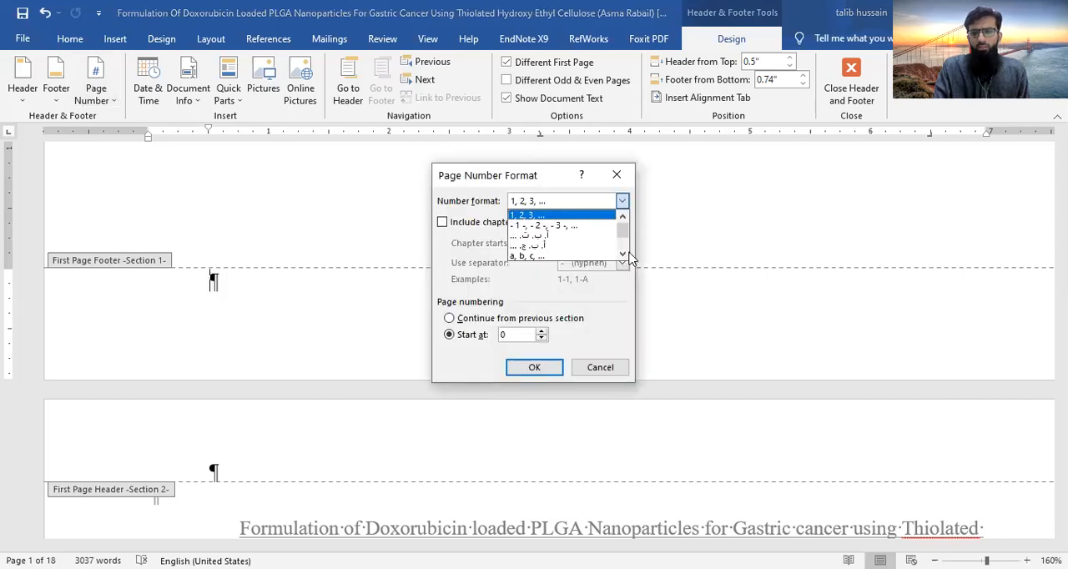
pyautogui.scroll(-3, 621, 259)
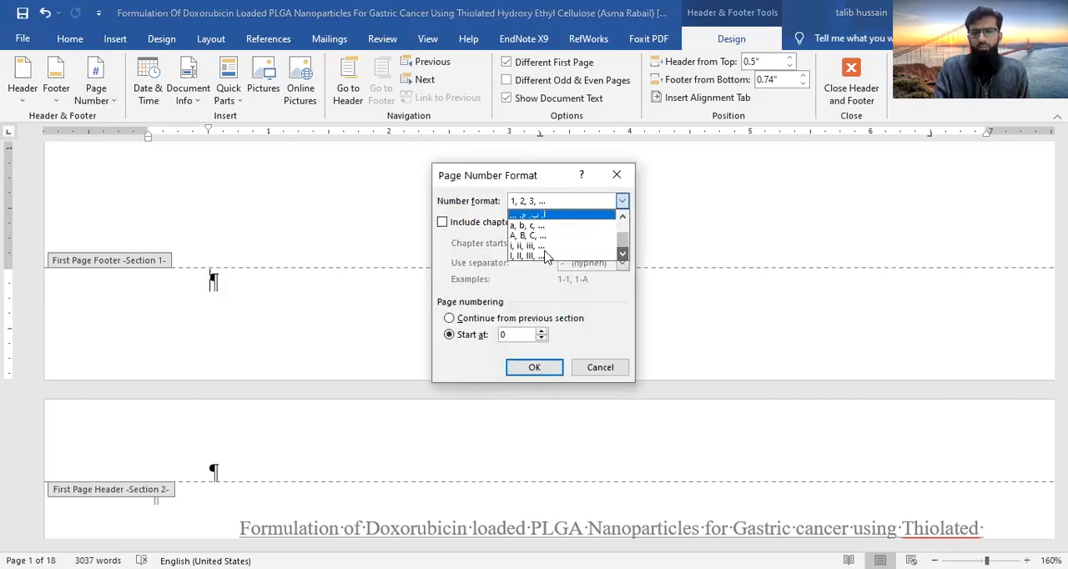
pyautogui.click(523, 334)
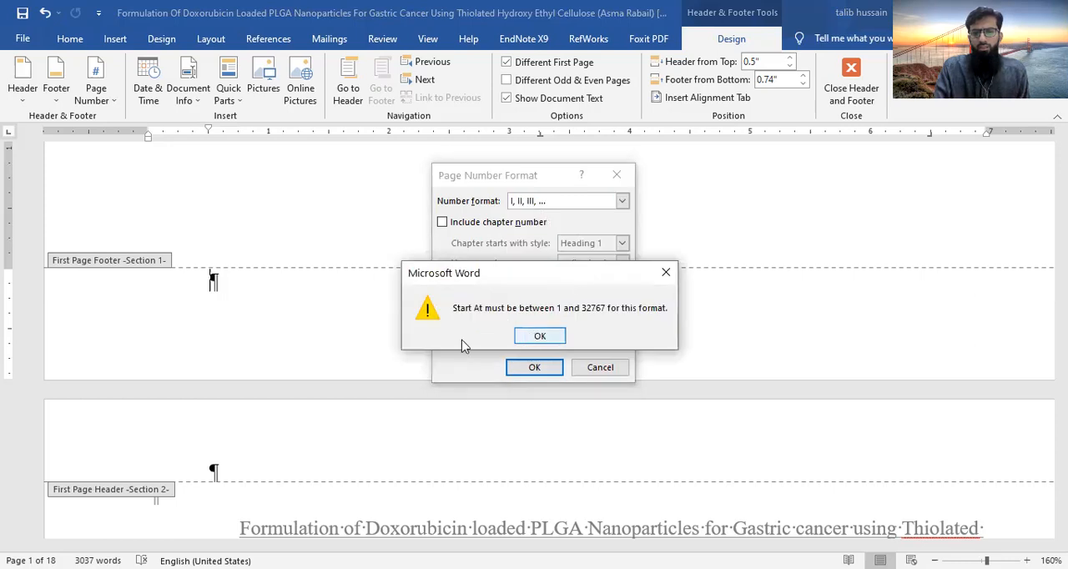
pyautogui.press('Return')
pyautogui.click(541, 332)
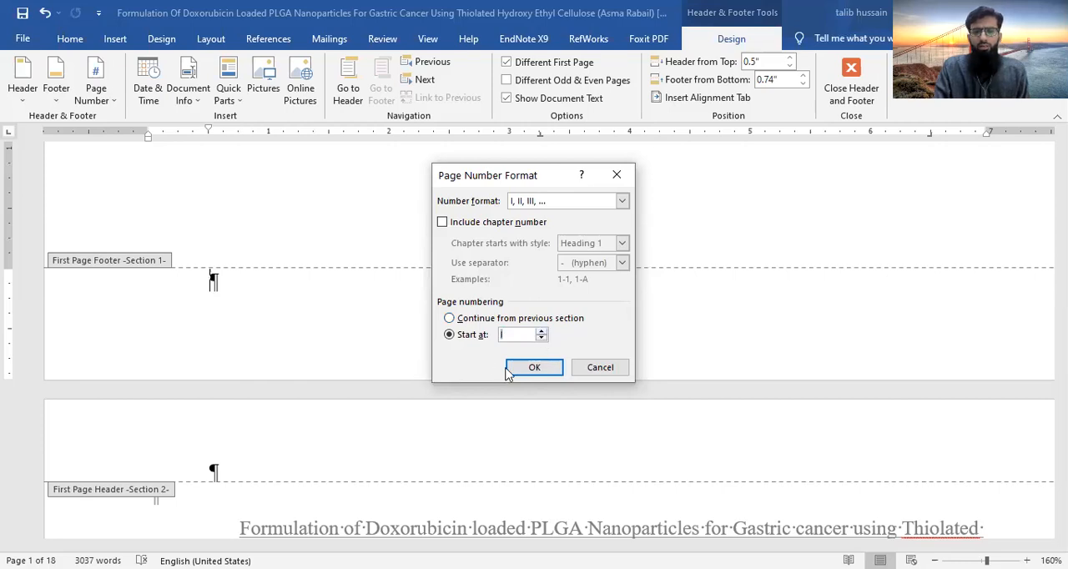
pyautogui.click(535, 370)
pyautogui.click(535, 371)
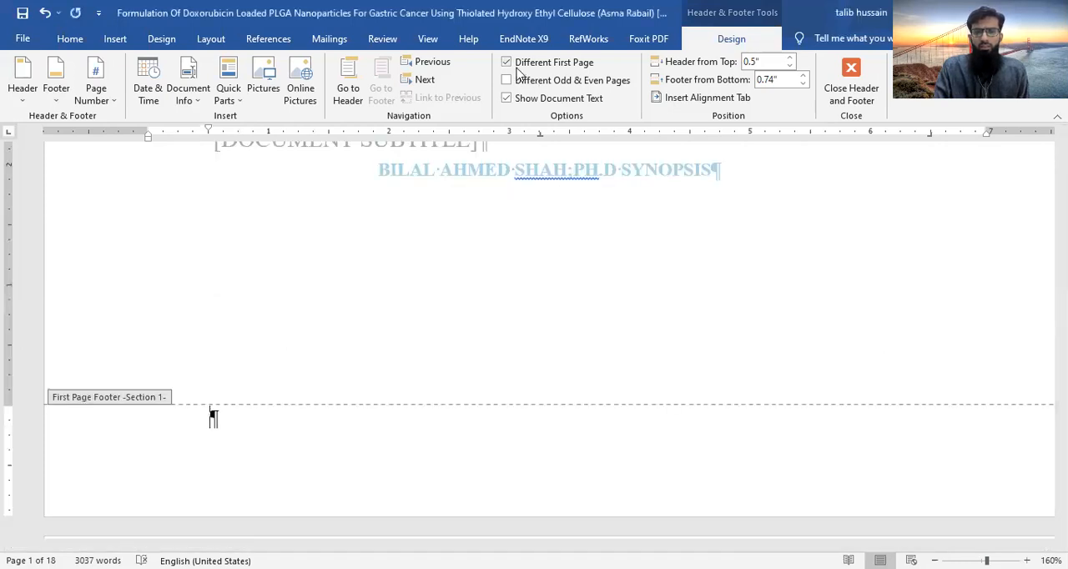
# - Turn off the different first page option for section 1 and check the footer of section 2
pyautogui.click(506, 63)
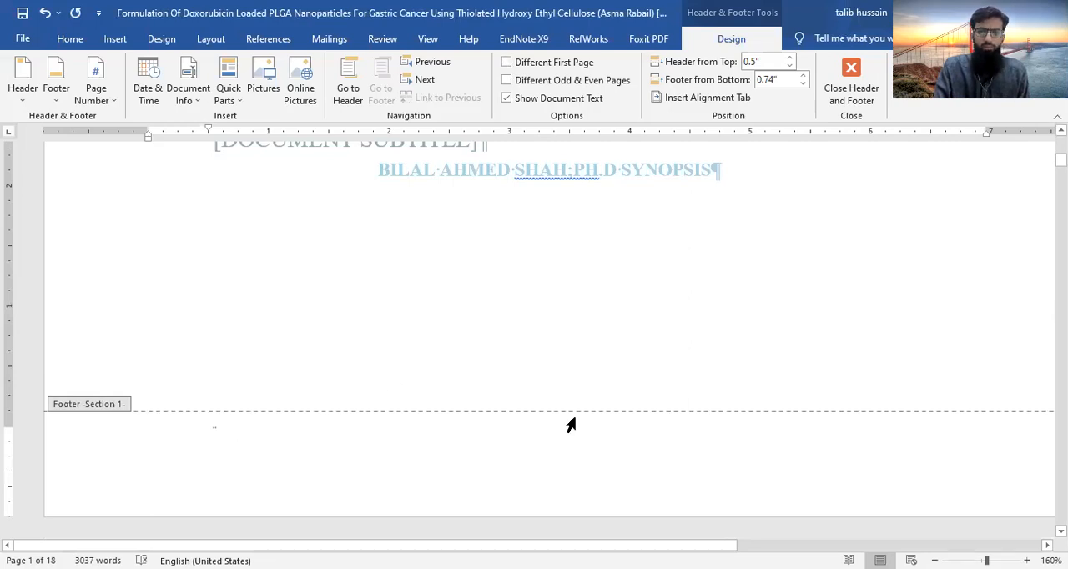
pyautogui.scroll(-5, 589, 292)
pyautogui.scroll(-3, 588, 293)
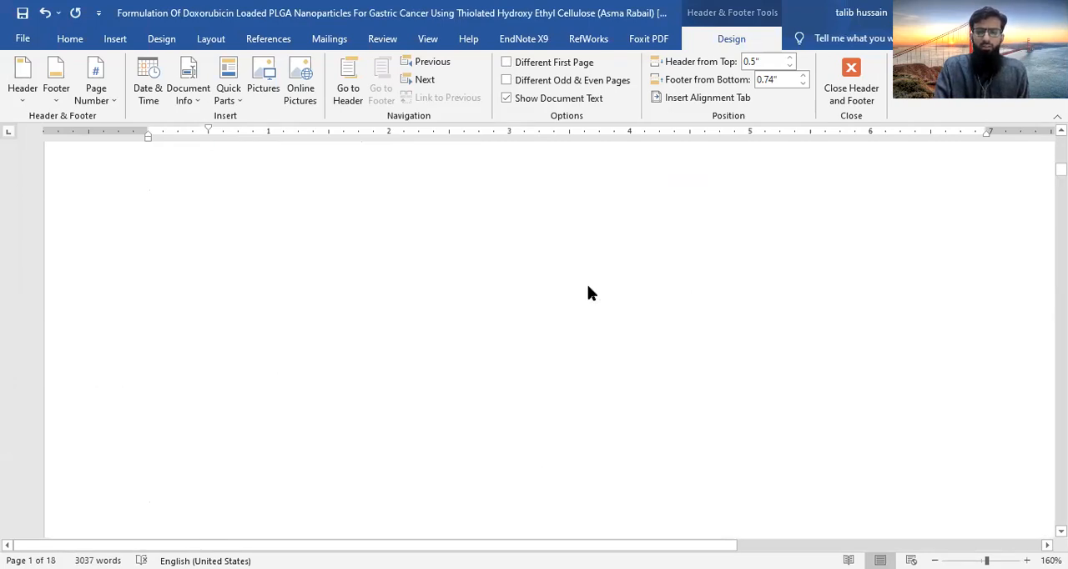
pyautogui.scroll(-1, 589, 293)
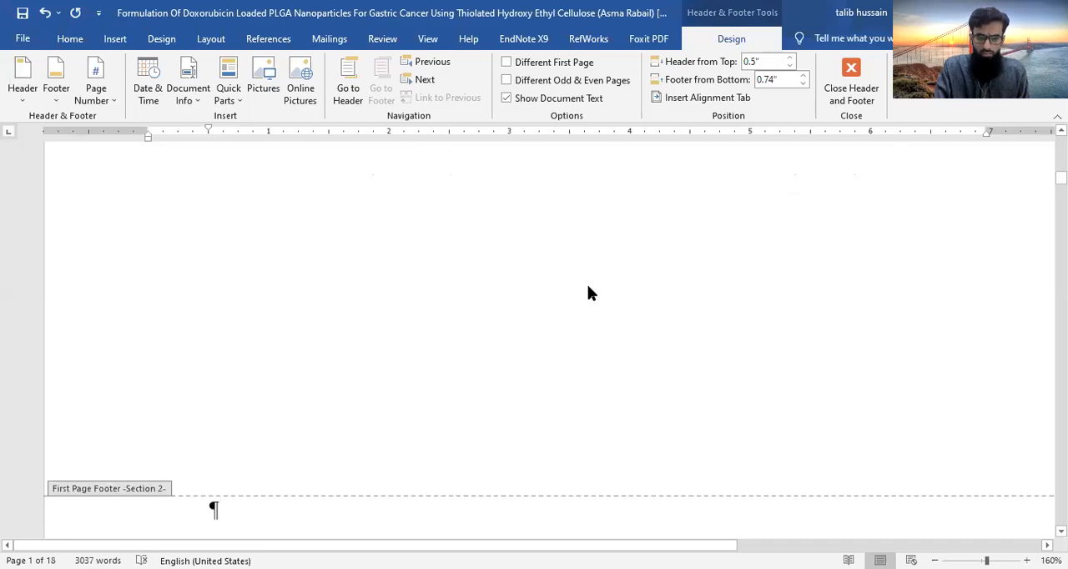
pyautogui.scroll(-3, 588, 293)
pyautogui.scroll(3, 588, 293)
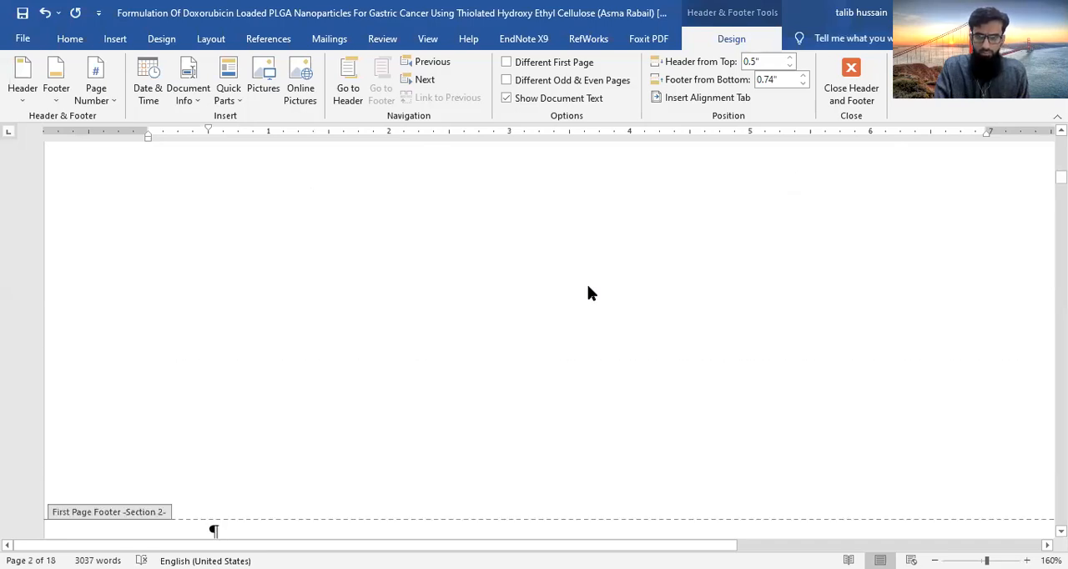
pyautogui.scroll(1, 588, 293)
pyautogui.scroll(1, 589, 288)
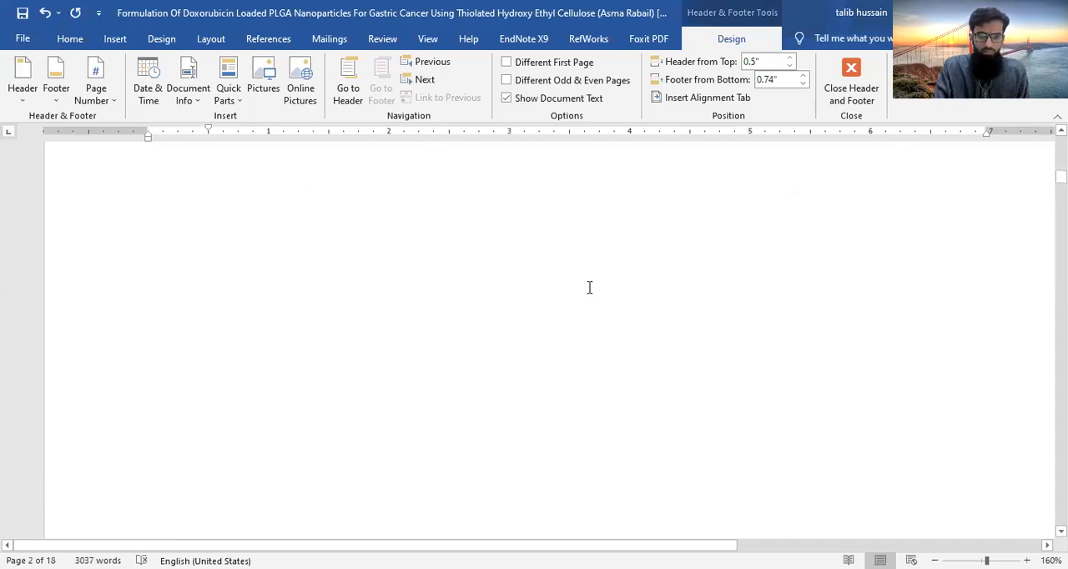
# - Unlink section 2's first page footer from the previous section, and link it again
pyautogui.scroll(-6, 206, 315)
pyautogui.click(208, 270)
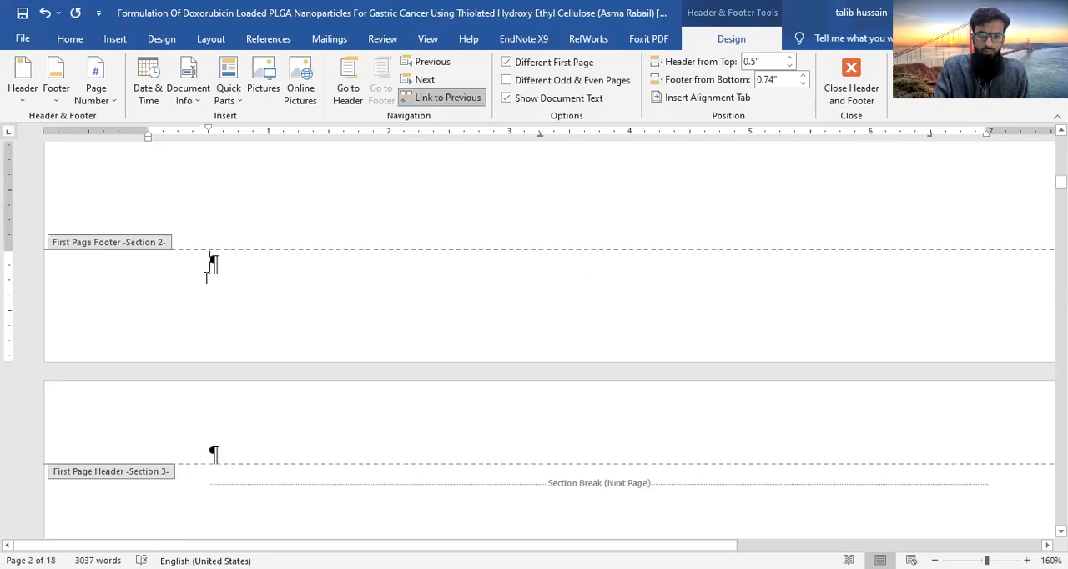
pyautogui.click(446, 99)
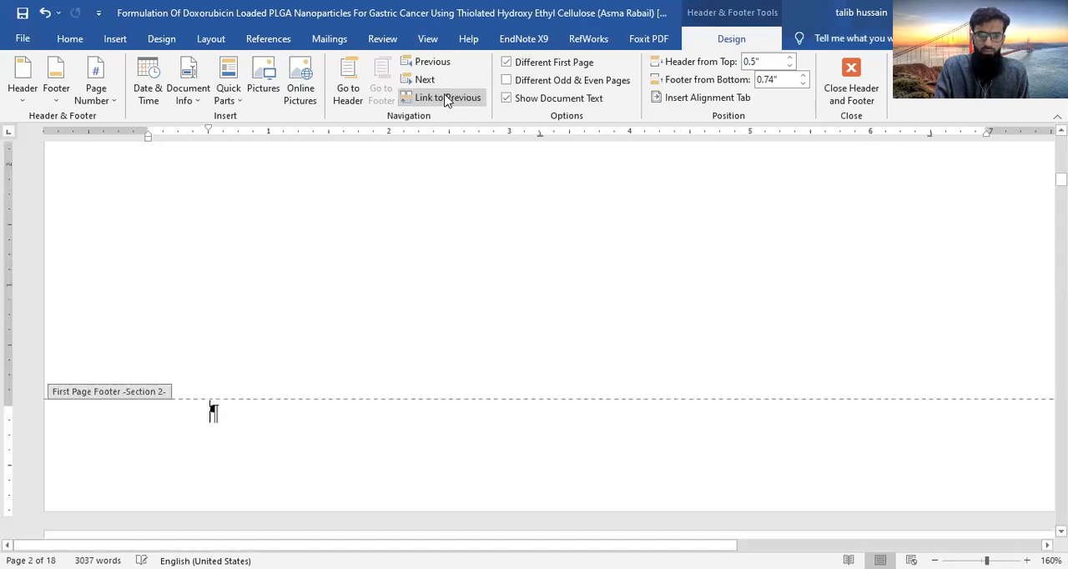
pyautogui.click(446, 99)
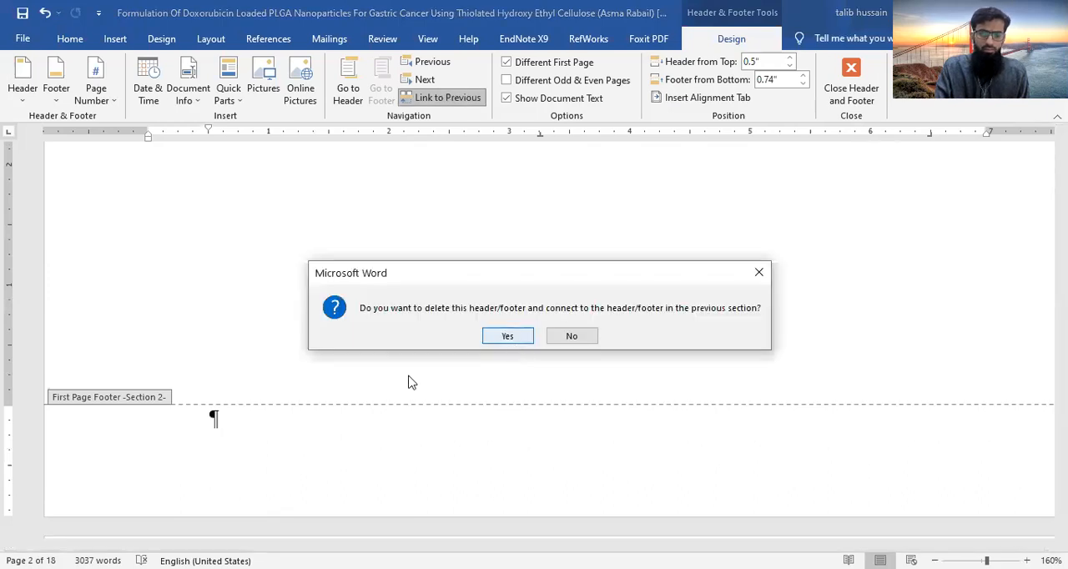
pyautogui.press('Return')
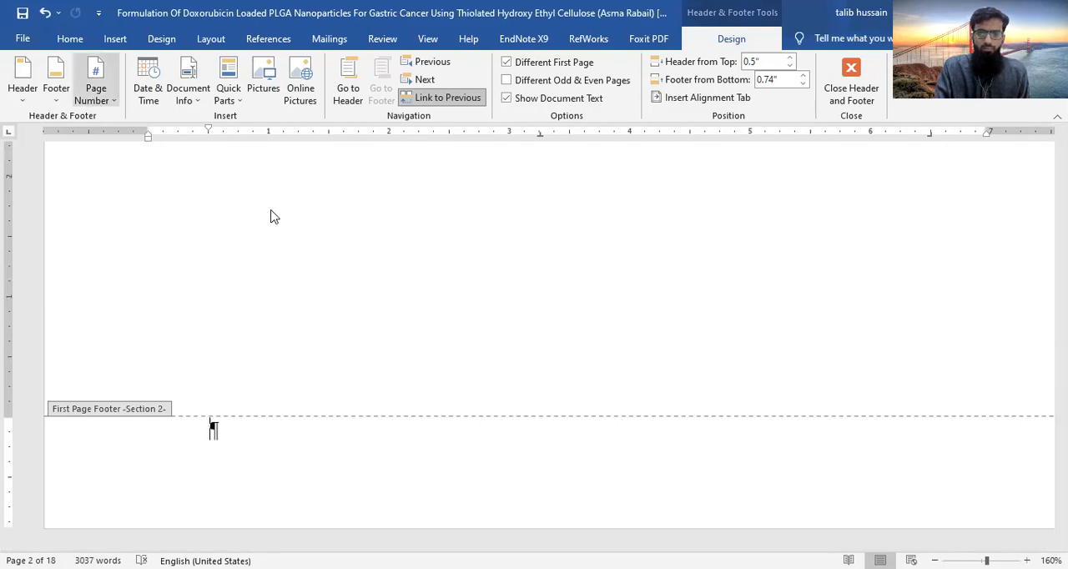
# - Set section 2's page numbers to the I, II, III format, continuing from the previous section
pyautogui.click(624, 197)
pyautogui.moveTo(620, 233); pyautogui.dragTo(621, 260)
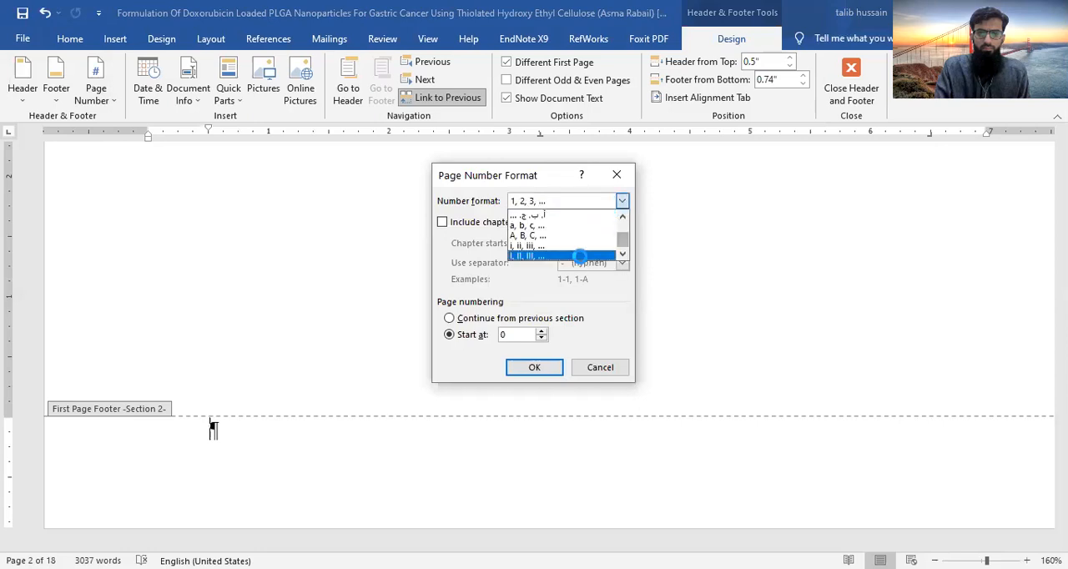
pyautogui.click(584, 260)
pyautogui.click(534, 368)
pyautogui.click(539, 336)
pyautogui.click(450, 318)
pyautogui.click(622, 202)
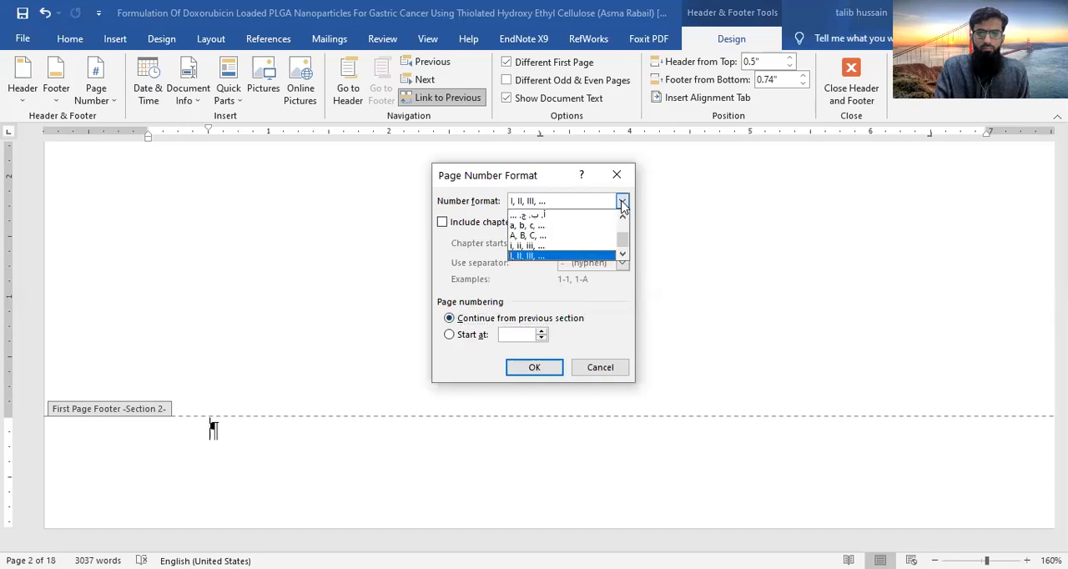
pyautogui.click(533, 259)
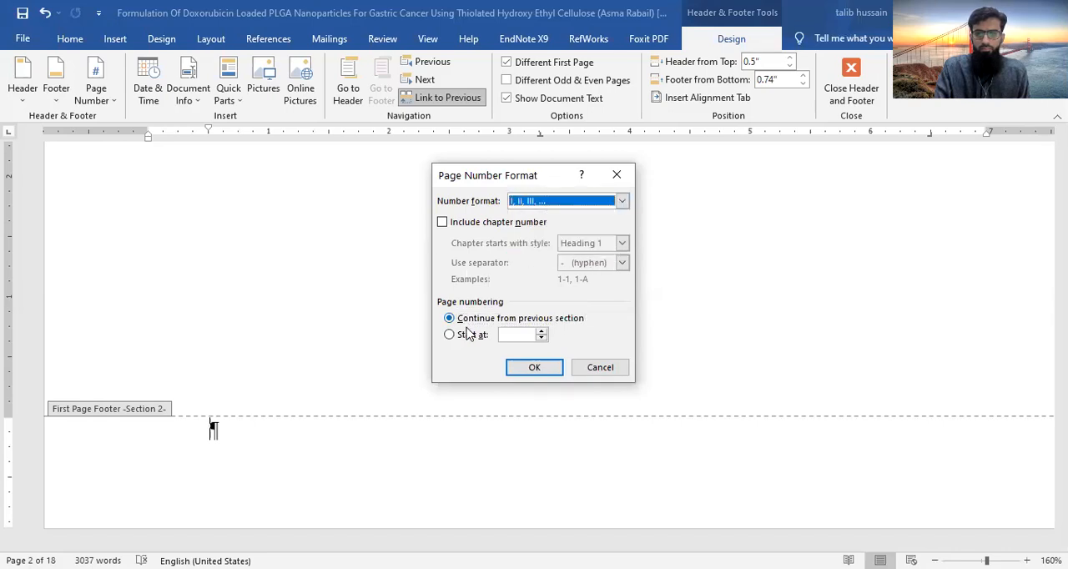
pyautogui.click(528, 371)
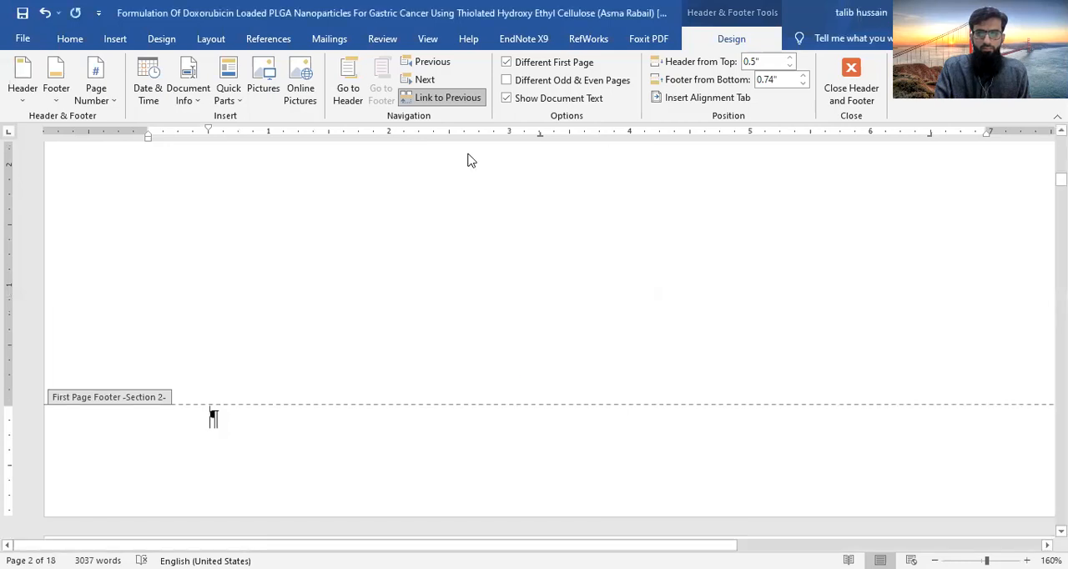
pyautogui.scroll(-4, 359, 314)
pyautogui.scroll(-4, 360, 314)
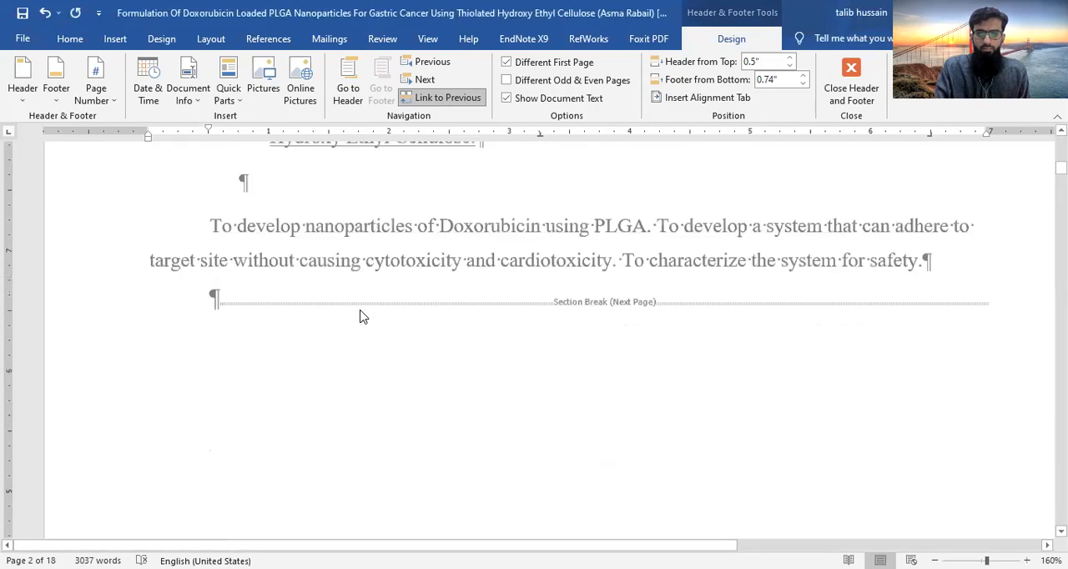
# - Turn off the different first page option for section 2 and check its header and footer
pyautogui.scroll(8, 363, 315)
pyautogui.scroll(-4, 360, 314)
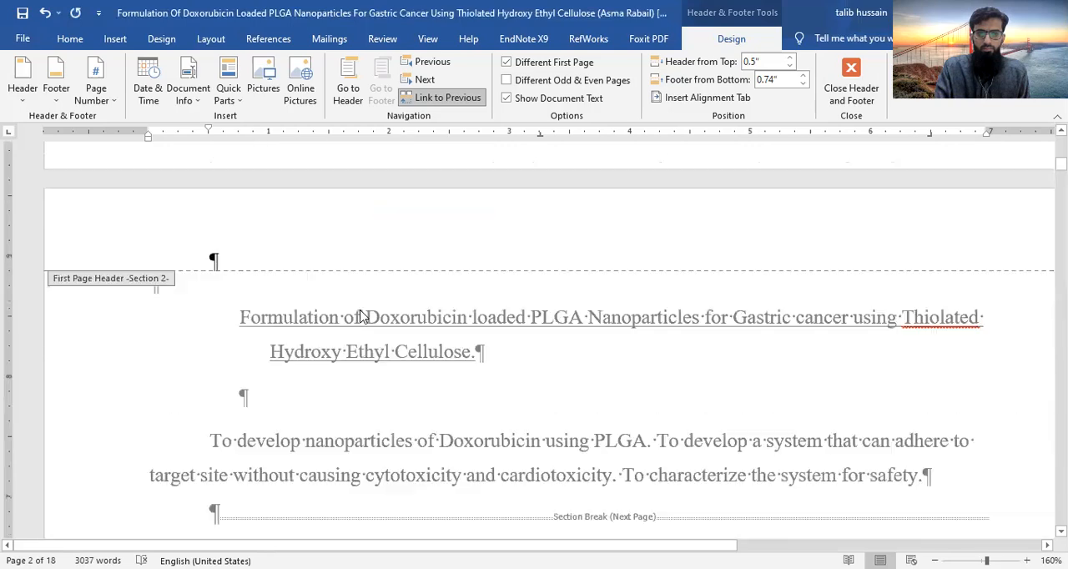
pyautogui.click(507, 62)
pyautogui.scroll(-6, 476, 388)
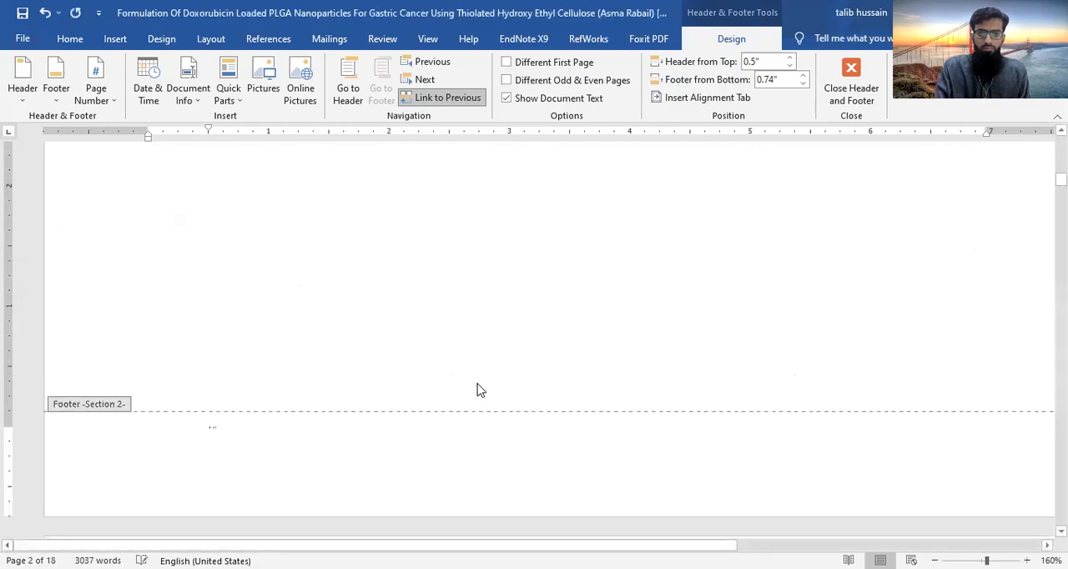
pyautogui.scroll(2, 480, 390)
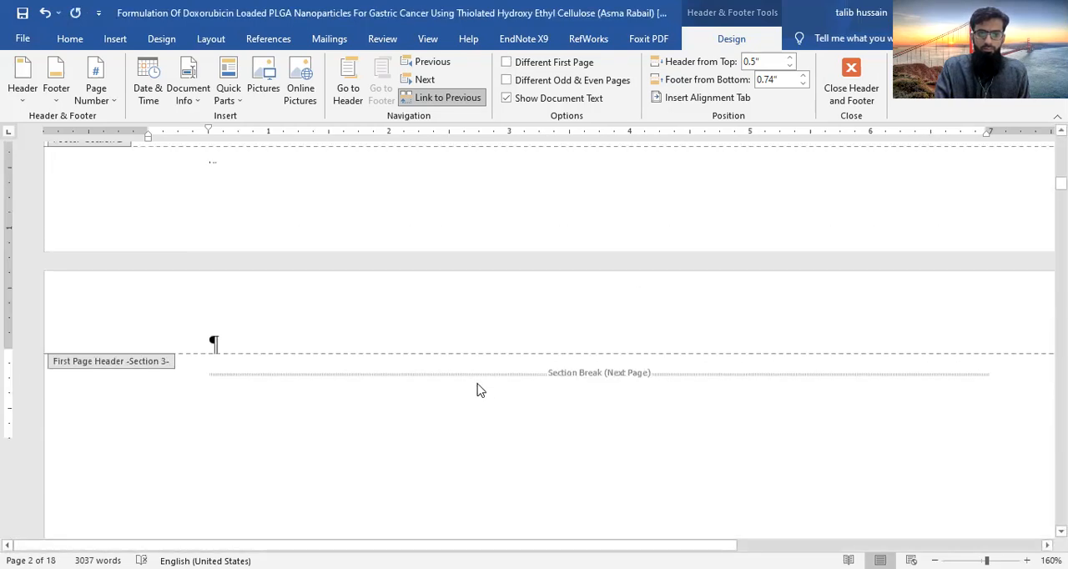
pyautogui.scroll(3, 479, 389)
pyautogui.scroll(-1, 301, 382)
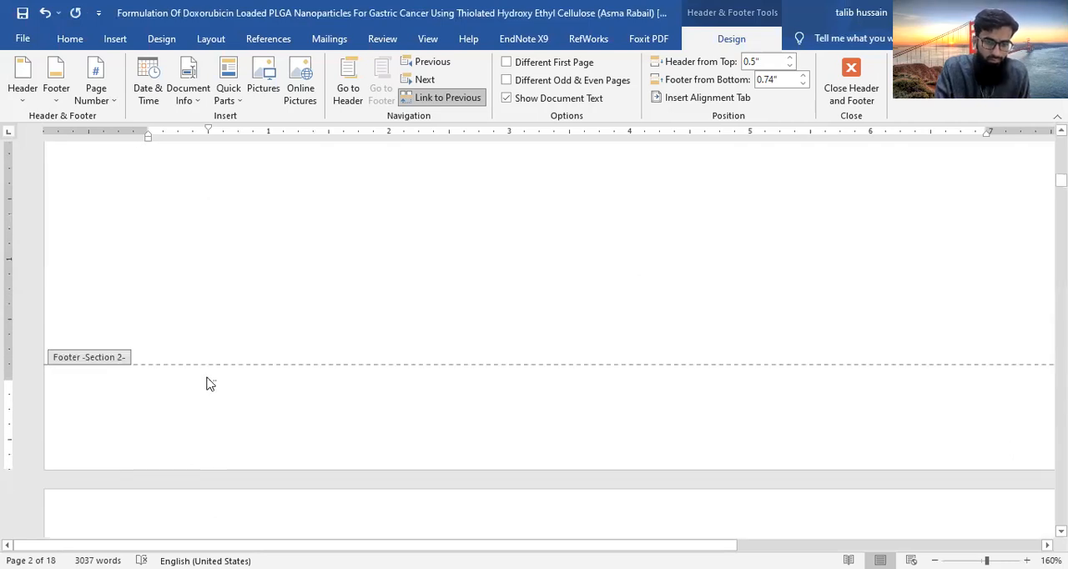
pyautogui.scroll(3, 517, 412)
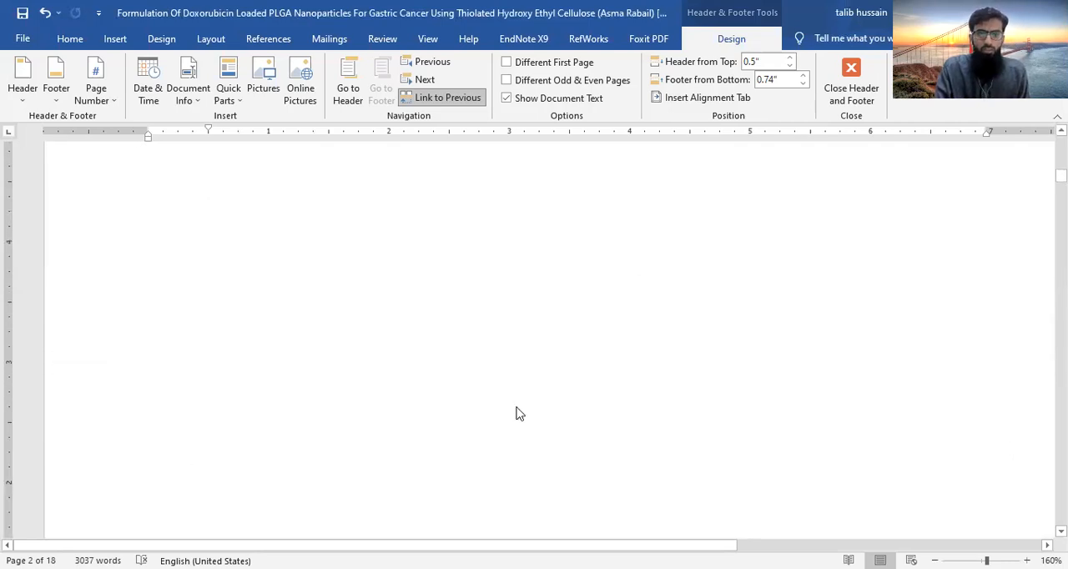
pyautogui.scroll(4, 517, 412)
pyautogui.scroll(1, 517, 412)
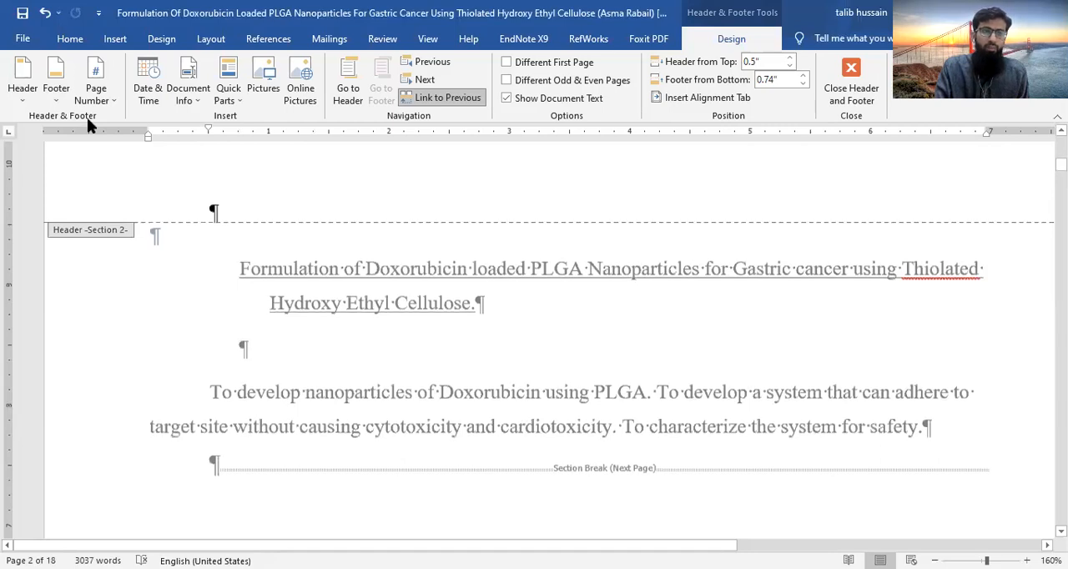
# - Try to enlarge the tiny text in section 2's footer by increasing its font size up to 130
pyautogui.scroll(-3, 87, 118)
pyautogui.click(75, 44)
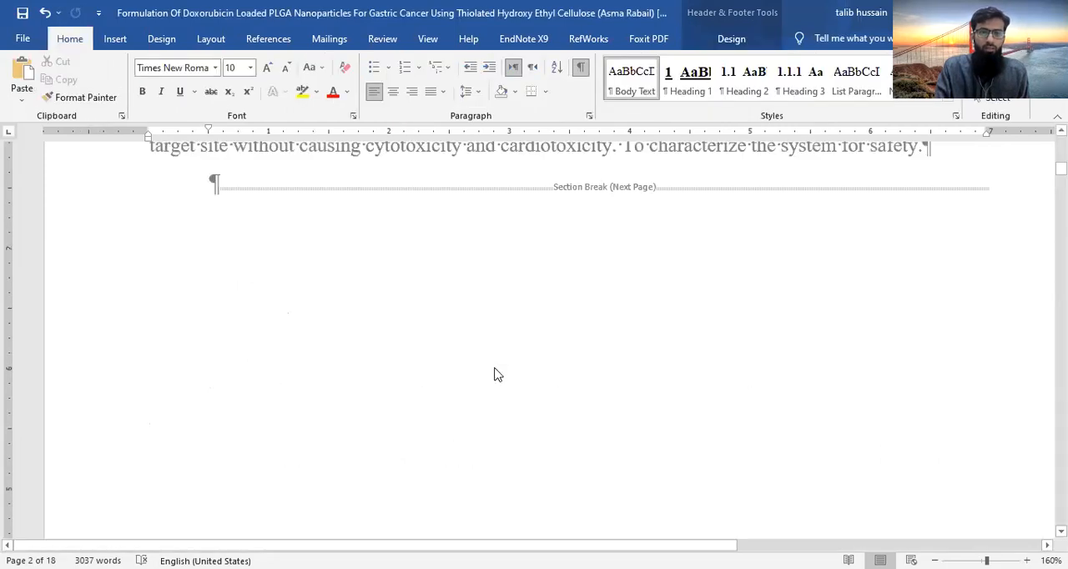
pyautogui.scroll(-5, 494, 375)
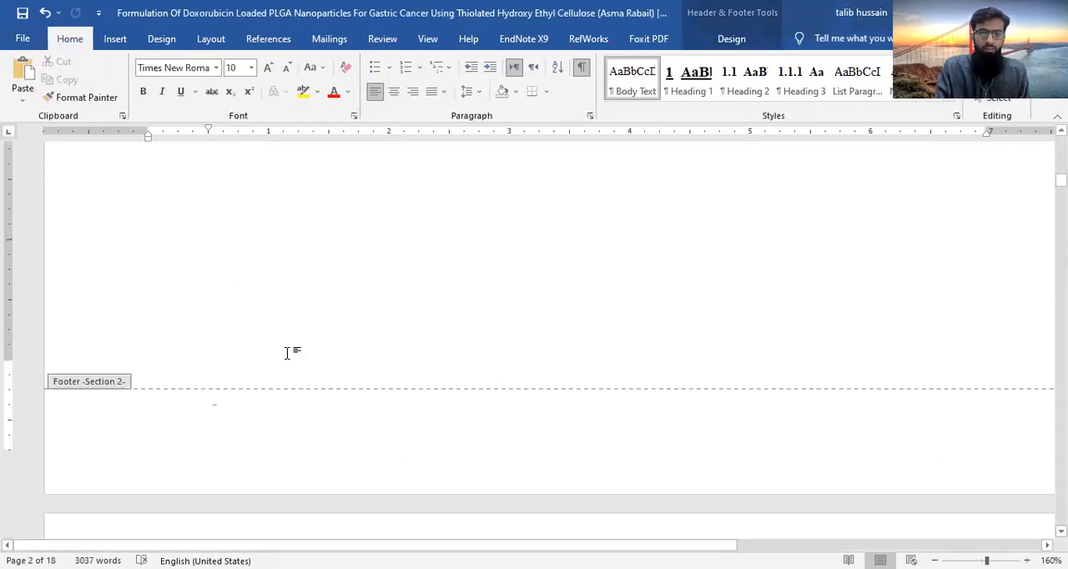
pyautogui.scroll(-1, 238, 356)
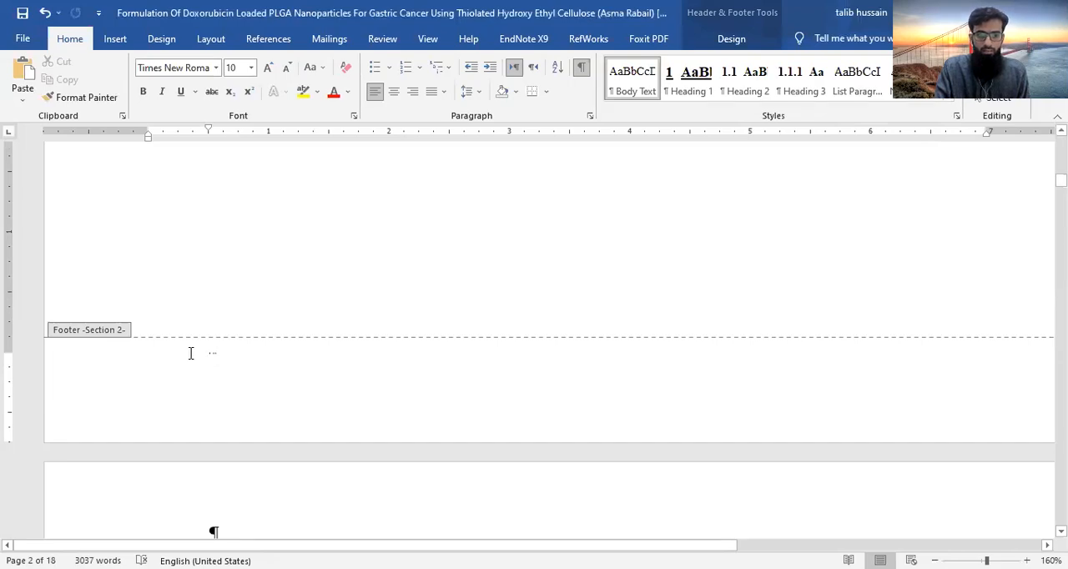
pyautogui.moveTo(191, 353); pyautogui.dragTo(255, 354)
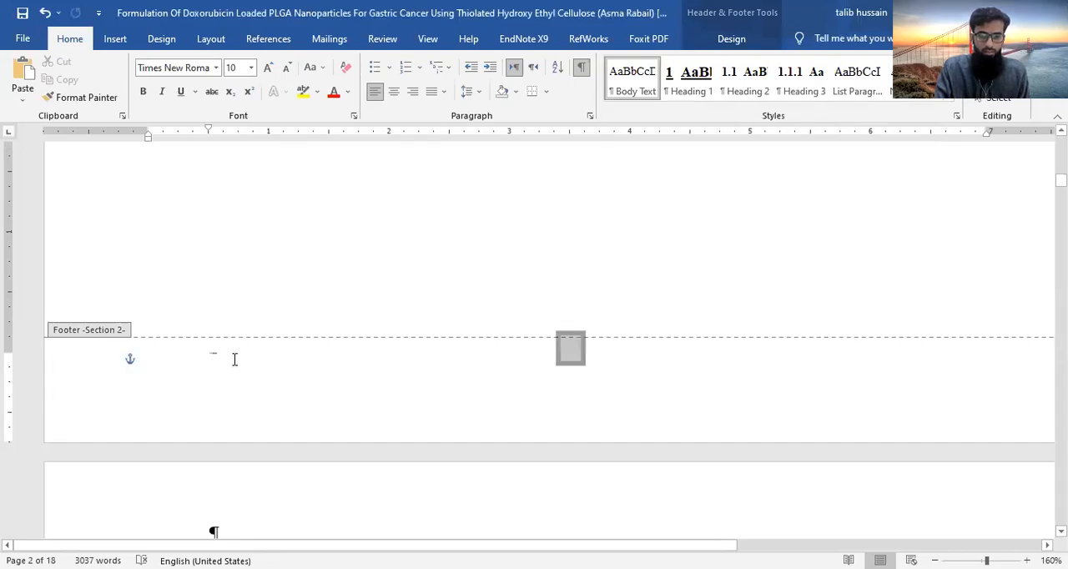
pyautogui.click(218, 356)
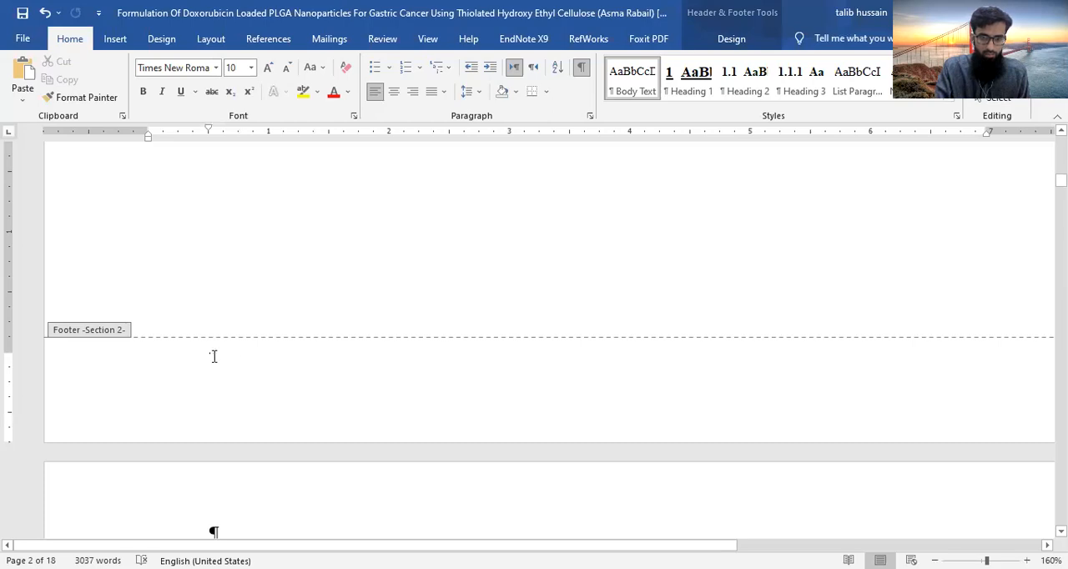
pyautogui.moveTo(214, 356); pyautogui.dragTo(265, 360)
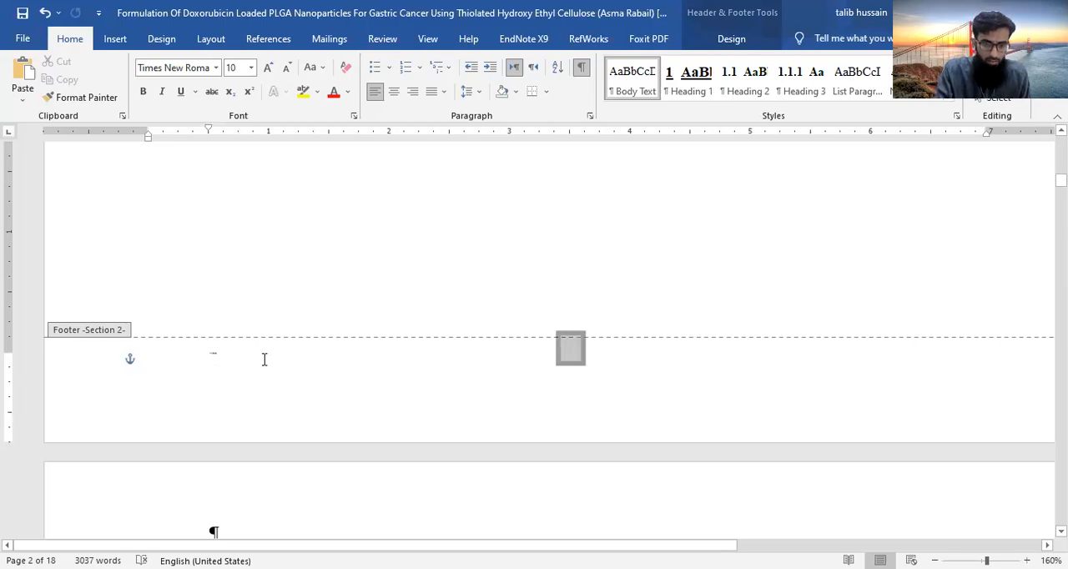
pyautogui.click(265, 69)
pyautogui.click(265, 69)
pyautogui.click(266, 69)
pyautogui.click(266, 69)
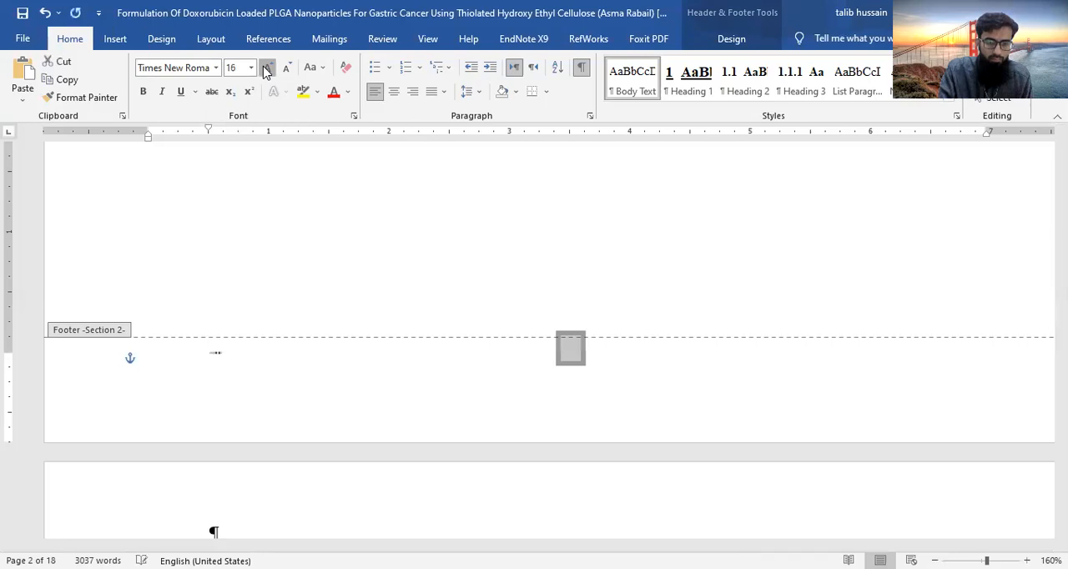
pyautogui.click(265, 68)
pyautogui.click(265, 69)
pyautogui.click(265, 68)
pyautogui.click(265, 68)
pyautogui.click(266, 68)
pyautogui.click(265, 68)
pyautogui.click(266, 68)
pyautogui.click(266, 68)
pyautogui.click(266, 69)
pyautogui.click(265, 68)
pyautogui.click(265, 69)
pyautogui.click(265, 68)
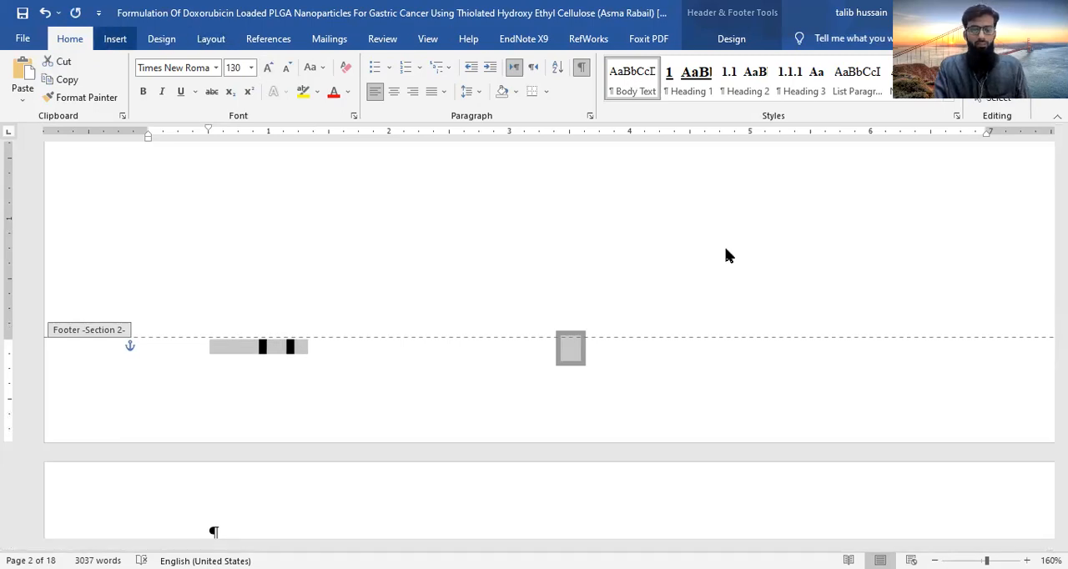
# - Undo the footer font size increases and section 2's different first page change, and leave the footer
pyautogui.hotkey('ctrl', 'z')
pyautogui.hotkey('ctrl', 'z')
pyautogui.hotkey('ctrl', 'z')
pyautogui.hotkey('ctrl', 'z')
pyautogui.hotkey('ctrl', 'z')
pyautogui.hotkey('ctrl', 'z')
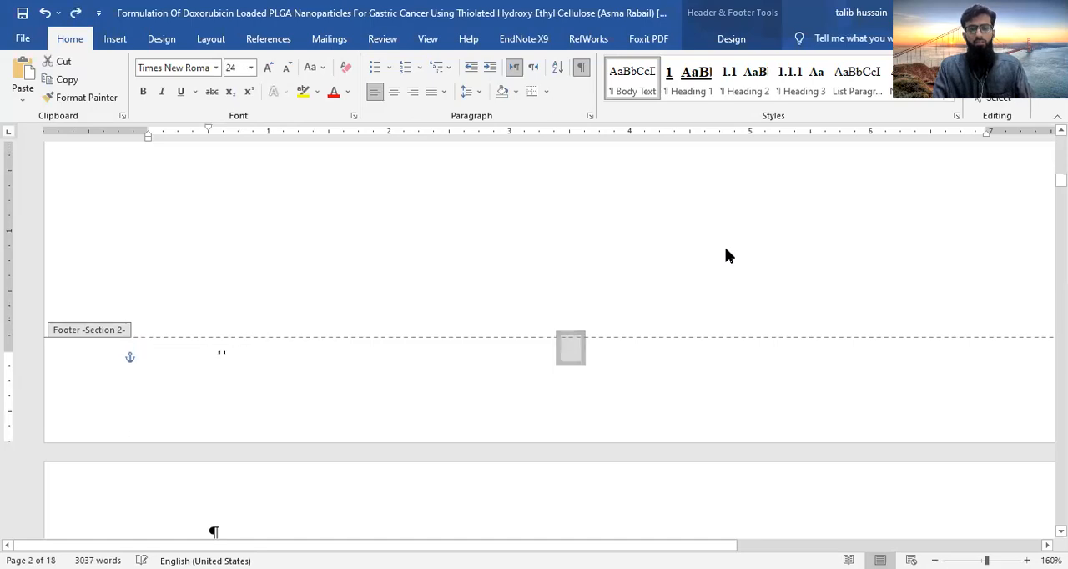
pyautogui.hotkey('ctrl', 'z')
pyautogui.press('Escape')
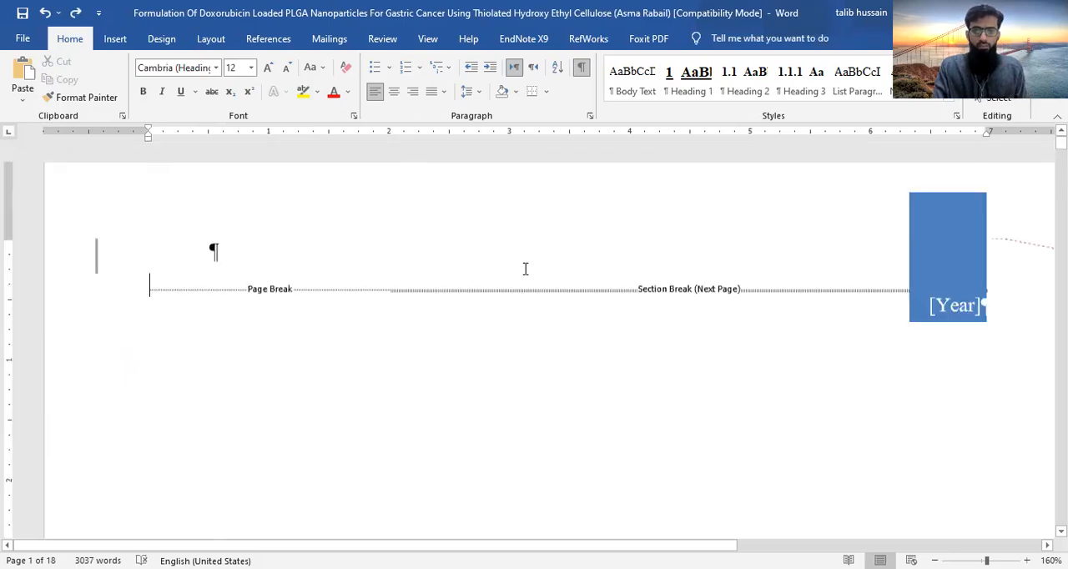
# - Open the cover page's footer and turn on the different first page option for section 1
pyautogui.scroll(-5, 526, 269)
pyautogui.scroll(-5, 525, 271)
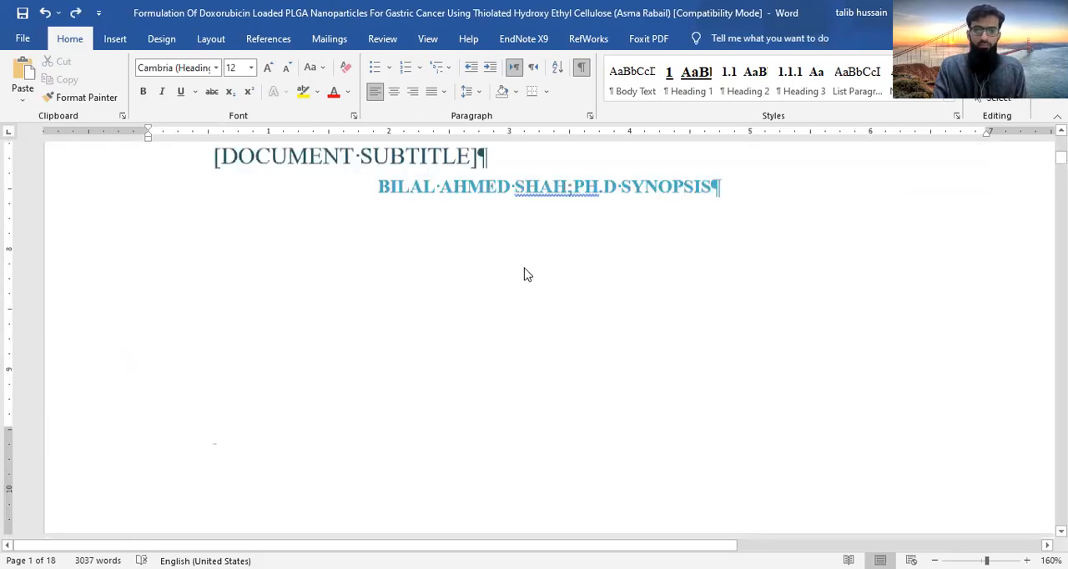
pyautogui.scroll(-5, 526, 274)
pyautogui.doubleClick(315, 278)
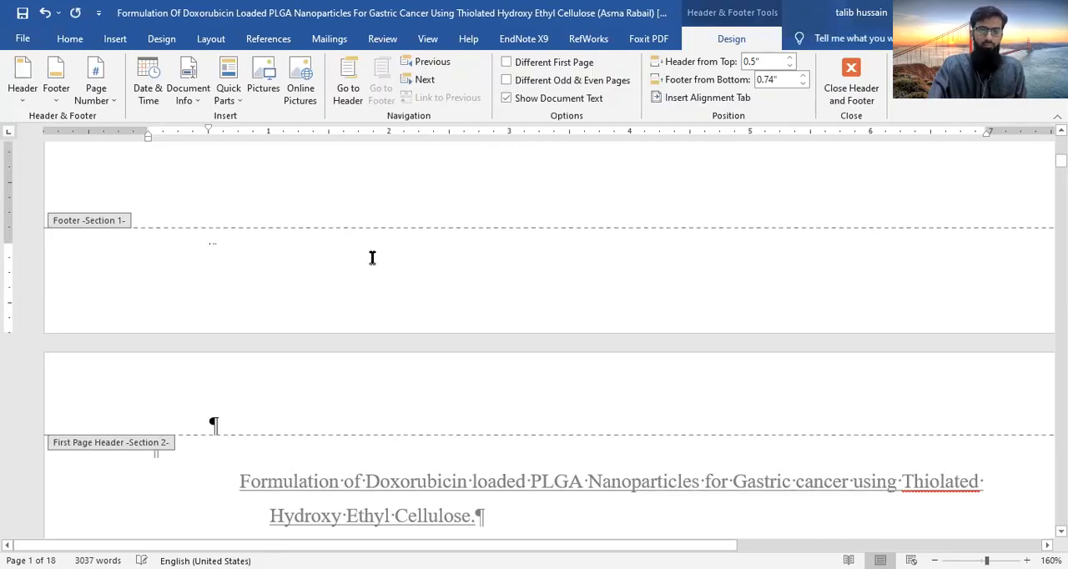
pyautogui.click(107, 100)
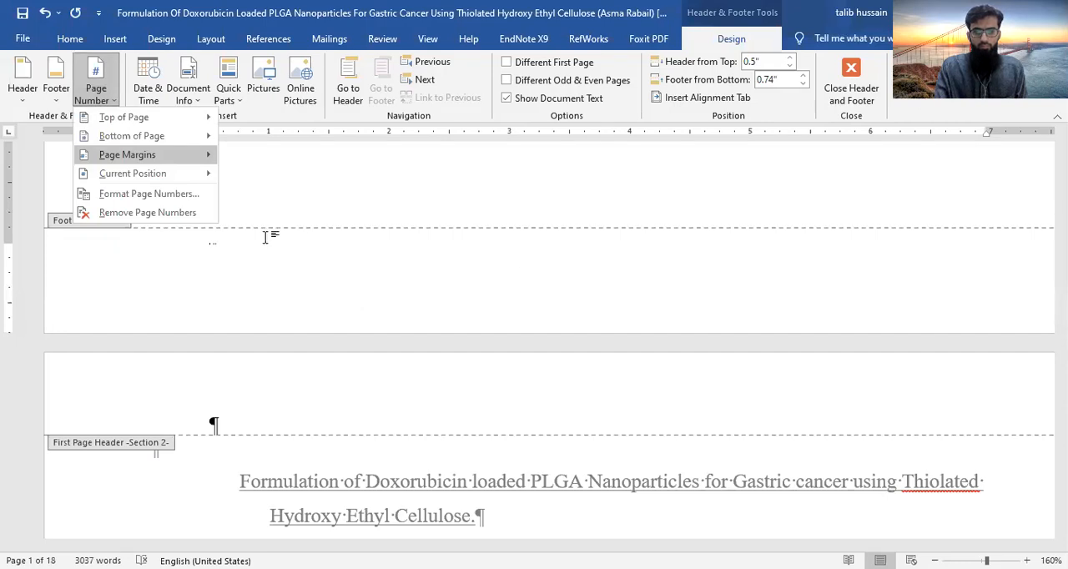
pyautogui.click(529, 240)
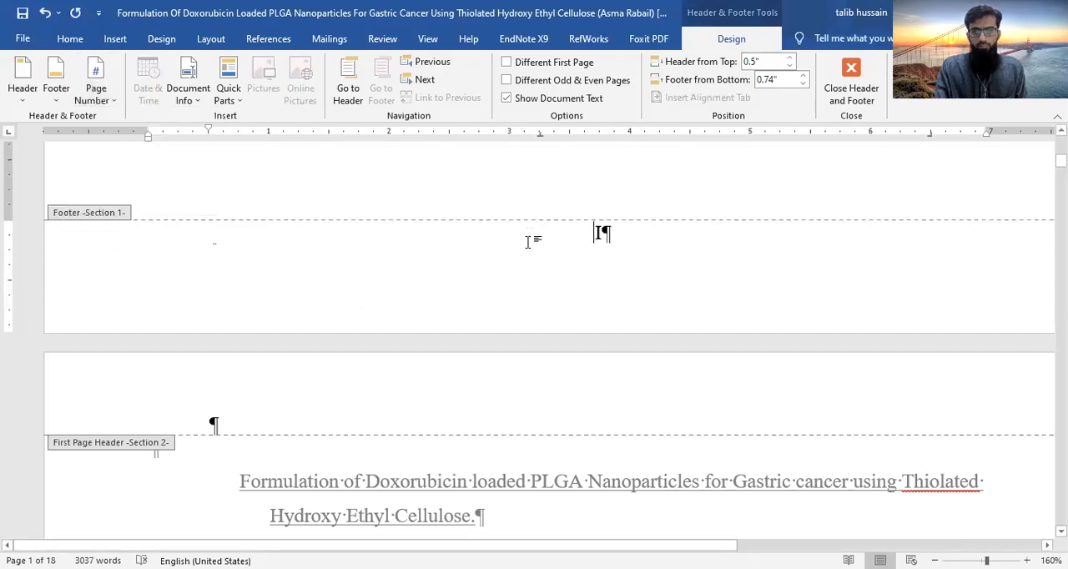
pyautogui.click(507, 63)
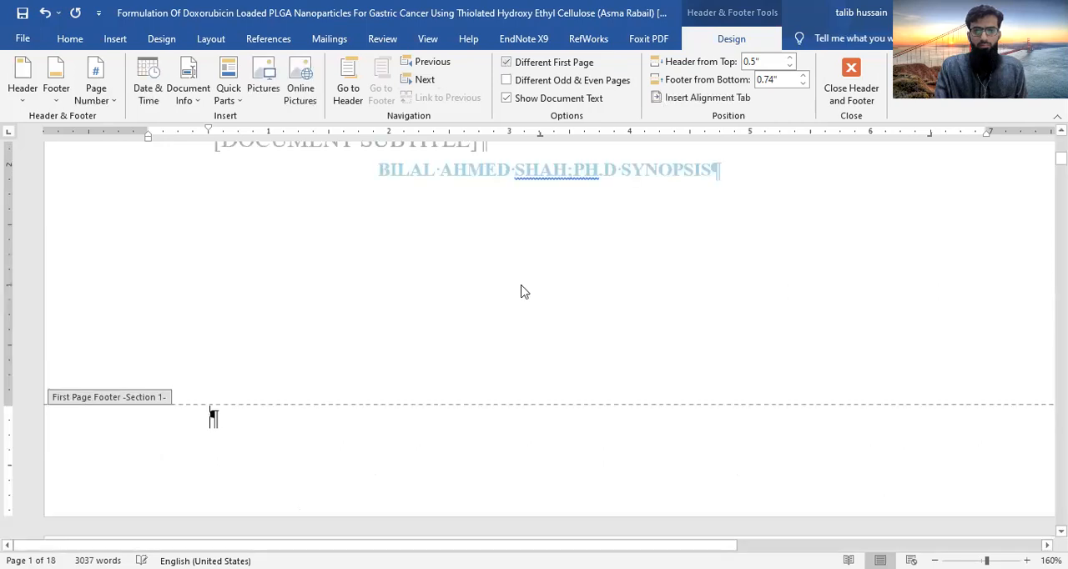
# - Insert a centred page number in section 2's first page footer
pyautogui.scroll(-10, 524, 292)
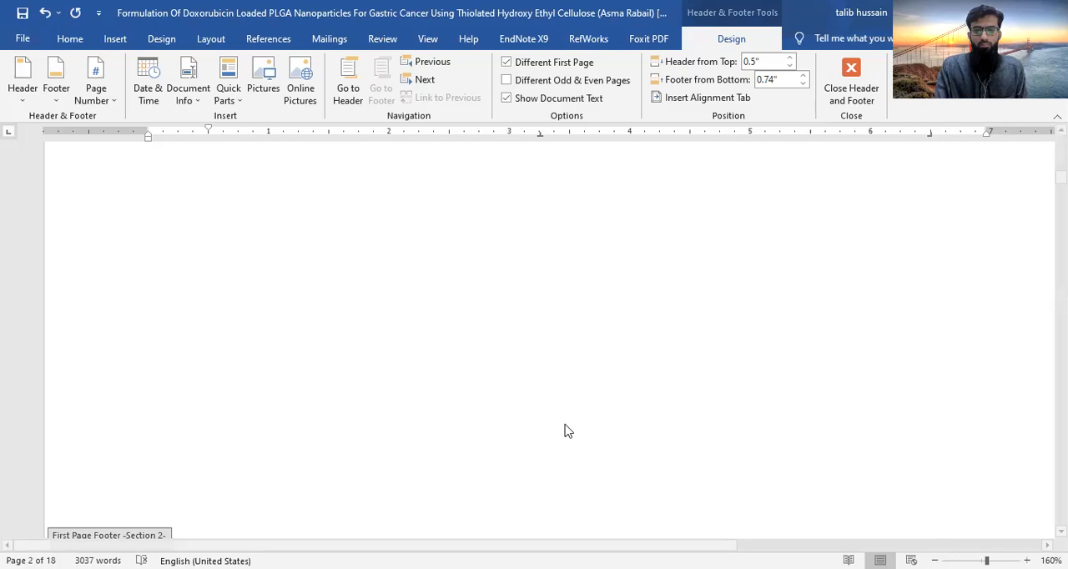
pyautogui.scroll(-4, 565, 429)
pyautogui.scroll(2, 566, 425)
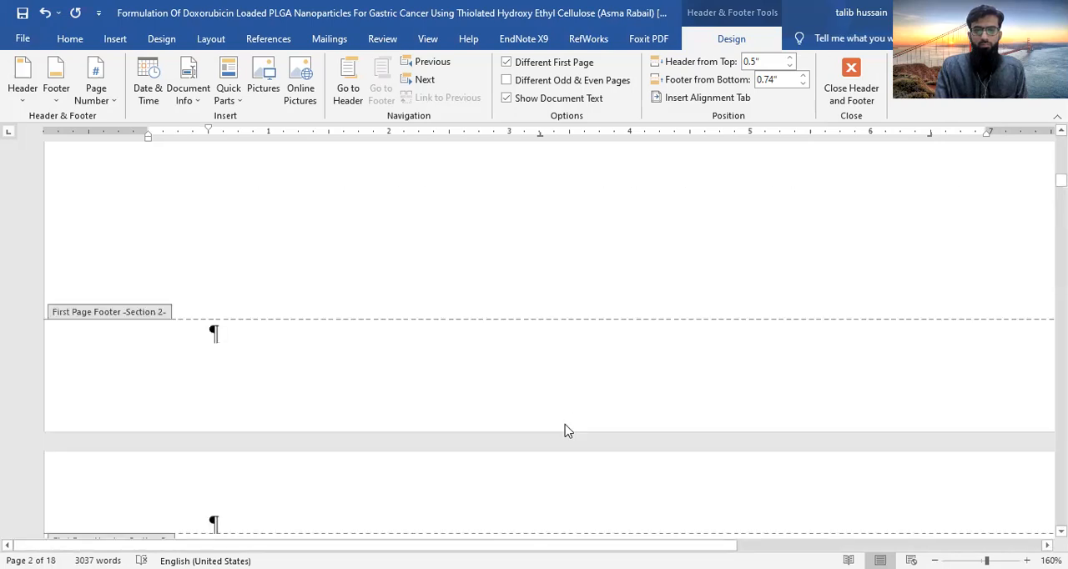
pyautogui.scroll(5, 564, 431)
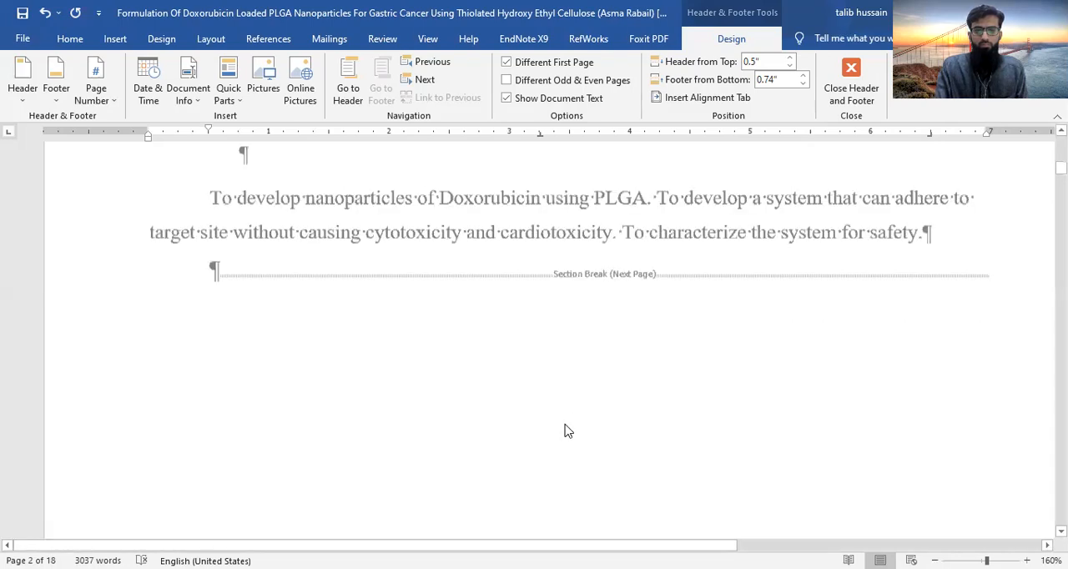
pyautogui.scroll(-3, 565, 427)
pyautogui.scroll(-3, 298, 278)
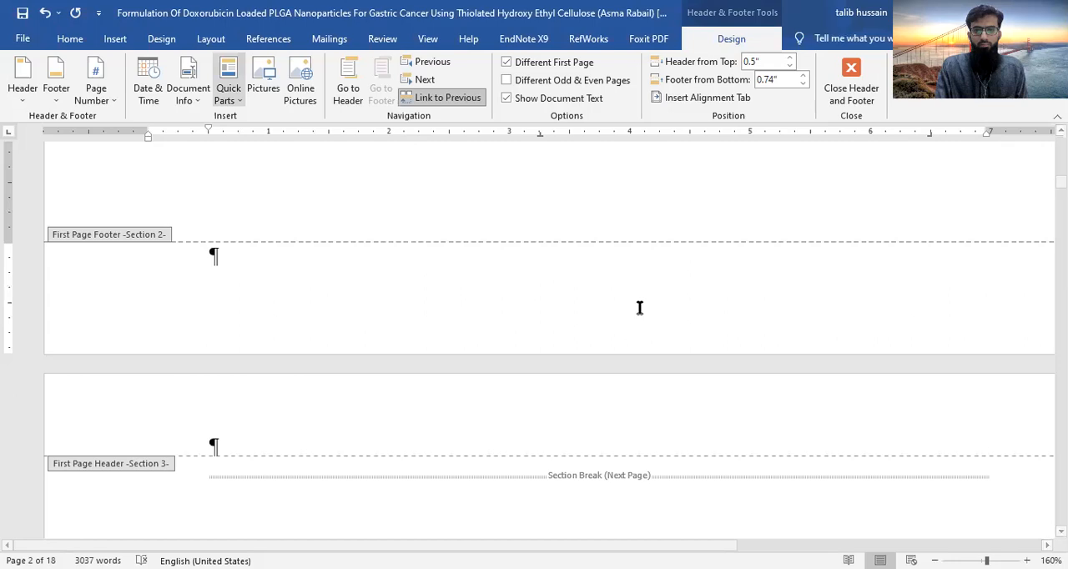
pyautogui.click(565, 243)
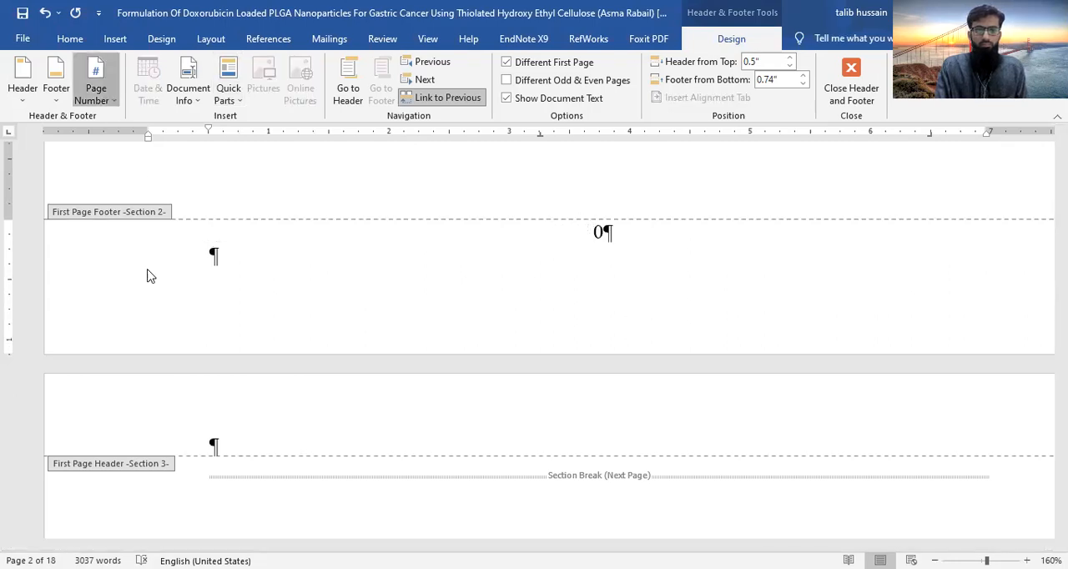
# - Set section 2's page numbers to the I, II, III format, continuing from the previous section
pyautogui.click(621, 201)
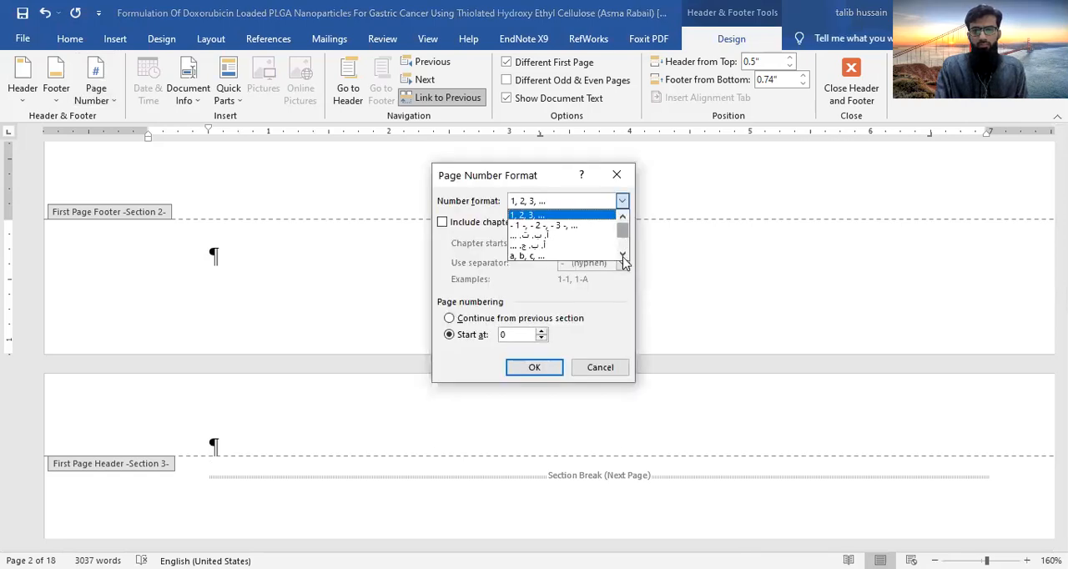
pyautogui.scroll(-1, 557, 267)
pyautogui.click(621, 202)
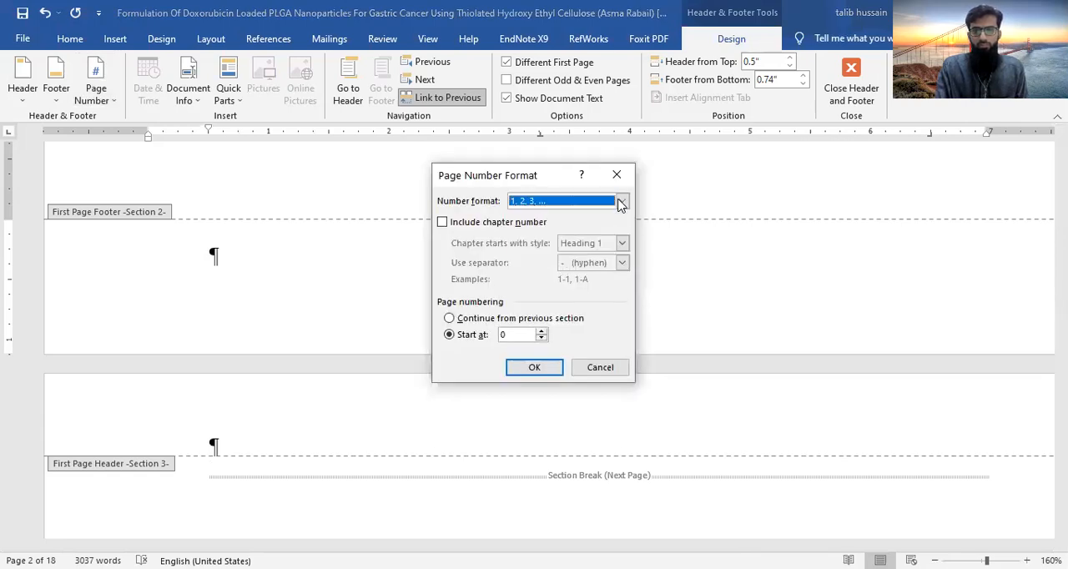
pyautogui.click(621, 202)
pyautogui.scroll(-1, 565, 261)
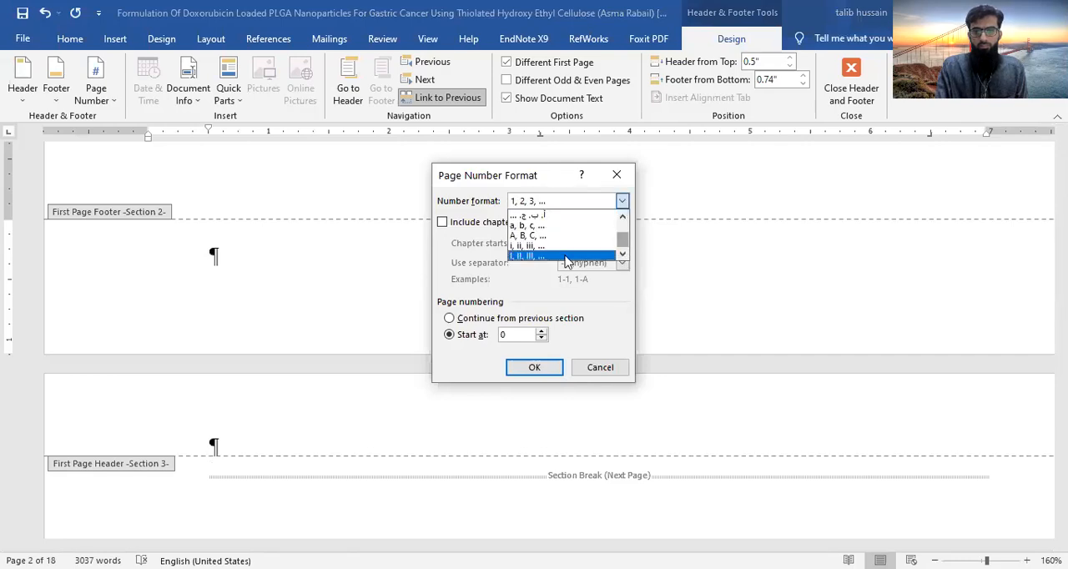
pyautogui.click(500, 334)
pyautogui.press('Return')
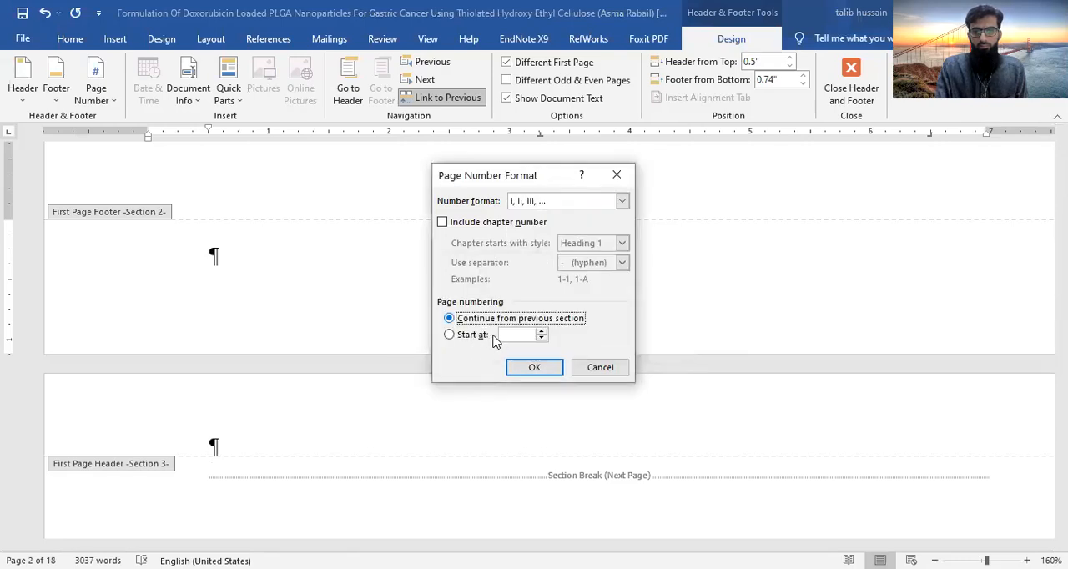
pyautogui.click(535, 370)
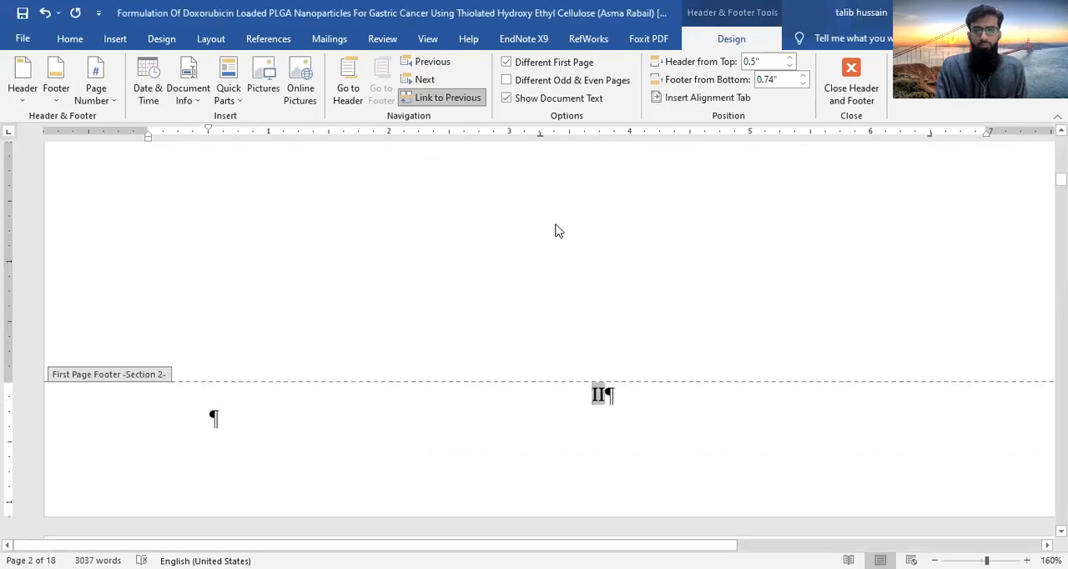
# - Try to change the different first page option in the cover page's section 1 footer
pyautogui.scroll(3, 558, 231)
pyautogui.scroll(10, 550, 292)
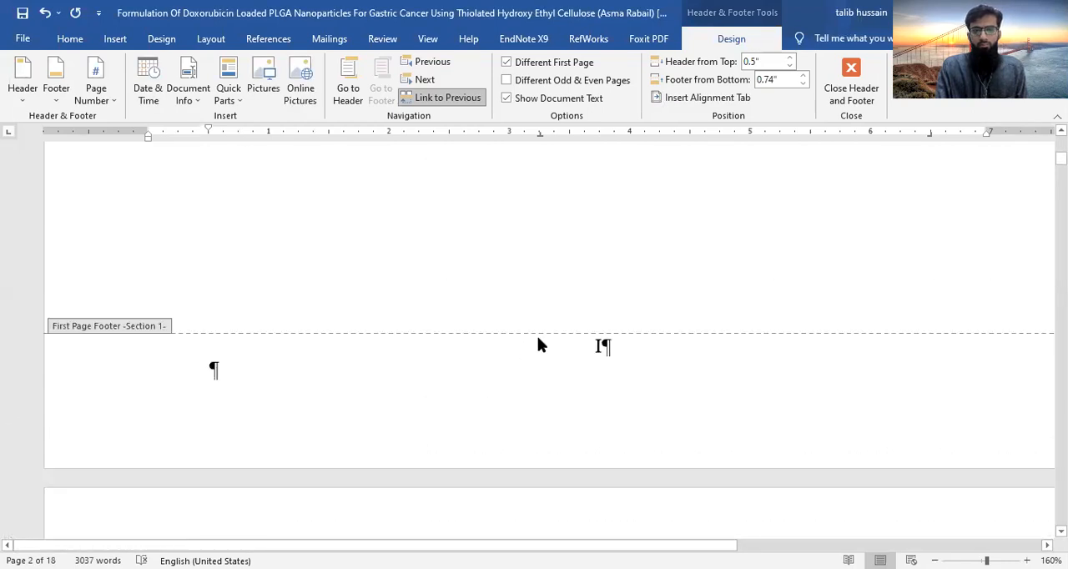
pyautogui.scroll(5, 538, 339)
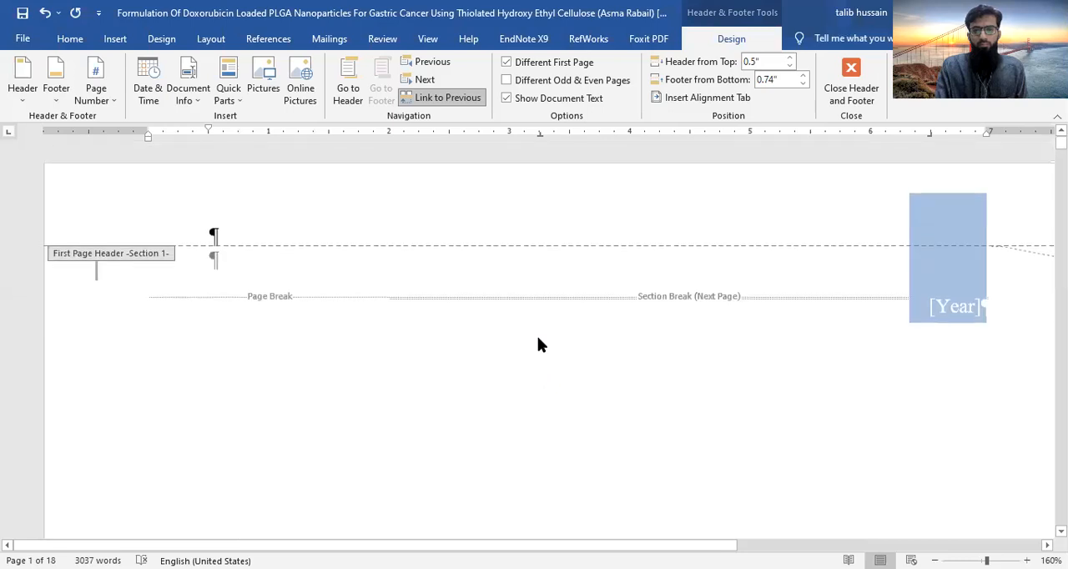
pyautogui.scroll(-10, 538, 342)
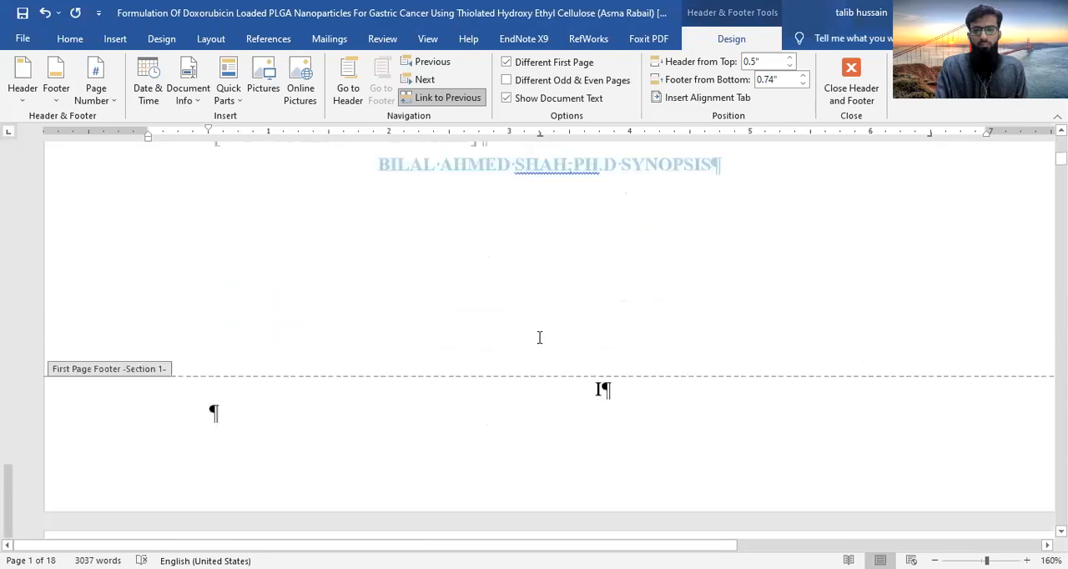
pyautogui.scroll(-1, 539, 337)
pyautogui.click(579, 320)
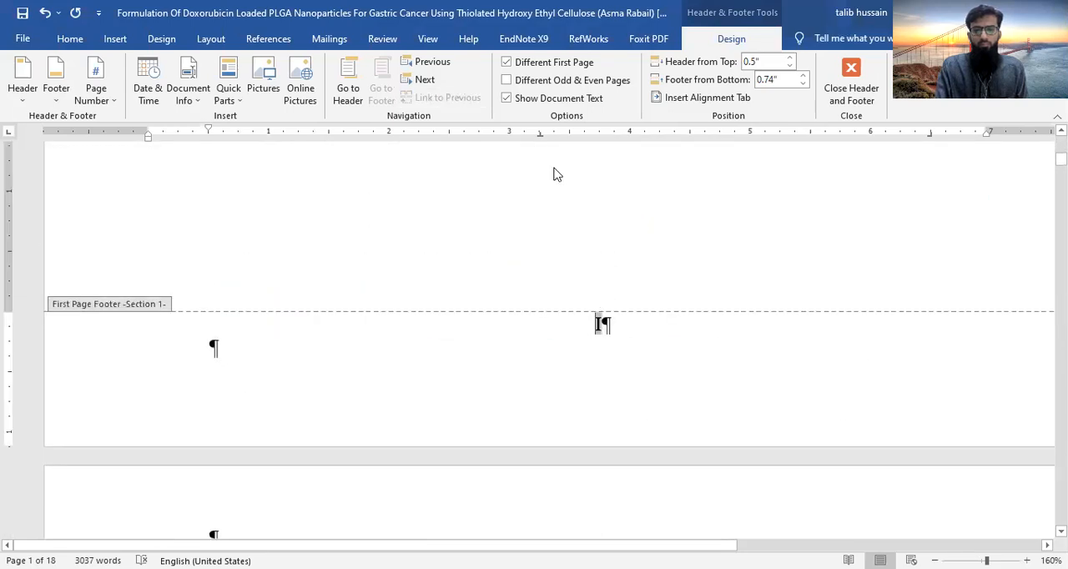
pyautogui.click(507, 65)
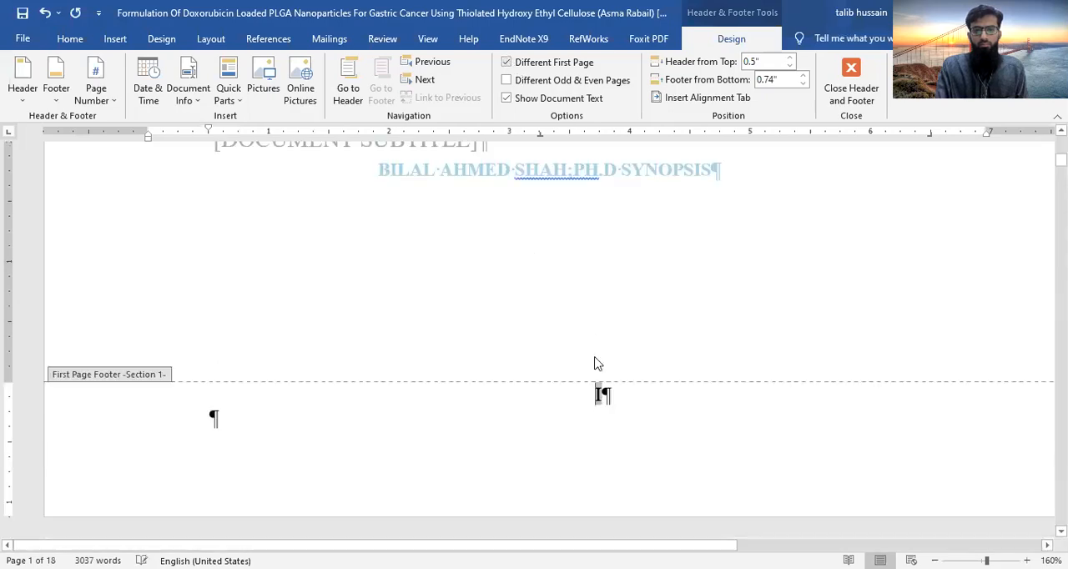
# - Unlink section 2's first page footer from the previous section and start its I, II, III page numbering at I
pyautogui.scroll(-5, 597, 364)
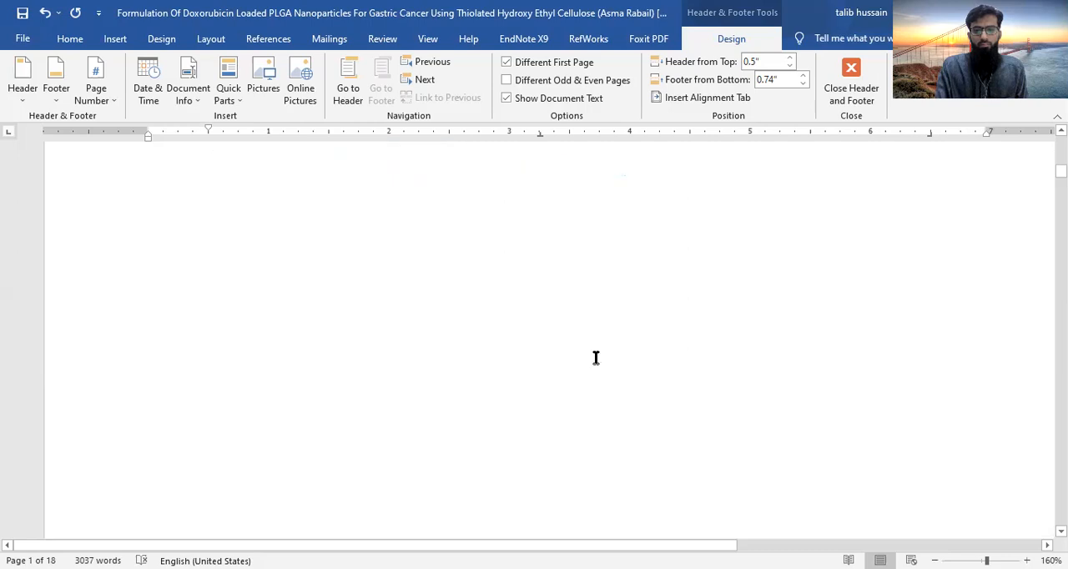
pyautogui.scroll(-3, 596, 357)
pyautogui.click(587, 332)
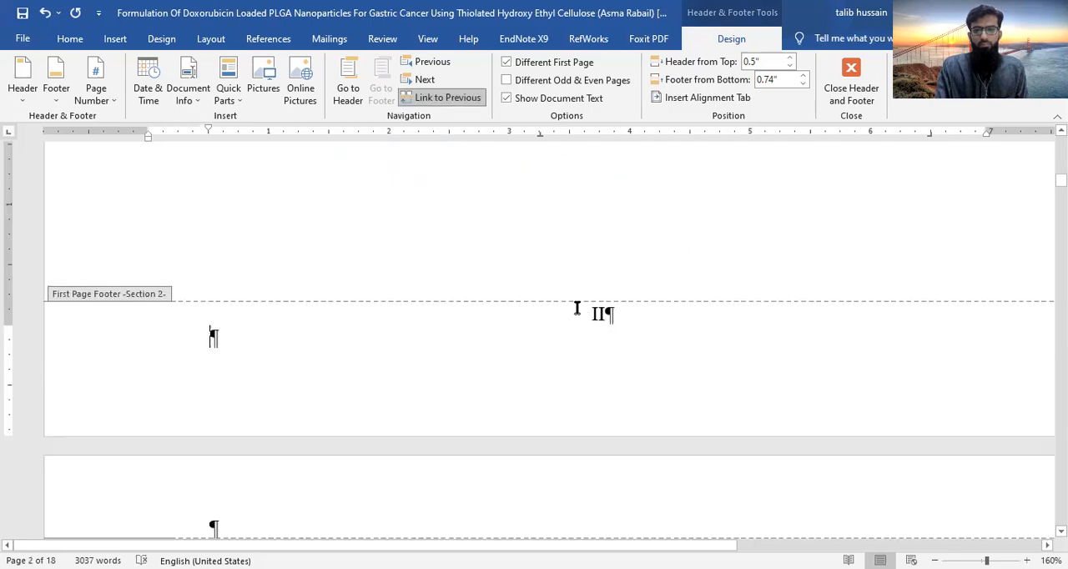
pyautogui.click(595, 314)
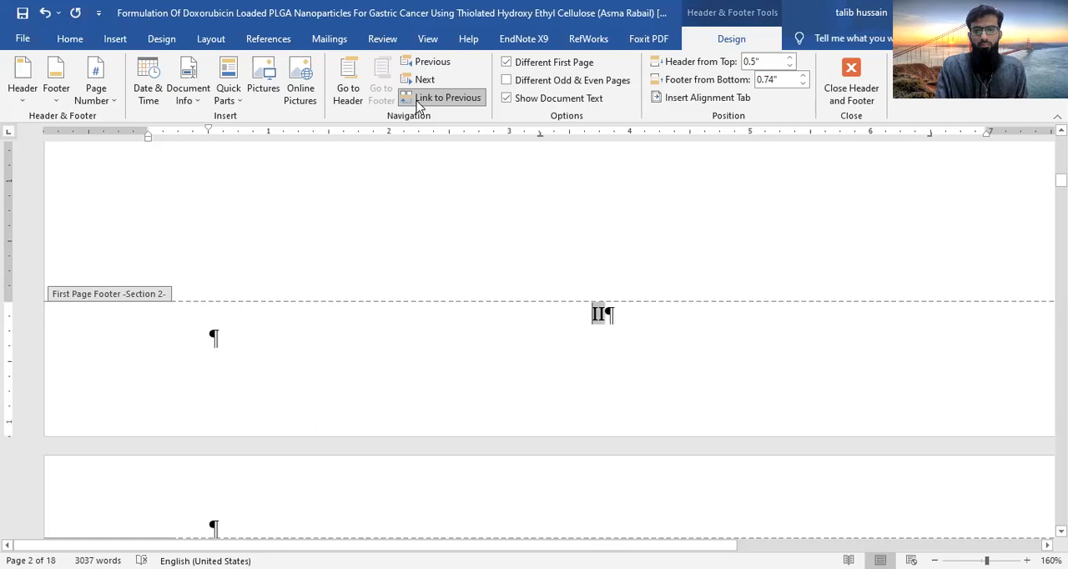
pyautogui.click(417, 107)
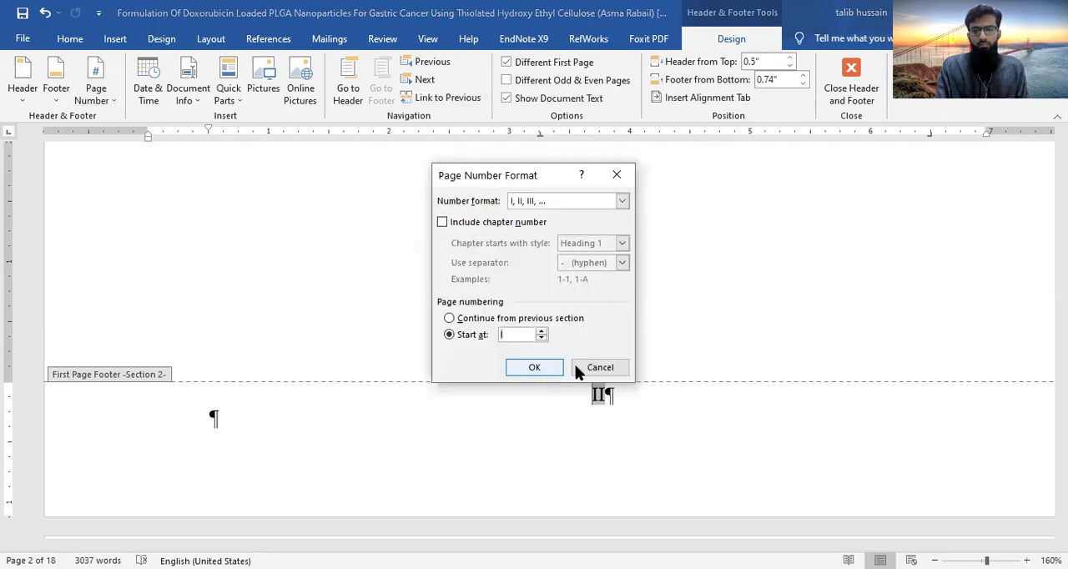
pyautogui.press('Return')
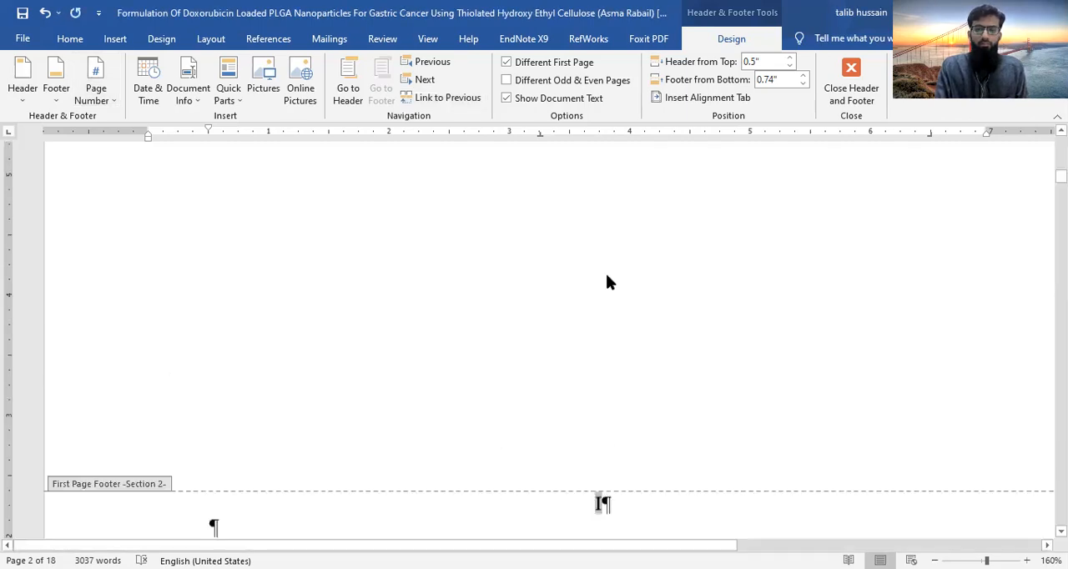
# - Turn off the different first page option for section 1 and place the cursor in the cover page's header
pyautogui.scroll(10, 611, 282)
pyautogui.scroll(1, 599, 355)
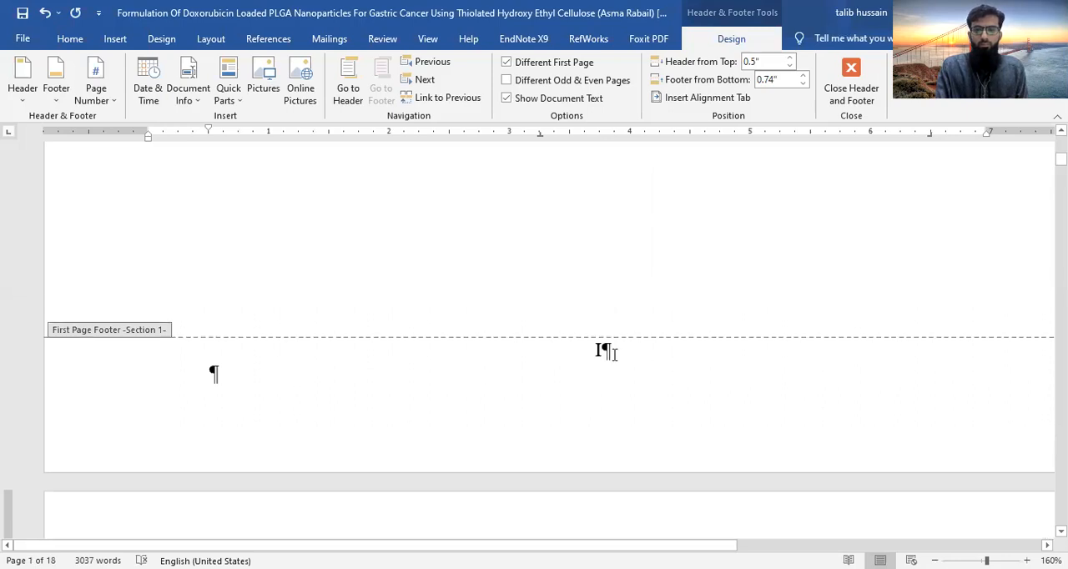
pyautogui.click(612, 352)
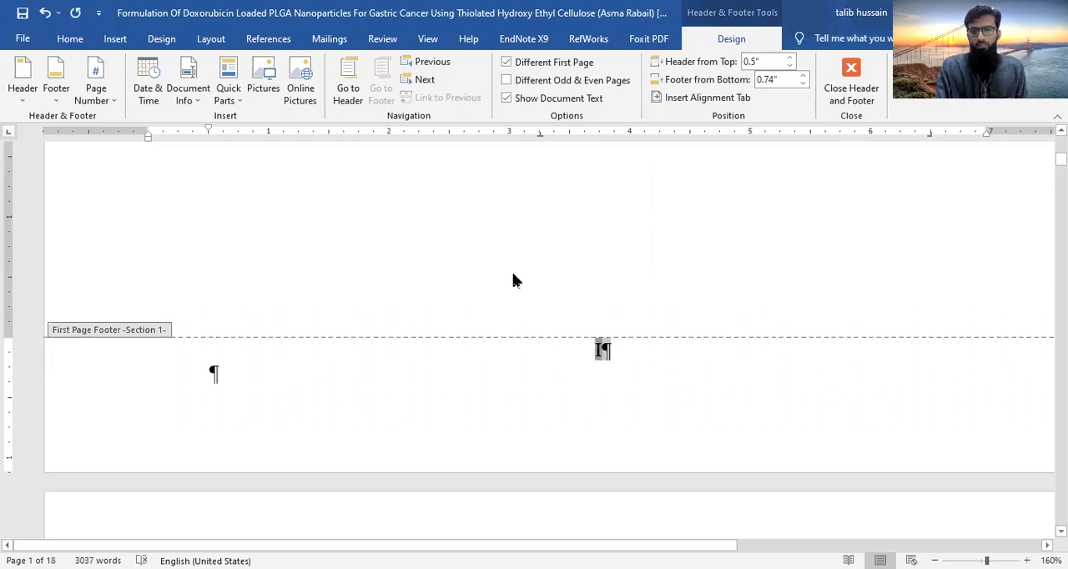
pyautogui.scroll(1, 512, 281)
pyautogui.scroll(1, 513, 280)
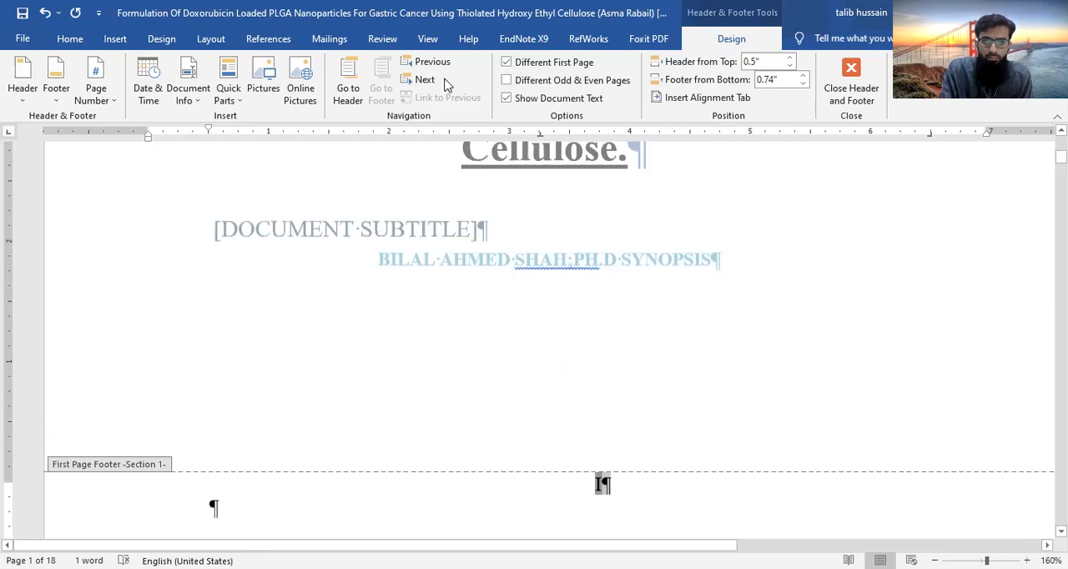
pyautogui.click(506, 62)
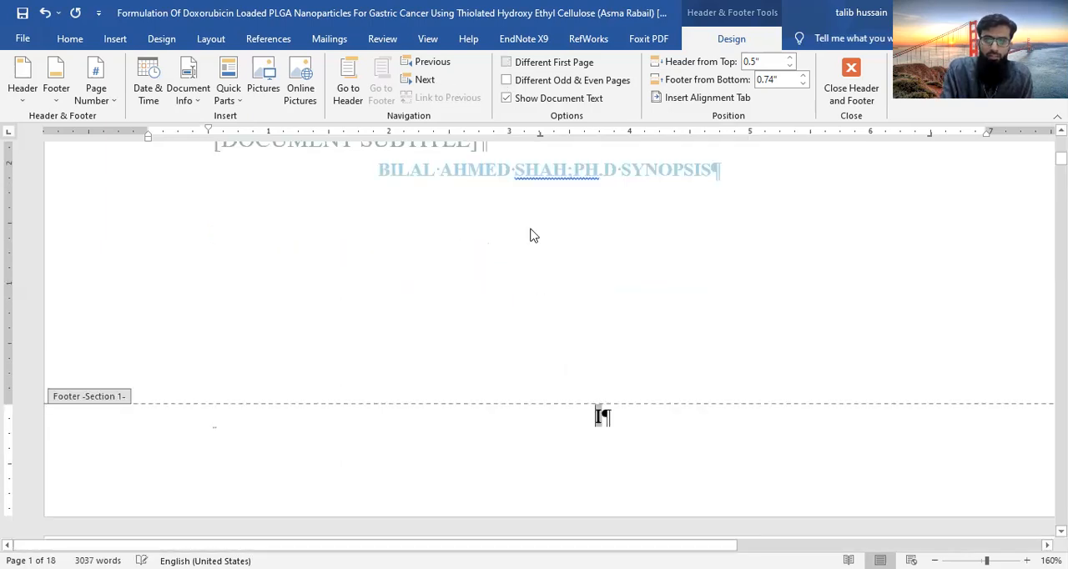
pyautogui.scroll(-5, 208, 250)
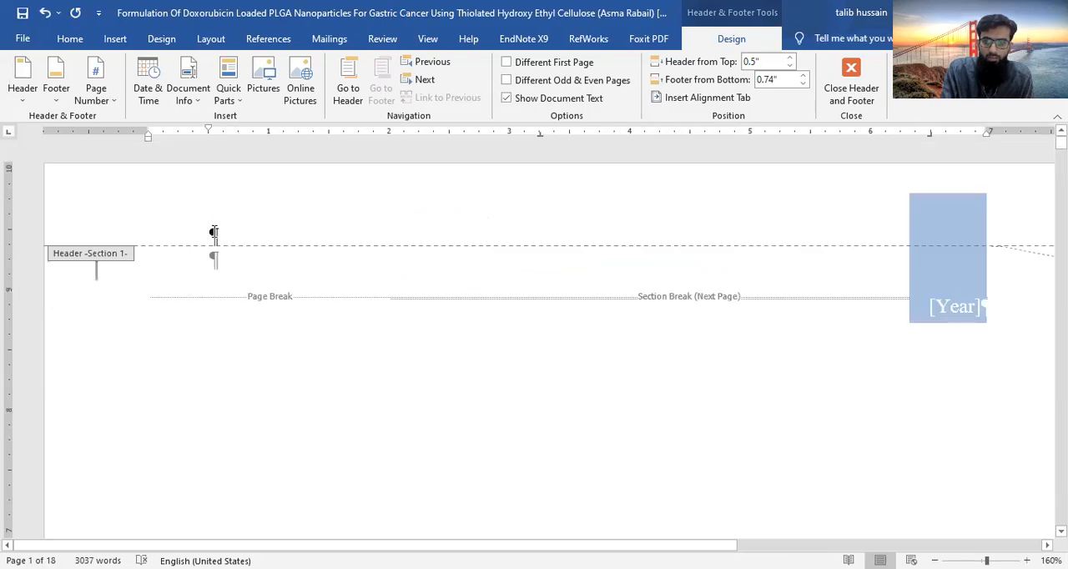
pyautogui.click(214, 259)
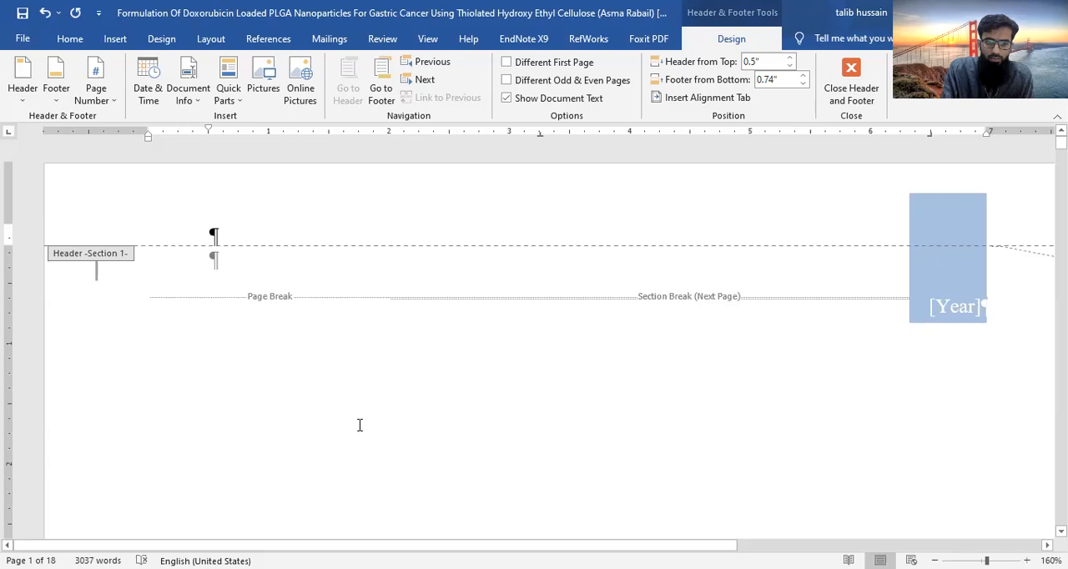
# - Set section 3's page numbers to the I, II, III format, continuing from the previous section
pyautogui.scroll(-5, 360, 425)
pyautogui.scroll(-10, 360, 429)
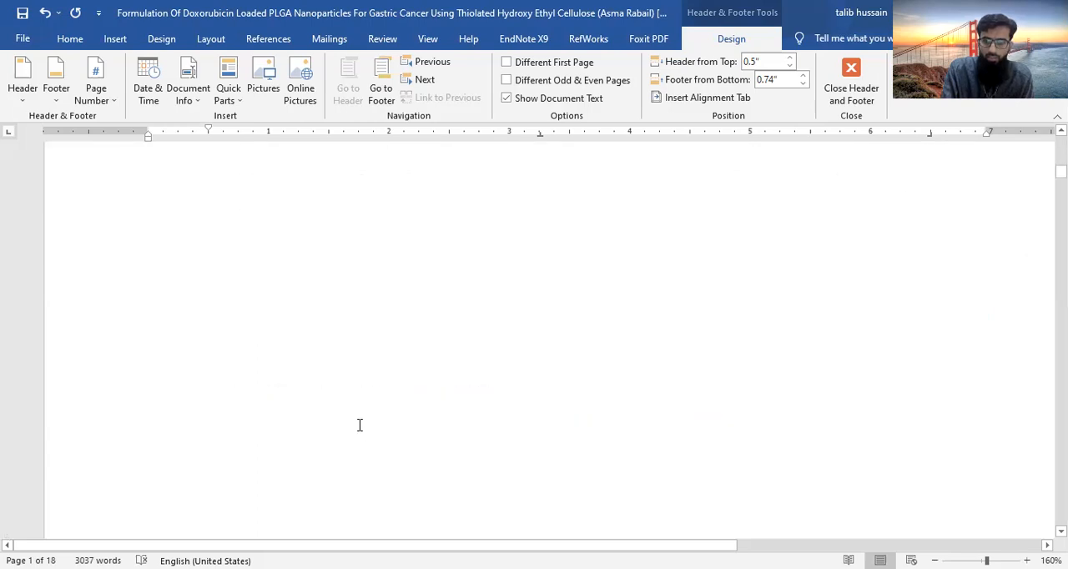
pyautogui.scroll(-5, 370, 327)
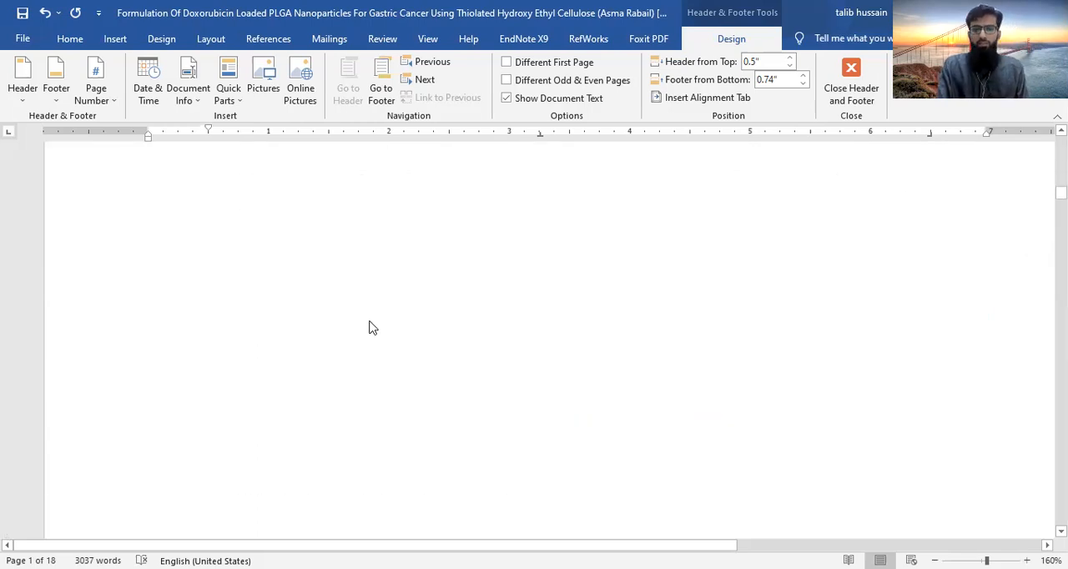
pyautogui.scroll(-3, 373, 327)
pyautogui.click(603, 382)
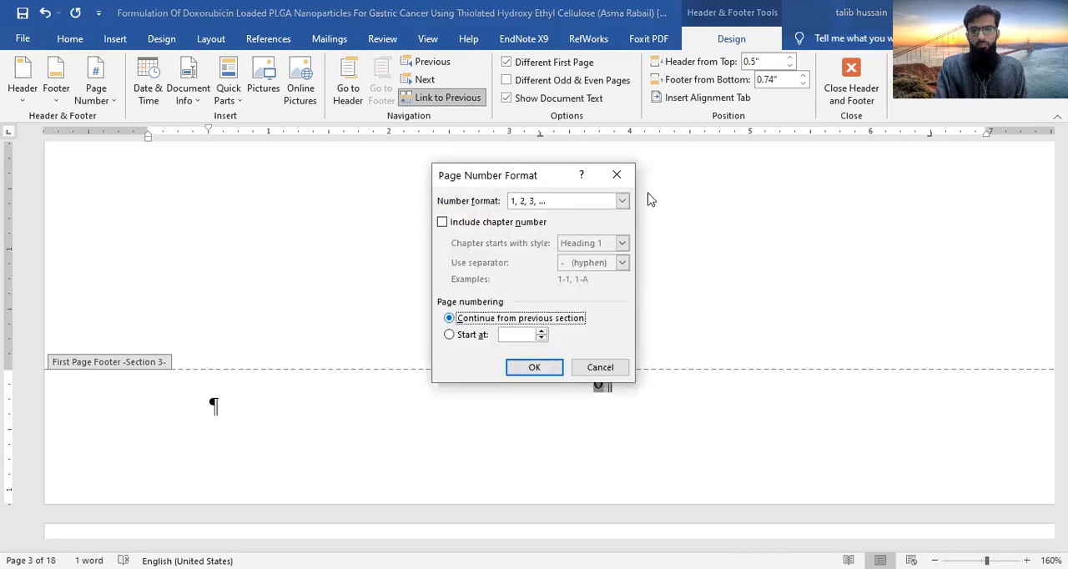
pyautogui.click(622, 202)
pyautogui.scroll(-1, 622, 259)
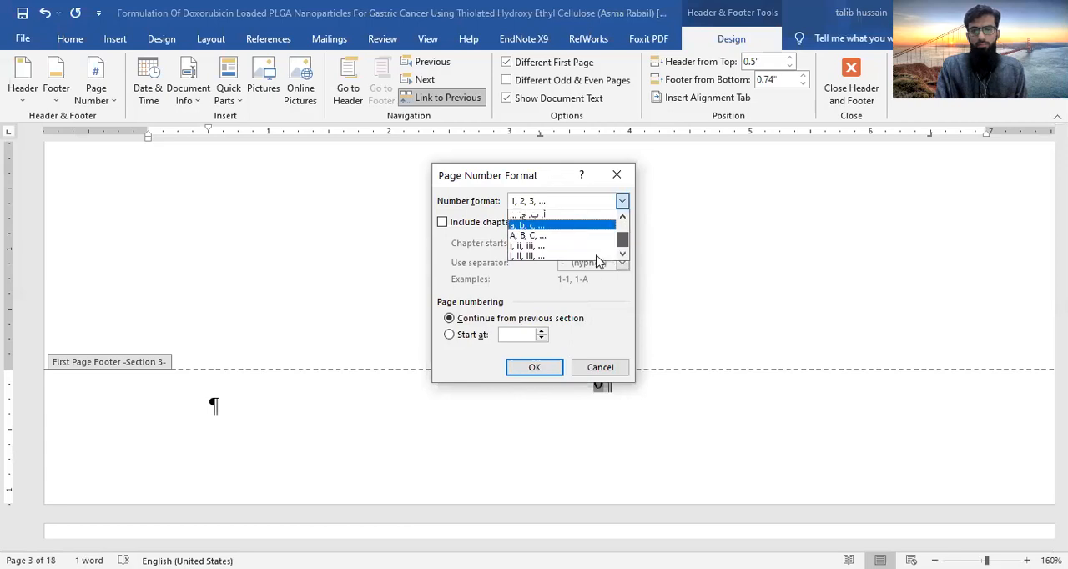
pyautogui.click(595, 257)
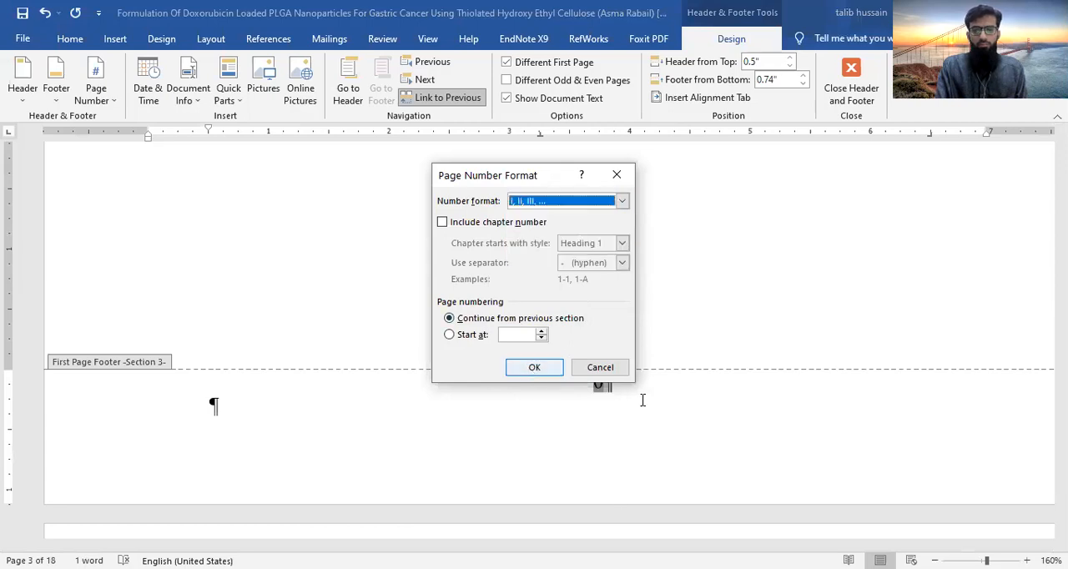
pyautogui.press('Return')
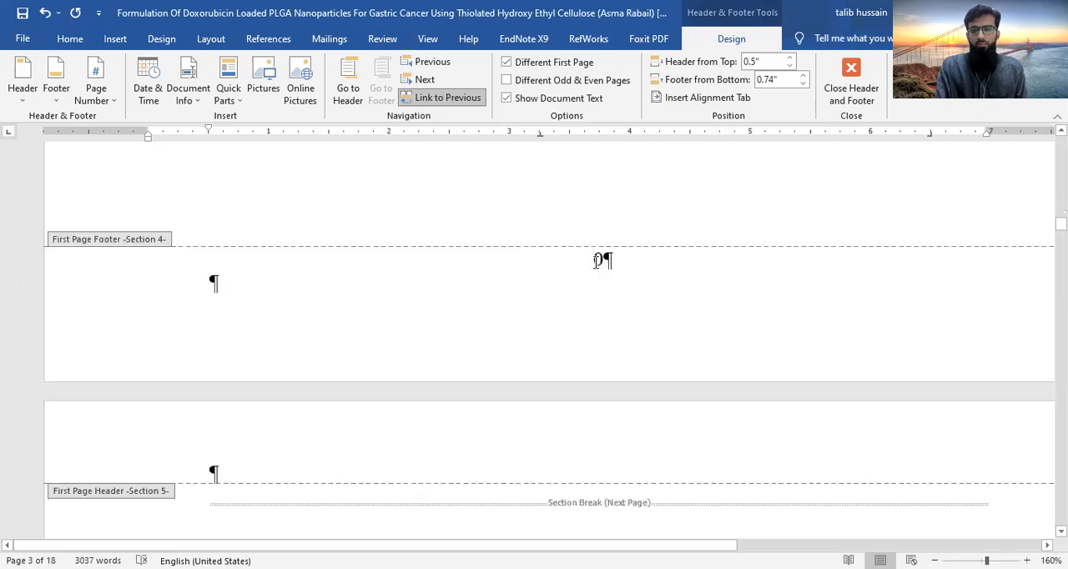
# - Set section 4's page numbers to the I, II, III format, continuing from the previous section
pyautogui.click(598, 261)
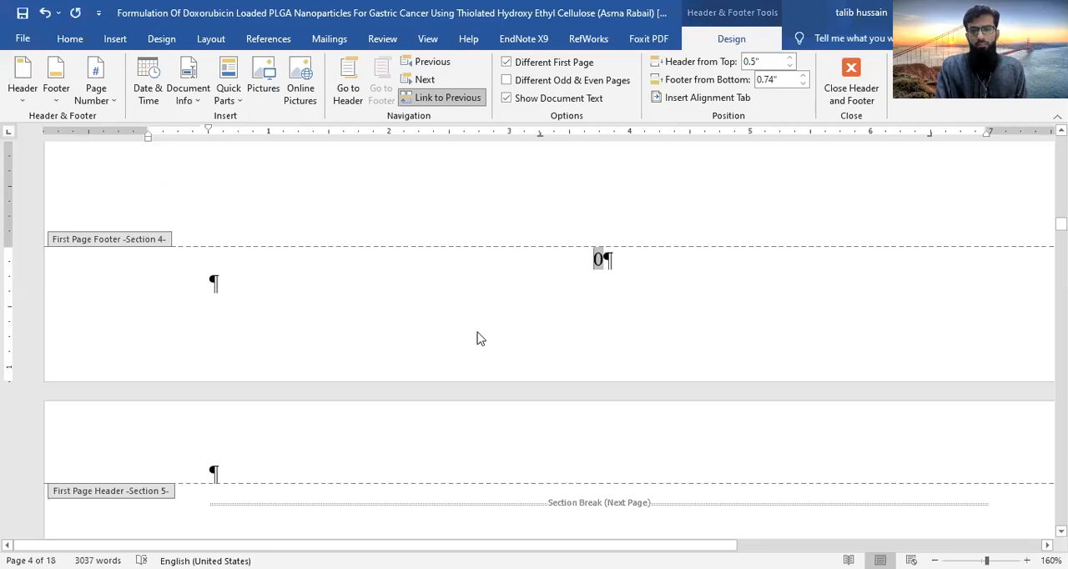
pyautogui.click(450, 319)
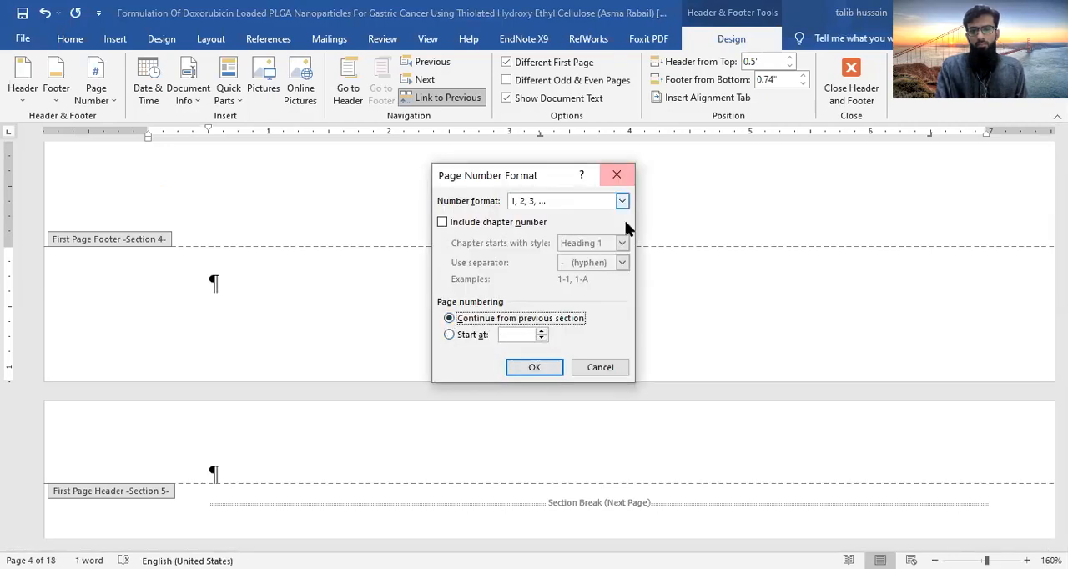
pyautogui.click(622, 201)
pyautogui.click(593, 256)
pyautogui.click(528, 374)
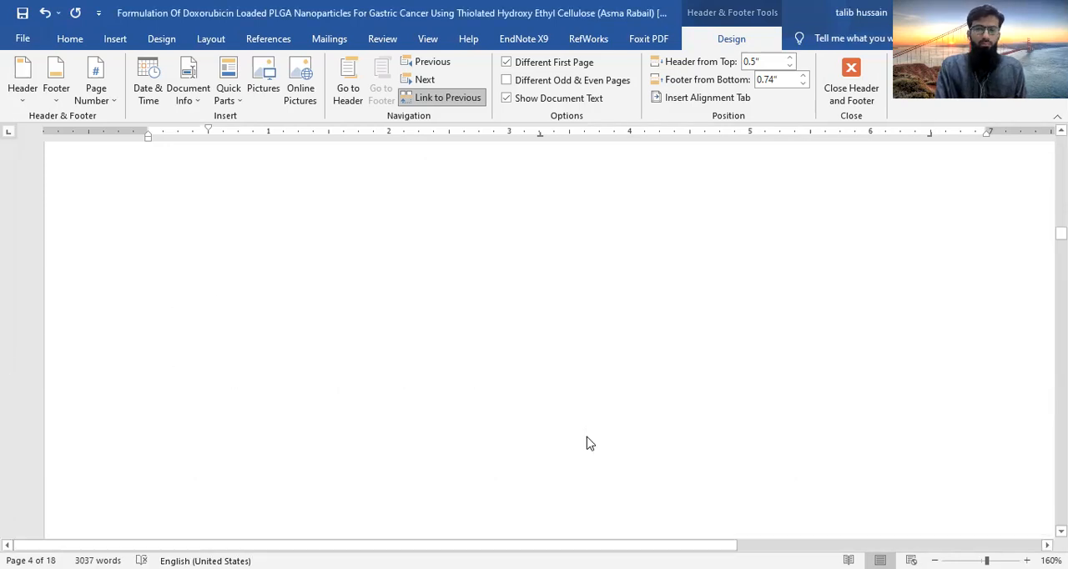
# - Set section 5's page numbers to the I, II, III format, continuing from the previous section
pyautogui.scroll(-5, 587, 438)
pyautogui.moveTo(606, 291); pyautogui.dragTo(560, 290)
pyautogui.click(111, 101)
pyautogui.click(159, 197)
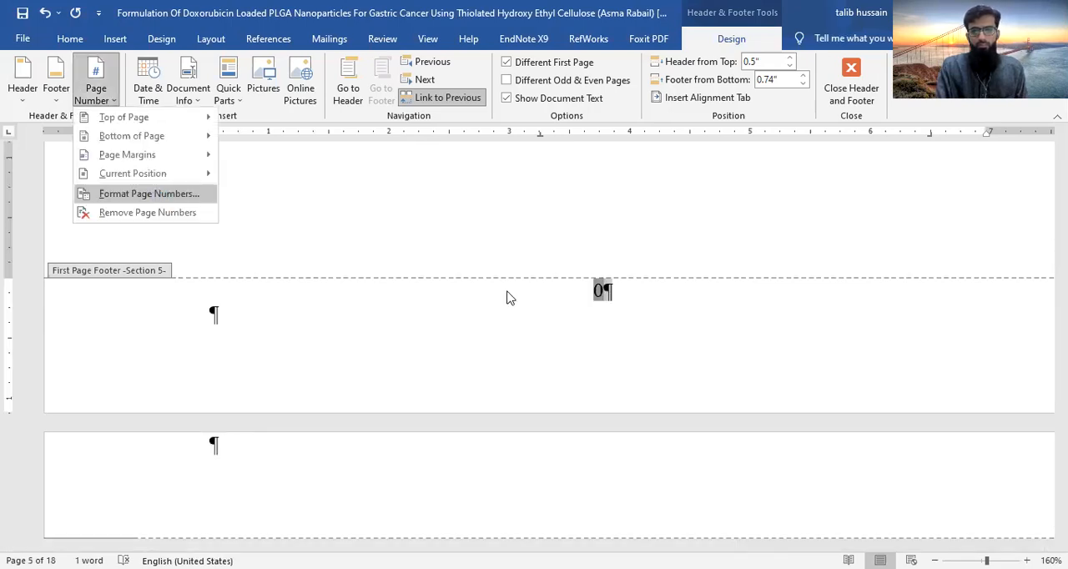
pyautogui.click(467, 319)
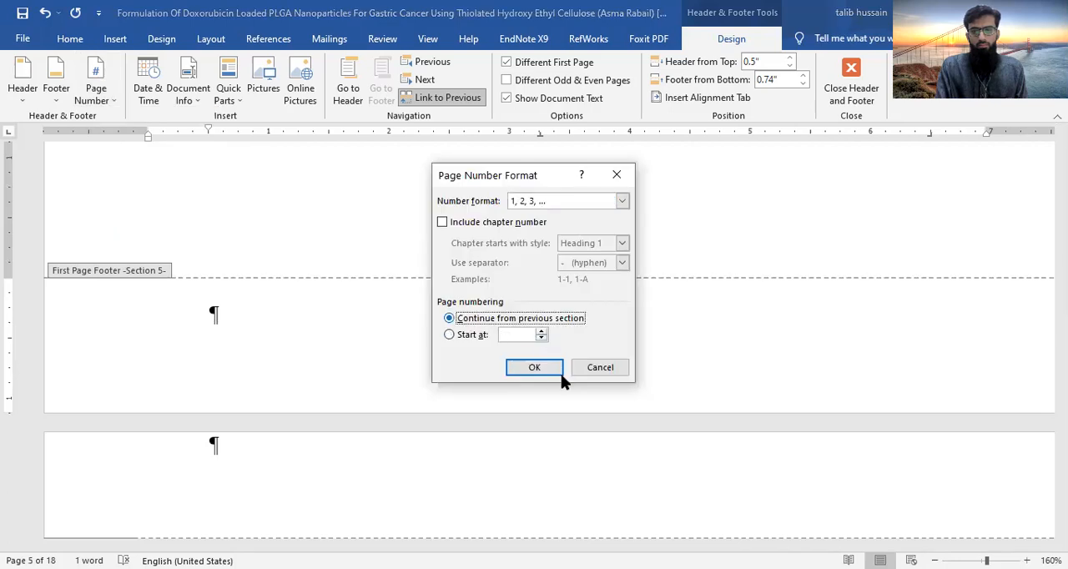
pyautogui.click(622, 201)
pyautogui.scroll(-2, 601, 233)
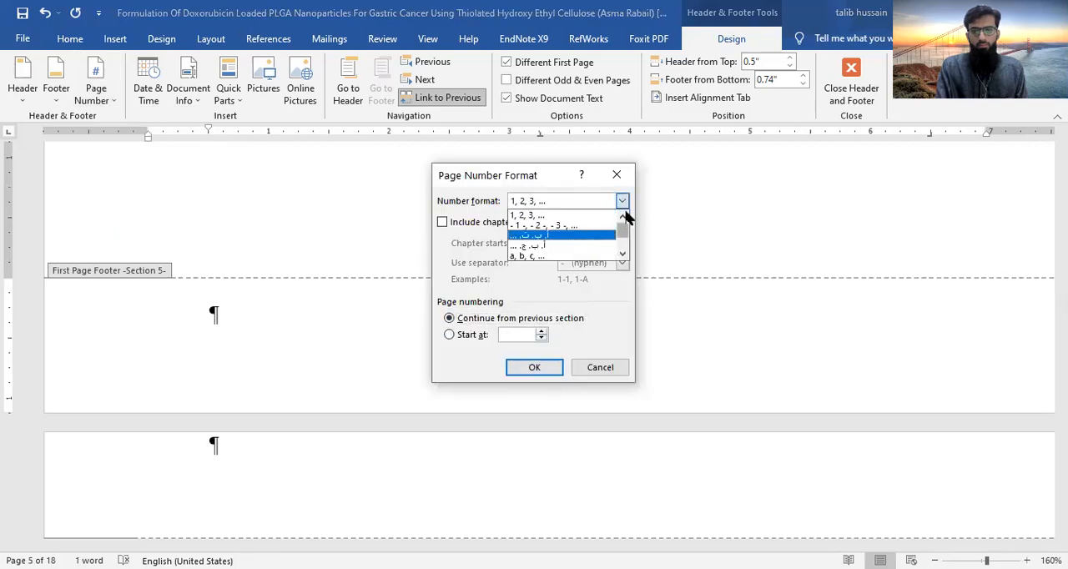
pyautogui.click(534, 256)
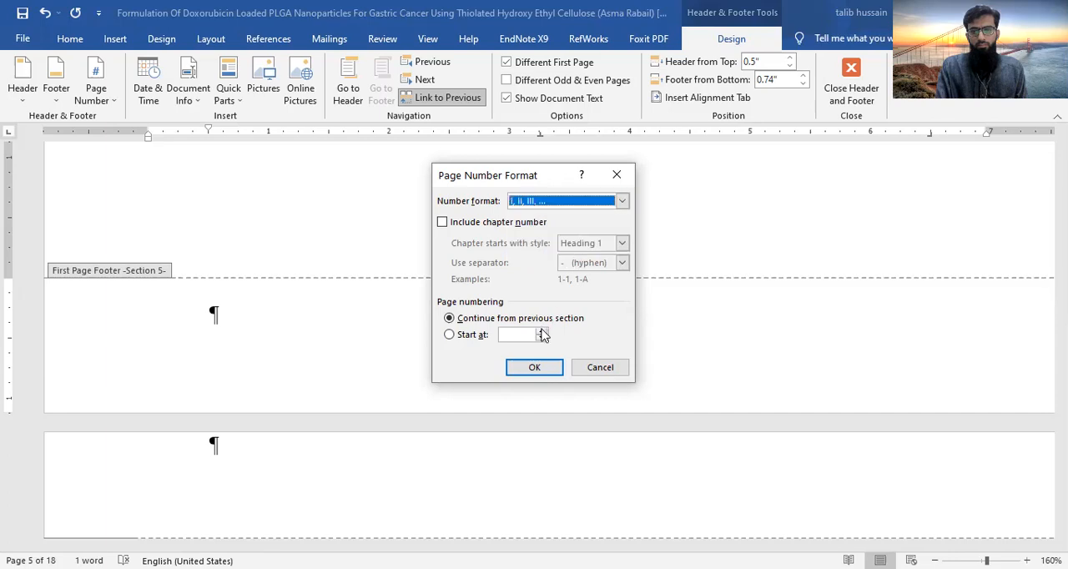
pyautogui.click(534, 369)
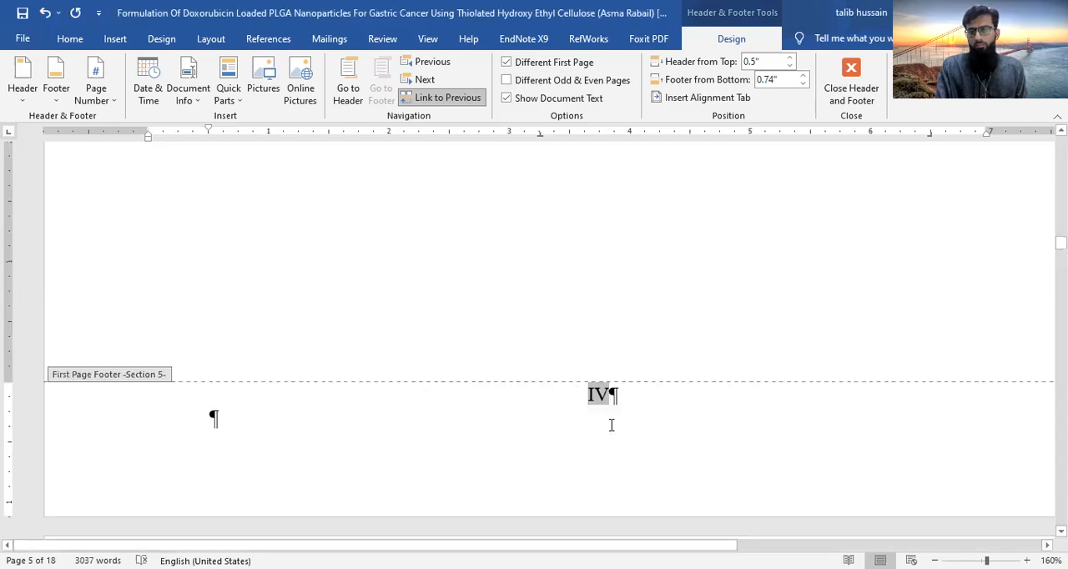
# - Restart section 6's page numbering at 1 in the 1, 2, 3 format, beginning on the Introduction page
pyautogui.scroll(-5, 612, 431)
pyautogui.scroll(-1, 612, 435)
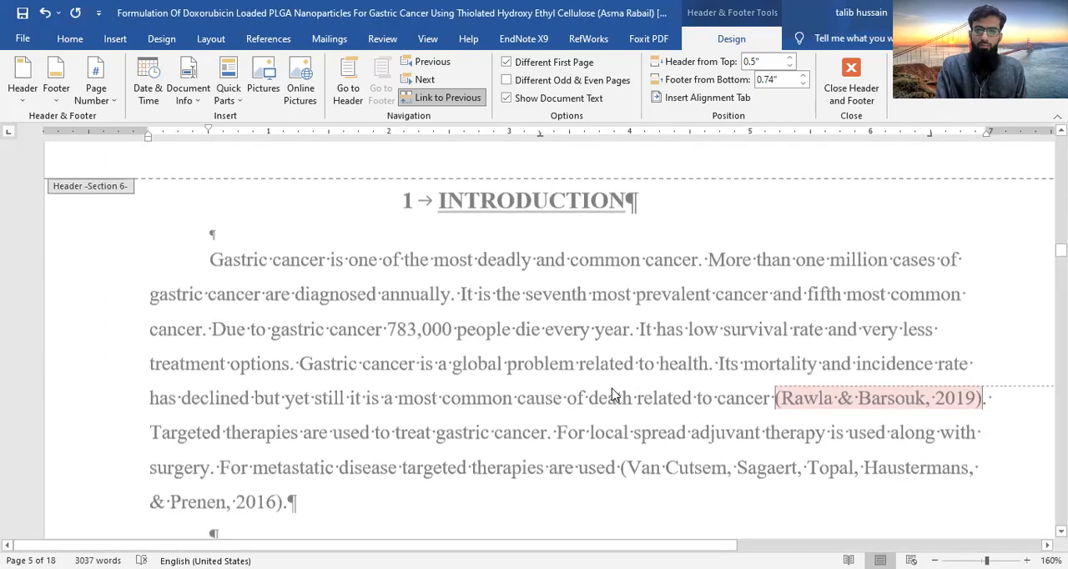
pyautogui.scroll(-5, 612, 394)
pyautogui.scroll(-5, 612, 394)
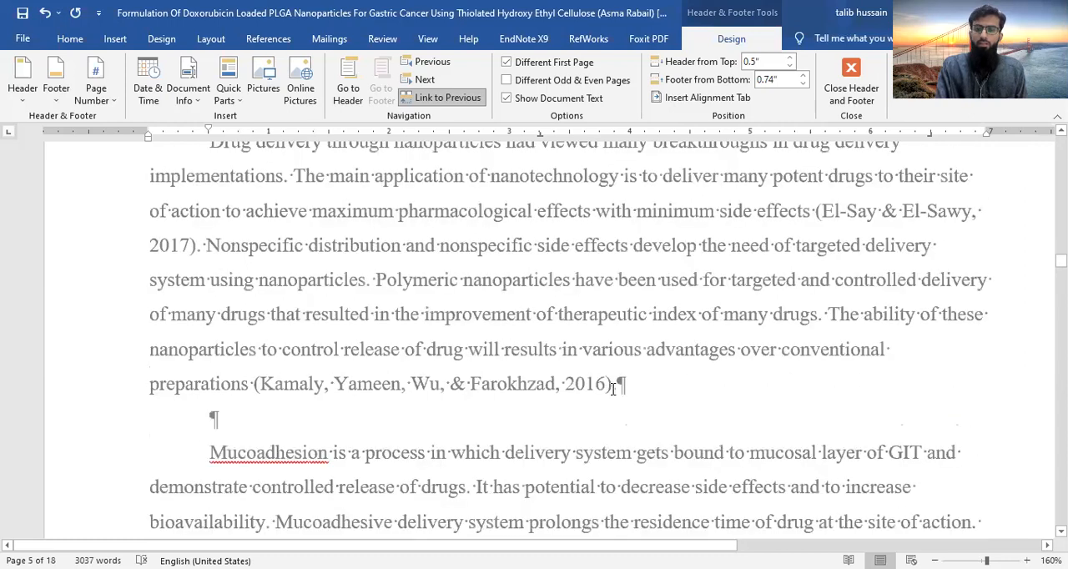
pyautogui.scroll(-8, 613, 377)
pyautogui.click(604, 273)
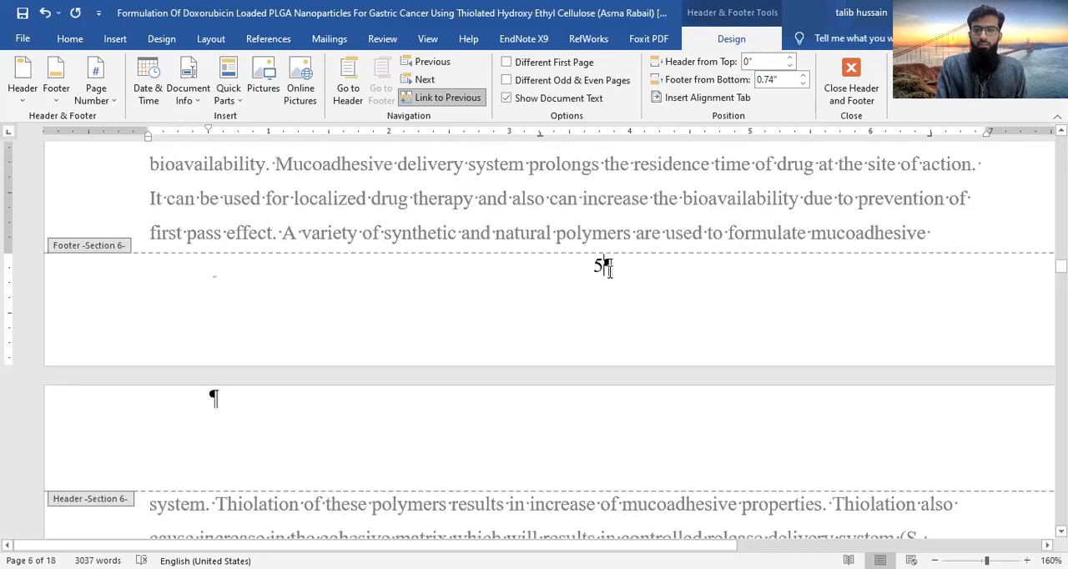
pyautogui.click(102, 98)
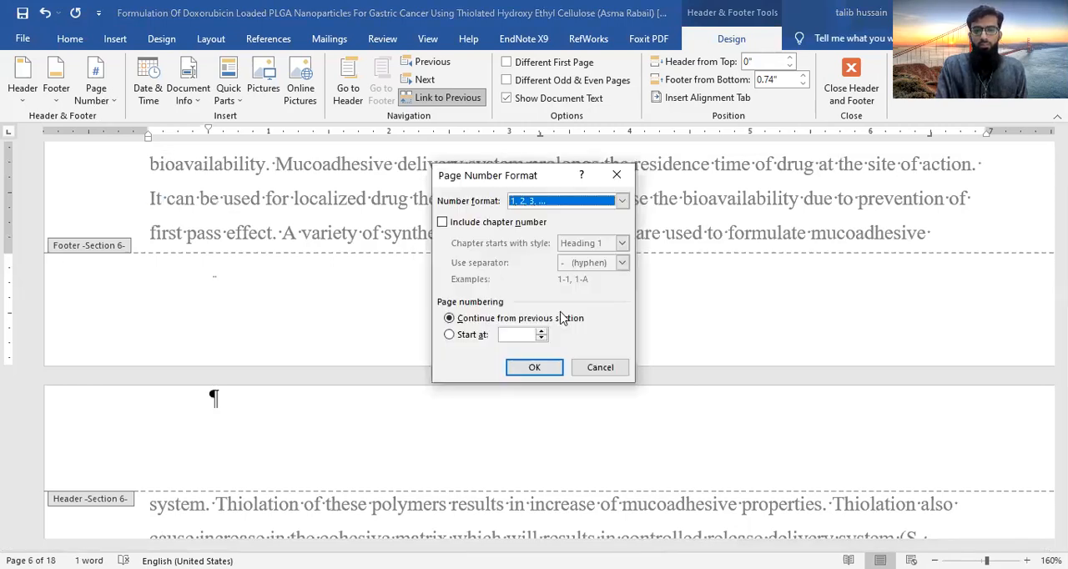
pyautogui.click(543, 332)
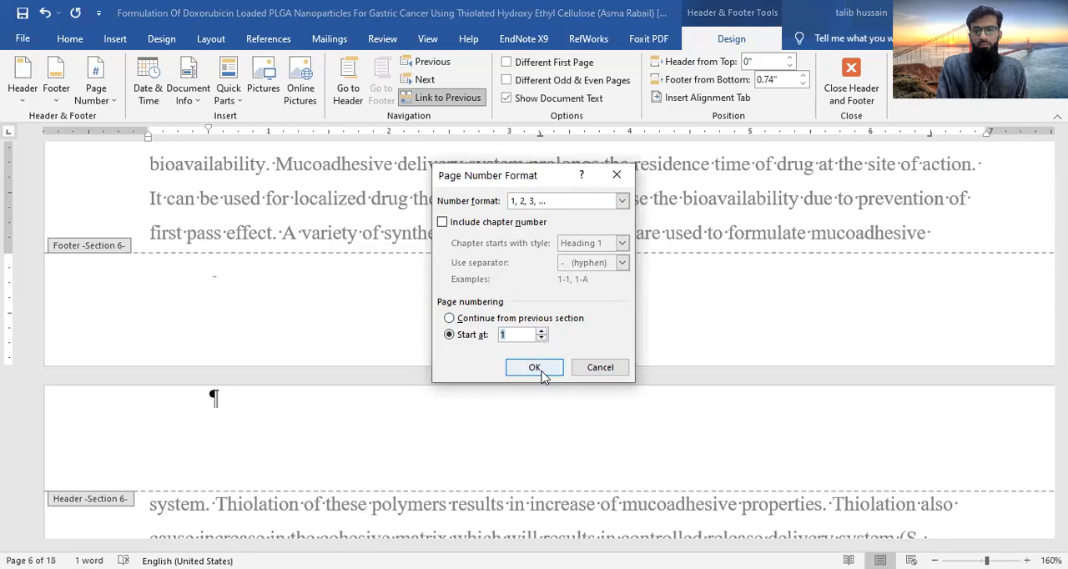
pyautogui.press('Return')
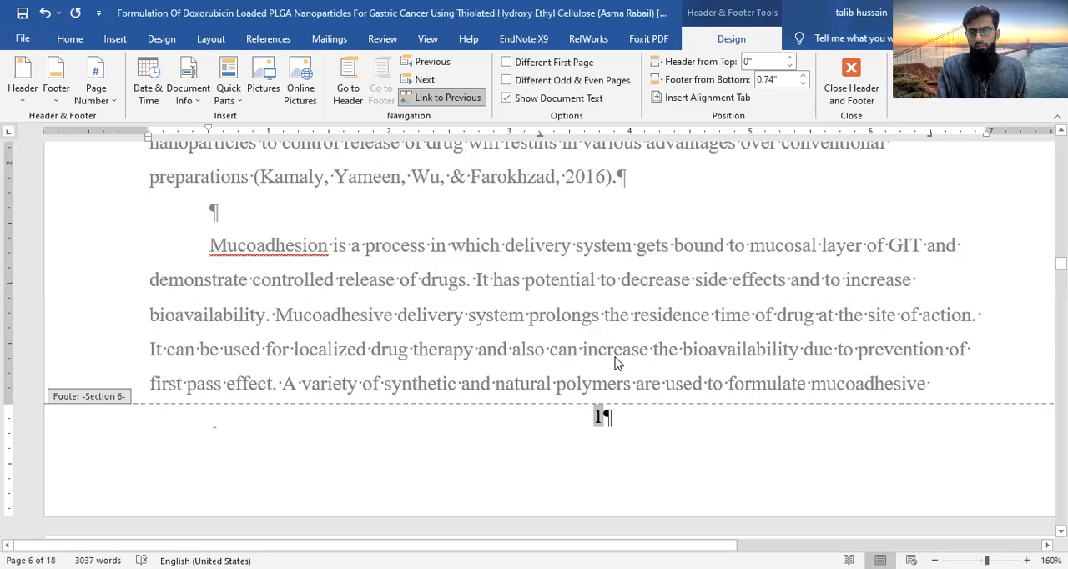
# - Check the page numbers in the footers from the Introduction through section 9
pyautogui.scroll(-5, 616, 363)
pyautogui.scroll(-5, 615, 363)
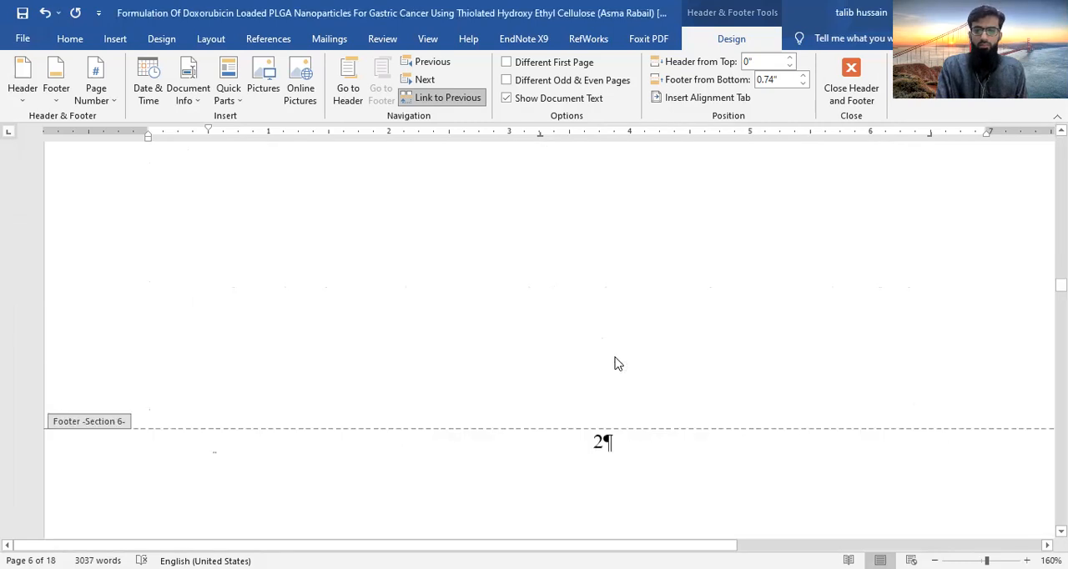
pyautogui.scroll(-5, 616, 363)
pyautogui.scroll(-5, 616, 363)
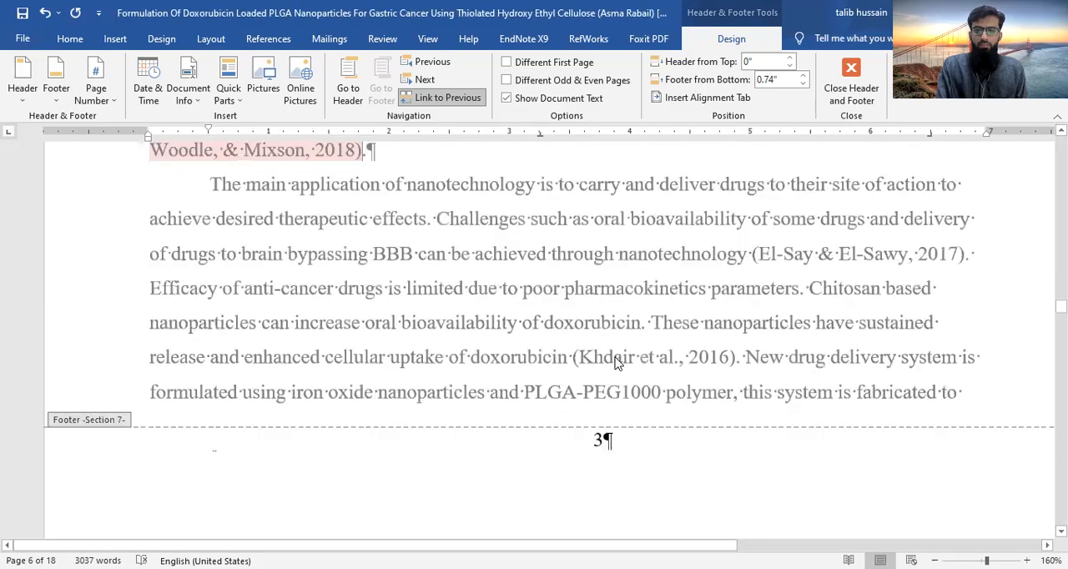
pyautogui.scroll(-5, 616, 363)
pyautogui.scroll(-5, 616, 363)
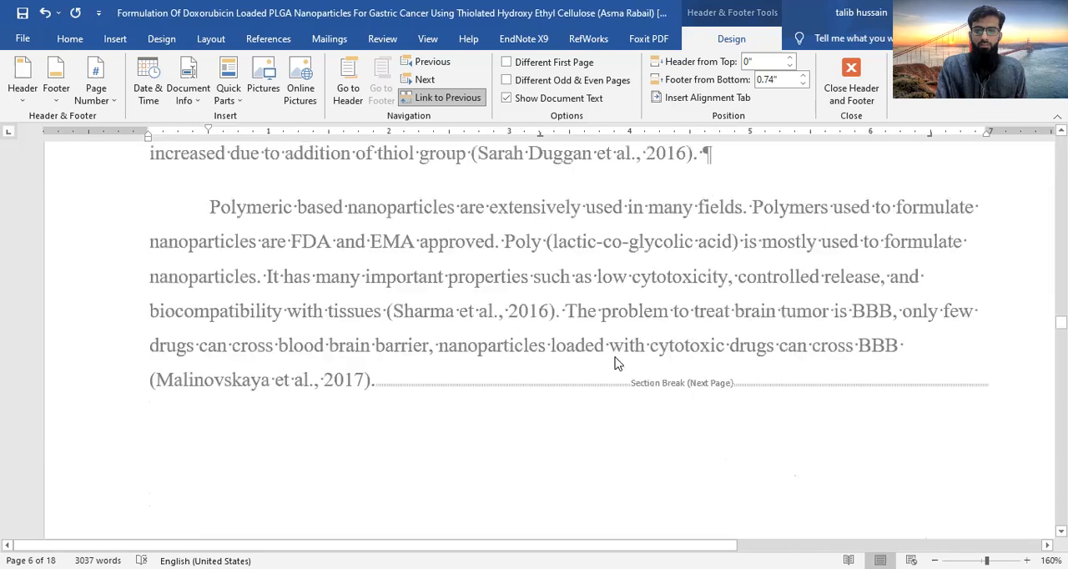
pyautogui.scroll(-5, 617, 245)
pyautogui.scroll(-1, 612, 403)
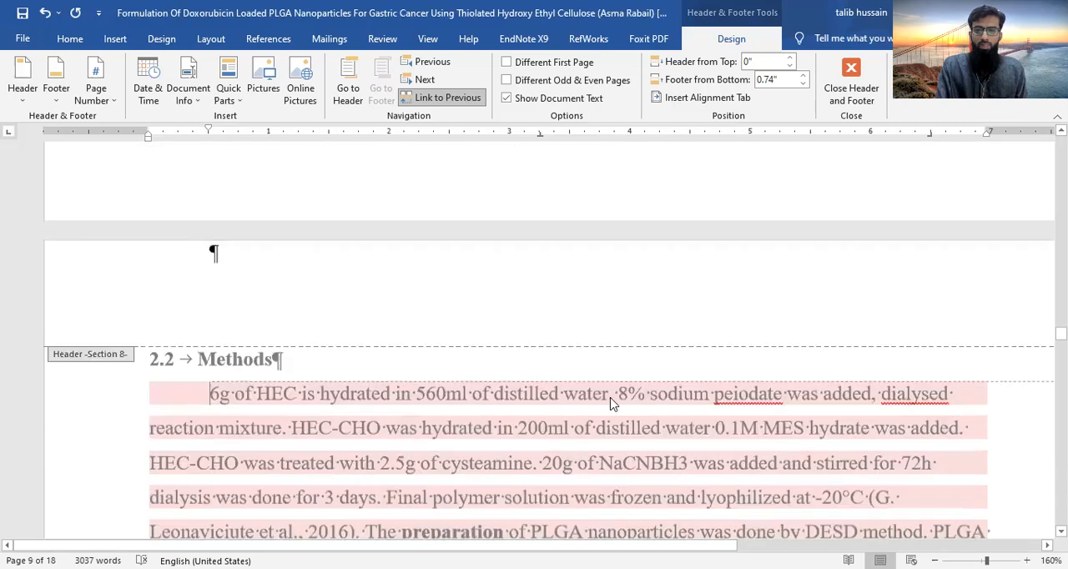
pyautogui.scroll(-5, 610, 402)
pyautogui.scroll(-5, 610, 400)
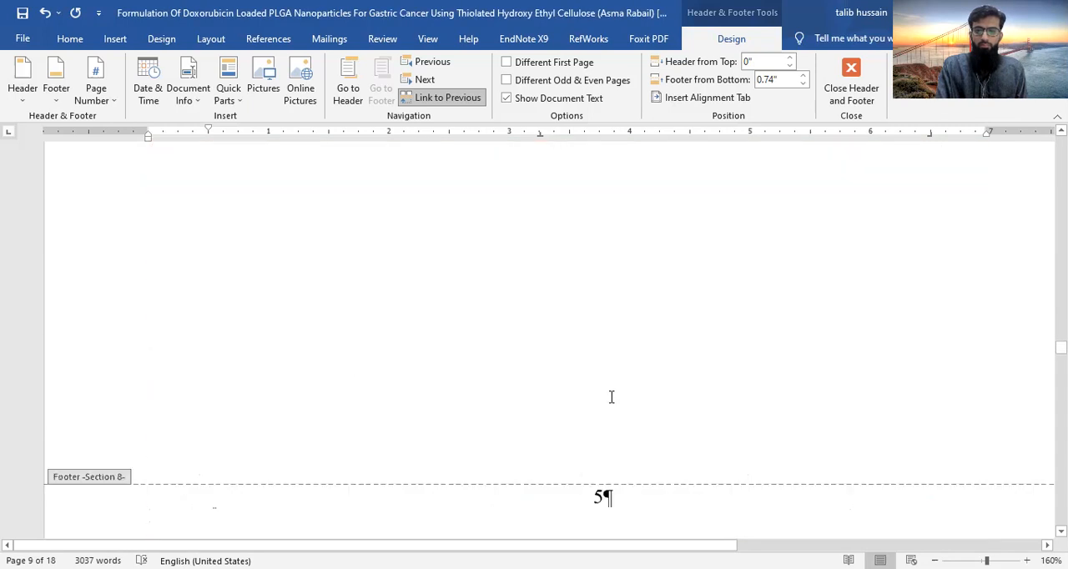
pyautogui.scroll(-3, 610, 404)
pyautogui.scroll(-10, 610, 404)
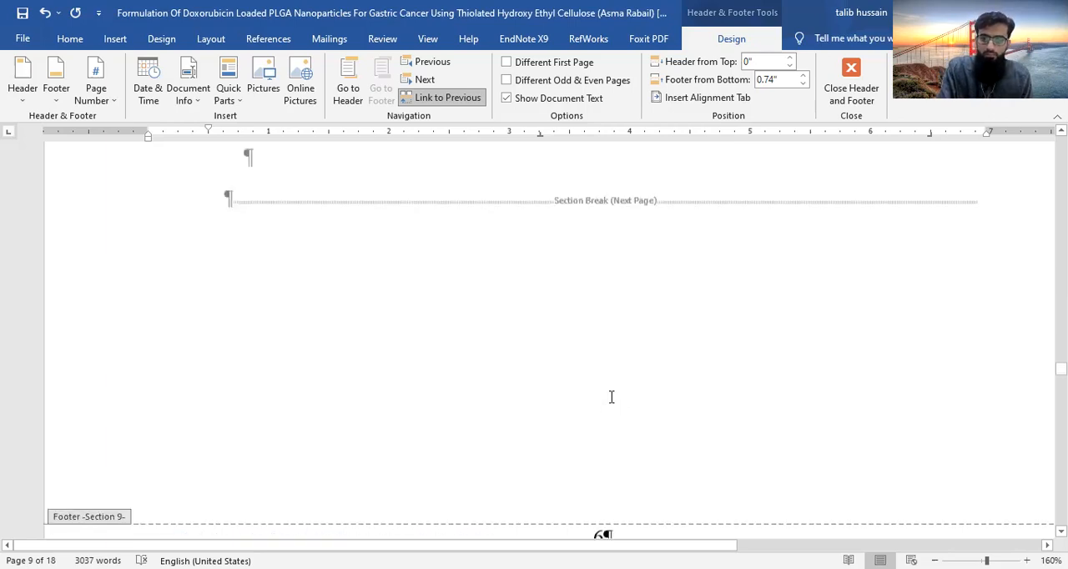
# - Unlink section 6's header from the previous section and enter "Introduction" as its header text
pyautogui.scroll(10, 609, 404)
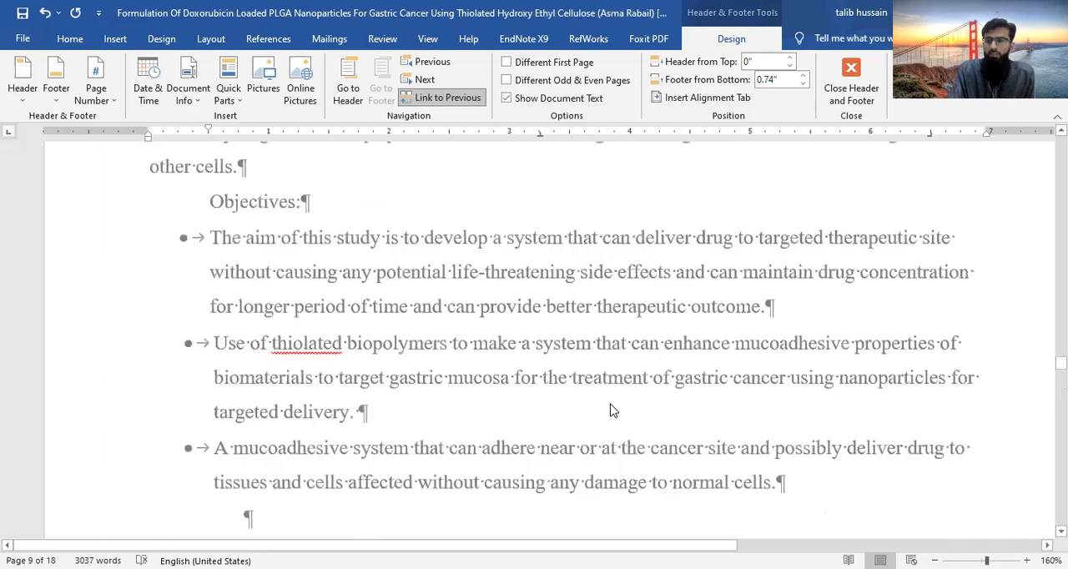
pyautogui.scroll(10, 610, 409)
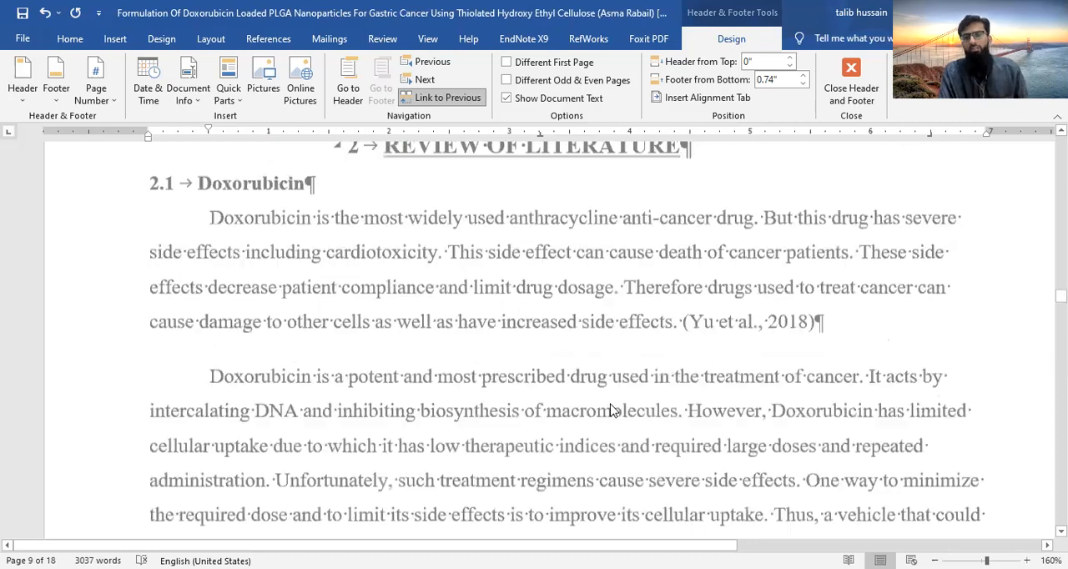
pyautogui.scroll(10, 610, 410)
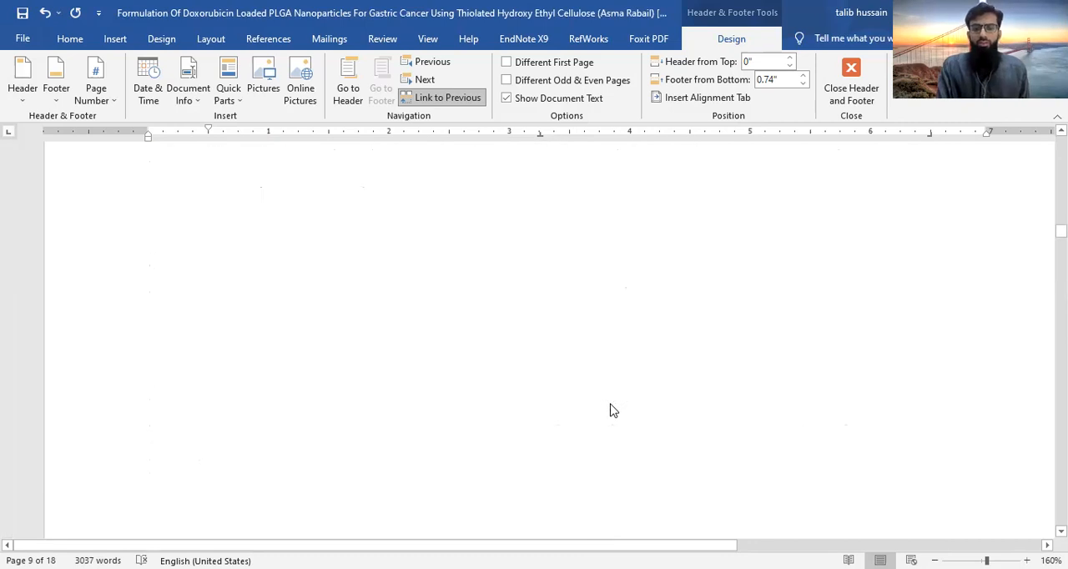
pyautogui.scroll(3, 610, 410)
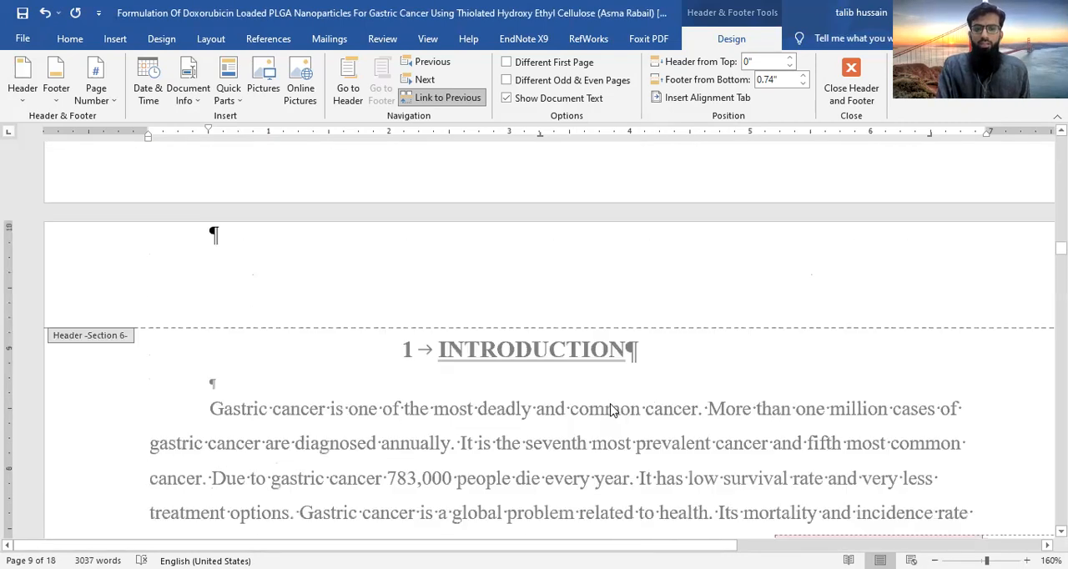
pyautogui.click(502, 295)
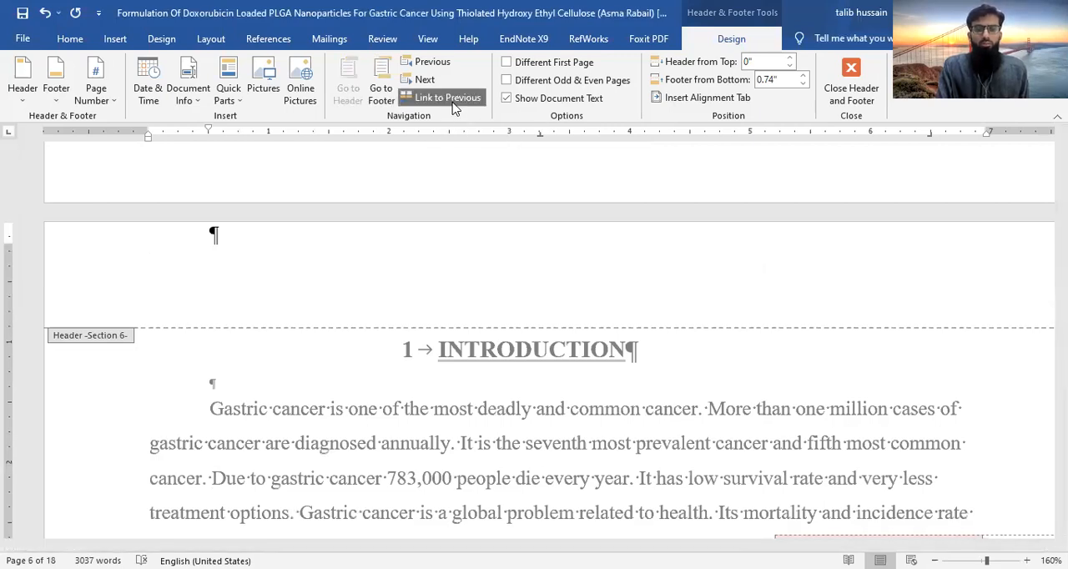
pyautogui.scroll(-1, 463, 219)
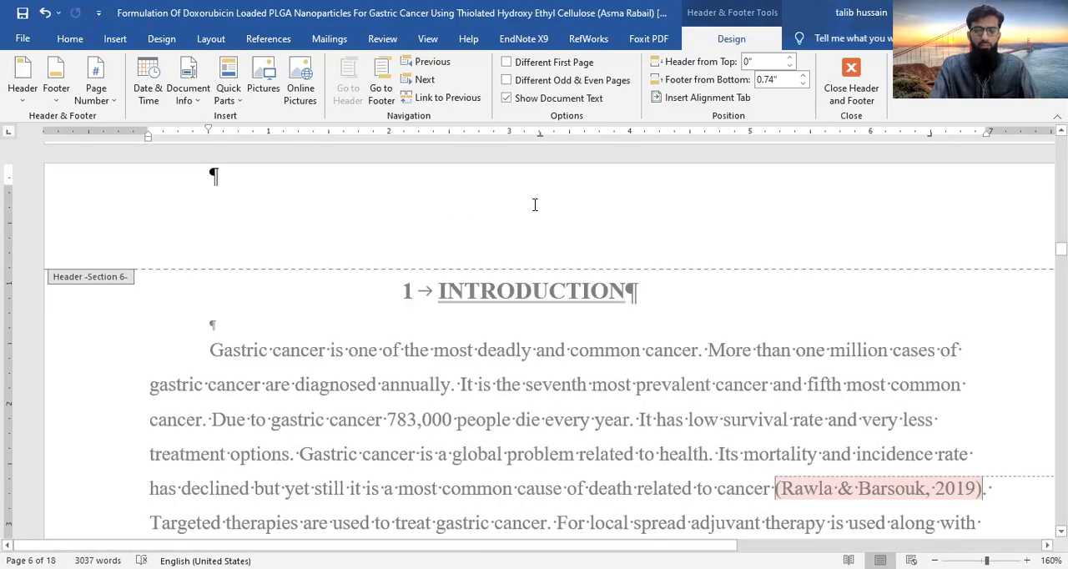
pyautogui.write('Intro')
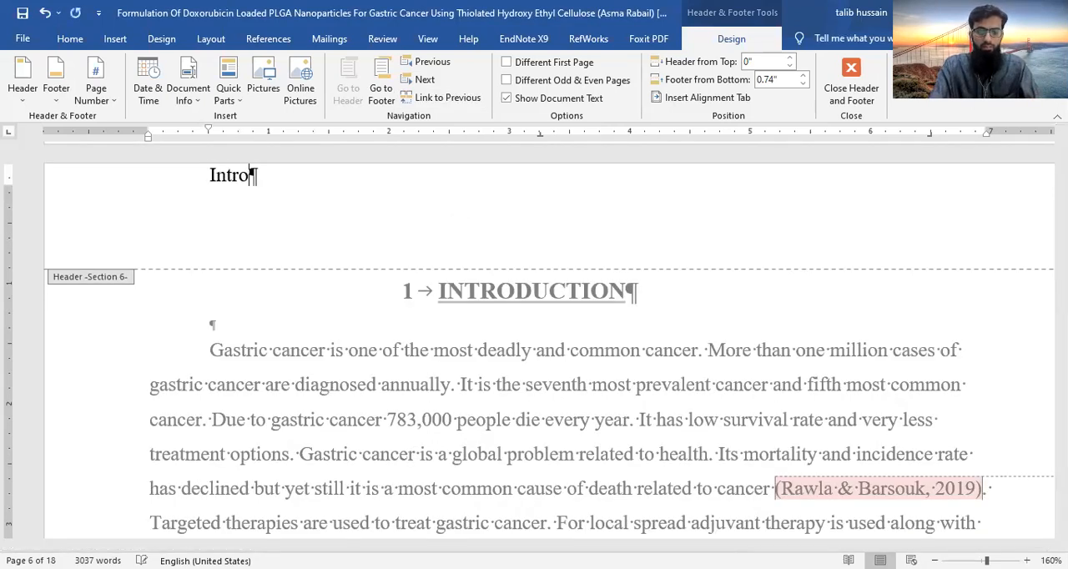
pyautogui.write('duct')
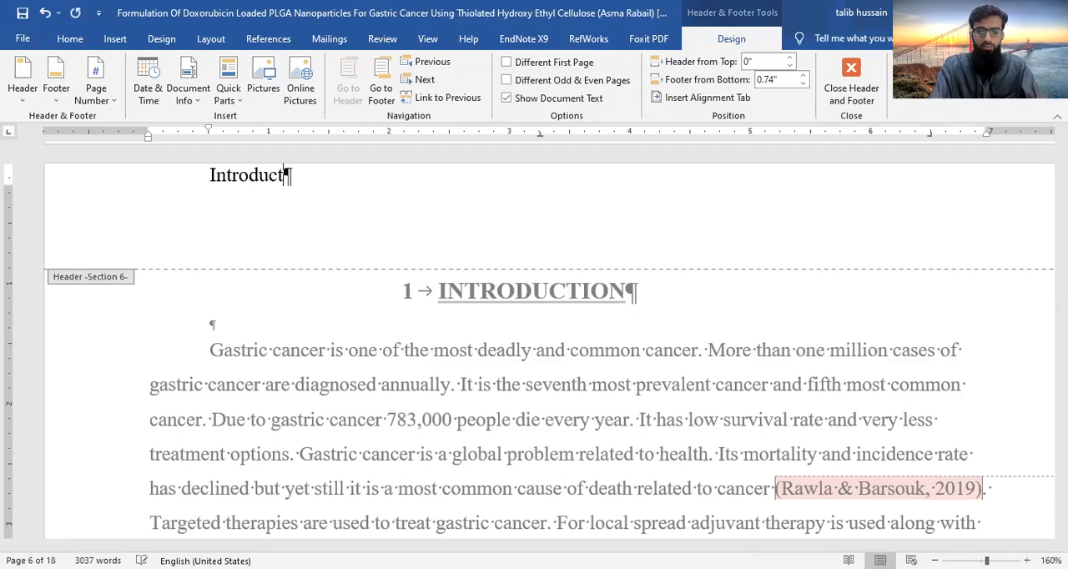
pyautogui.write('ion')
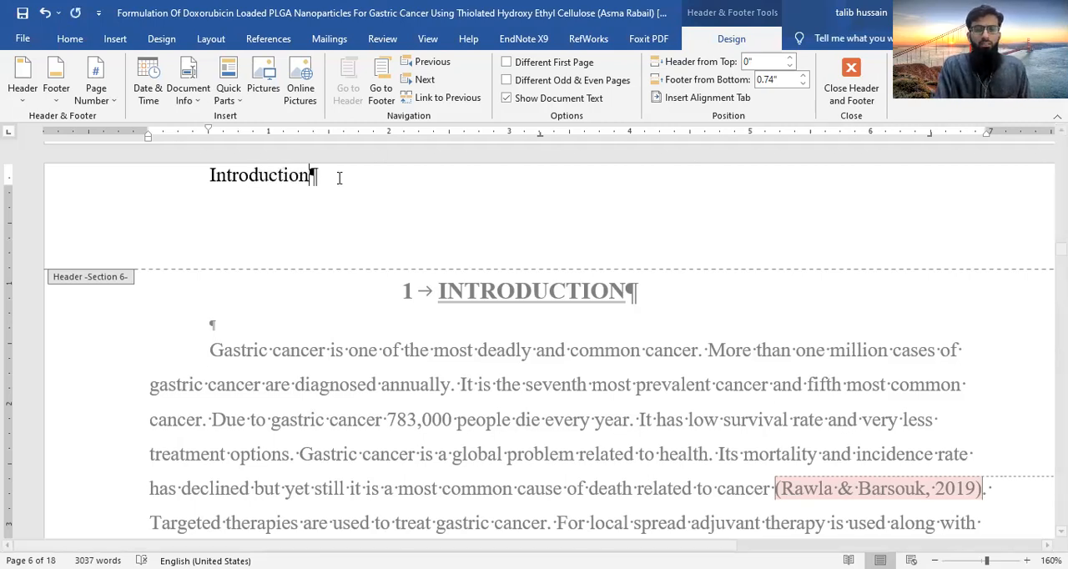
# - Italicize the "Introduction" header text and align it right
pyautogui.click(109, 184)
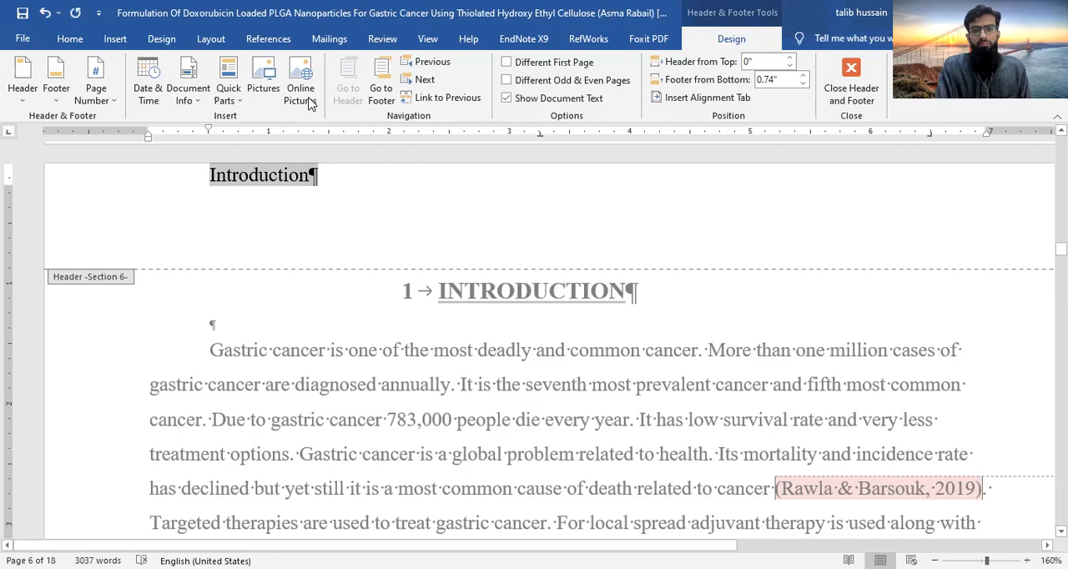
pyautogui.click(70, 39)
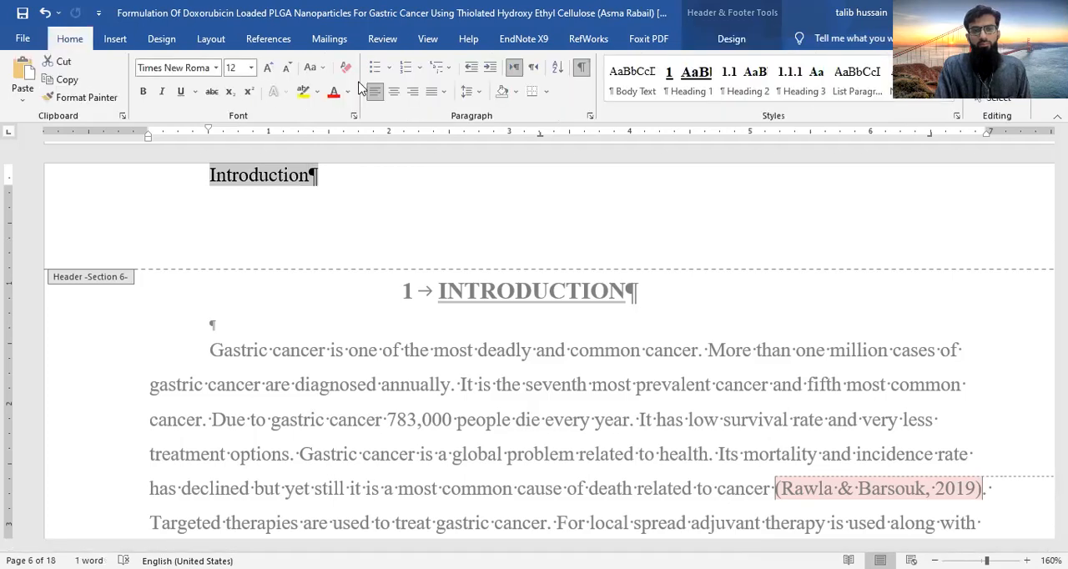
pyautogui.click(163, 92)
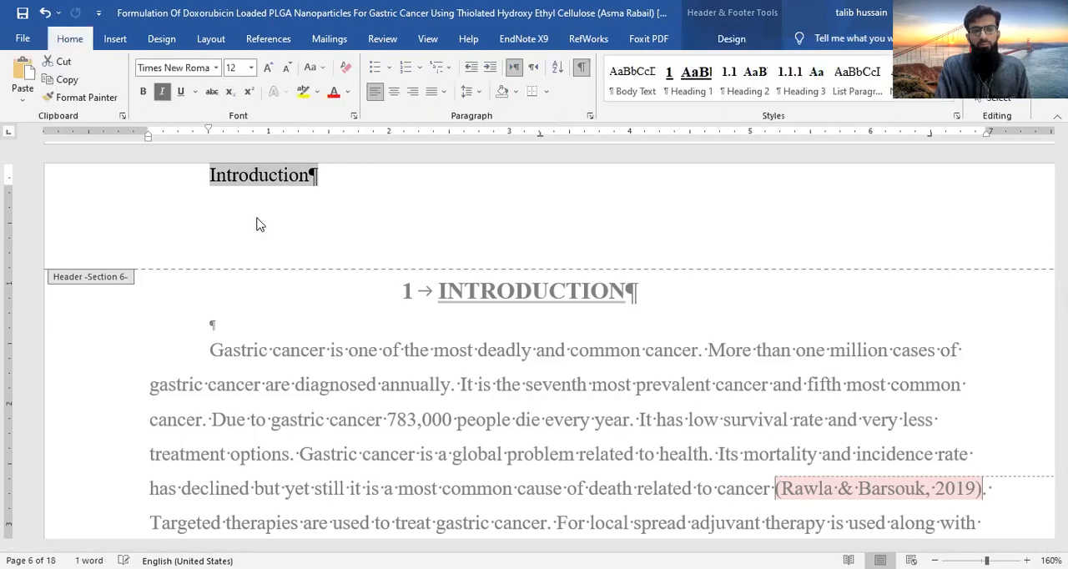
pyautogui.click(412, 92)
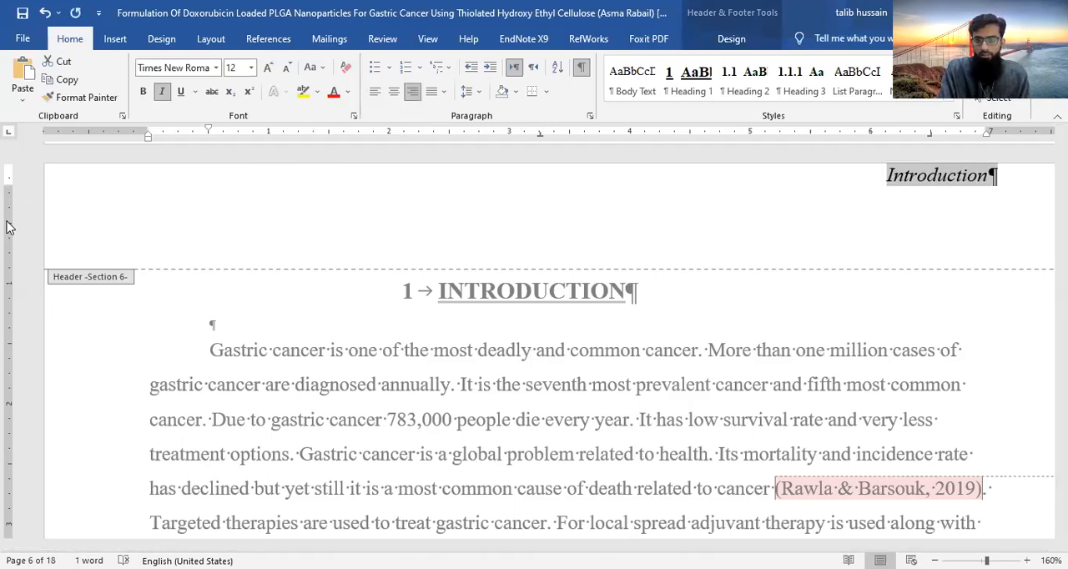
# - Review the pages from the cover to the Introduction to check where the header text appears
pyautogui.hotkey('ctrl', 'Home')
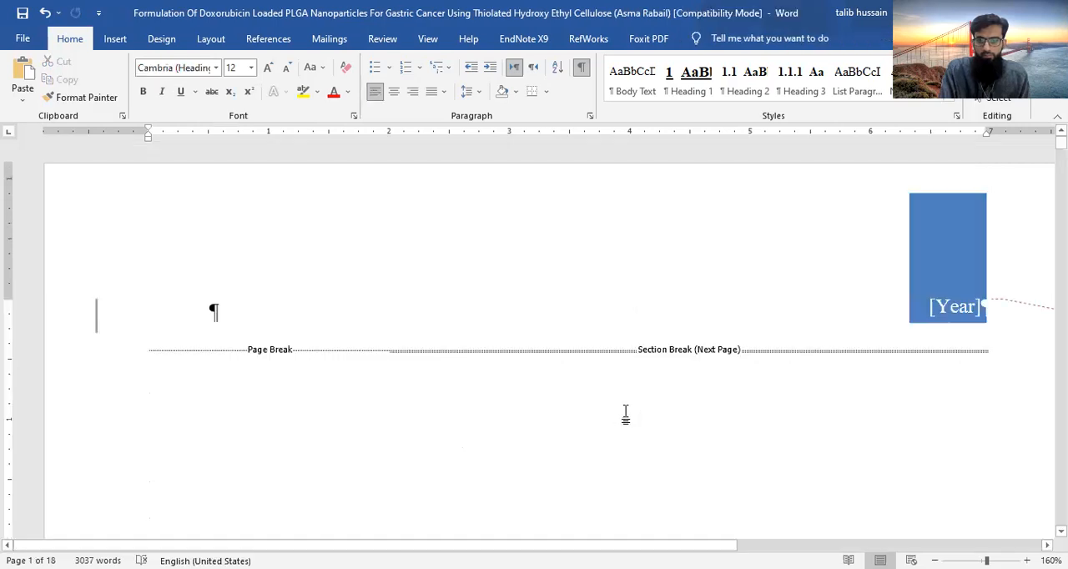
pyautogui.scroll(-15, 627, 410)
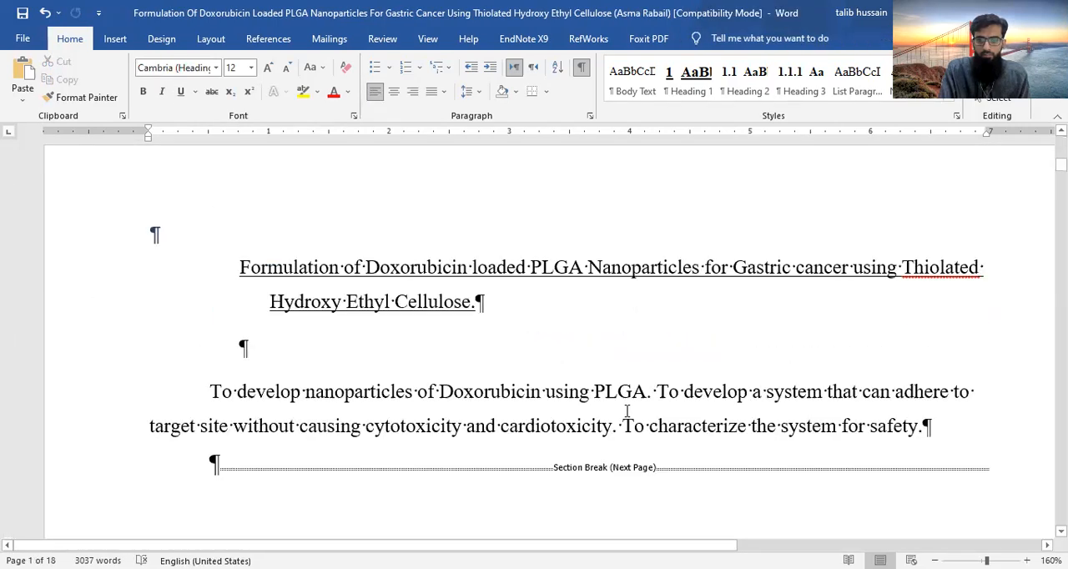
pyautogui.scroll(-5, 628, 382)
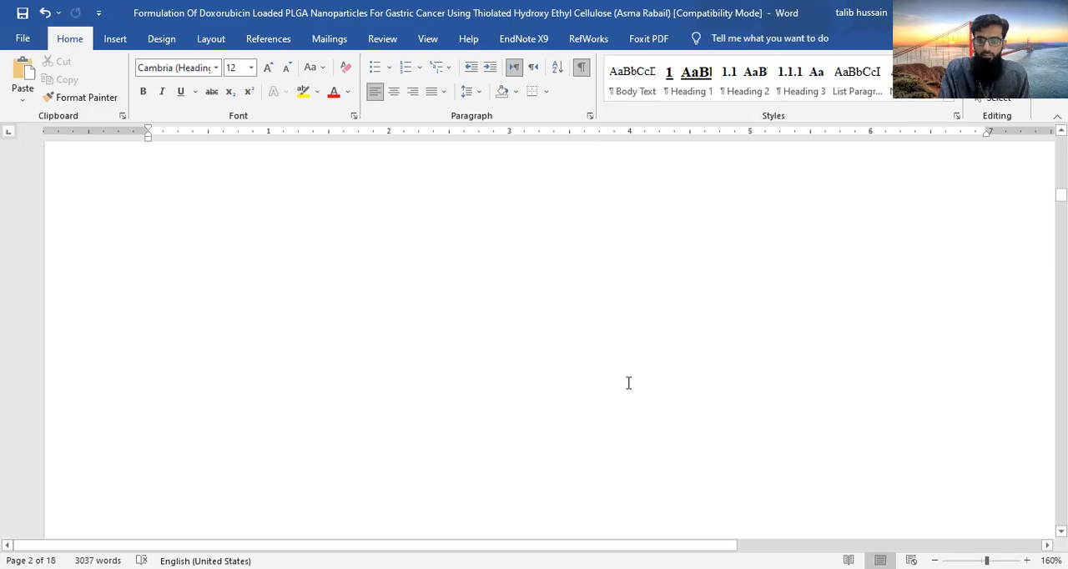
pyautogui.scroll(-5, 628, 383)
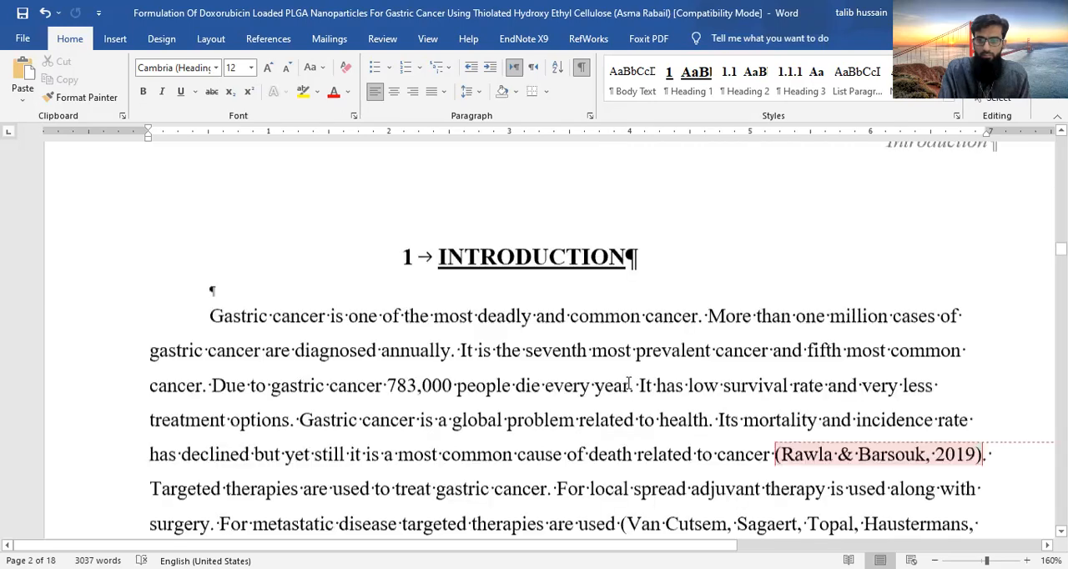
pyautogui.scroll(3, 628, 385)
pyautogui.scroll(3, 745, 412)
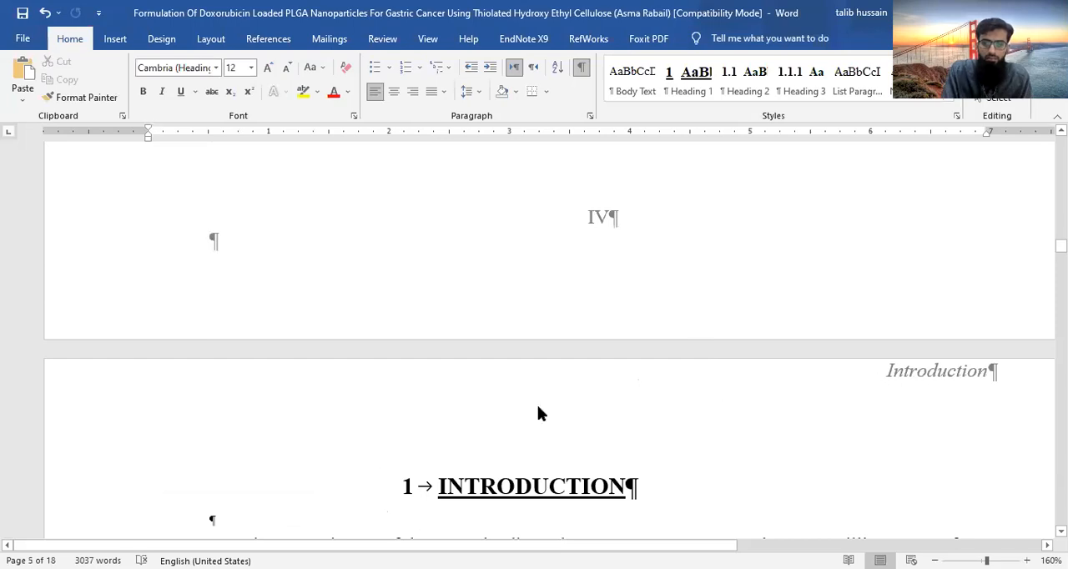
# - Reopen section 6's header and add two blank lines above the "Introduction" text
pyautogui.doubleClick(806, 389)
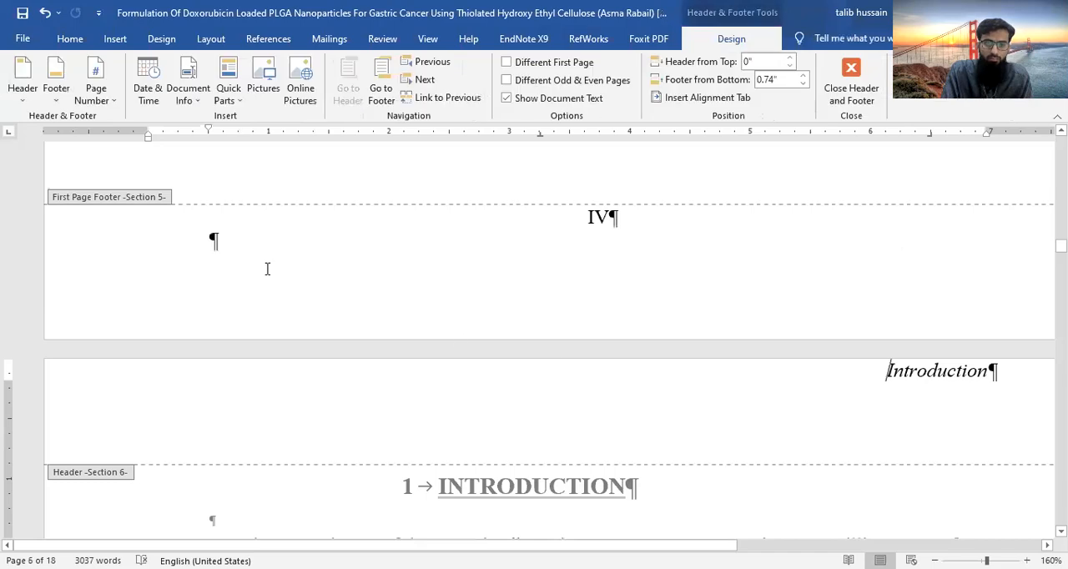
pyautogui.press('Return')
pyautogui.press('Return')
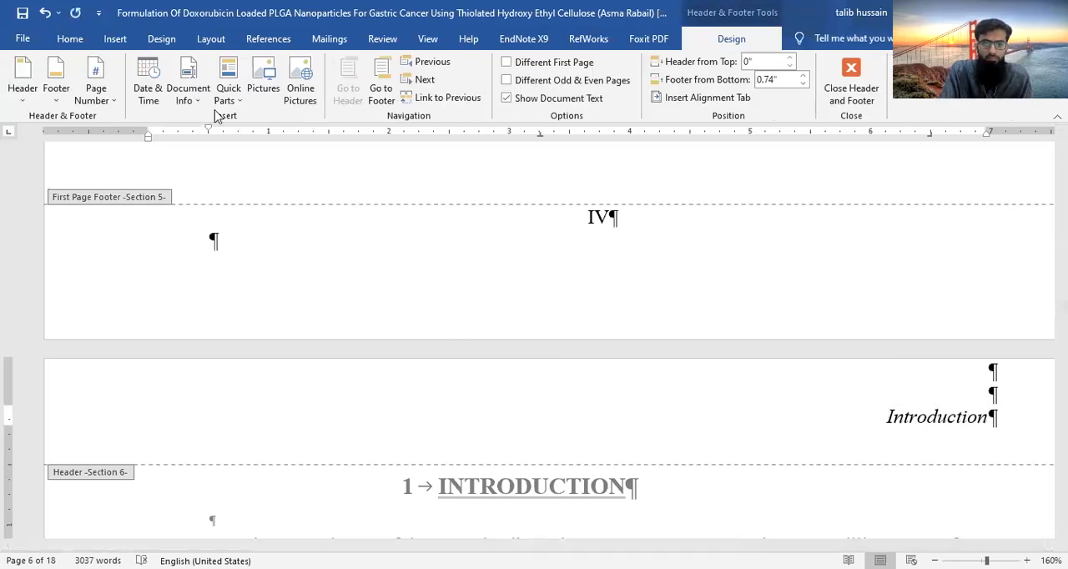
# - Turn on the different first page option for section 6 and check its first page's header and footer
pyautogui.click(506, 63)
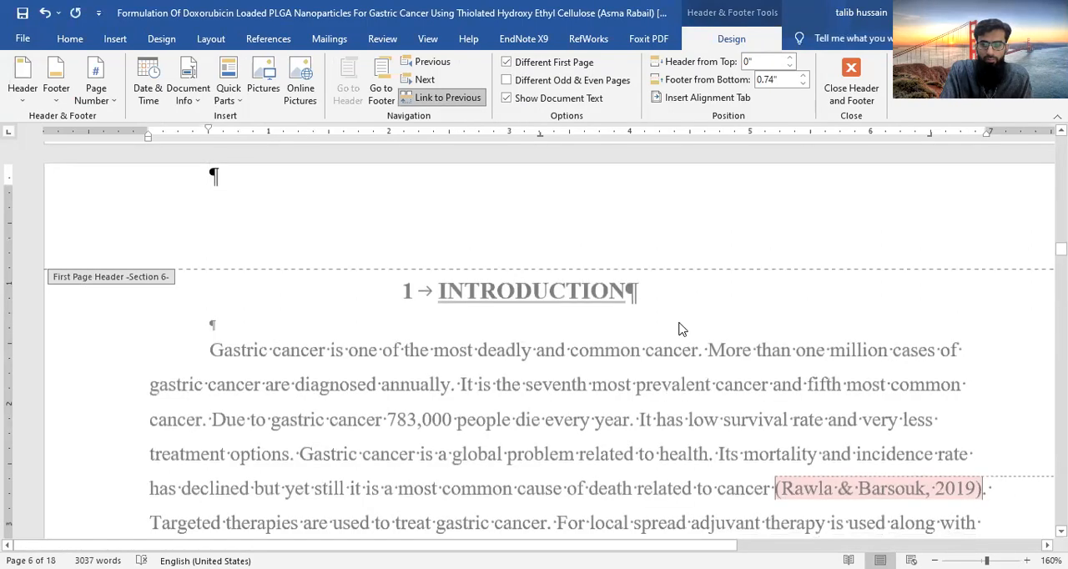
pyautogui.scroll(2, 680, 328)
pyautogui.scroll(-1, 684, 322)
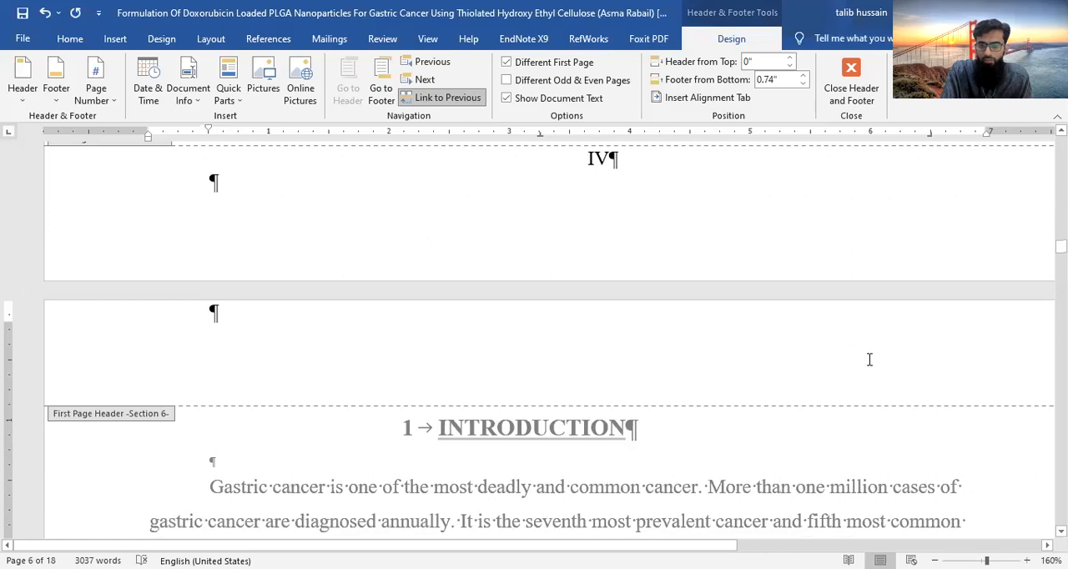
pyautogui.scroll(-10, 575, 484)
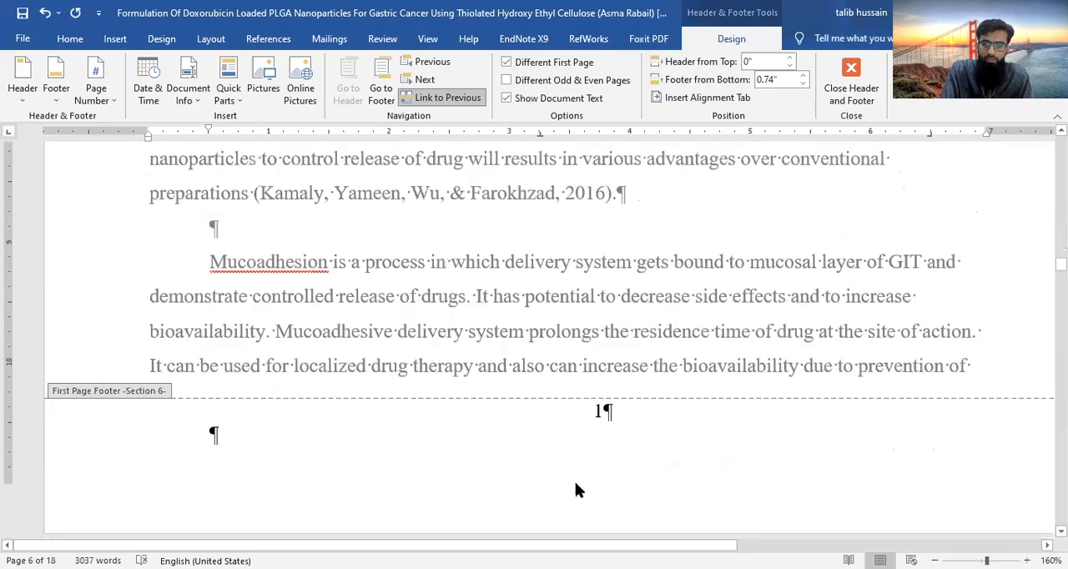
# - Review the header text and page numbers on the pages from section 6 to the start of section 8
pyautogui.scroll(-3, 576, 484)
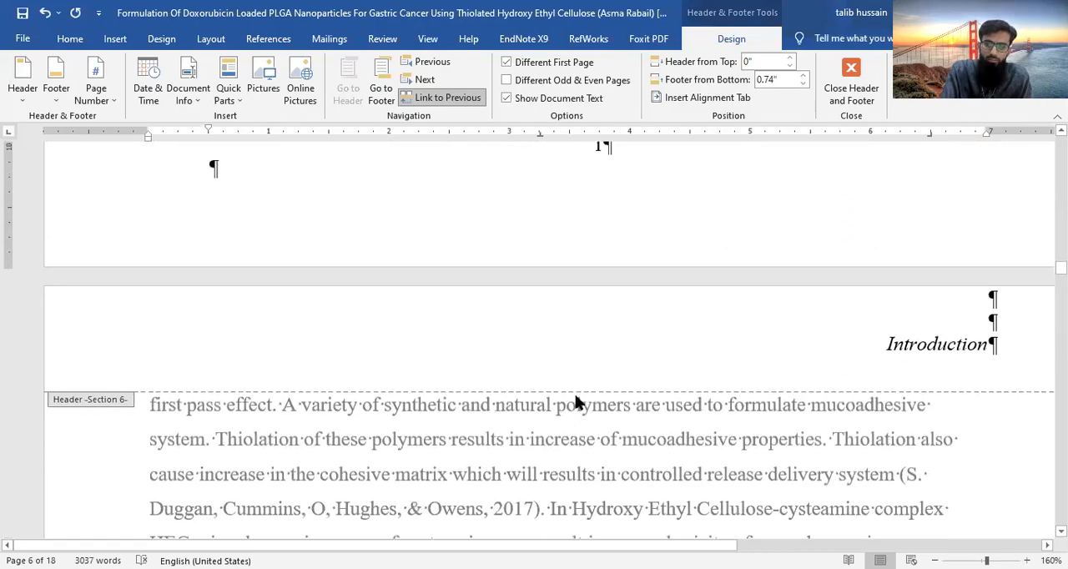
pyautogui.scroll(-3, 576, 401)
pyautogui.scroll(4, 573, 393)
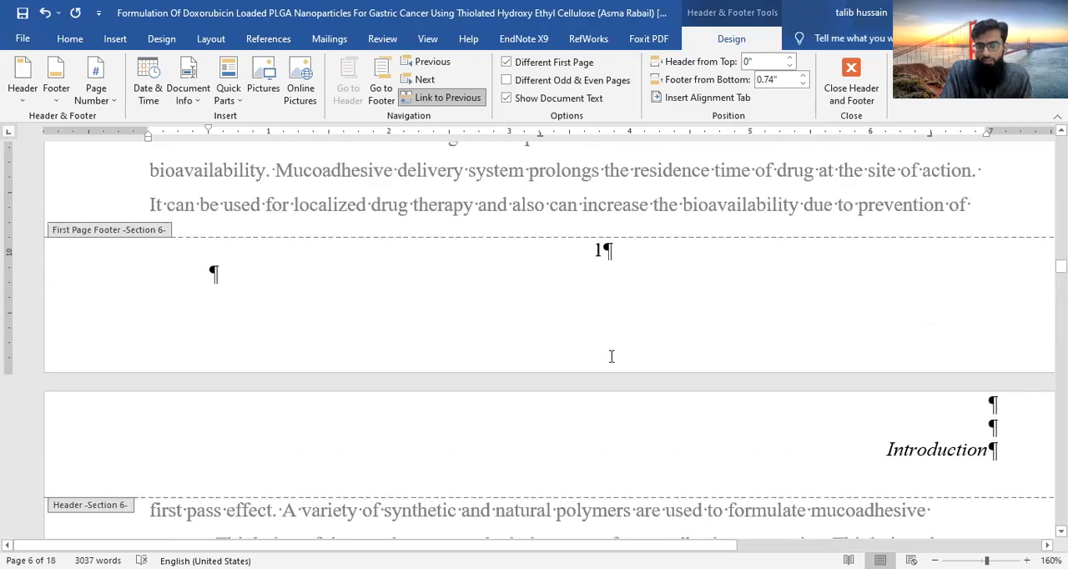
pyautogui.scroll(-15, 612, 359)
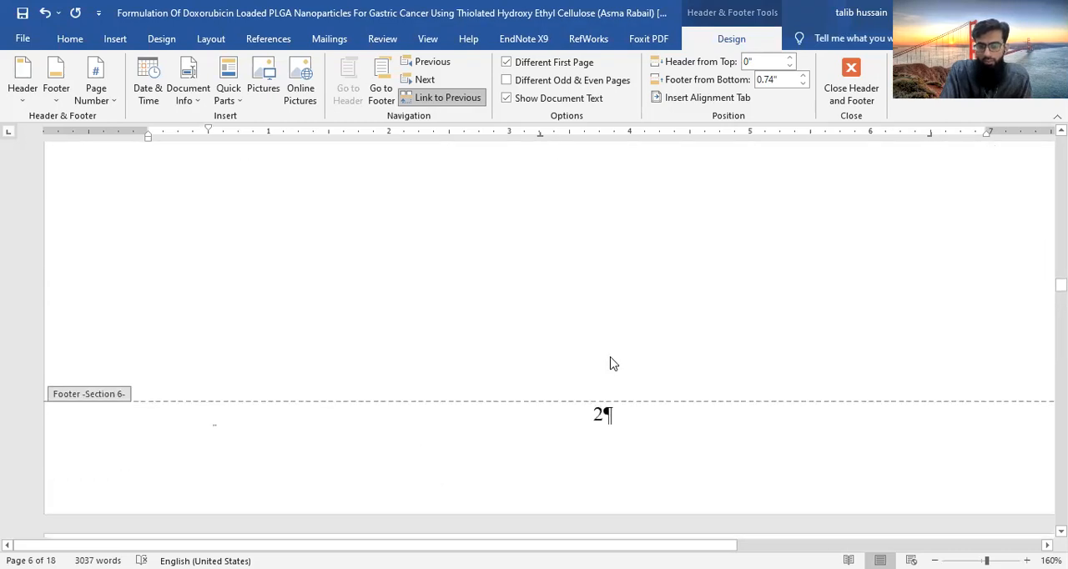
pyautogui.scroll(-3, 612, 364)
pyautogui.scroll(-3, 612, 363)
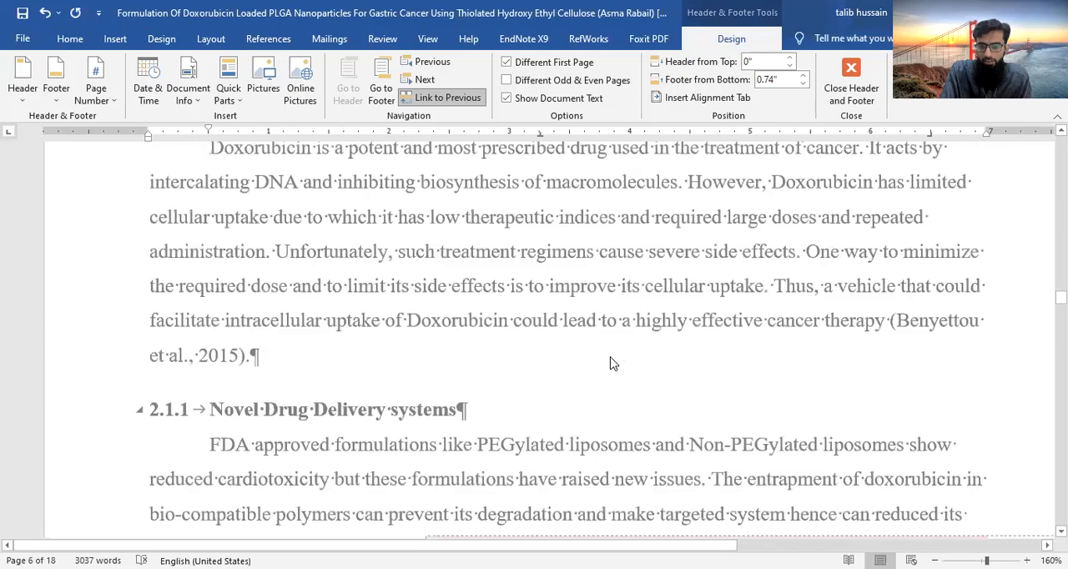
pyautogui.scroll(-3, 610, 363)
pyautogui.scroll(-3, 609, 363)
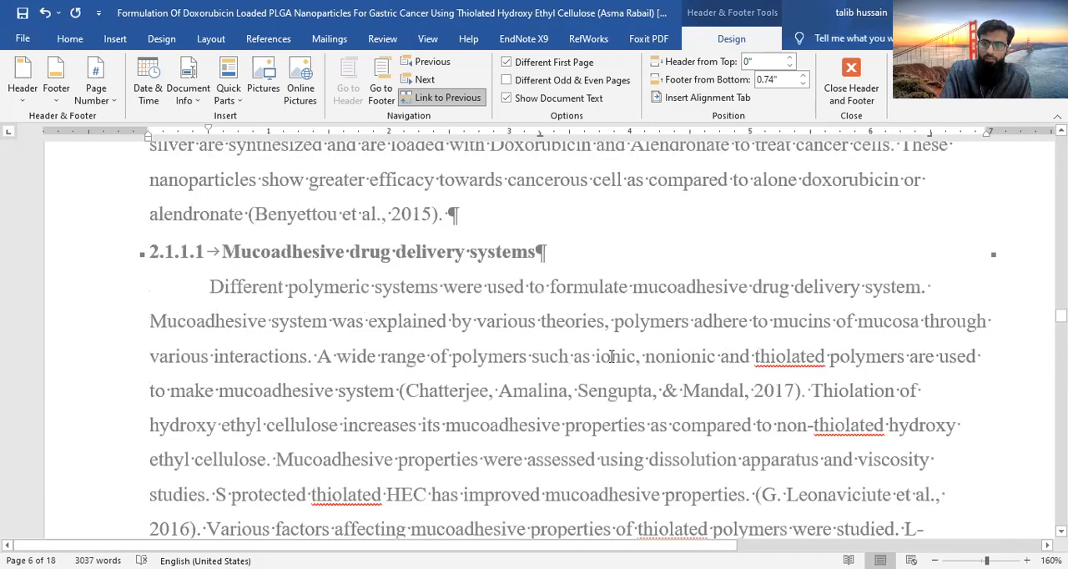
pyautogui.scroll(10, 611, 363)
pyautogui.scroll(-10, 610, 363)
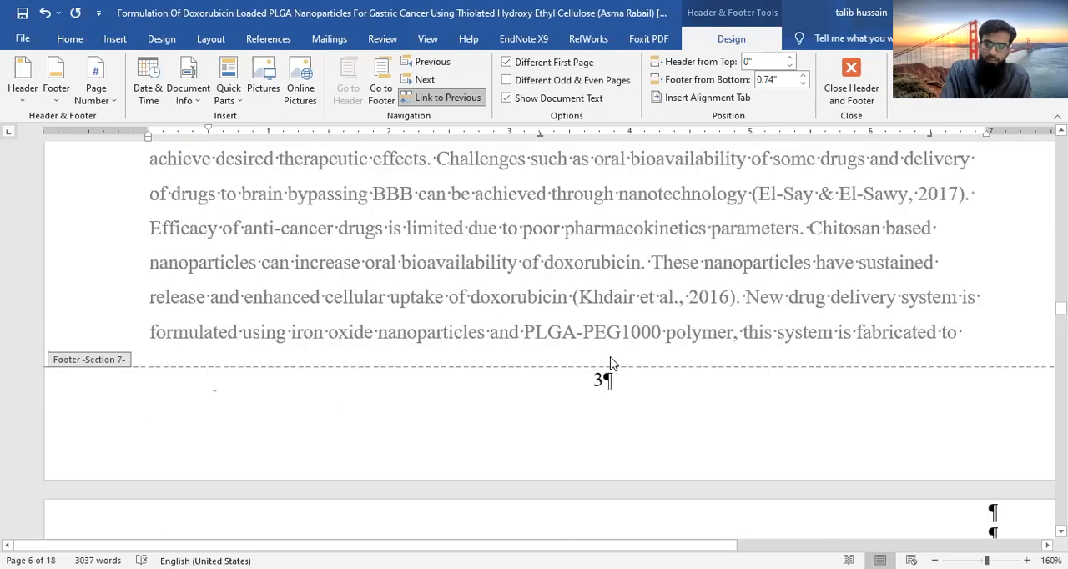
pyautogui.scroll(-10, 612, 364)
pyautogui.scroll(-4, 611, 357)
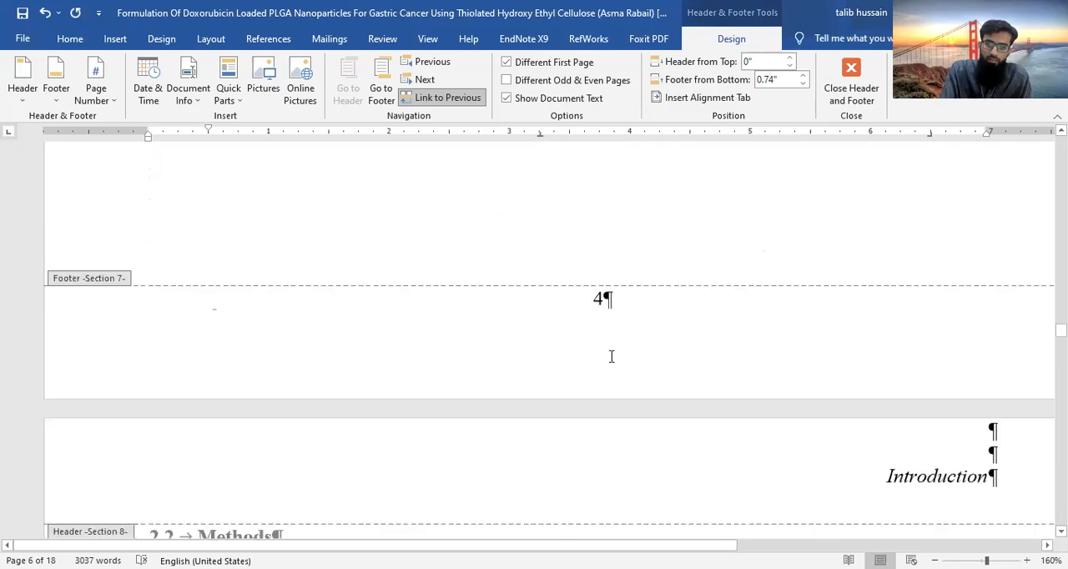
pyautogui.scroll(-3, 611, 359)
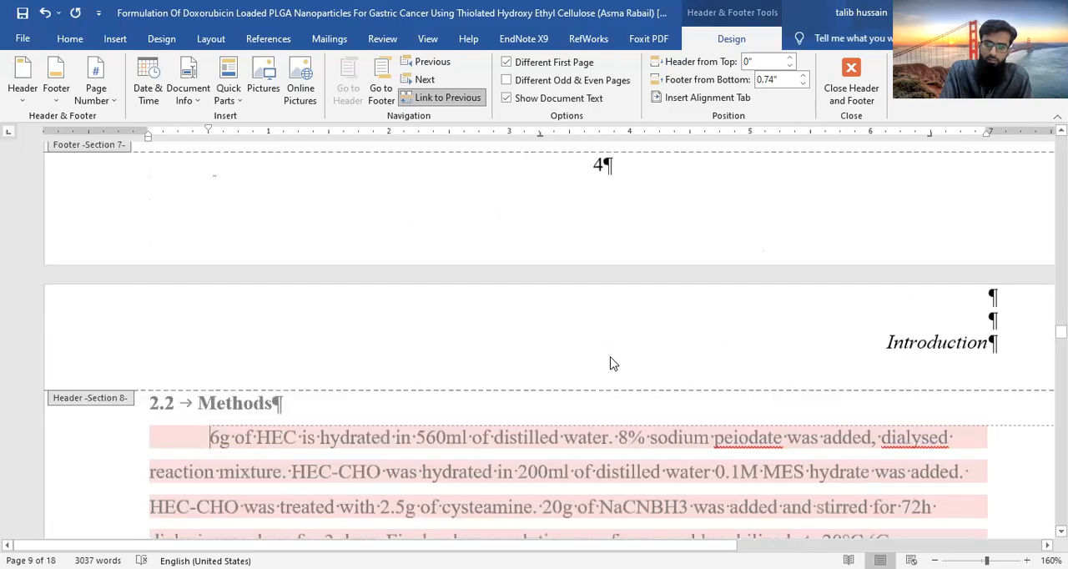
pyautogui.scroll(10, 610, 364)
pyautogui.scroll(5, 611, 356)
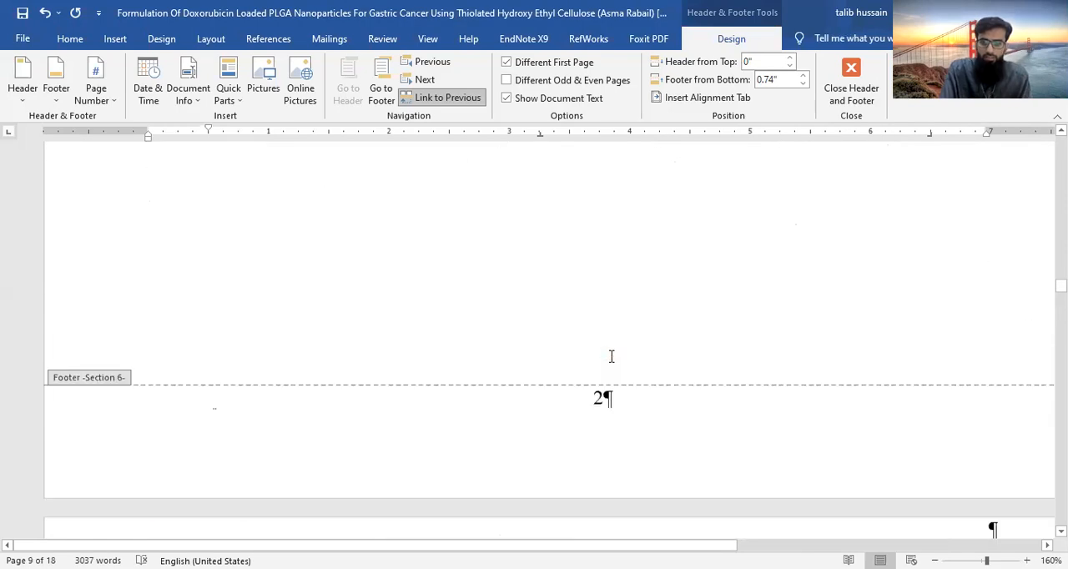
# - Unlink section 7's header from the previous section and replace its text with "Review of Literature"
pyautogui.scroll(-5, 611, 356)
pyautogui.click(887, 323)
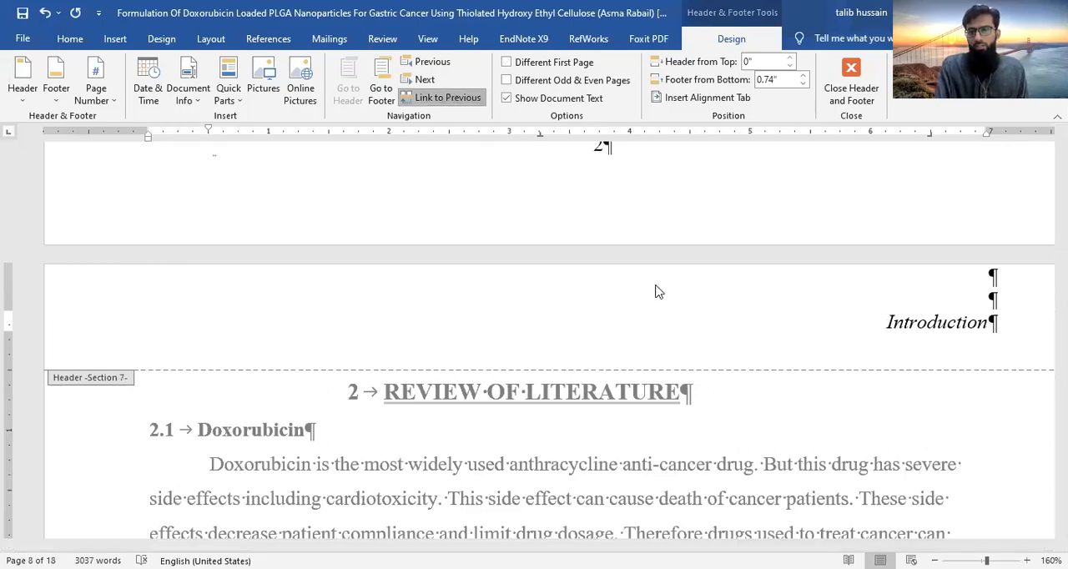
pyautogui.scroll(-2, 587, 284)
pyautogui.scroll(4, 937, 406)
pyautogui.moveTo(991, 421); pyautogui.dragTo(860, 428)
pyautogui.write('Rev')
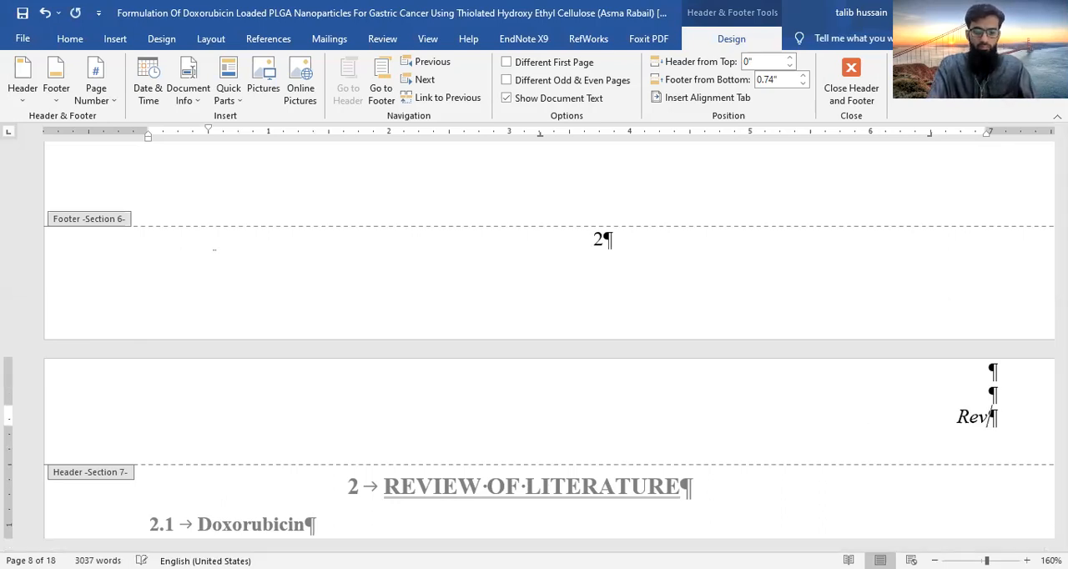
pyautogui.write('iew of ')
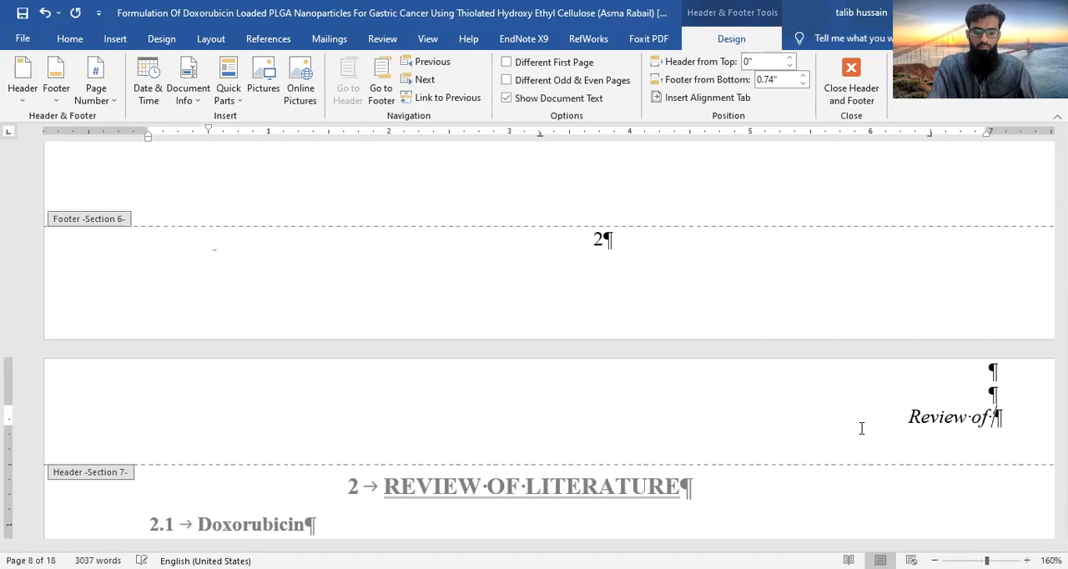
pyautogui.write('Literat')
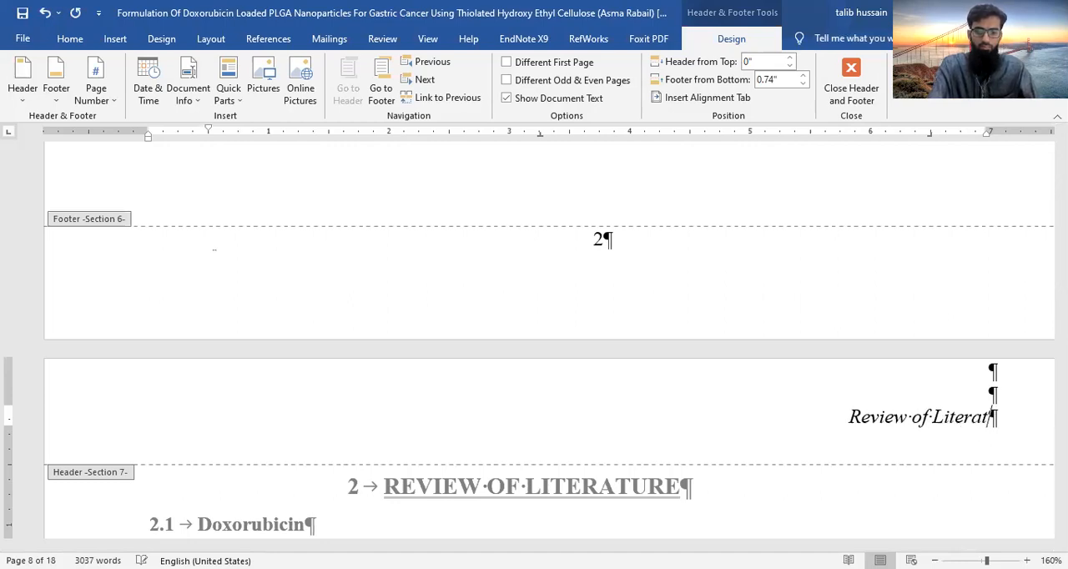
pyautogui.write('ure')
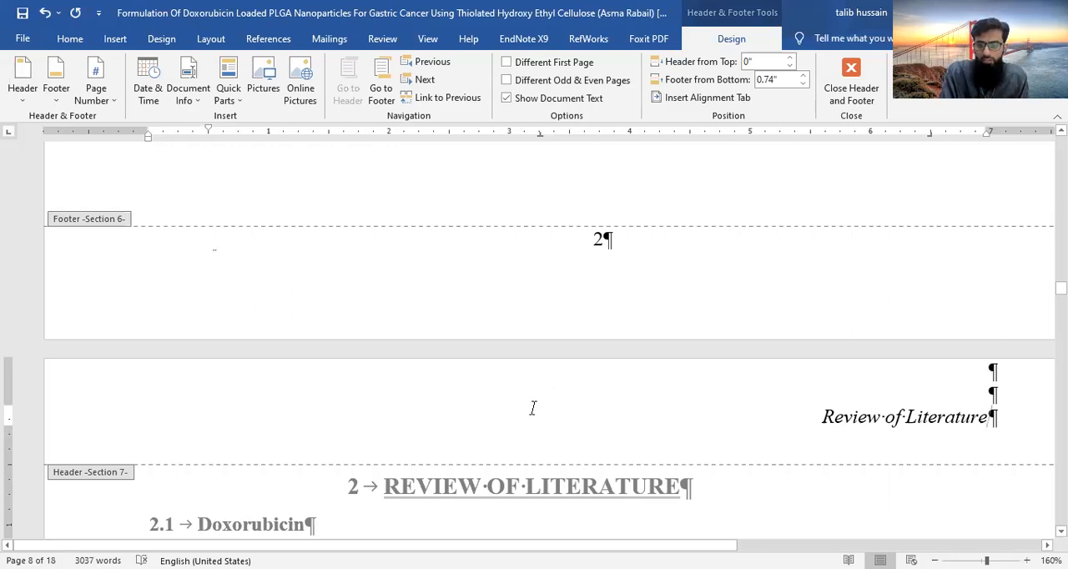
# - Turn on the different first page option for section 7 and check the headers and footers of sections 6 and 7
pyautogui.click(507, 63)
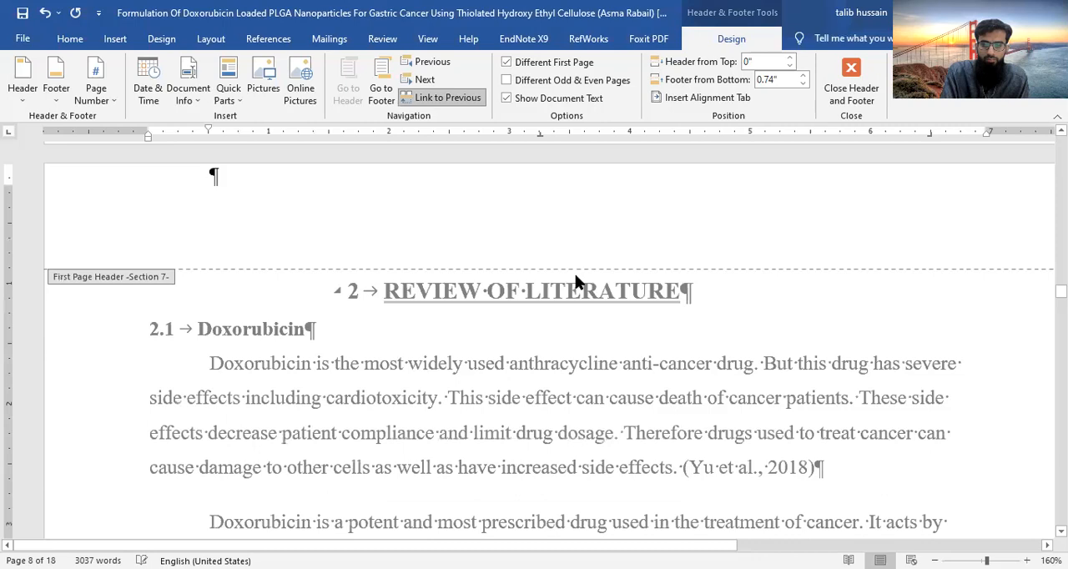
pyautogui.scroll(-10, 576, 280)
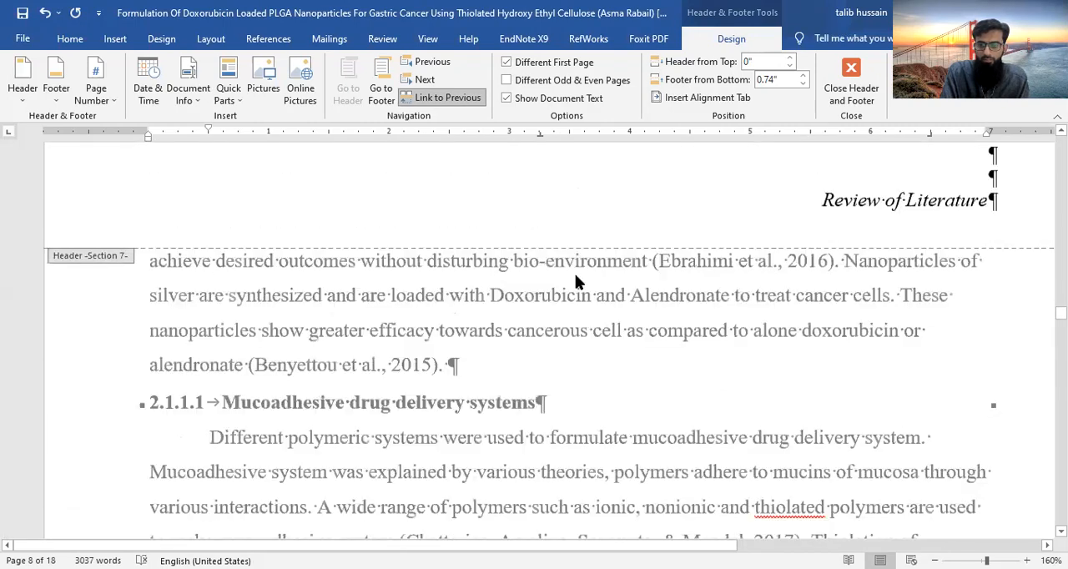
pyautogui.scroll(-5, 575, 280)
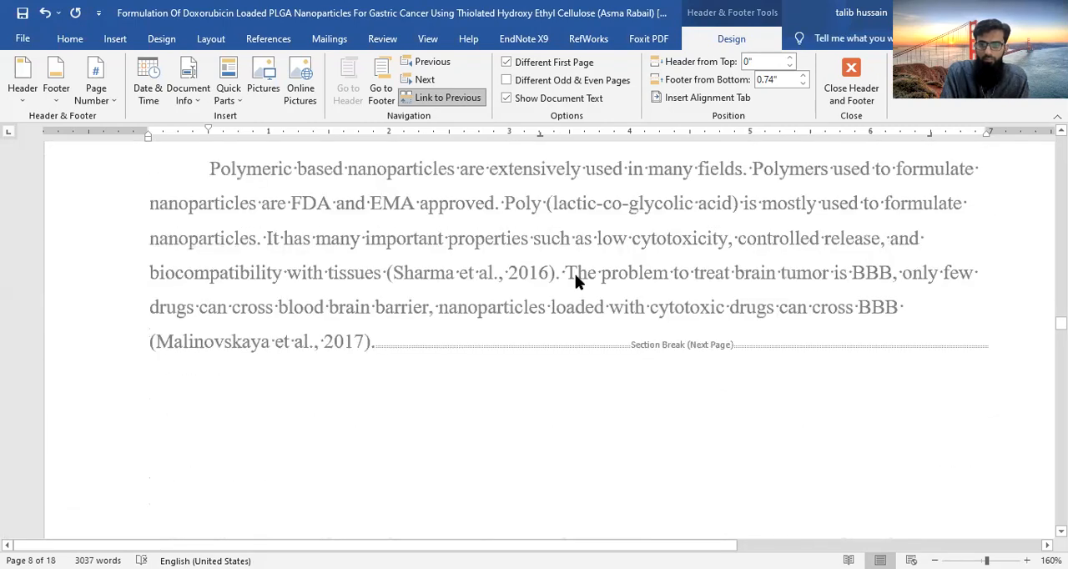
pyautogui.scroll(10, 575, 275)
pyautogui.scroll(5, 576, 279)
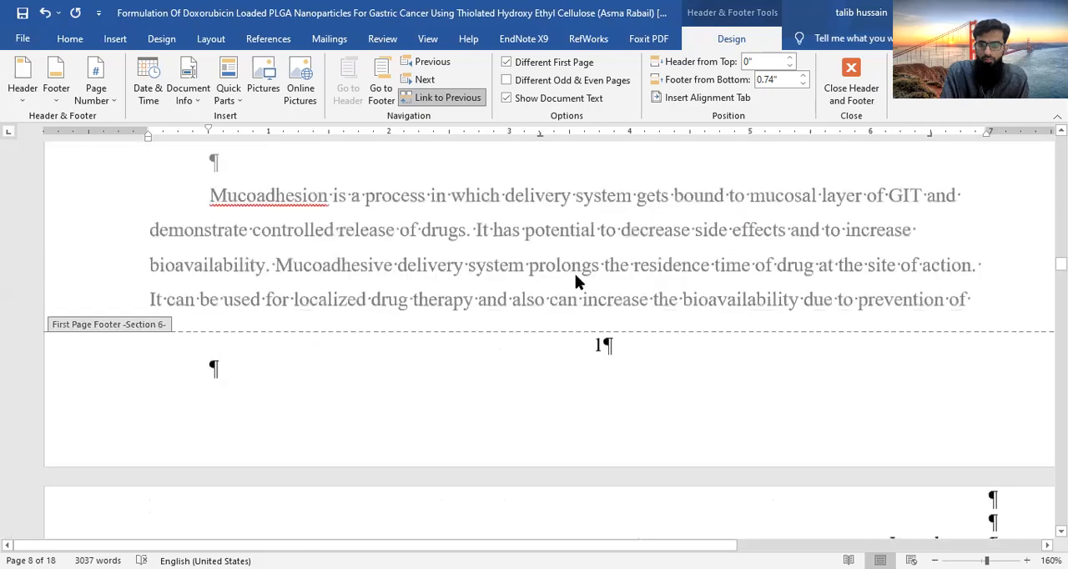
pyautogui.scroll(3, 576, 275)
pyautogui.scroll(-8, 575, 282)
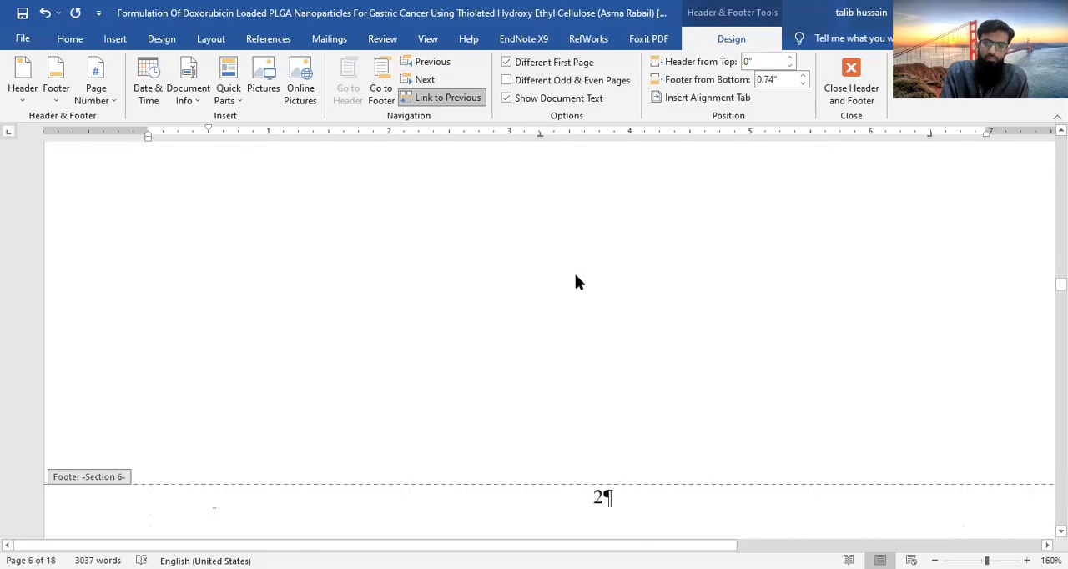
# - Unlink the header of section 9, the Statement of Problem page, from the previous section
pyautogui.scroll(-10, 576, 282)
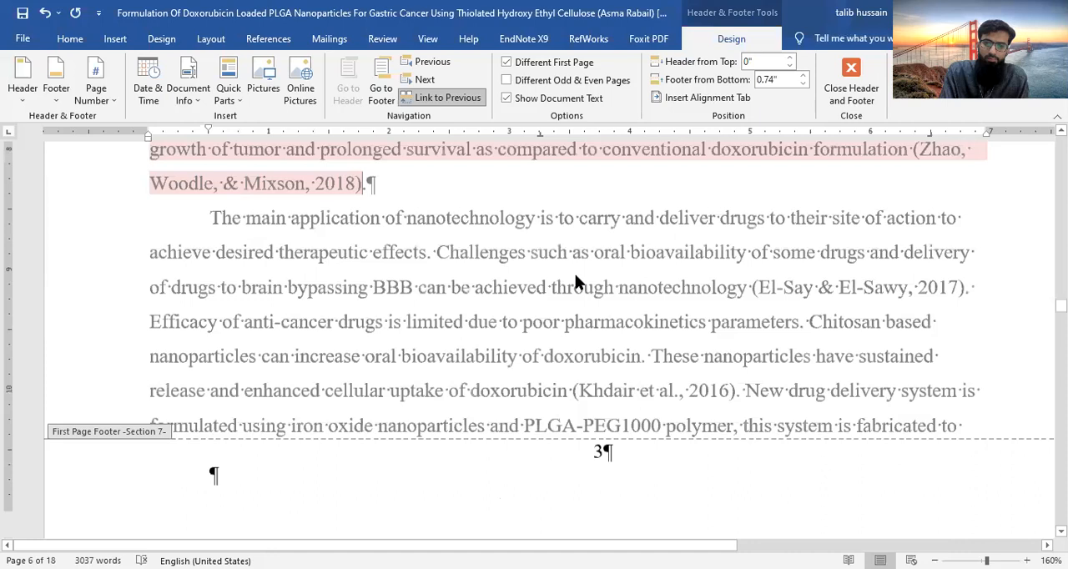
pyautogui.scroll(-3, 575, 282)
pyautogui.scroll(-8, 575, 282)
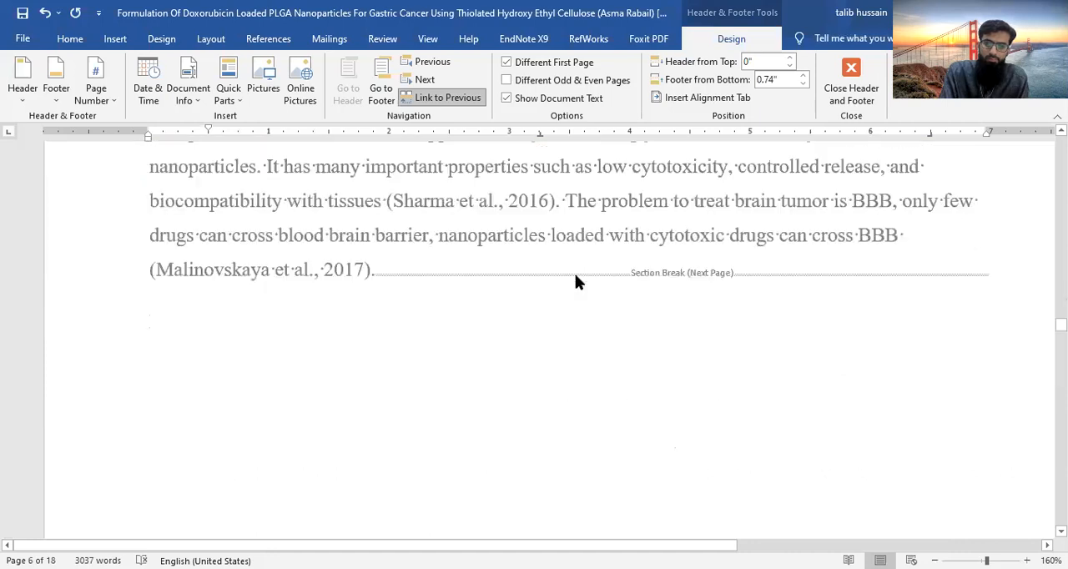
pyautogui.scroll(-4, 576, 282)
pyautogui.scroll(-5, 576, 282)
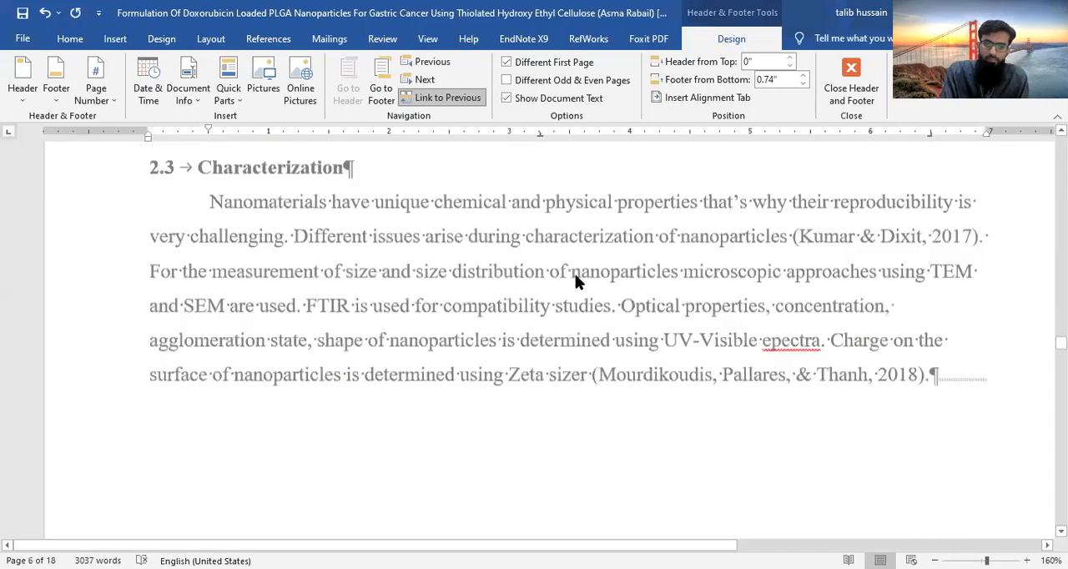
pyautogui.scroll(-5, 575, 280)
pyautogui.scroll(-4, 575, 280)
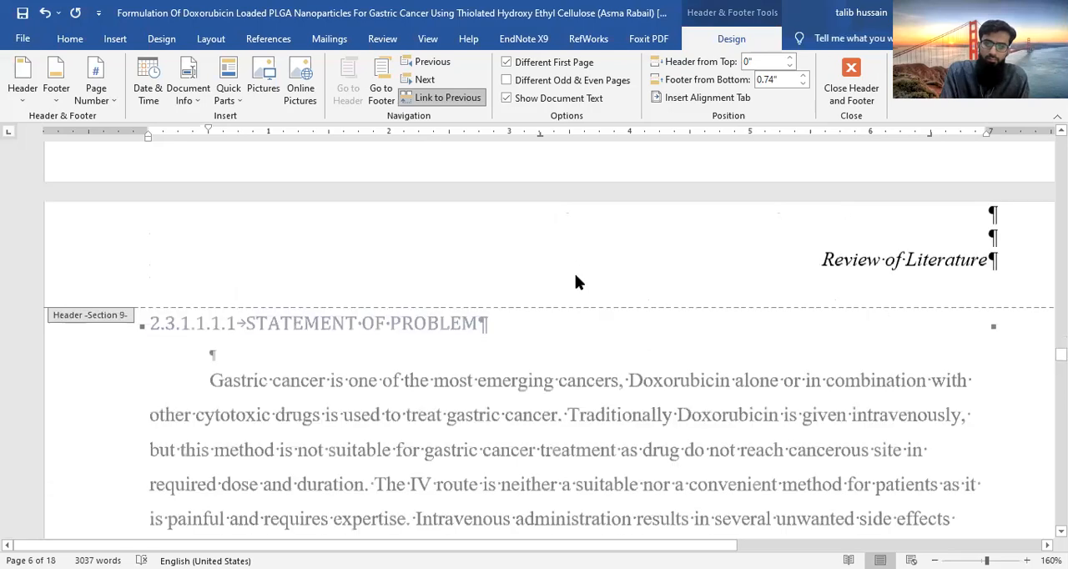
pyautogui.click(823, 336)
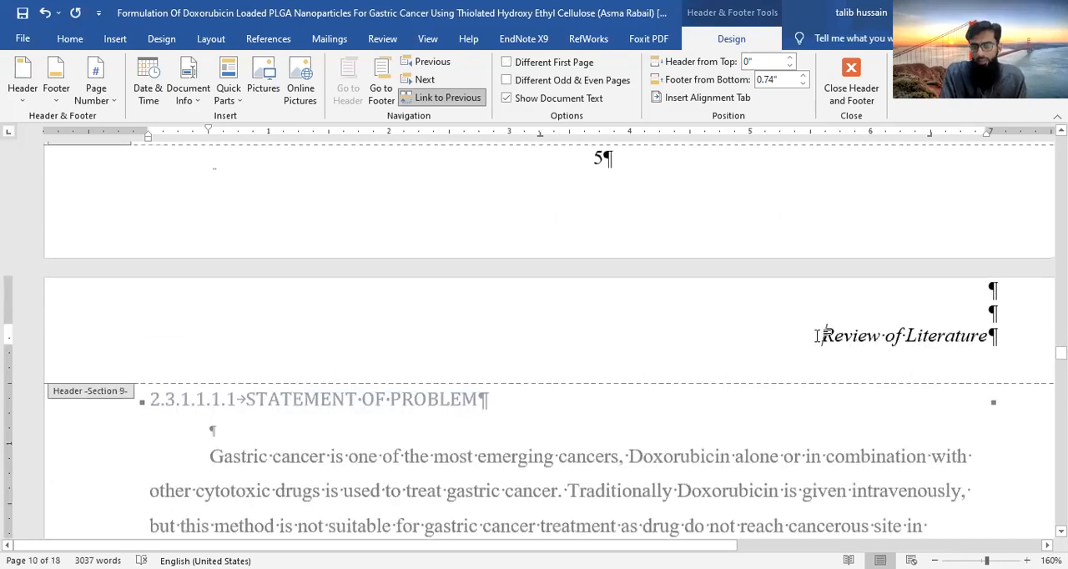
pyautogui.keyDown('shift'); pyautogui.click(991, 337); pyautogui.keyUp('shift')
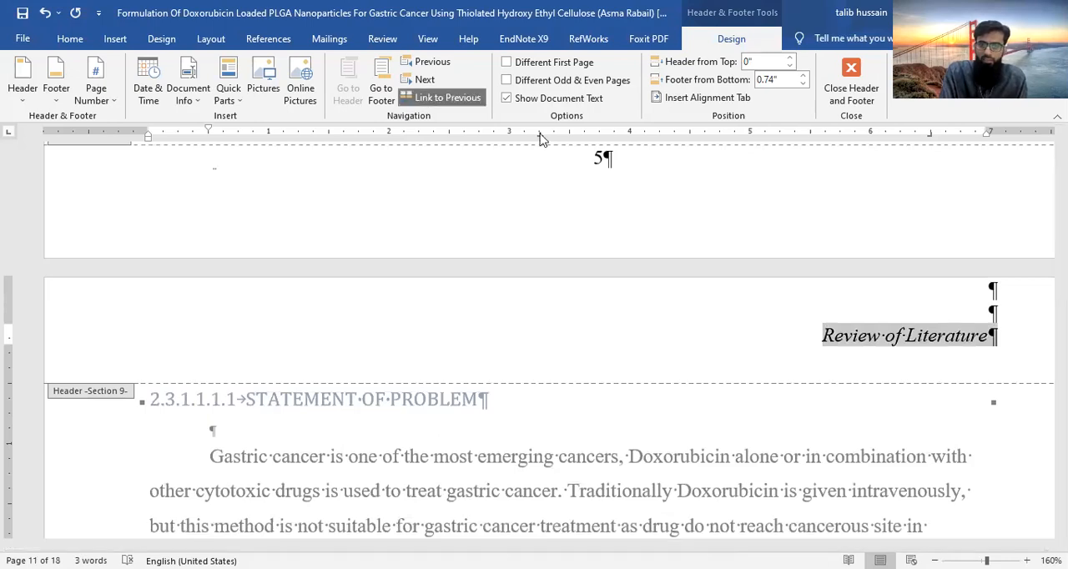
pyautogui.scroll(3, 772, 239)
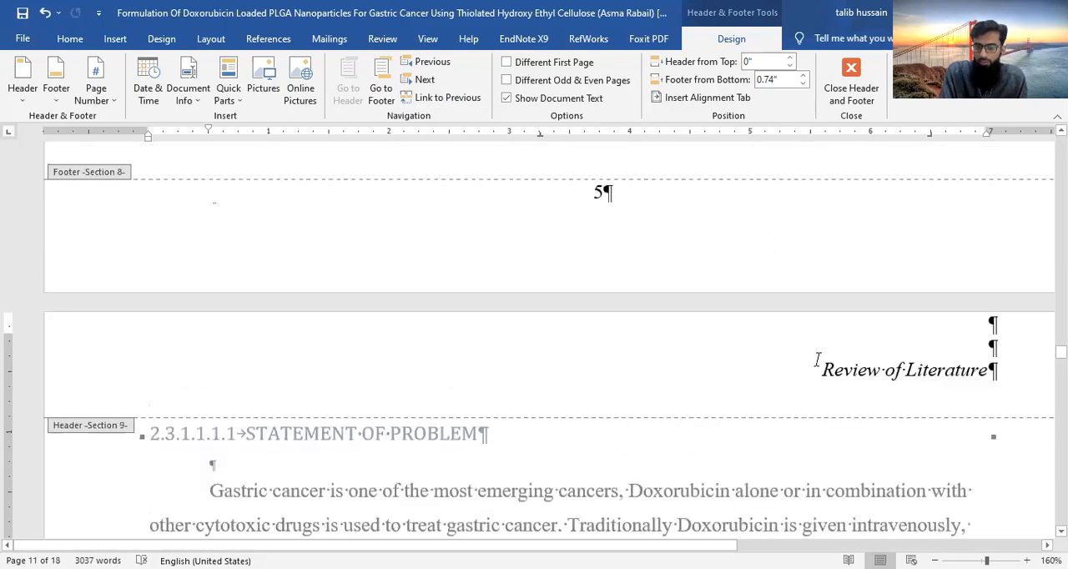
# - Replace section 9's header text with "Statement of problem" and turn on its different first page option
pyautogui.keyDown('shift'); pyautogui.click(997, 376); pyautogui.keyUp('shift')
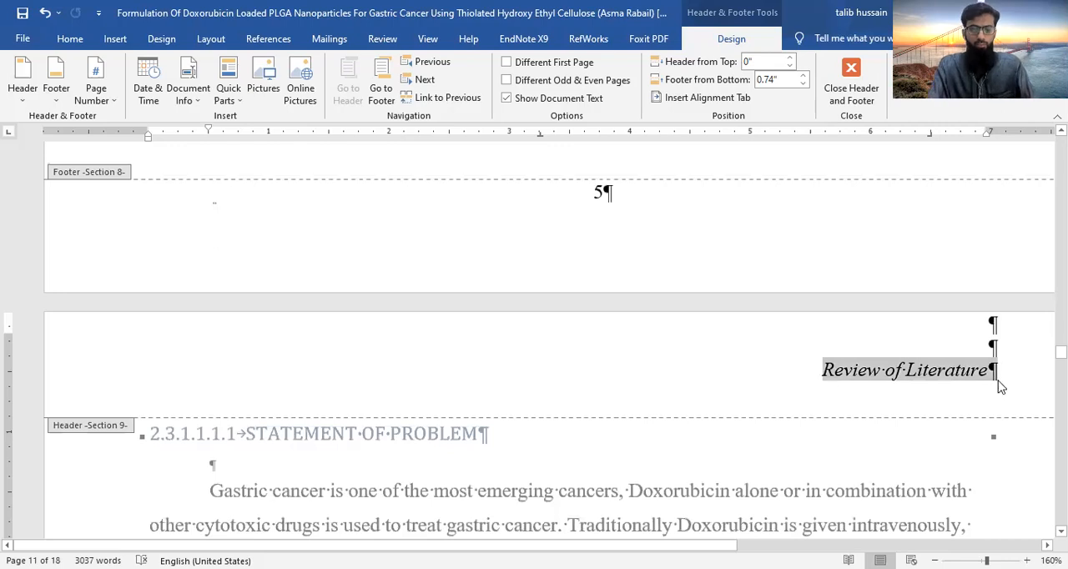
pyautogui.write('5')
pyautogui.write('tate')
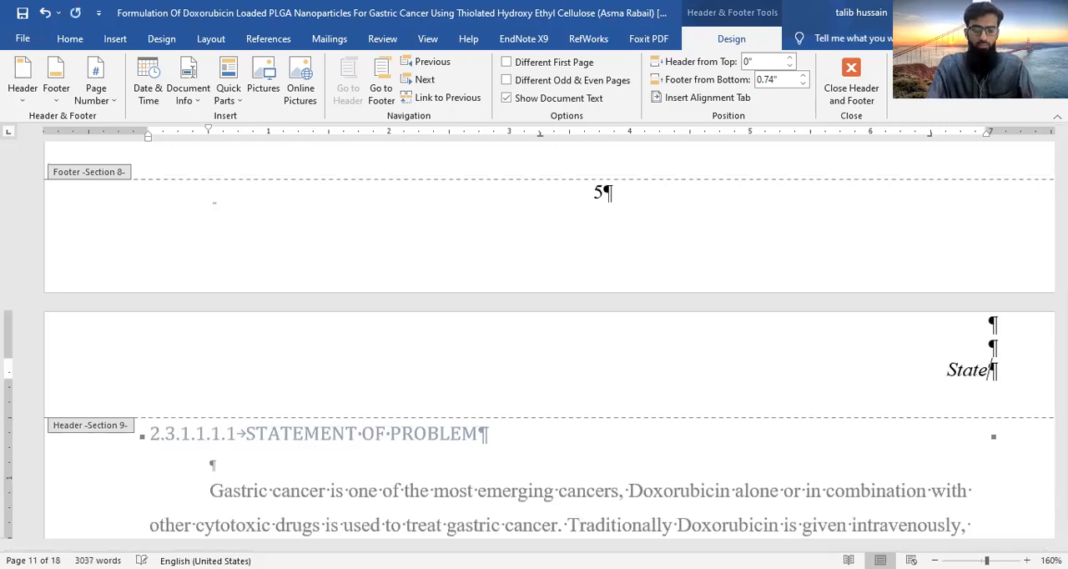
pyautogui.write('ment of ')
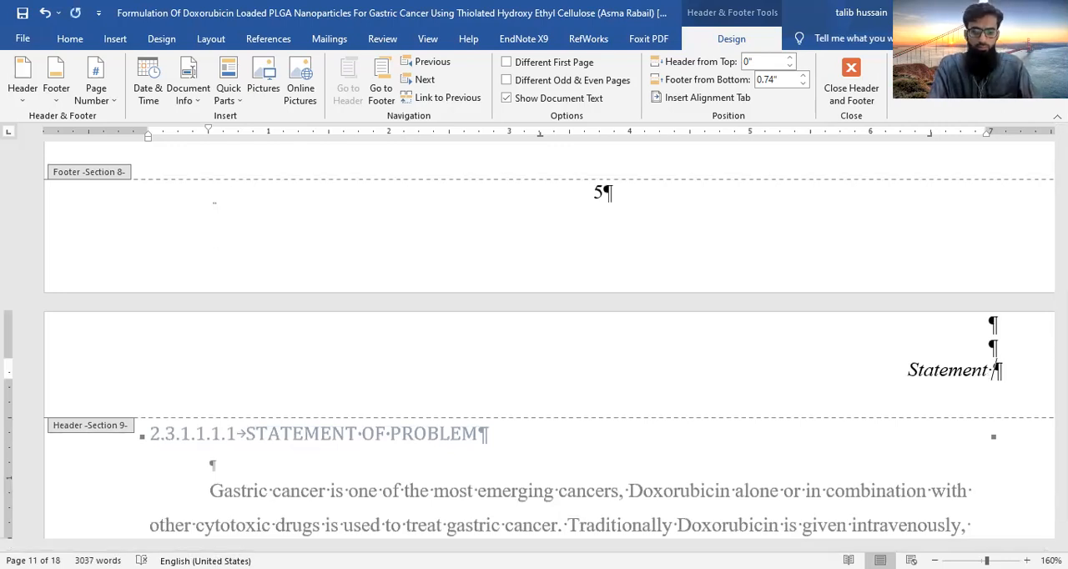
pyautogui.write('problem')
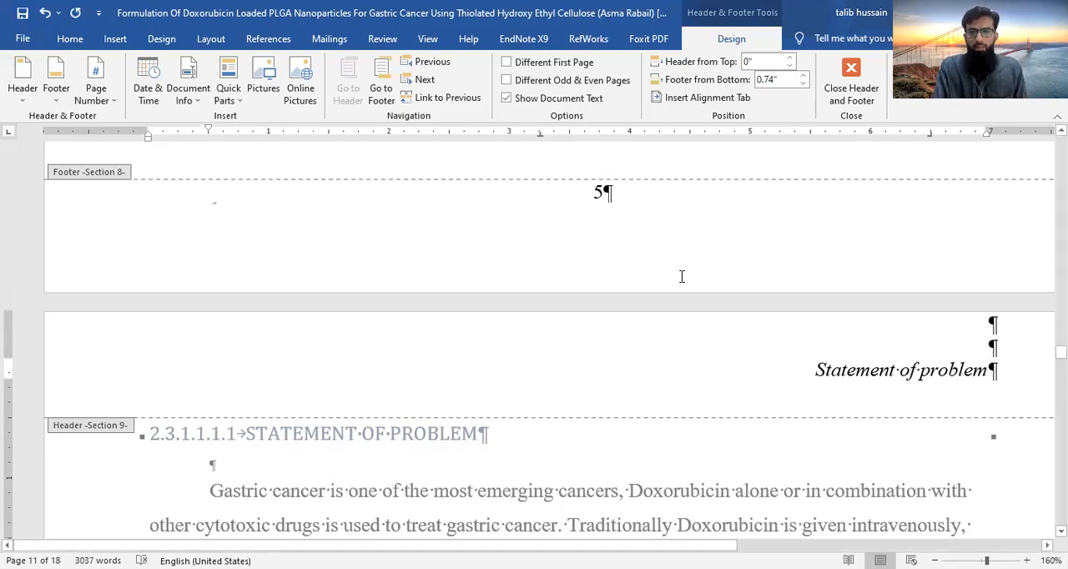
pyautogui.click(509, 67)
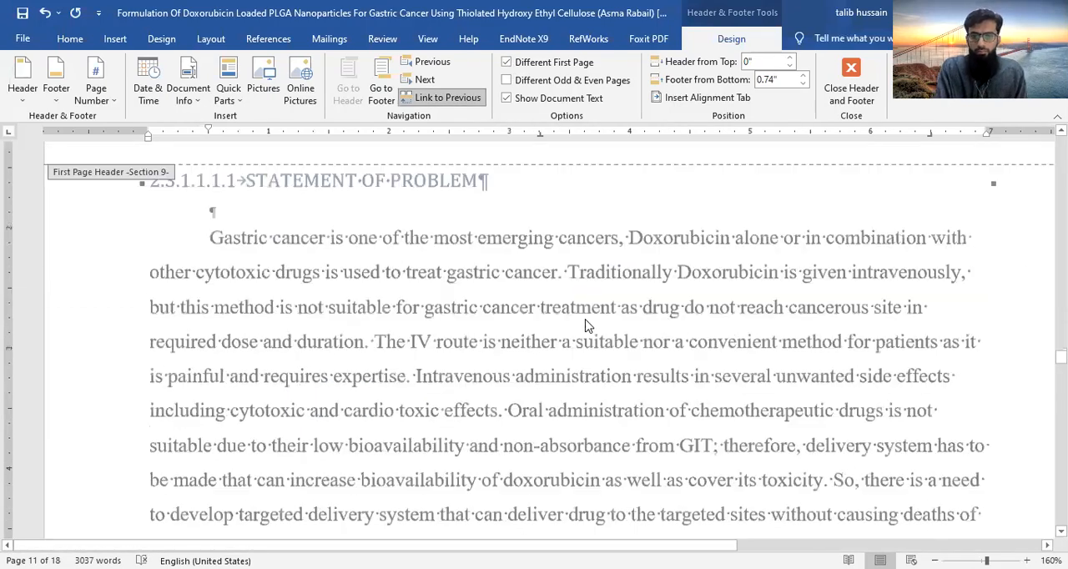
# - Unlink the header of section 10, where Materials and Methods begins, from the previous section
pyautogui.scroll(-15, 585, 325)
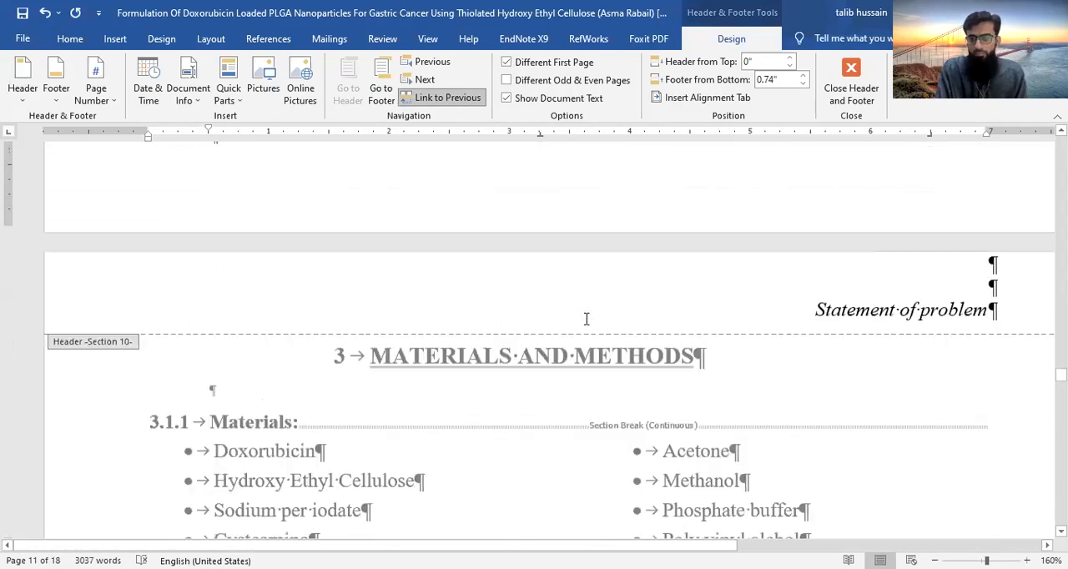
pyautogui.click(714, 311)
pyautogui.tripleClick(973, 307)
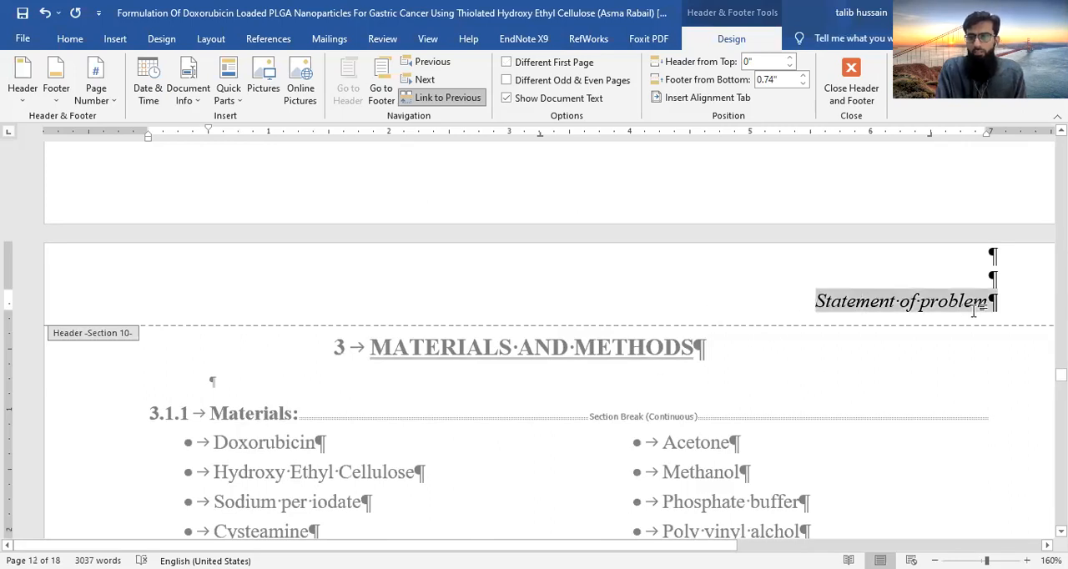
pyautogui.click(448, 97)
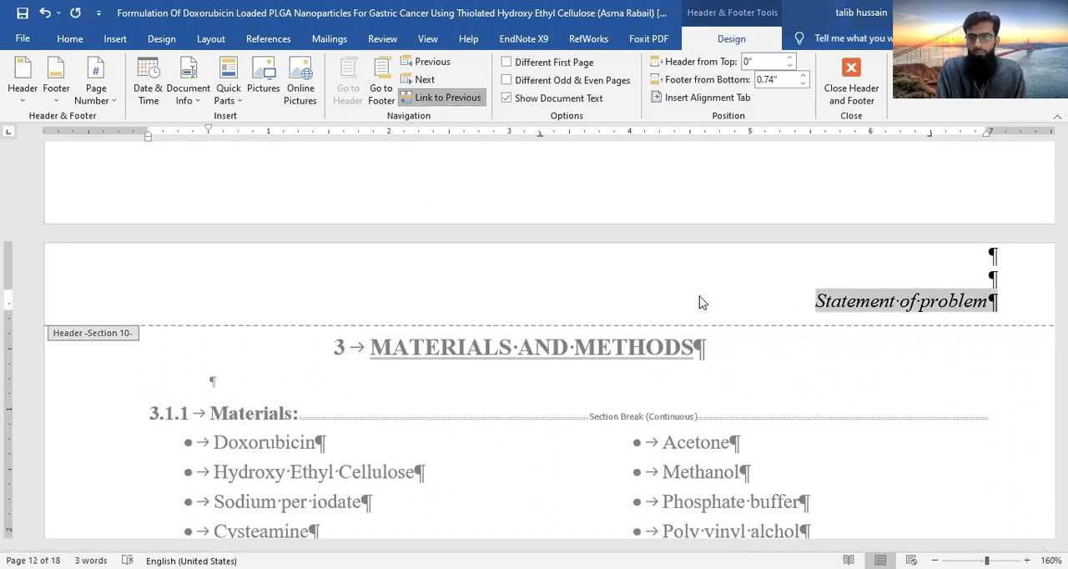
pyautogui.scroll(2, 788, 405)
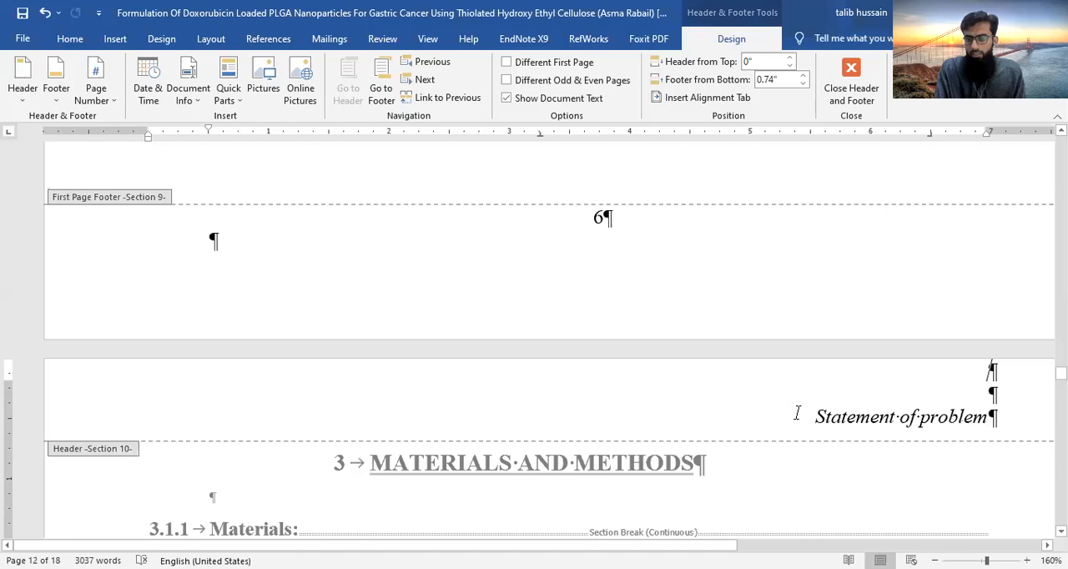
# - Replace section 10's header text with "Material and Methods" and turn on its different first page option
pyautogui.moveTo(797, 412); pyautogui.dragTo(996, 435)
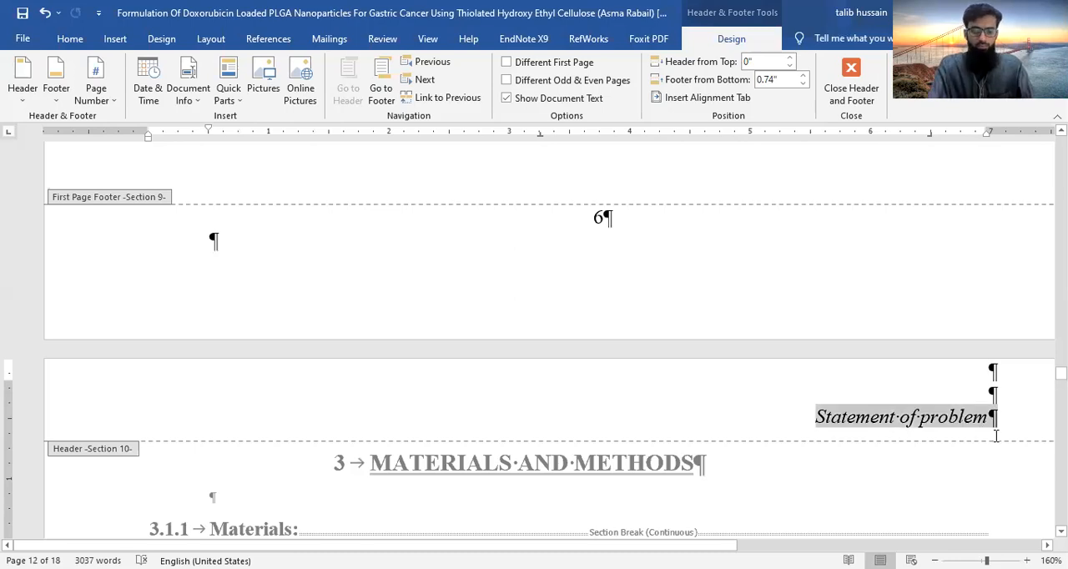
pyautogui.press('Delete')
pyautogui.write('Materi')
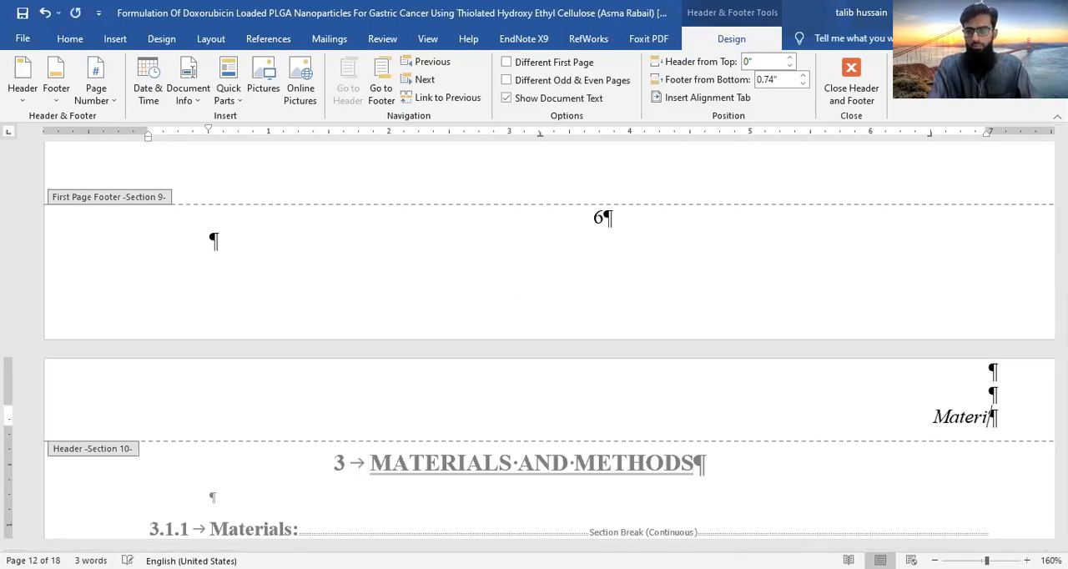
pyautogui.write('a;')
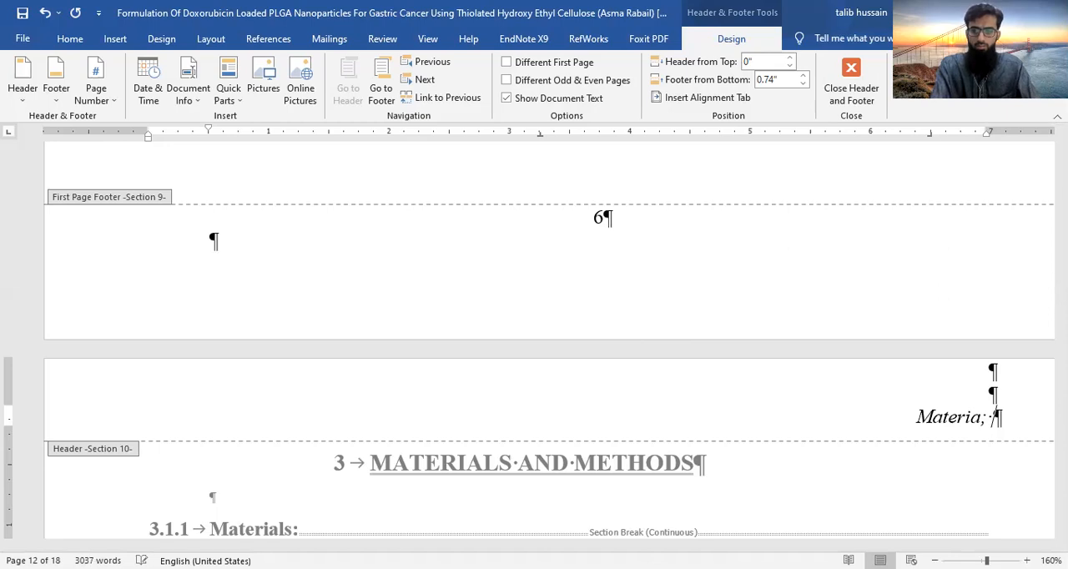
pyautogui.press('BackSpace')
pyautogui.press('BackSpace')
pyautogui.write('al ')
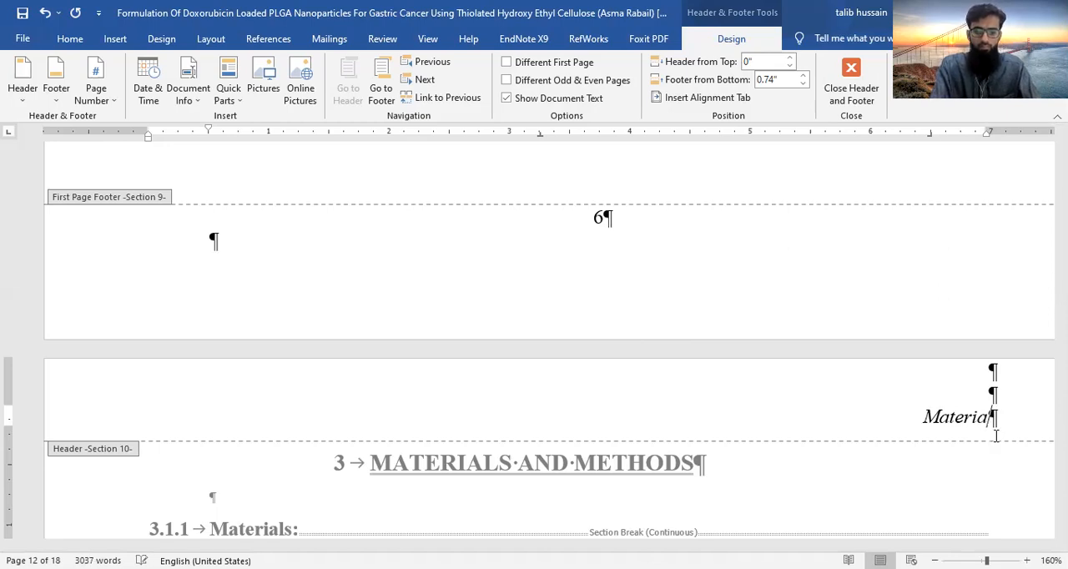
pyautogui.write('and Methods')
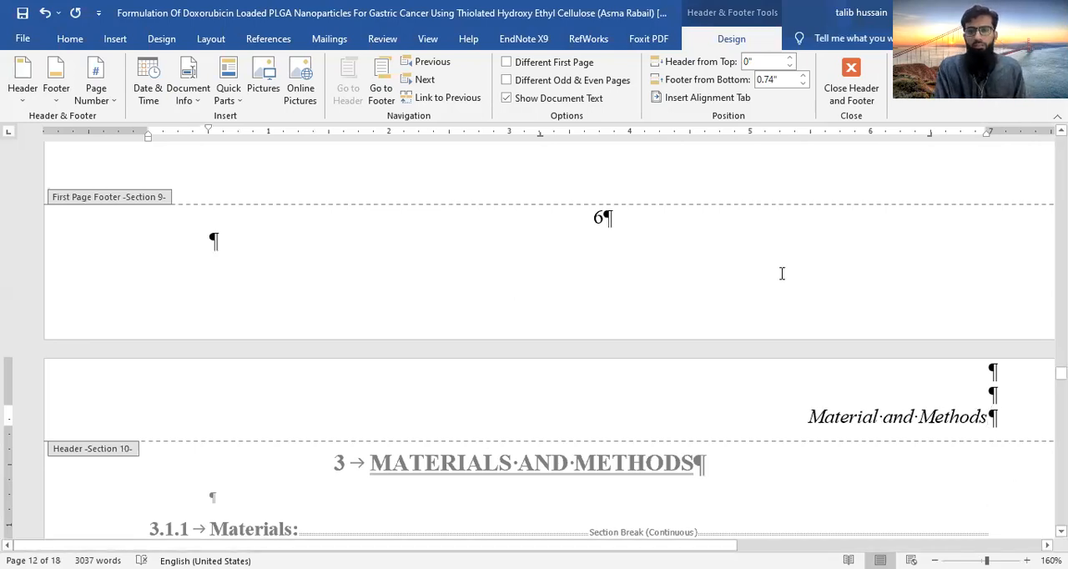
pyautogui.click(508, 63)
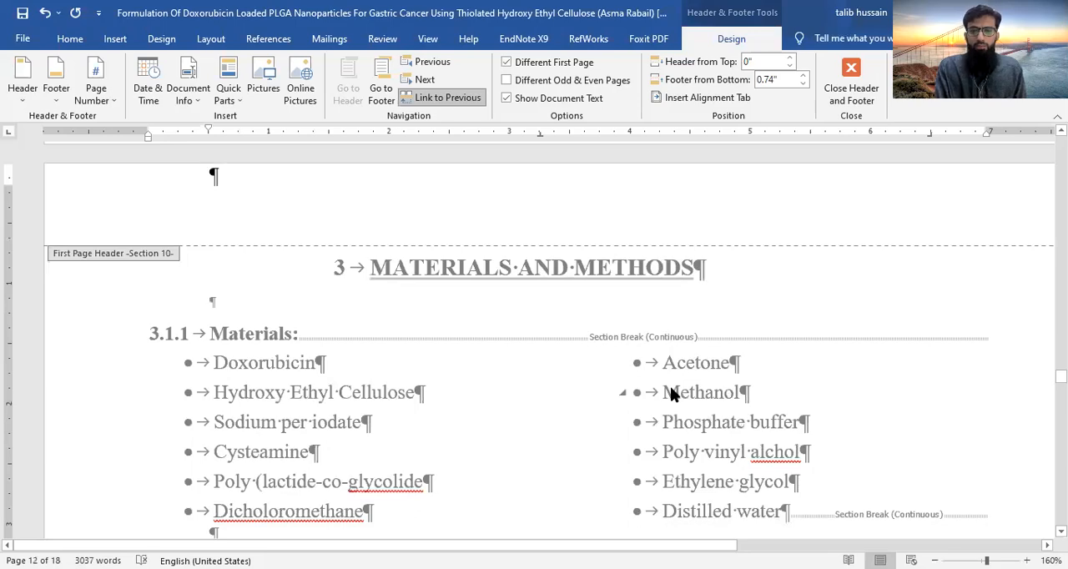
# - Unlink the header of section 13, the Results and Discussion page, from the previous section
pyautogui.scroll(-20, 671, 388)
pyautogui.scroll(-15, 669, 390)
pyautogui.scroll(-12, 672, 394)
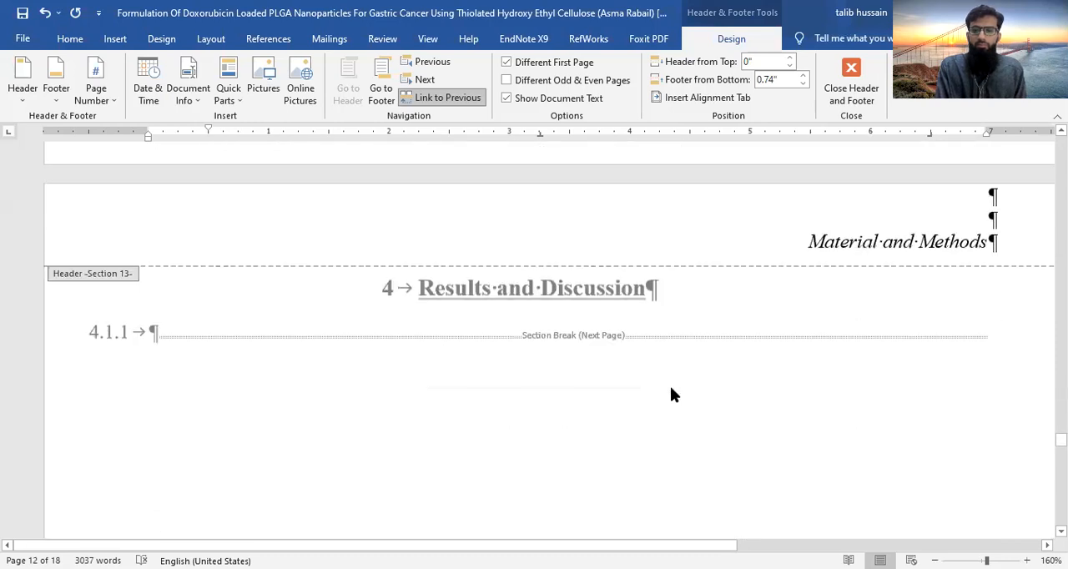
pyautogui.scroll(2, 670, 394)
pyautogui.click(808, 358)
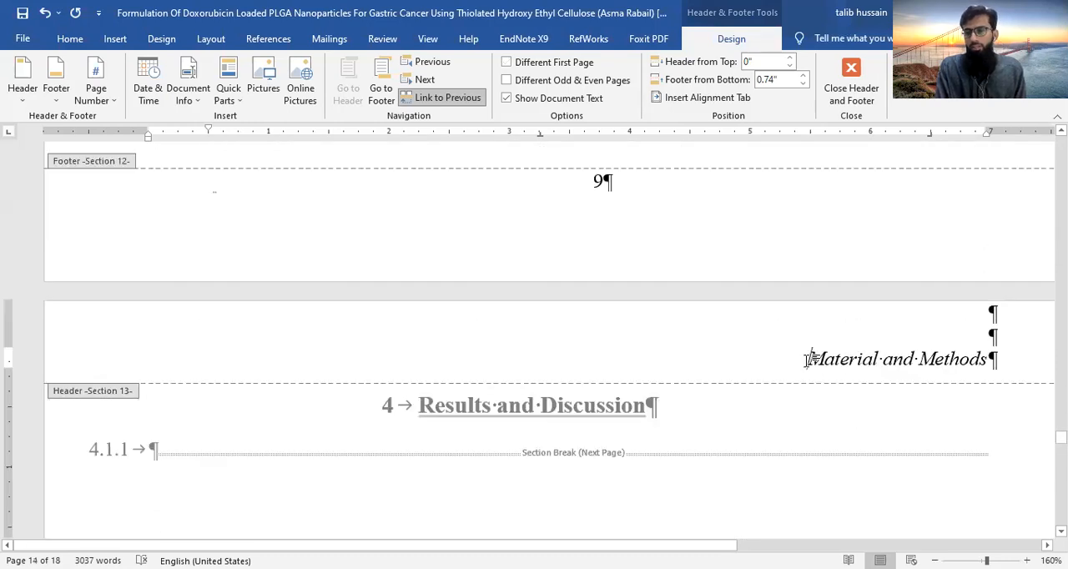
pyautogui.keyDown('shift'); pyautogui.click(995, 359); pyautogui.keyUp('shift')
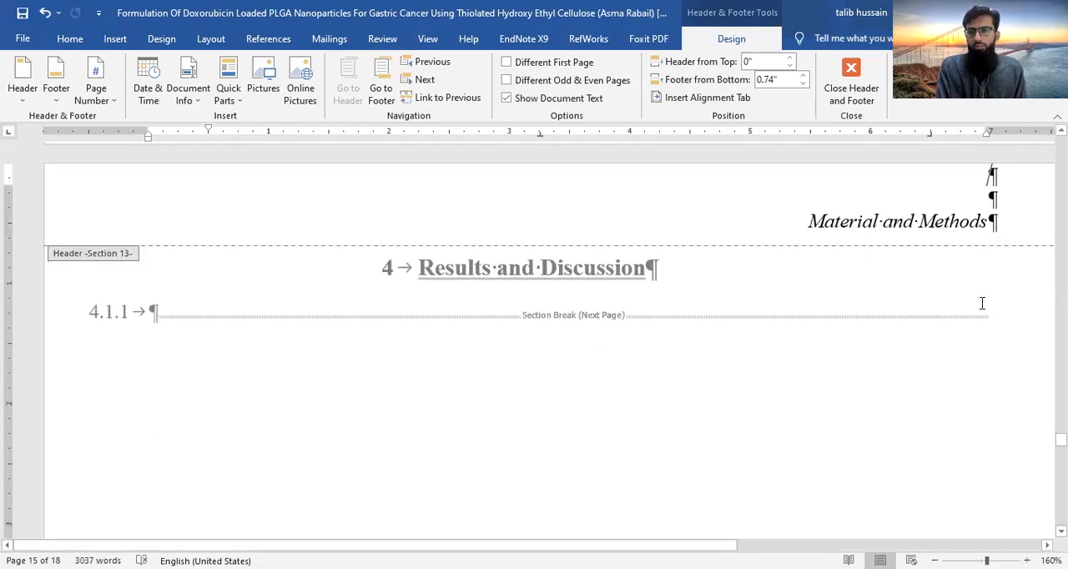
# - Replace section 13's header text with "Results and Discussion" and turn on its different first page option
pyautogui.scroll(2, 700, 326)
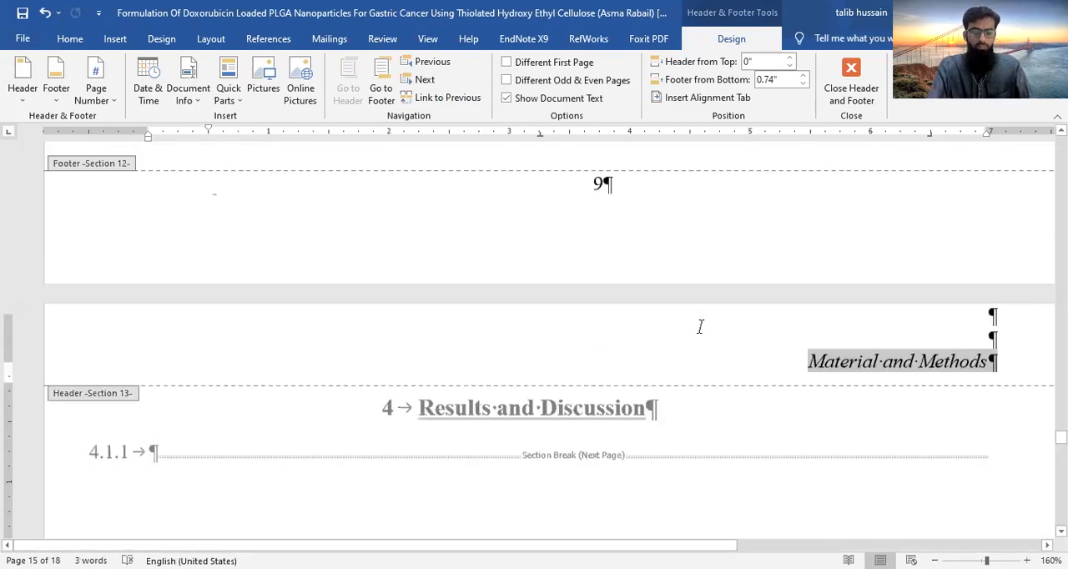
pyautogui.scroll(1, 700, 326)
pyautogui.write('Re')
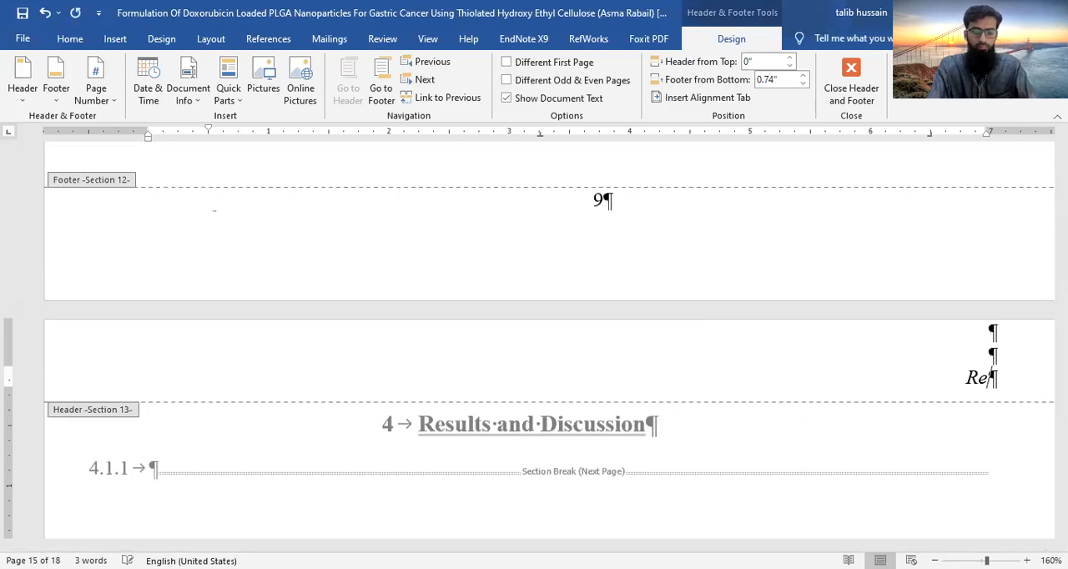
pyautogui.write('sults a')
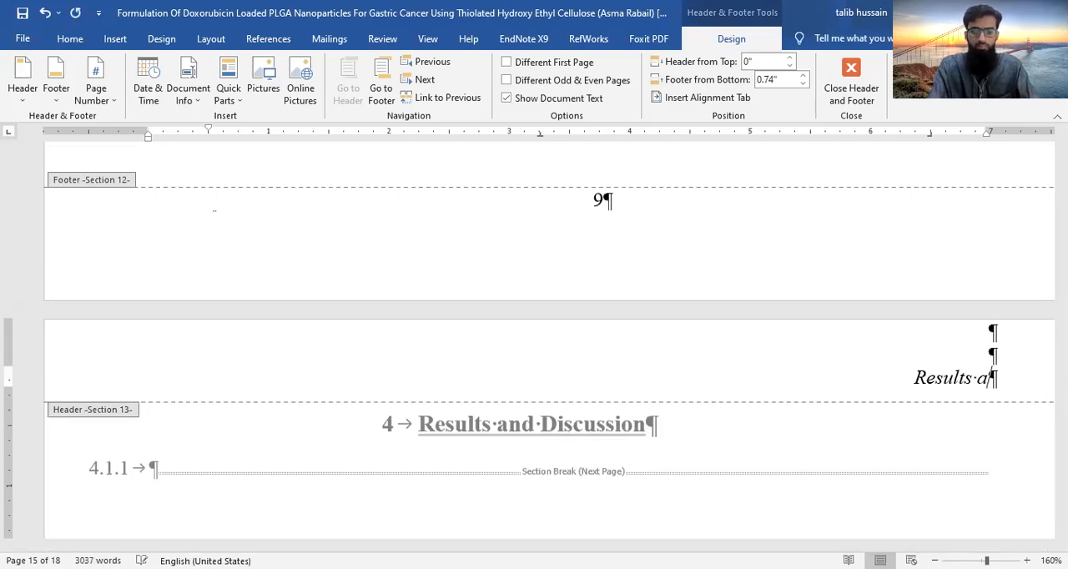
pyautogui.write('nd ')
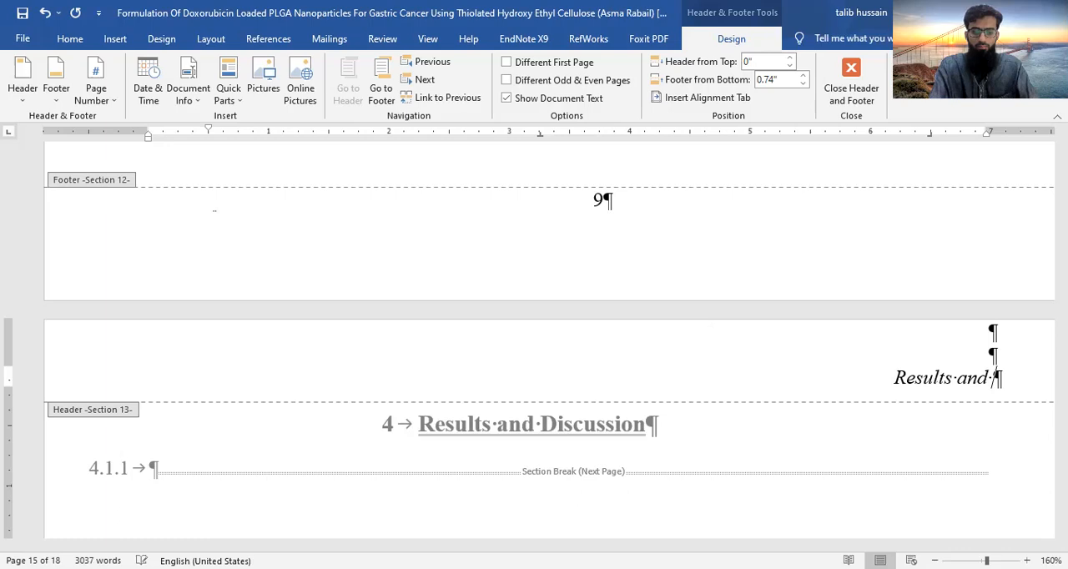
pyautogui.write('Discussion')
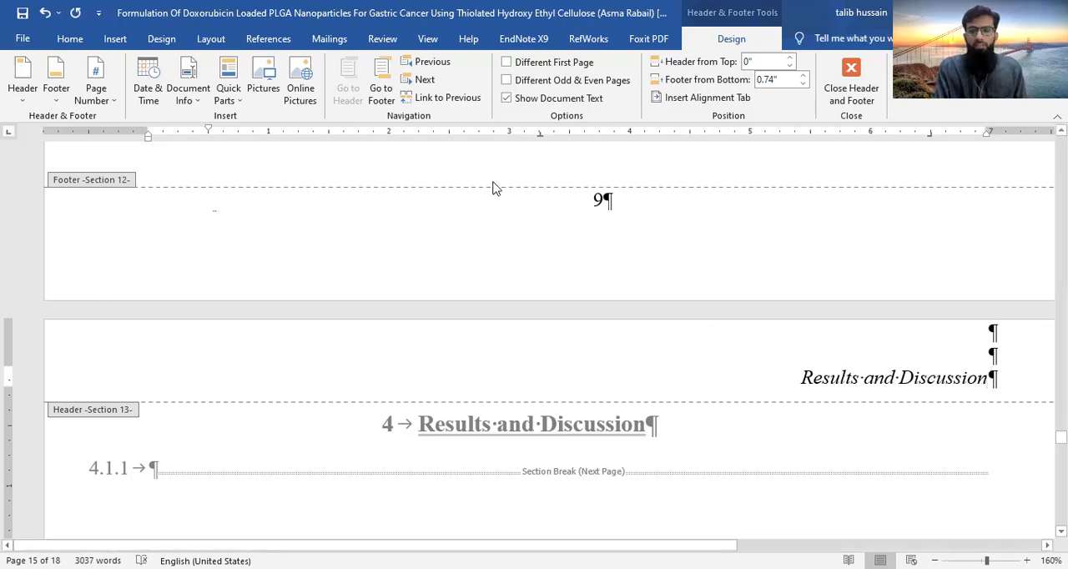
pyautogui.click(505, 62)
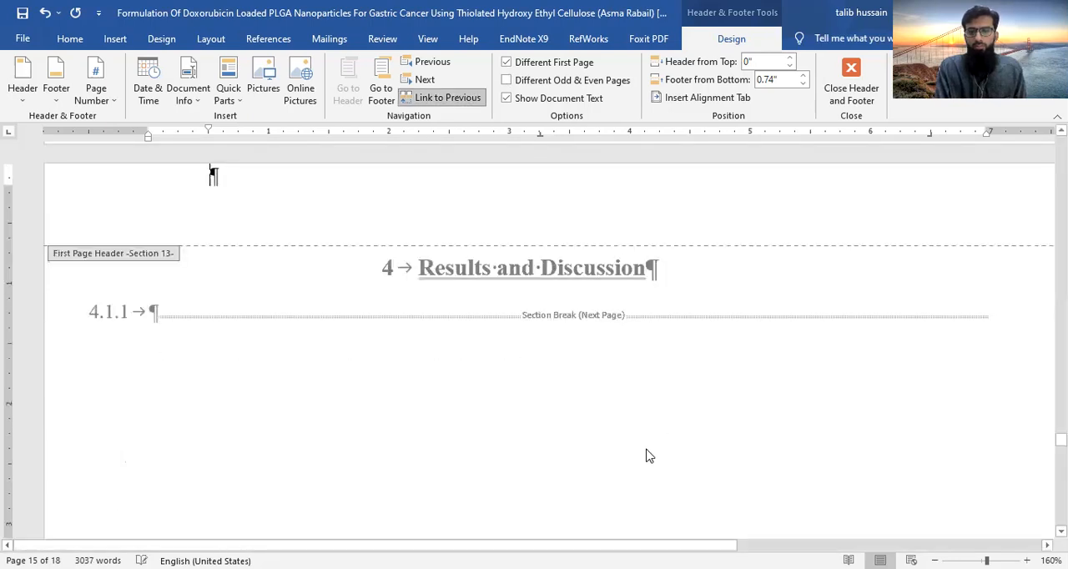
# - Unlink the header of section 14, where the Summary chapter begins, from the previous section
pyautogui.scroll(-15, 649, 499)
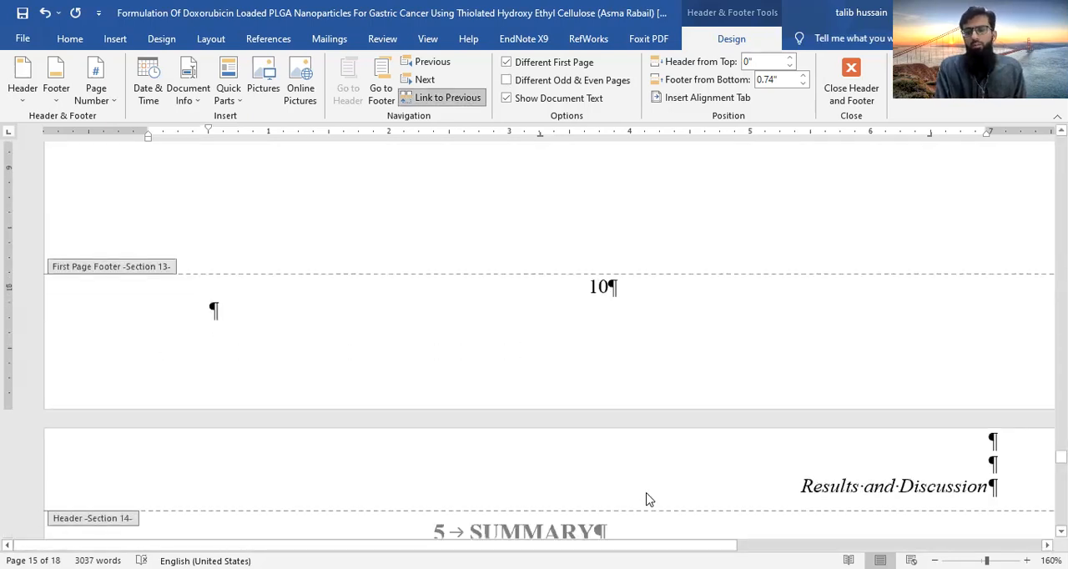
pyautogui.scroll(-2, 649, 499)
pyautogui.scroll(3, 699, 315)
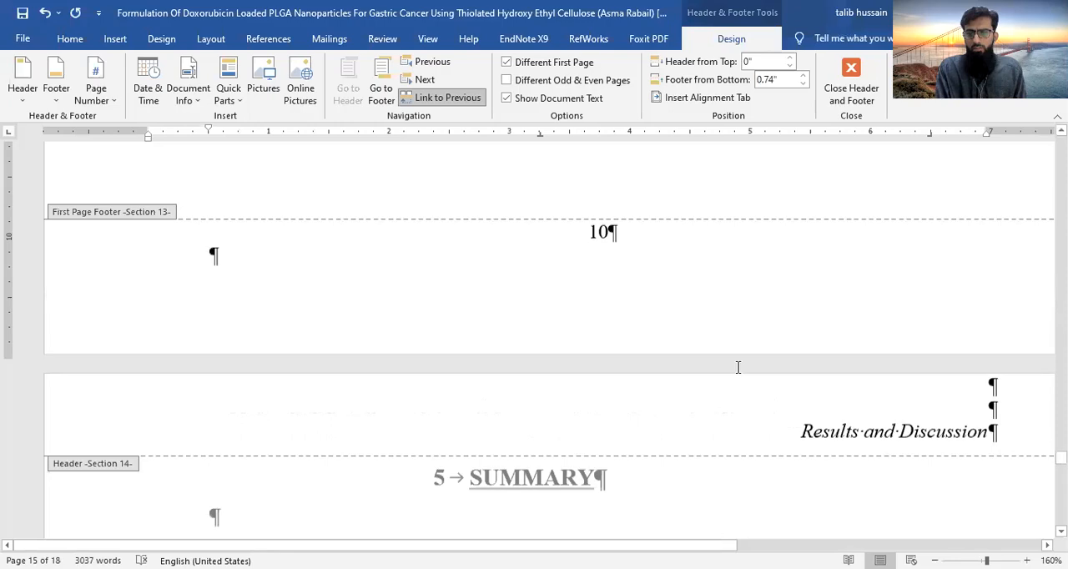
pyautogui.moveTo(784, 426); pyautogui.dragTo(990, 436)
pyautogui.click(434, 98)
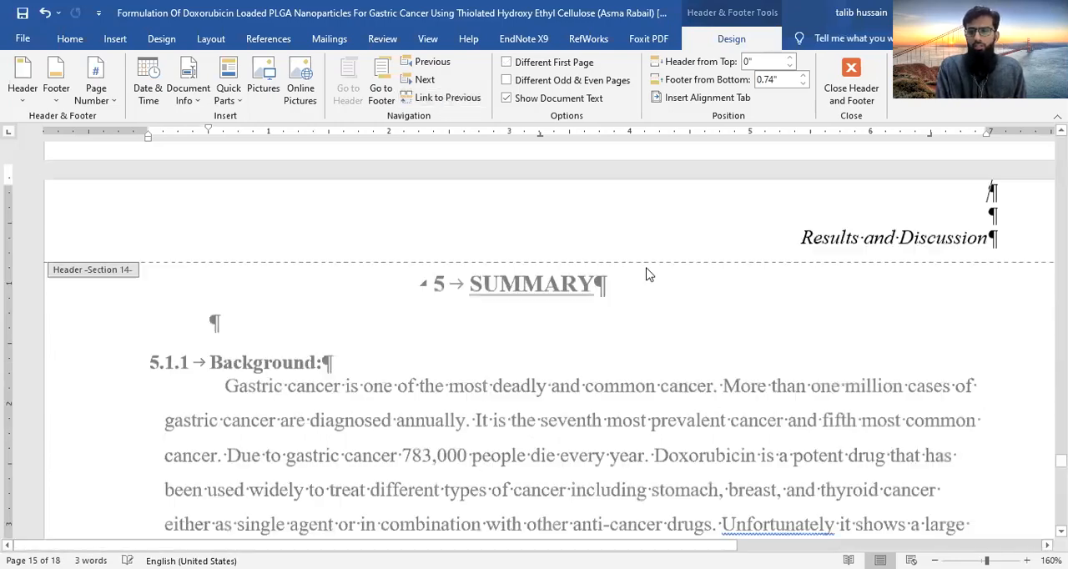
# - Replace section 14's header text with "Summary" and turn on its different first page option
pyautogui.moveTo(794, 219); pyautogui.dragTo(1001, 230)
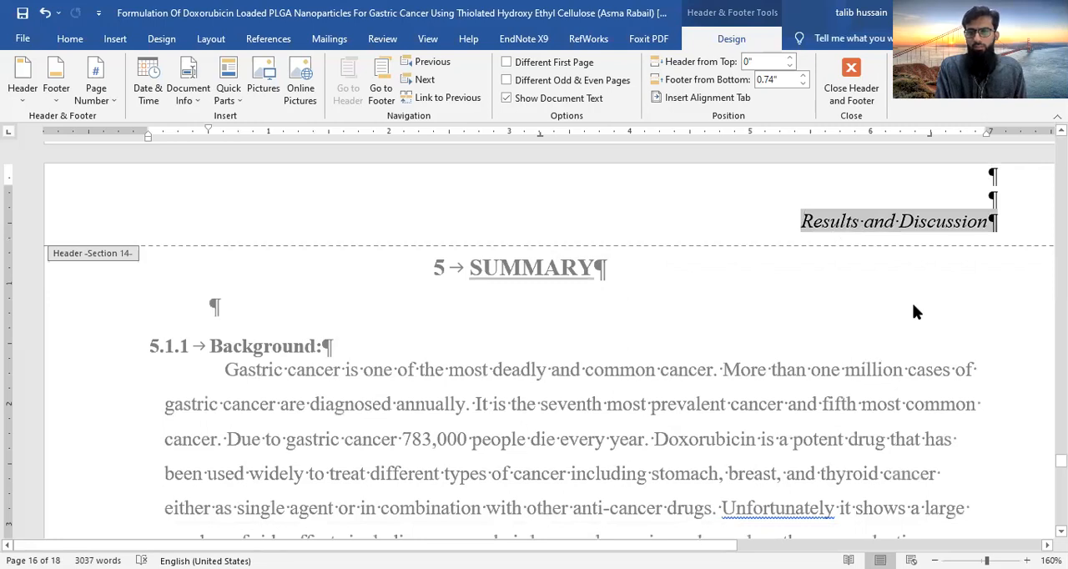
pyautogui.scroll(3, 643, 301)
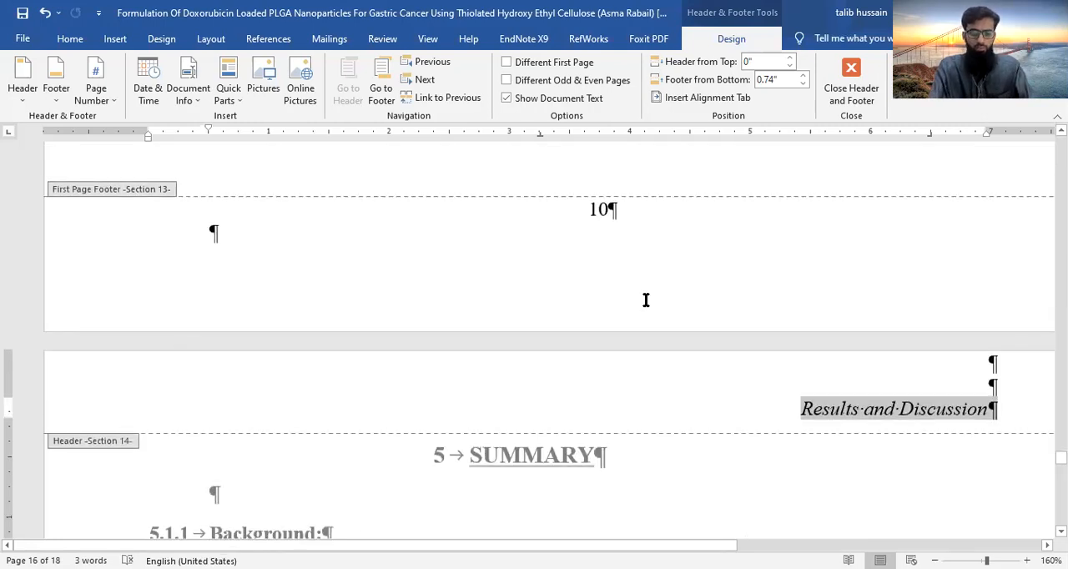
pyautogui.write('Summary')
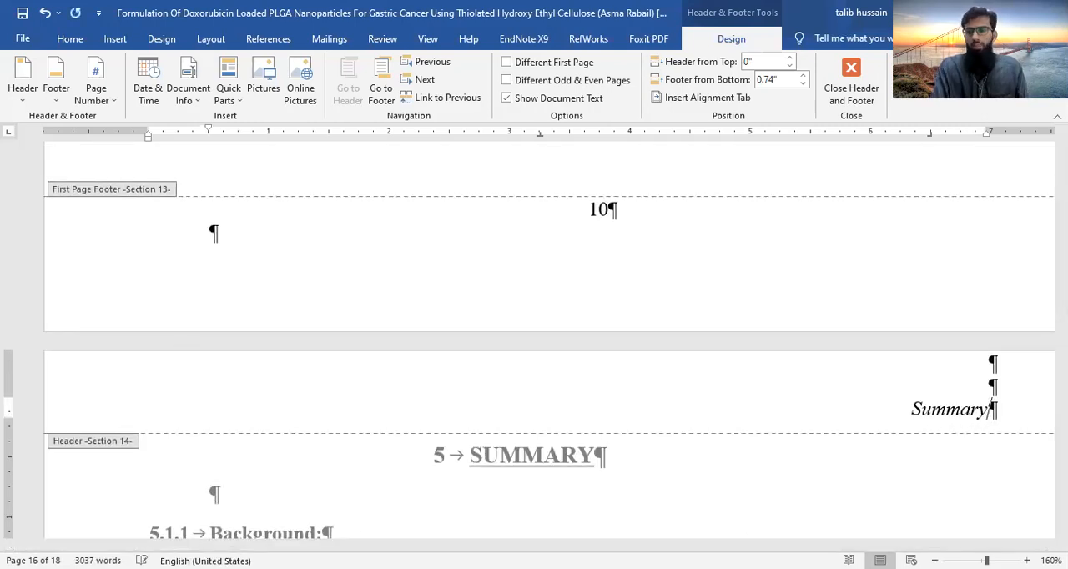
pyautogui.click(506, 62)
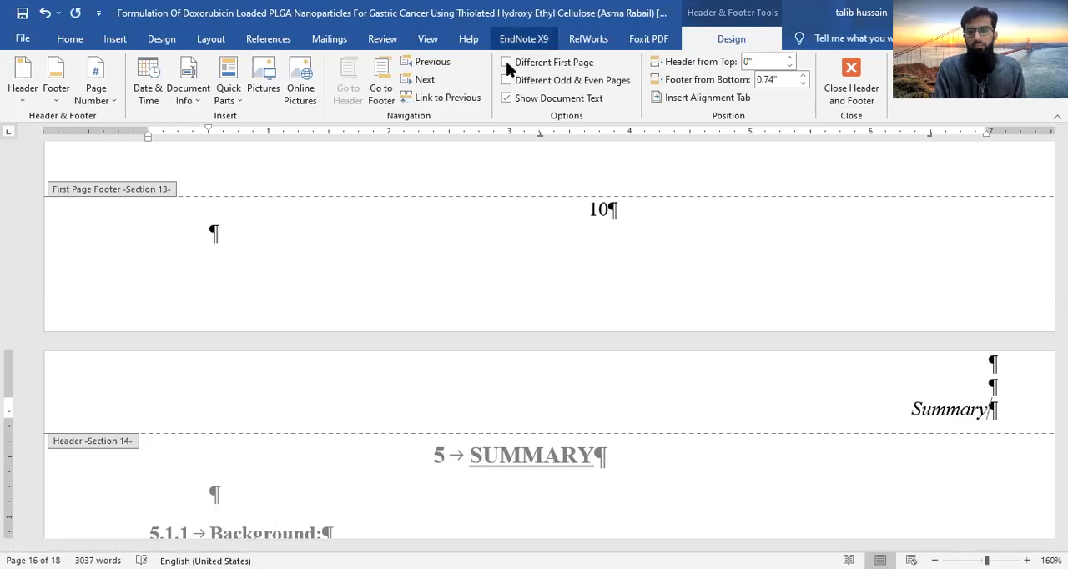
# - Unlink the header of section 15, the References page, from the previous section
pyautogui.scroll(-1, 641, 308)
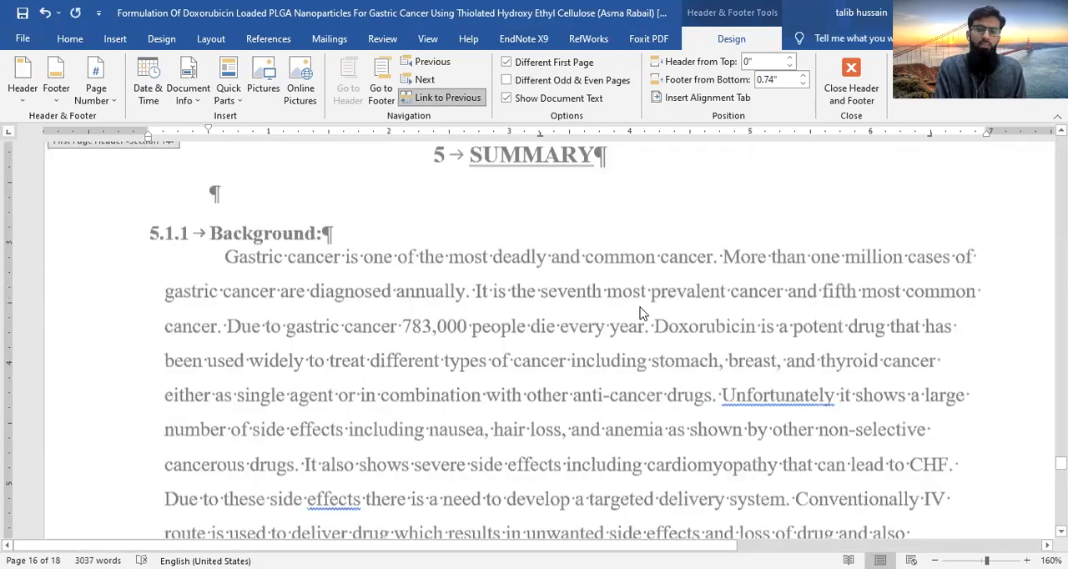
pyautogui.scroll(-5, 641, 308)
pyautogui.scroll(-5, 641, 308)
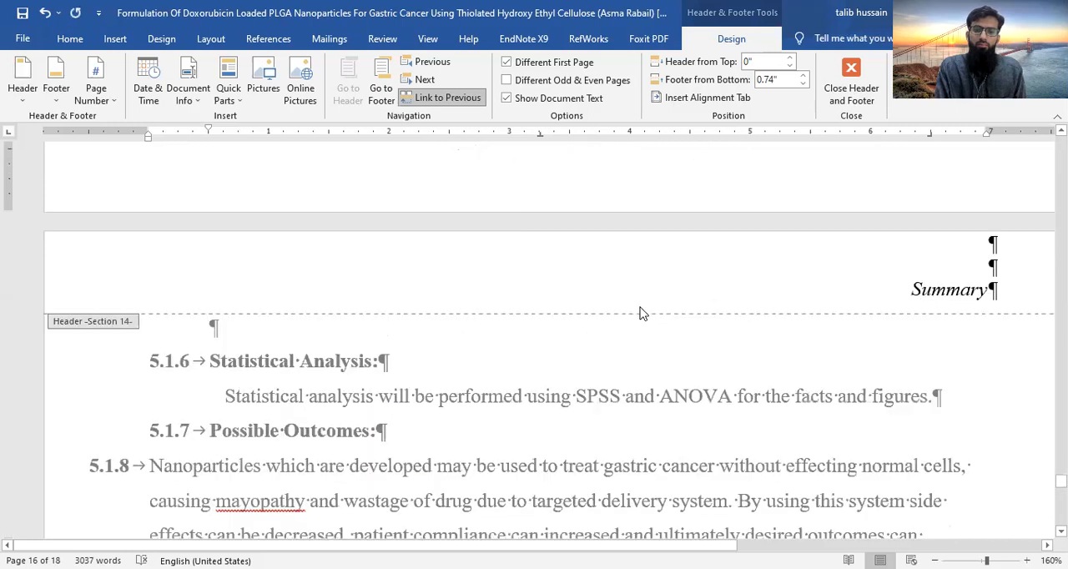
pyautogui.scroll(-5, 640, 313)
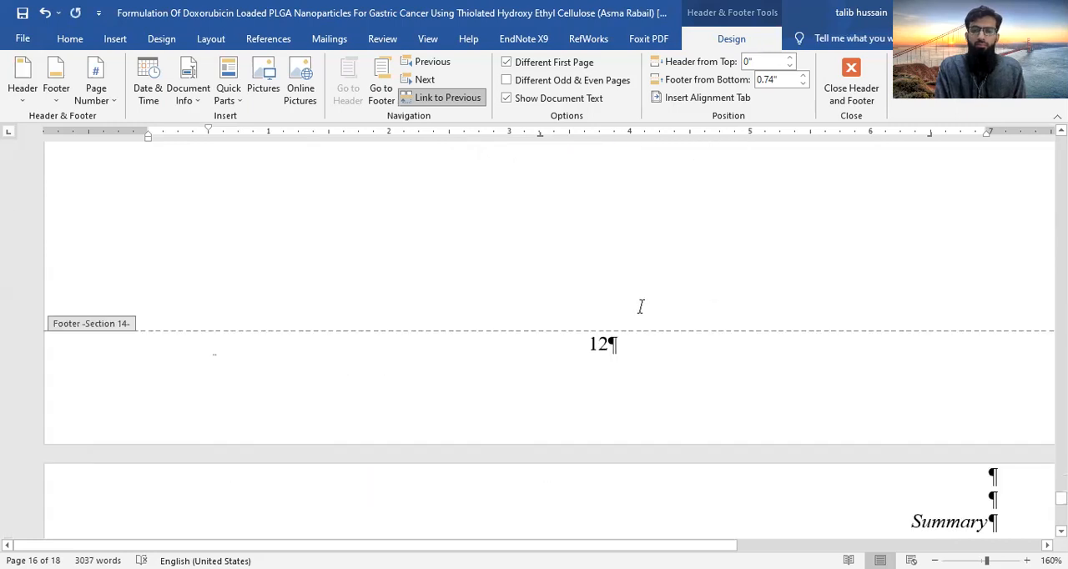
pyautogui.scroll(-3, 772, 352)
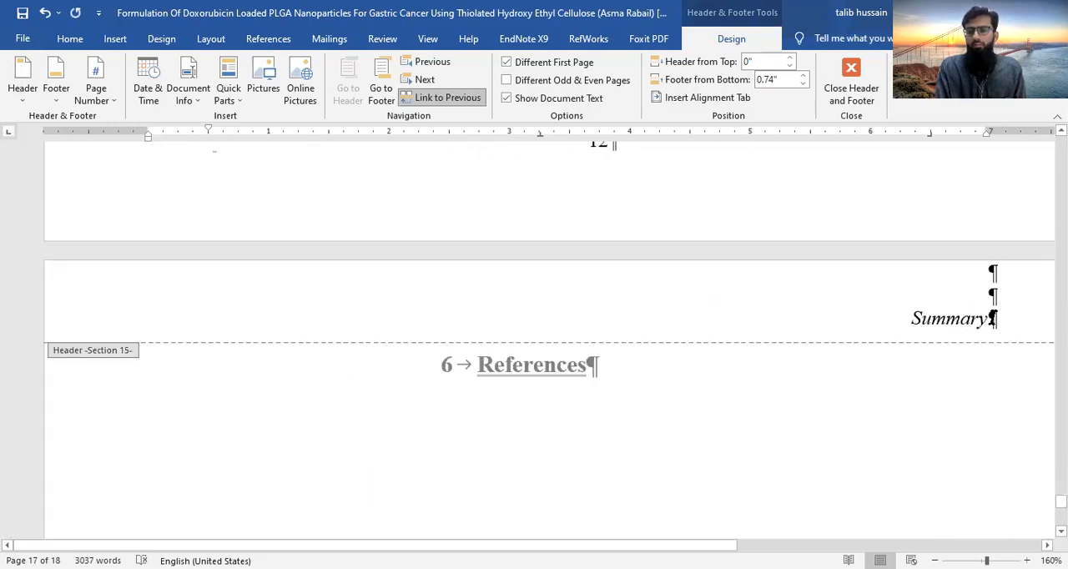
pyautogui.tripleClick(992, 317)
pyautogui.click(423, 100)
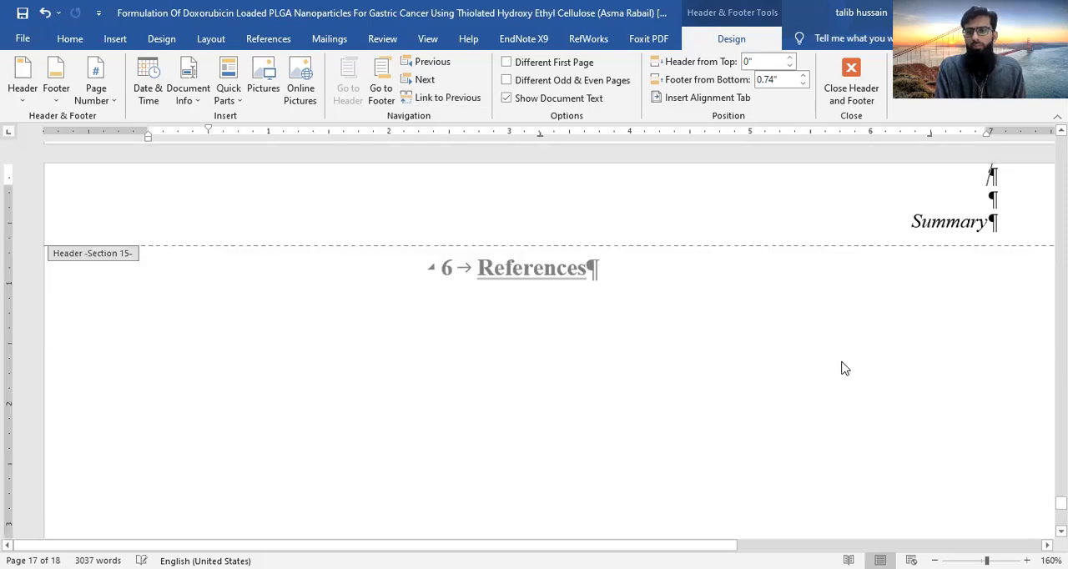
# - Replace section 15's header text with "References", turn on its different first page option, and check the page's header and footer
pyautogui.scroll(2, 901, 395)
pyautogui.tripleClick(987, 389)
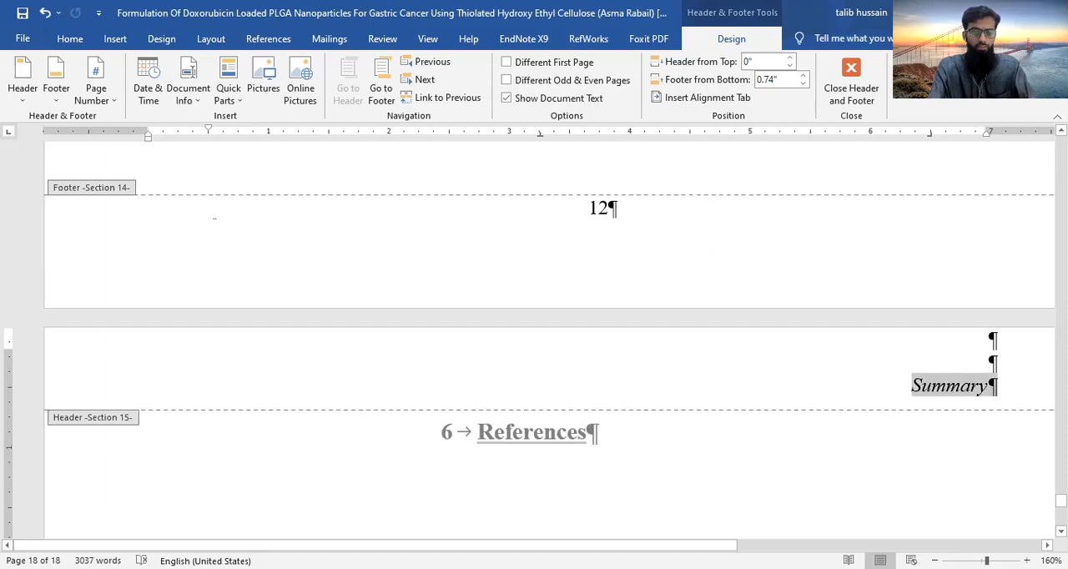
pyautogui.write('Reference')
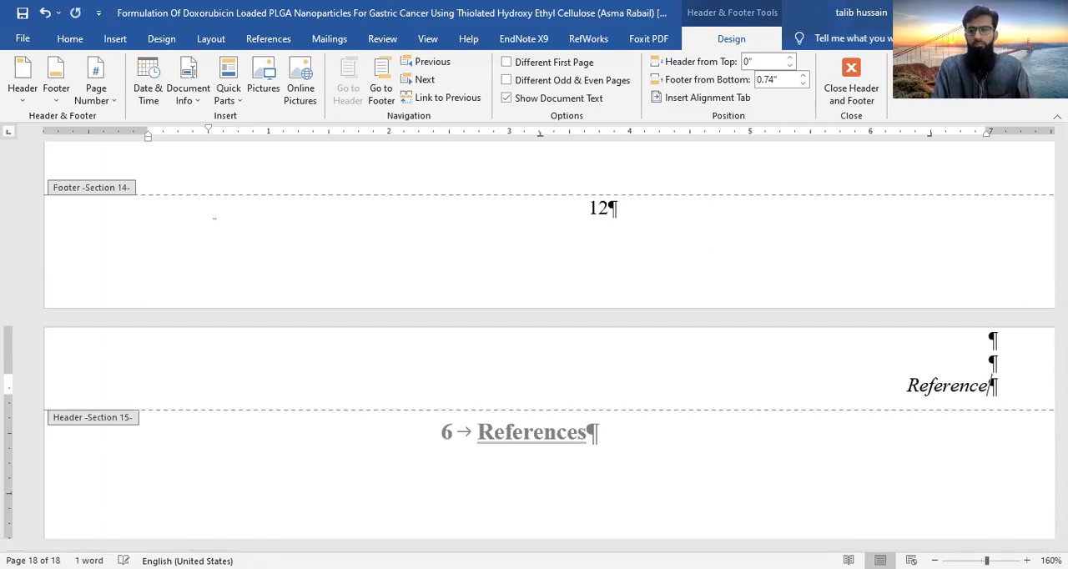
pyautogui.write('s')
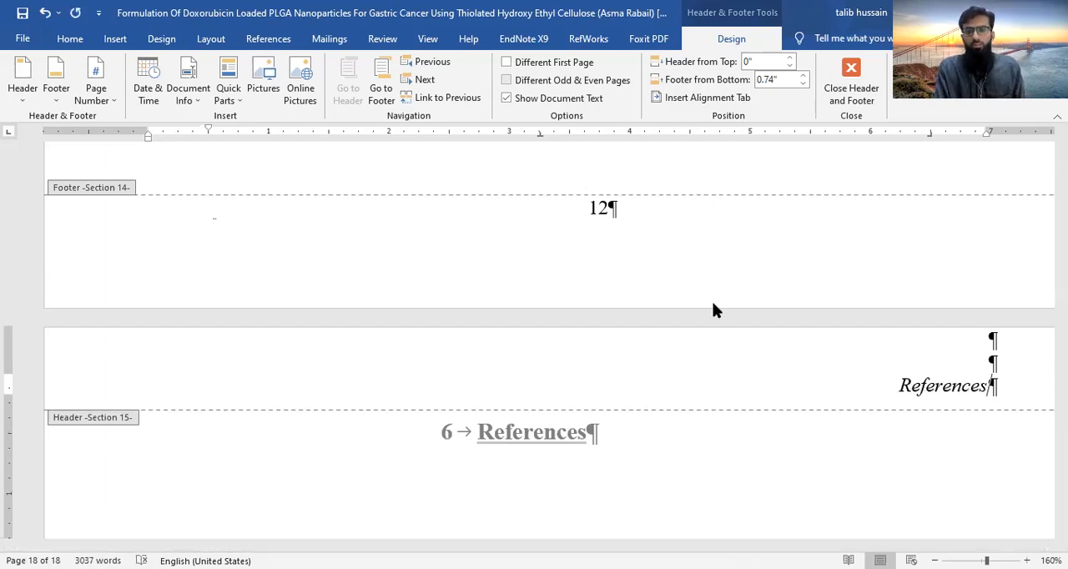
pyautogui.scroll(-10, 601, 438)
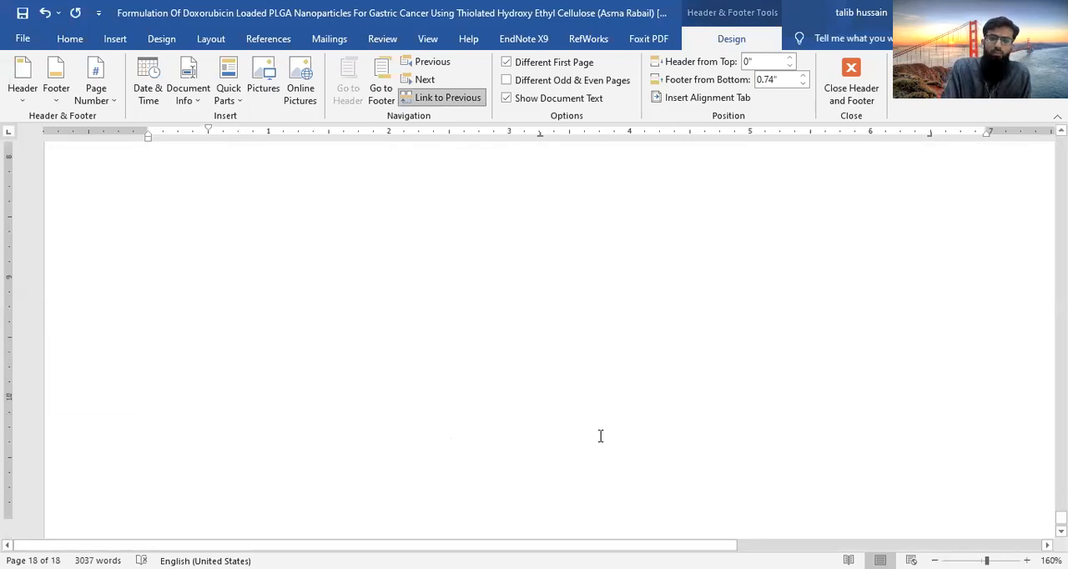
pyautogui.scroll(-1, 600, 436)
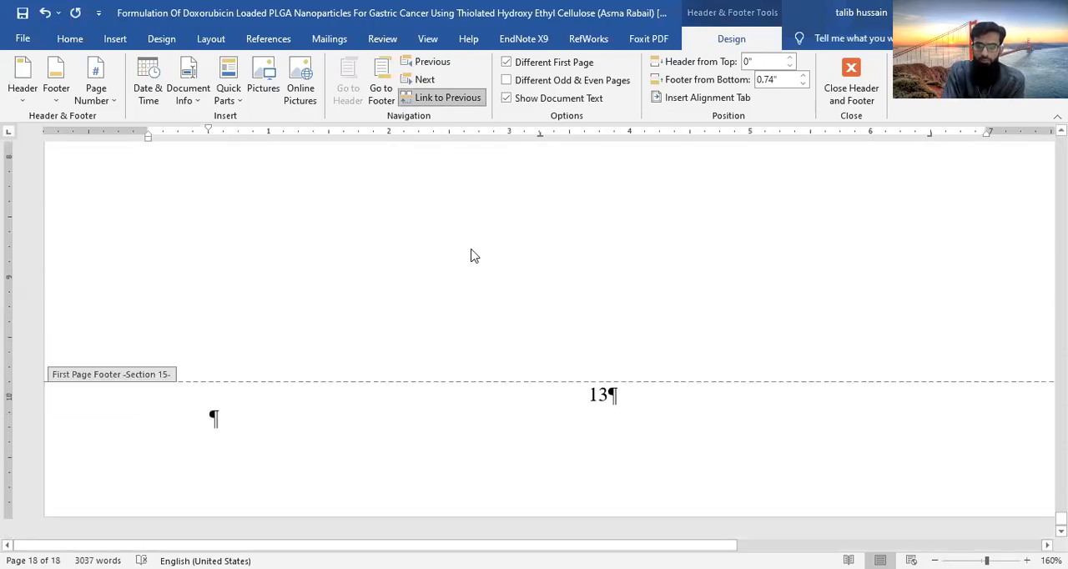
pyautogui.scroll(3, 471, 253)
pyautogui.scroll(3, 472, 250)
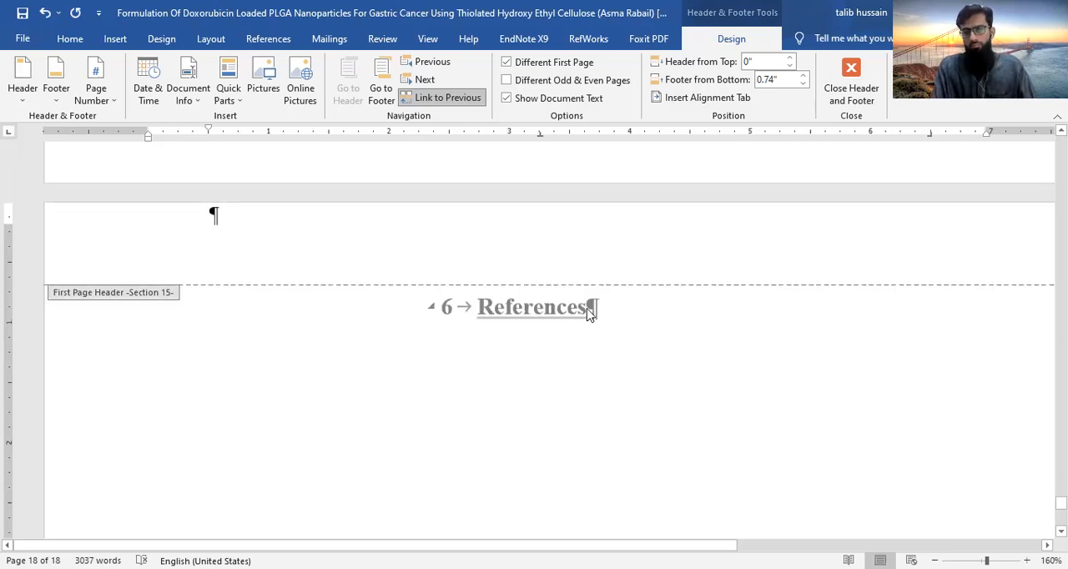
# - Return to the body text and add a new paragraph and a page break after the References heading
pyautogui.doubleClick(616, 320)
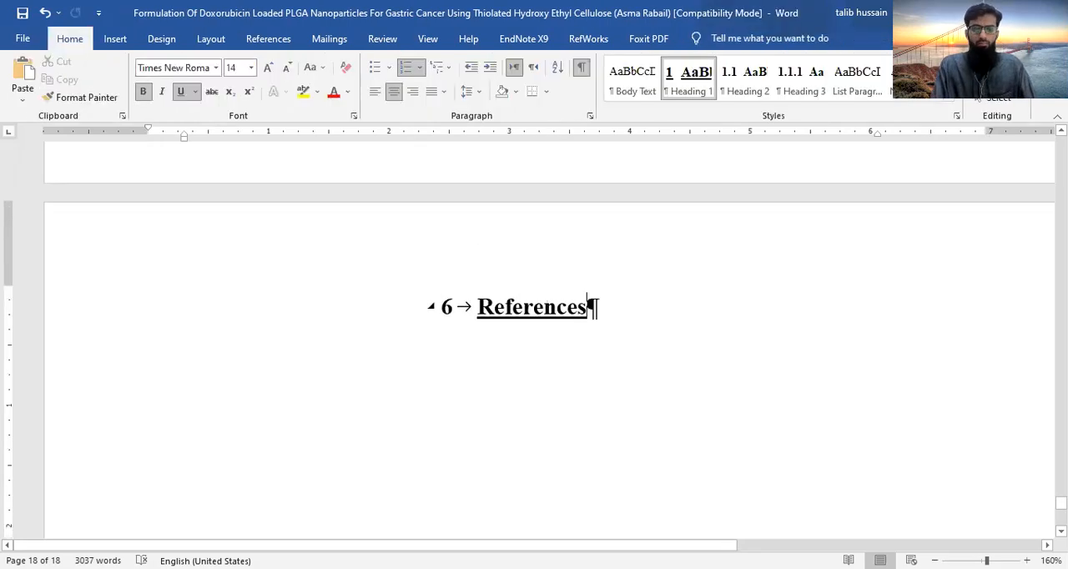
pyautogui.press('Return')
pyautogui.hotkey('ctrl', 'Return')
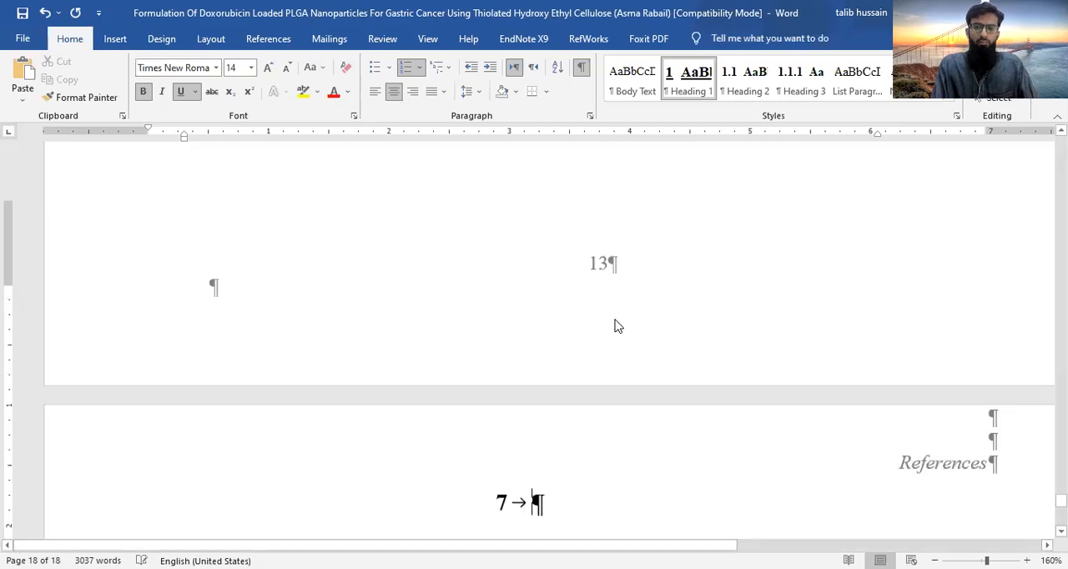
# - Add further page breaks after the References heading and remove the automatic heading number from the last page's empty paragraph
pyautogui.hotkey('ctrl', 'Return')
pyautogui.hotkey('ctrl', 'Return')
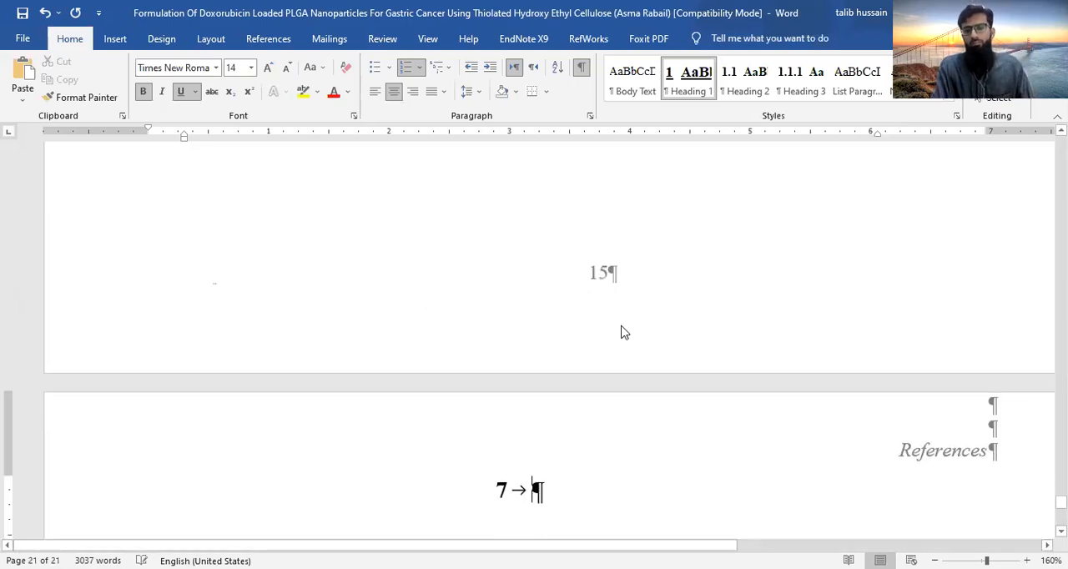
pyautogui.press('BackSpace')
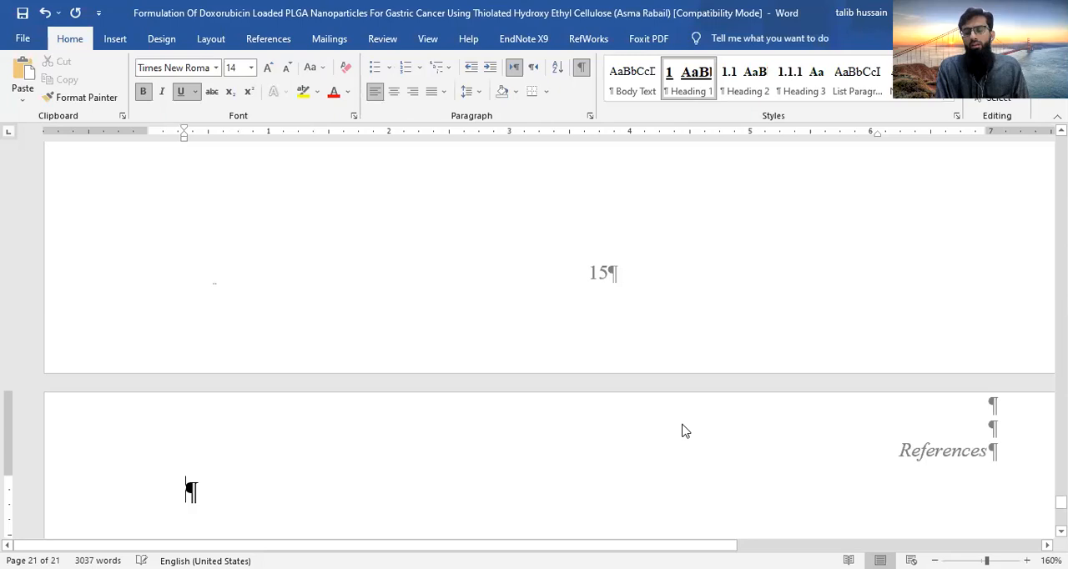
# - Examine the headers and page numbers from the References pages back through the preceding chapters
pyautogui.scroll(3, 572, 362)
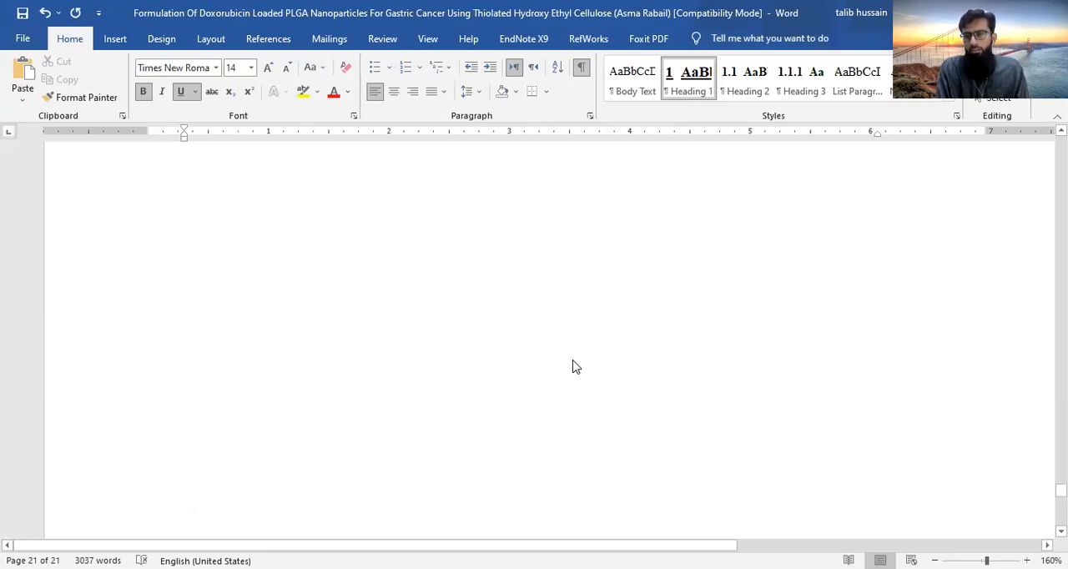
pyautogui.scroll(3, 574, 361)
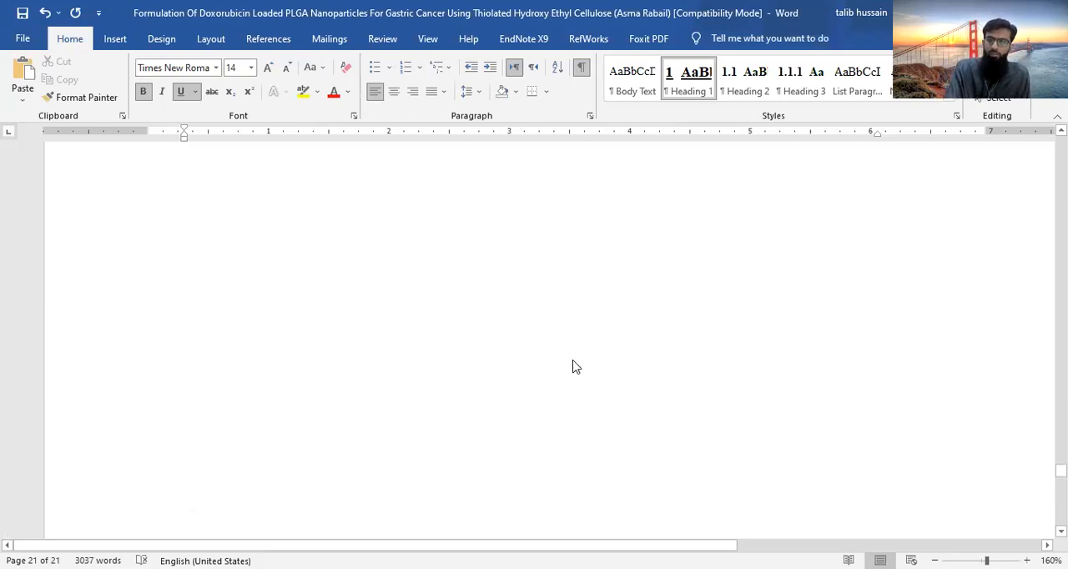
pyautogui.scroll(5, 572, 363)
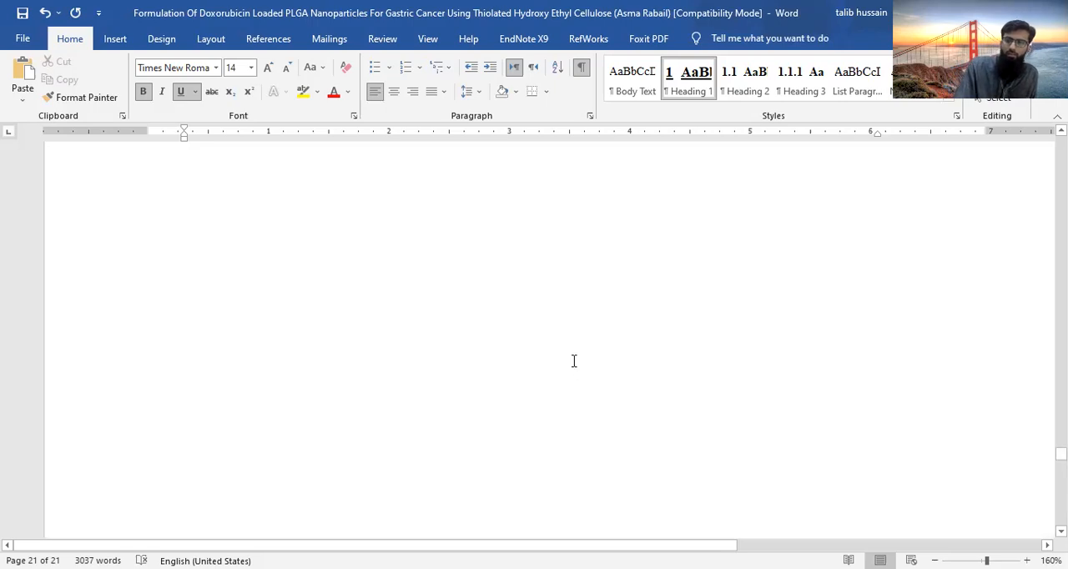
pyautogui.scroll(-2, 573, 363)
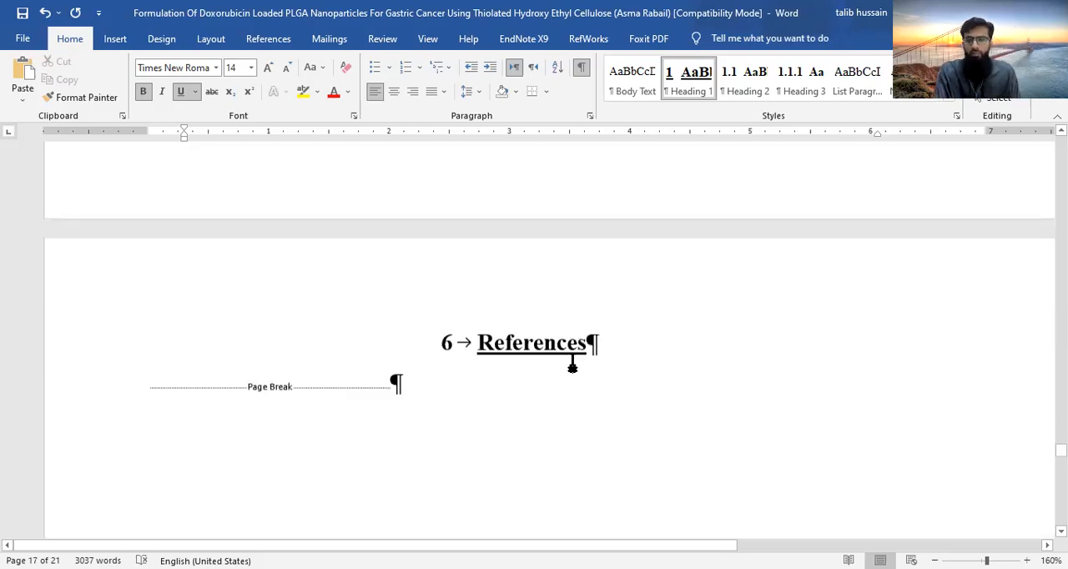
pyautogui.scroll(1, 573, 363)
pyautogui.scroll(5, 573, 363)
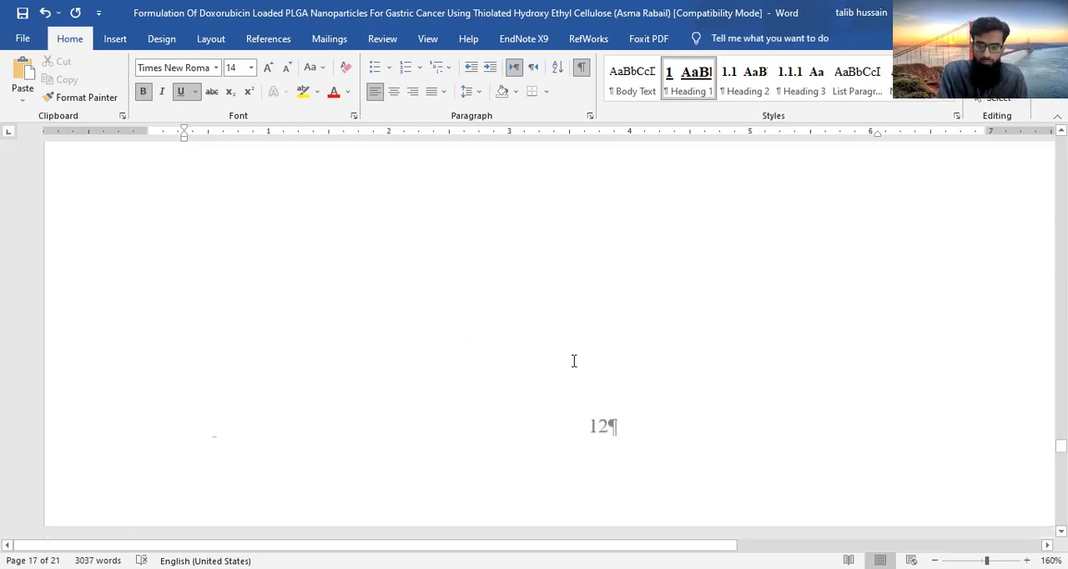
pyautogui.scroll(10, 574, 362)
pyautogui.scroll(10, 574, 361)
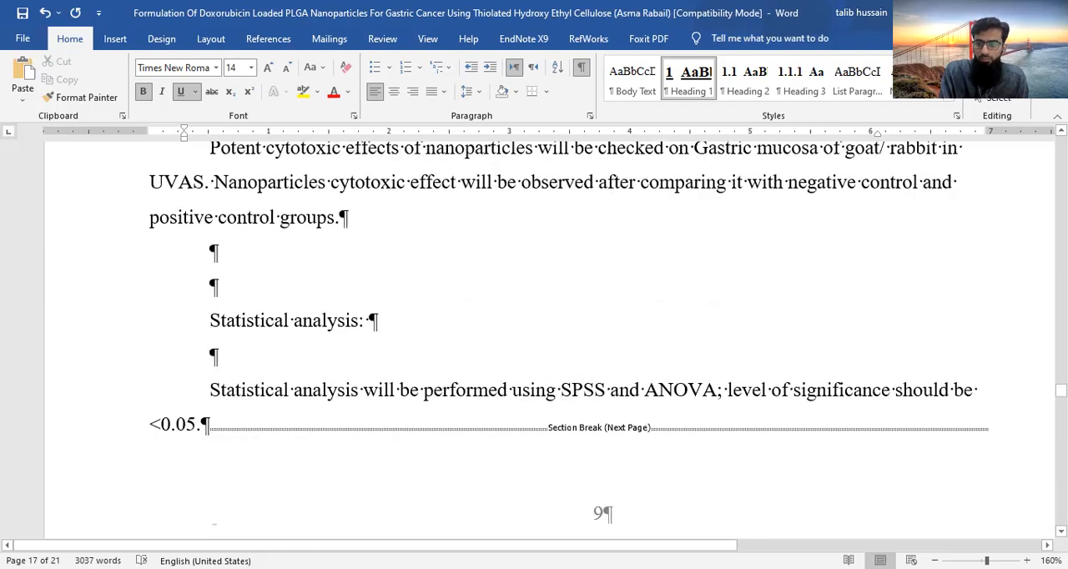
pyautogui.moveTo(1060, 390); pyautogui.dragTo(1060, 302)
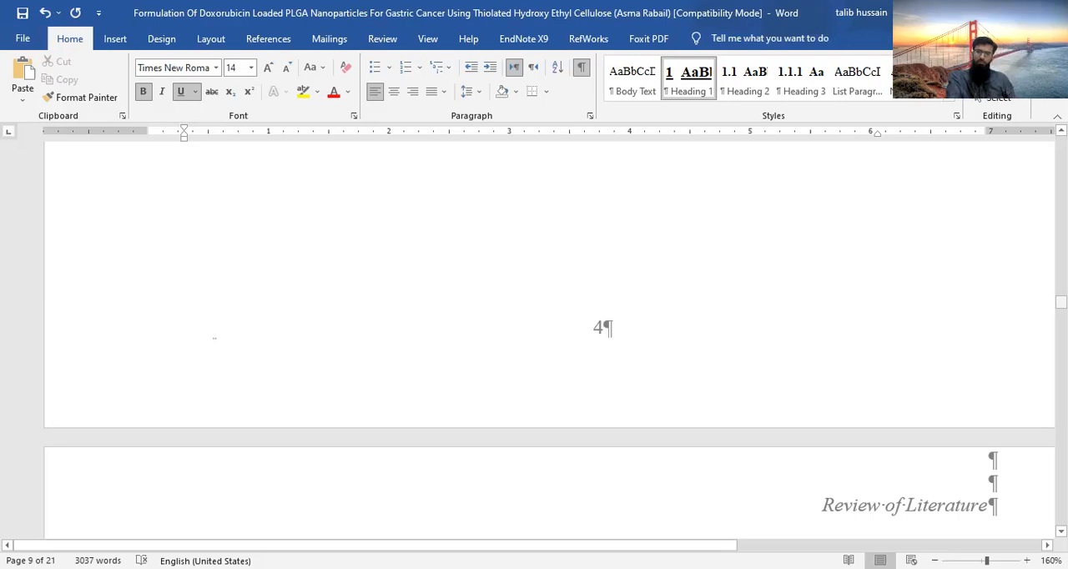
# - Check the Review of Literature chapter's header, page numbers and ending section break, comparing its first page with the following pages
pyautogui.scroll(5, 733, 317)
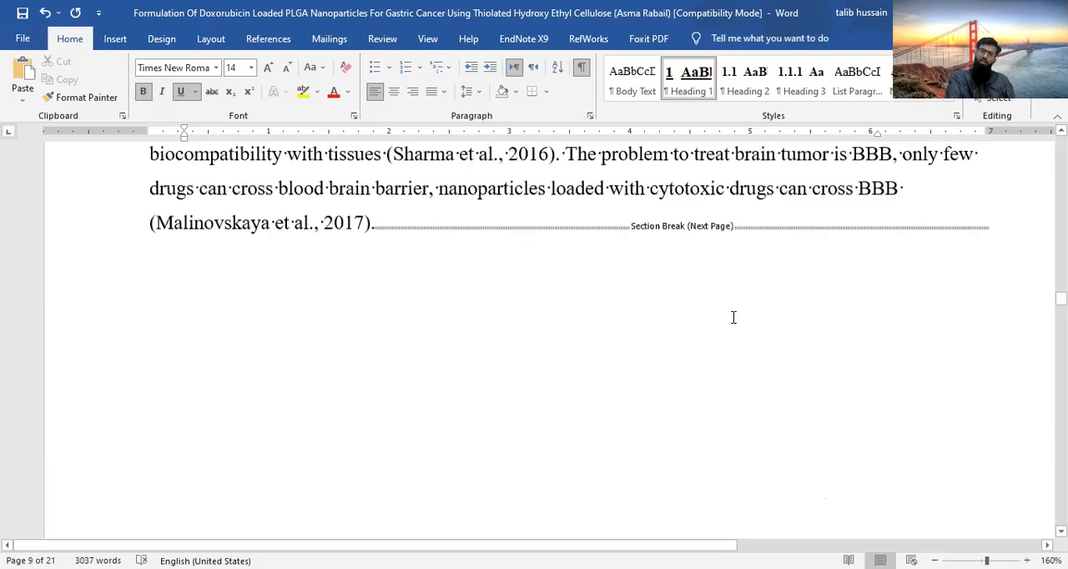
pyautogui.scroll(5, 734, 317)
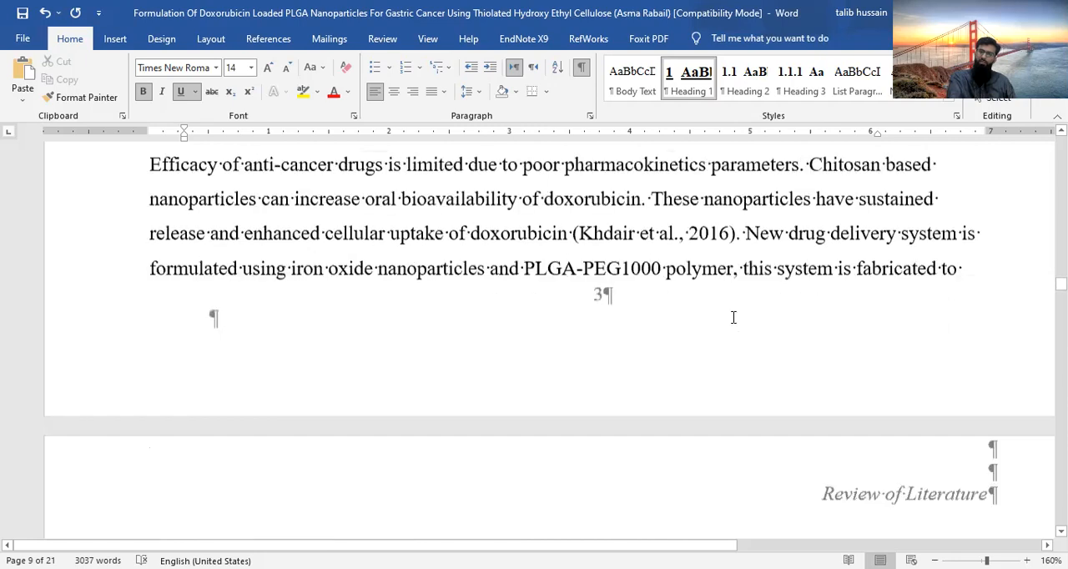
pyautogui.scroll(3, 733, 317)
pyautogui.scroll(5, 733, 317)
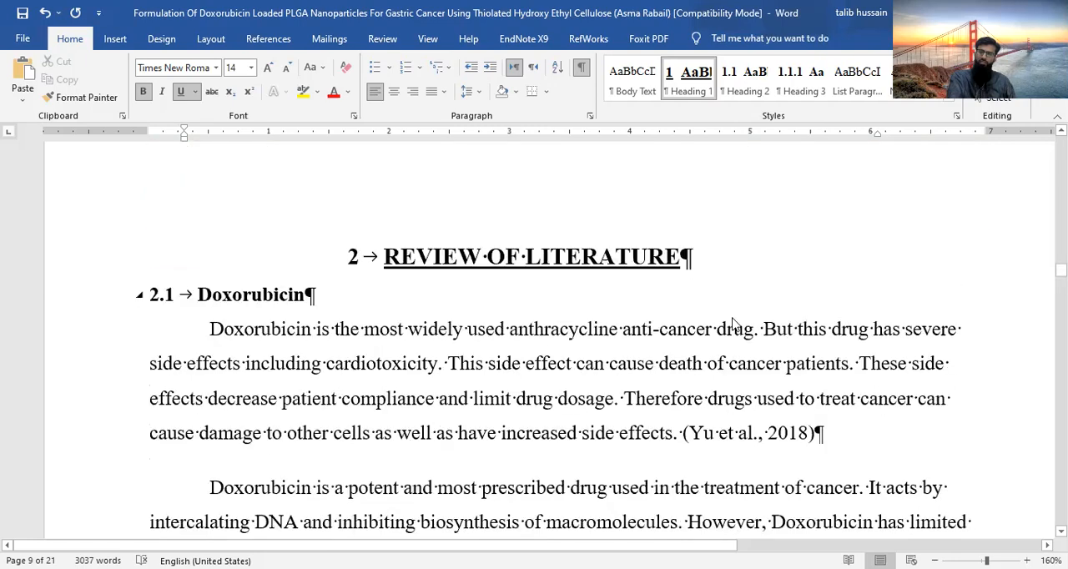
pyautogui.scroll(-1, 734, 317)
pyautogui.scroll(-5, 733, 317)
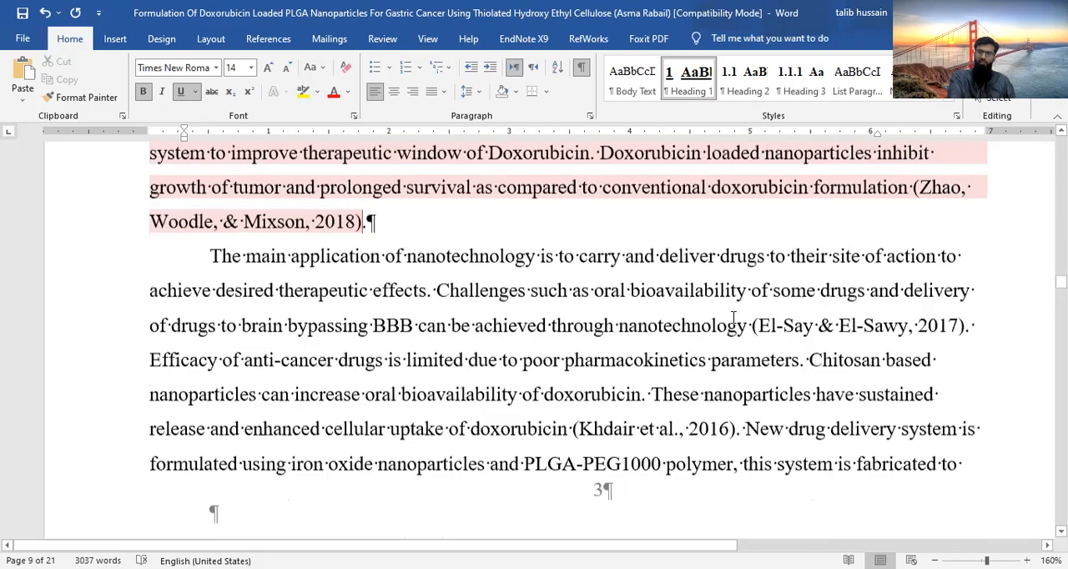
pyautogui.scroll(-8, 733, 317)
pyautogui.scroll(-8, 734, 212)
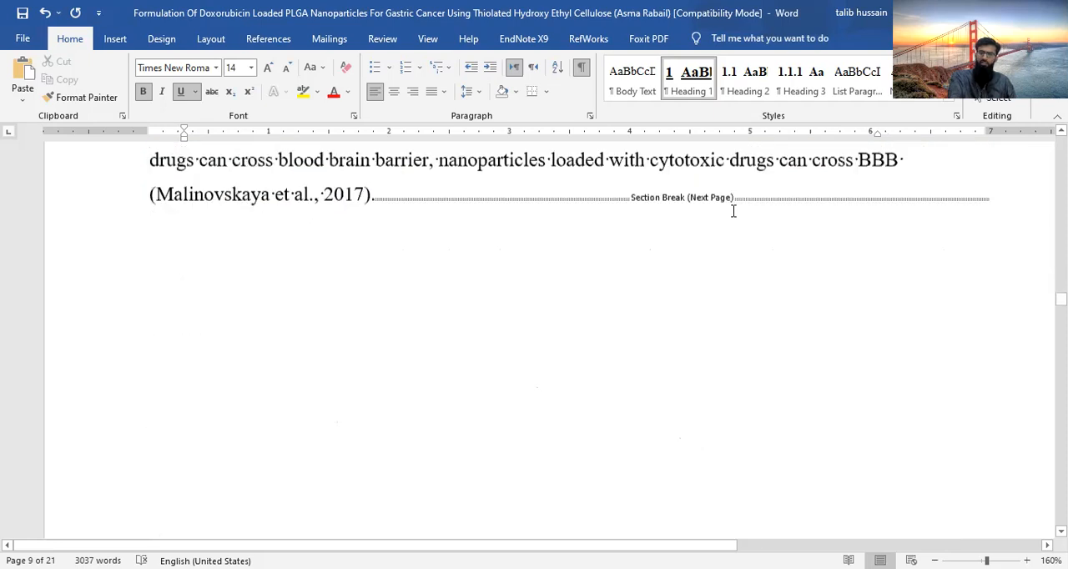
pyautogui.scroll(2, 607, 288)
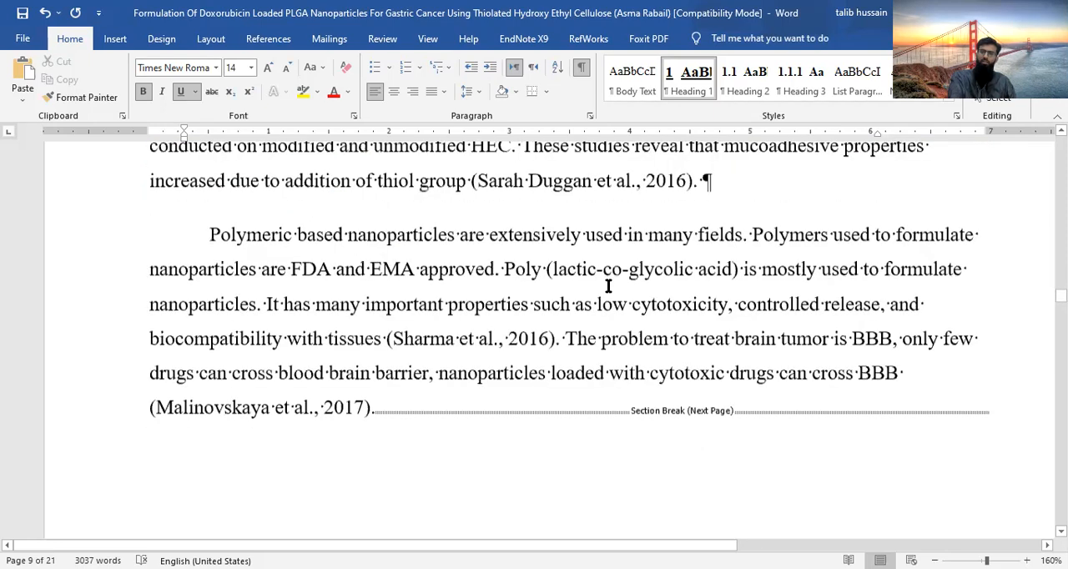
pyautogui.scroll(6, 607, 287)
pyautogui.scroll(6, 608, 288)
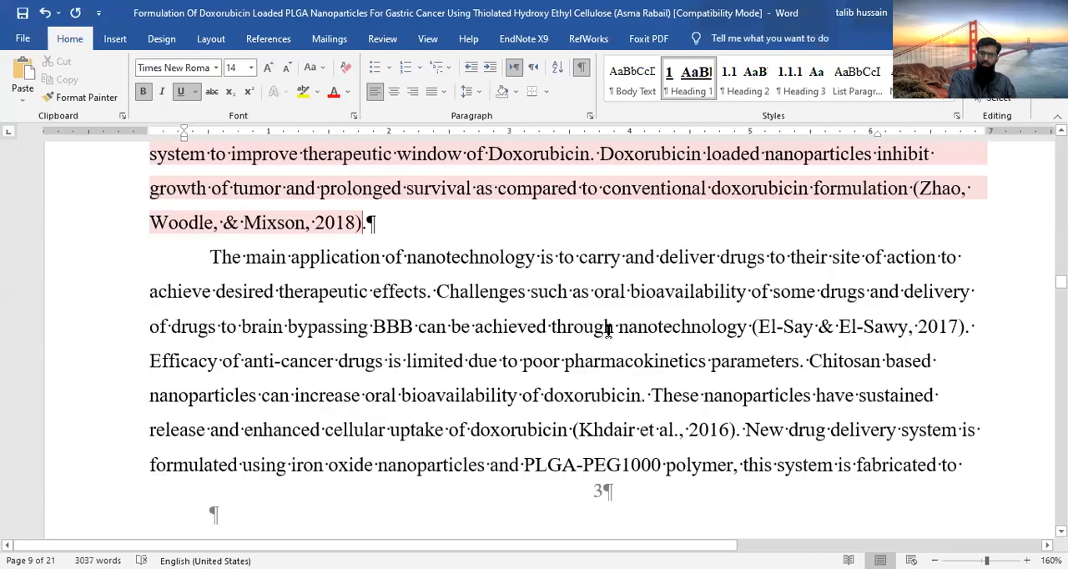
pyautogui.scroll(6, 608, 331)
pyautogui.scroll(3, 608, 331)
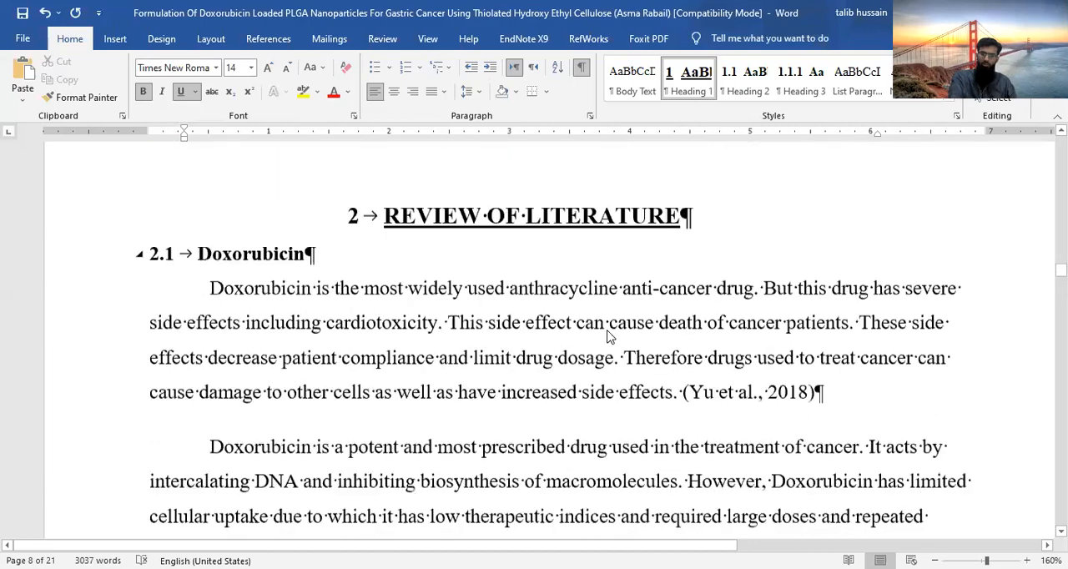
pyautogui.scroll(5, 608, 330)
pyautogui.scroll(-4, 608, 330)
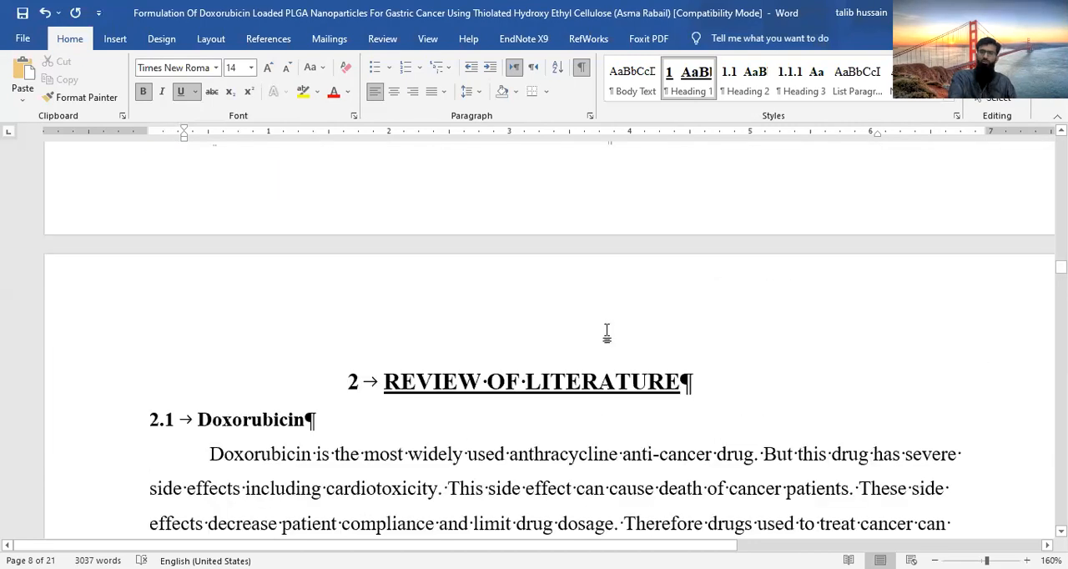
# - Check the Introduction's ending section break and the page numbering from the Introduction back into the front matter
pyautogui.scroll(5, 606, 331)
pyautogui.scroll(5, 600, 465)
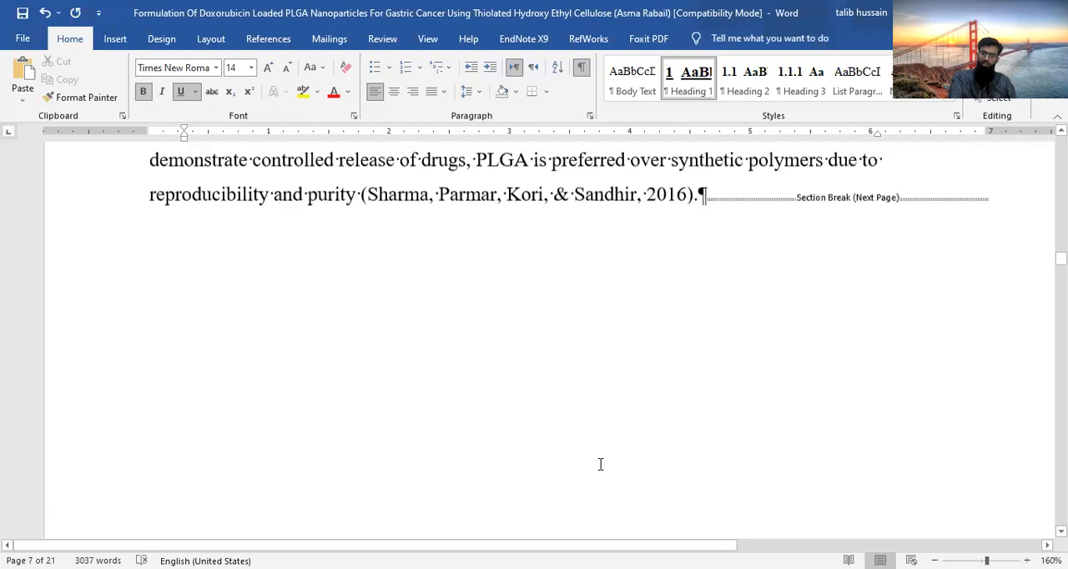
pyautogui.scroll(4, 735, 518)
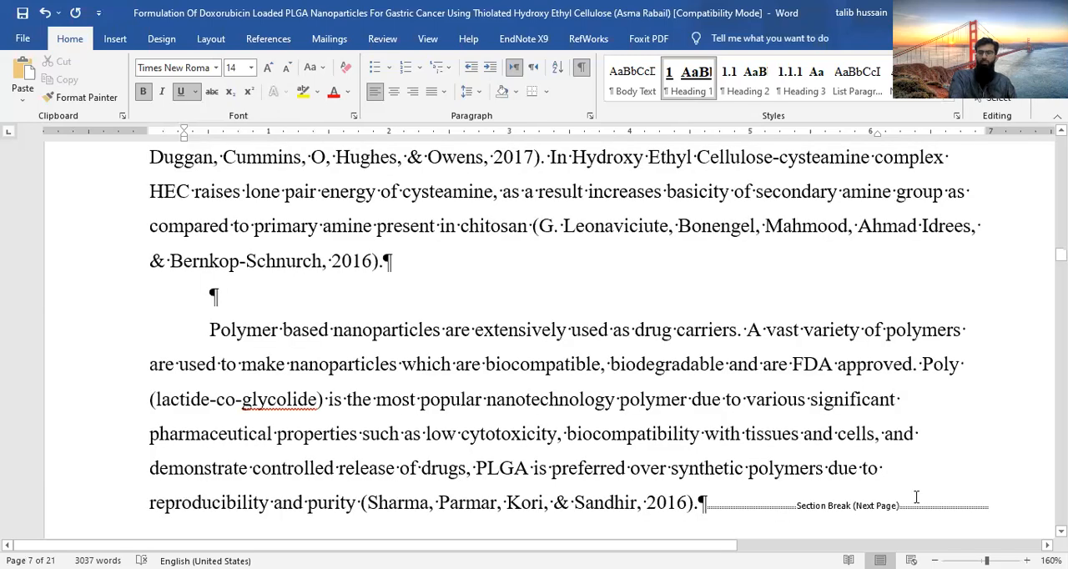
pyautogui.scroll(3, 365, 371)
pyautogui.scroll(4, 364, 370)
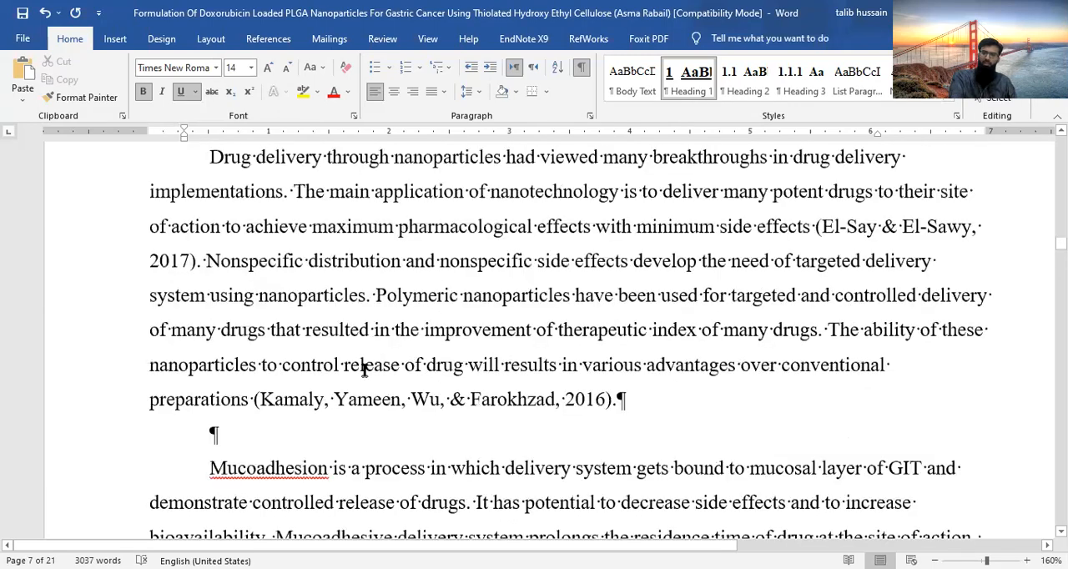
pyautogui.scroll(-5, 365, 370)
pyautogui.scroll(2, 509, 199)
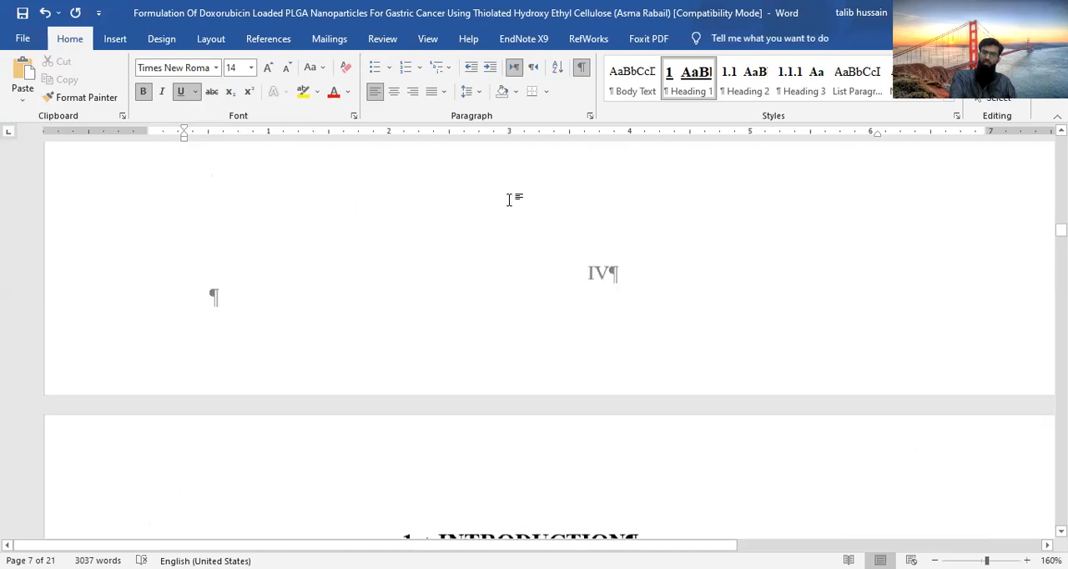
pyautogui.scroll(2, 509, 199)
pyautogui.scroll(2, 509, 200)
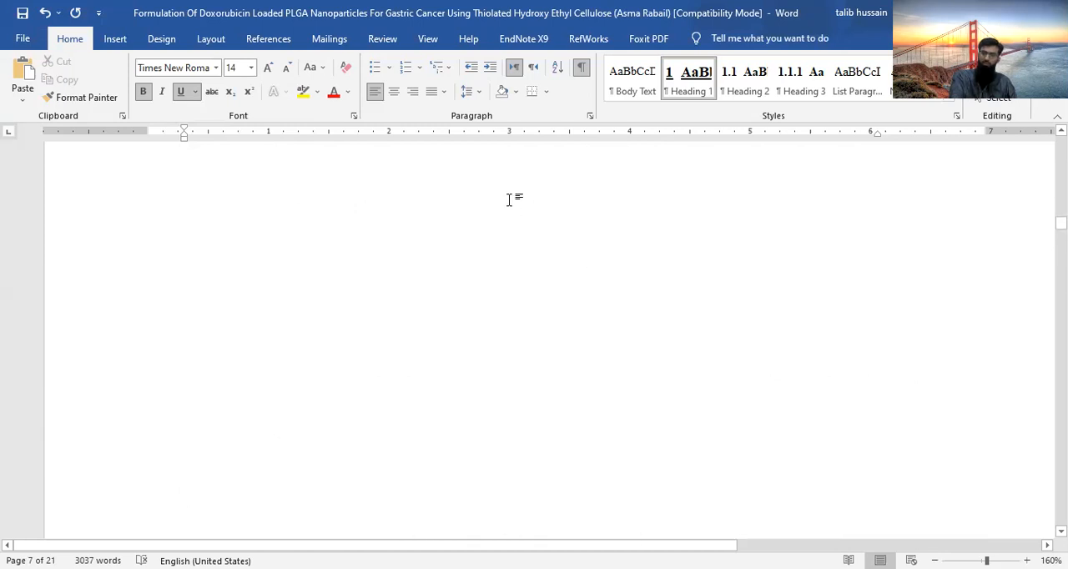
pyautogui.scroll(2, 509, 199)
pyautogui.scroll(1, 374, 289)
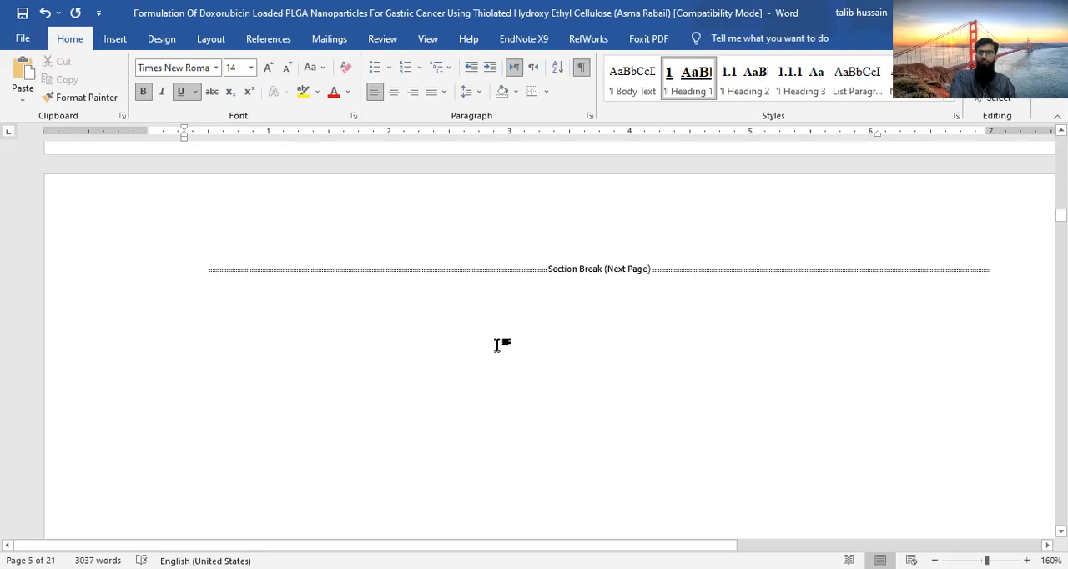
# - Fill blank page 5 before its section break with placeholder lines "ilhsfjlgh", "sdvmsdkbnvs", "sd/lvmsdljbvksdj", "xvnsdhvbsdnmx v", "xvnc" and "xc dn v", adding empty paragraphs between some
pyautogui.click(201, 269)
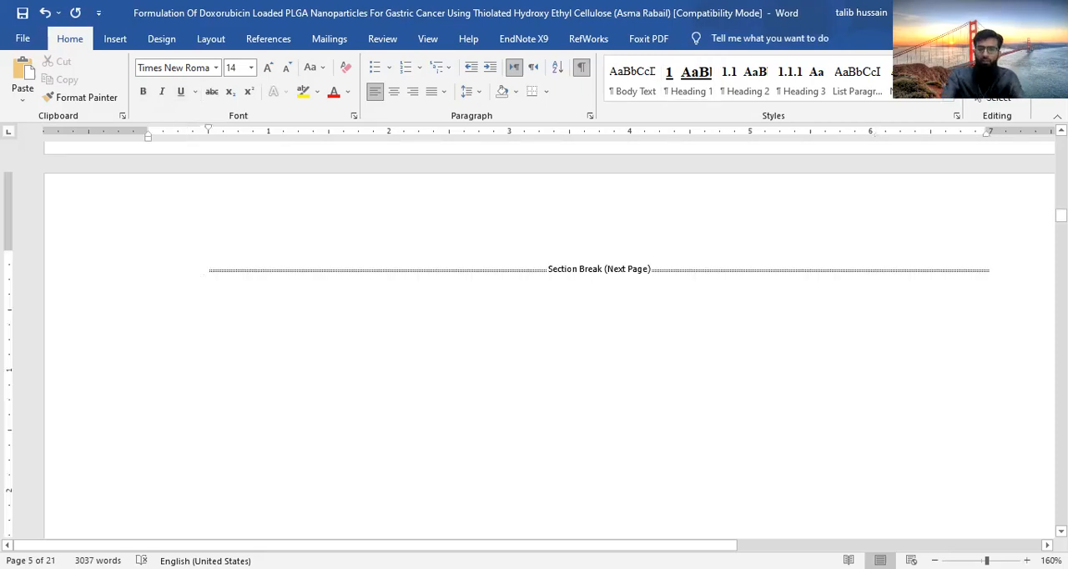
pyautogui.write('ilhsfjlgh')
pyautogui.press('Return')
pyautogui.press('Return')
pyautogui.write('sdvmsdkbnvs')
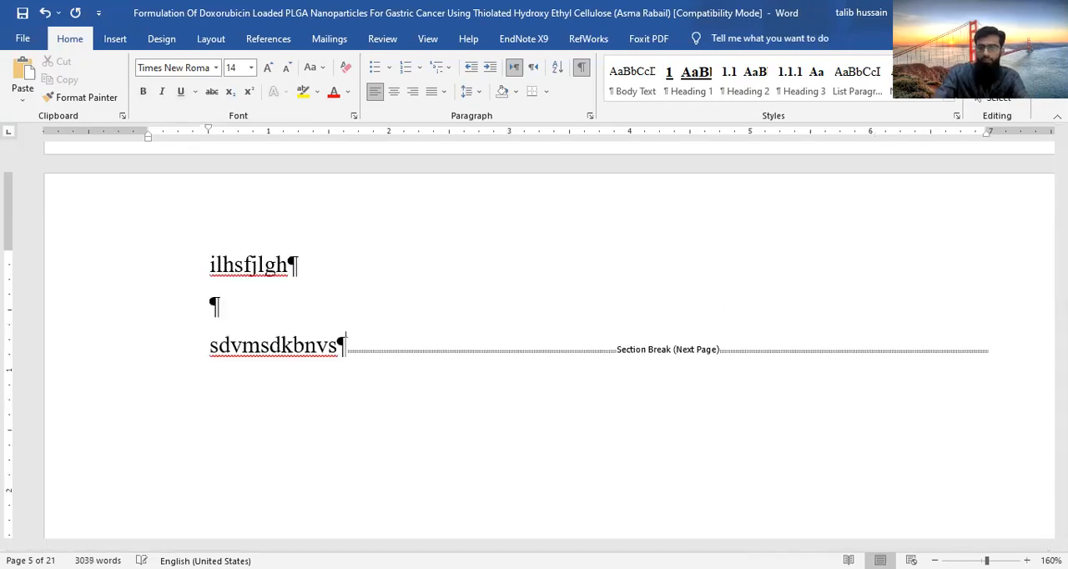
pyautogui.press('Return')
pyautogui.write('sd/lvmsdljbvksdj')
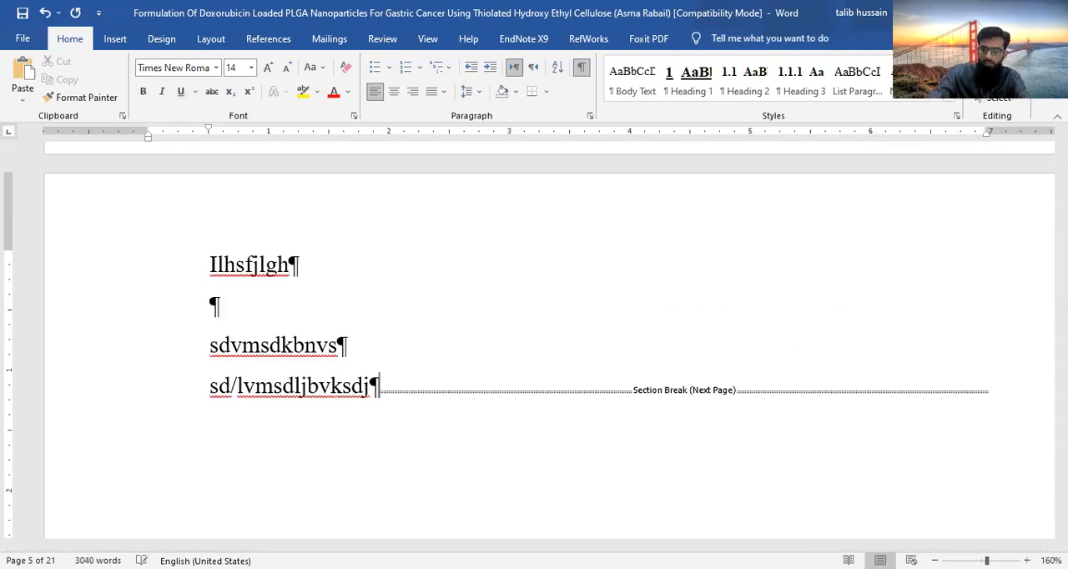
pyautogui.press('Return')
pyautogui.press('Return')
pyautogui.write('xvnsdhvbsdnmx v')
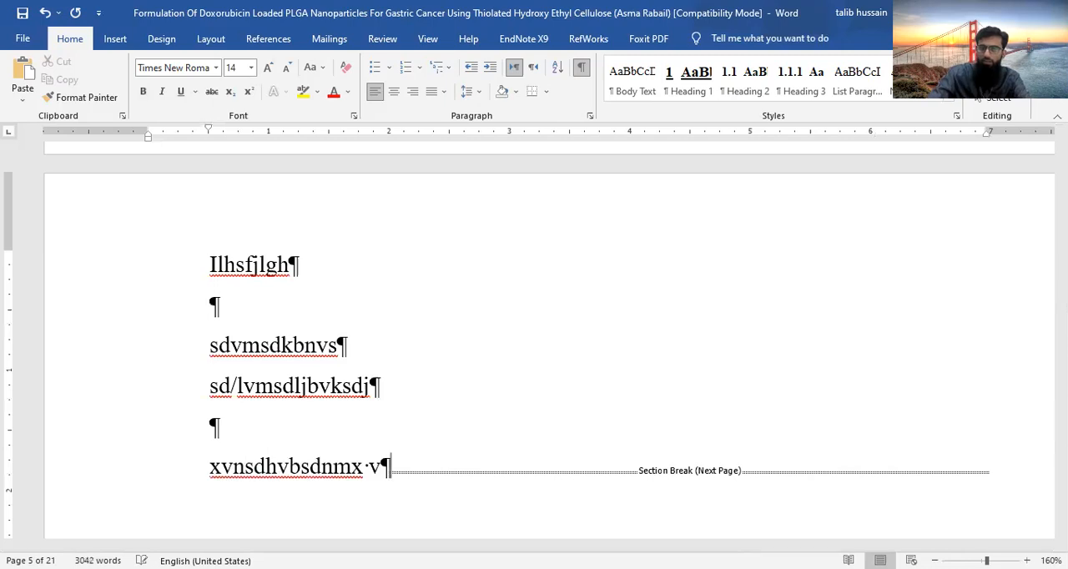
pyautogui.press('Return')
pyautogui.press('Return')
pyautogui.write('xvnc')
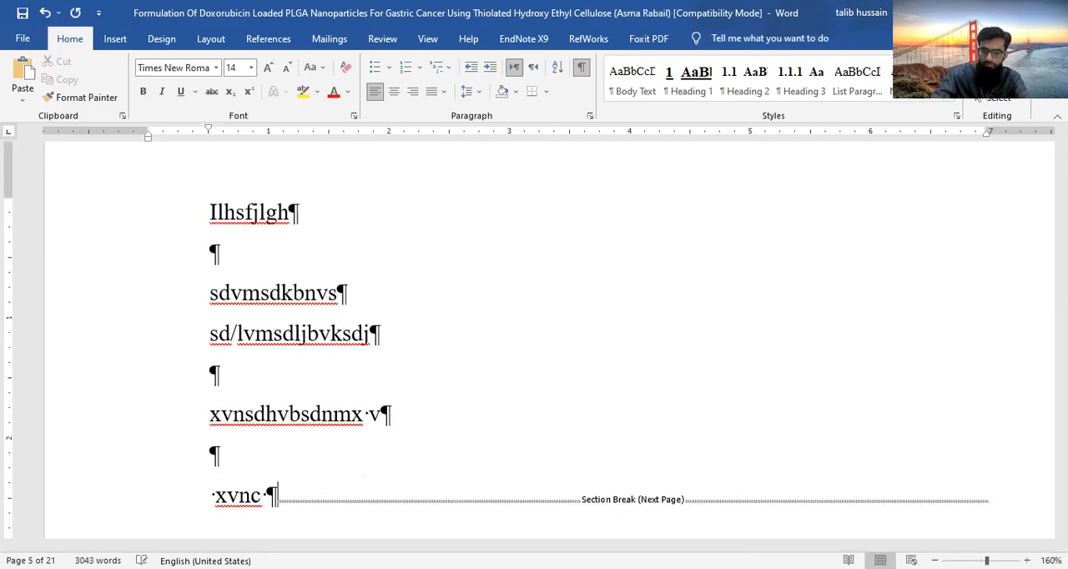
pyautogui.press('Return')
pyautogui.press('Return')
pyautogui.press('Return')
pyautogui.press('Return')
pyautogui.press('Return')
pyautogui.write('xc dn v')
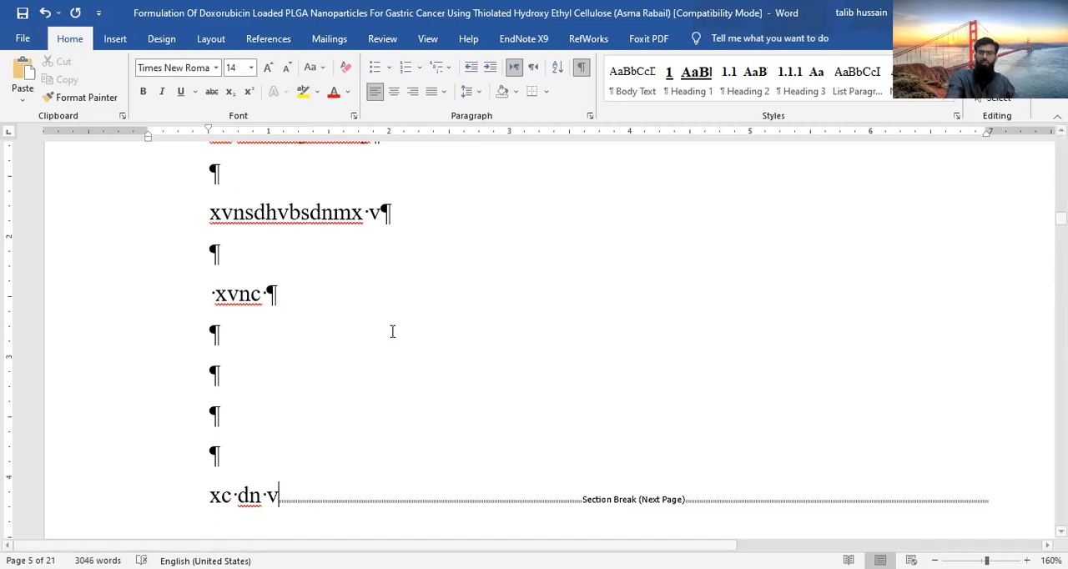
# - Check the Roman page numbers and section breaks on the front-matter pages around the placeholder text
pyautogui.scroll(-4, 391, 331)
pyautogui.scroll(-4, 391, 331)
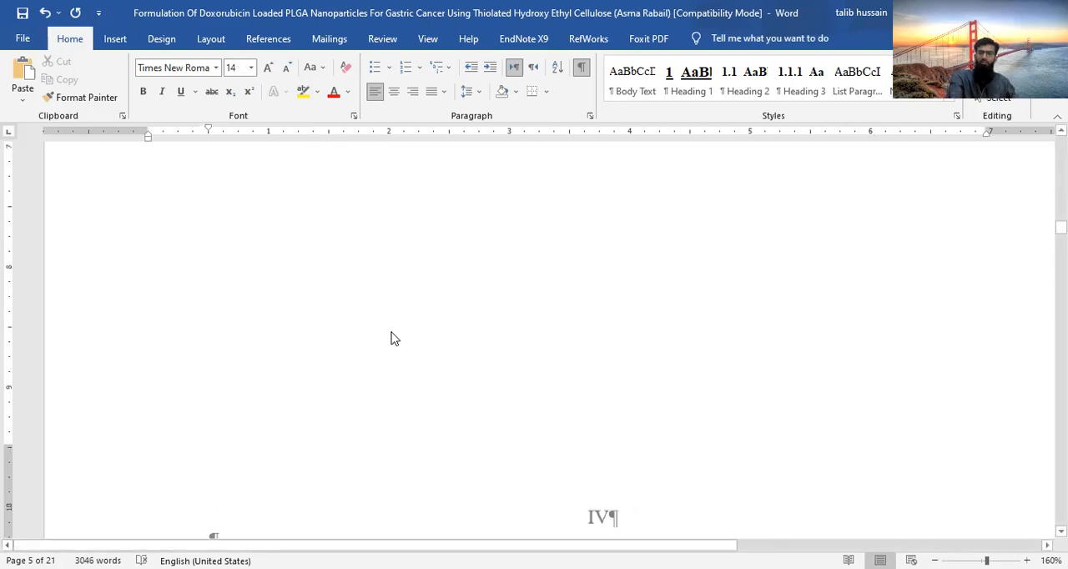
pyautogui.scroll(5, 392, 331)
pyautogui.scroll(10, 391, 332)
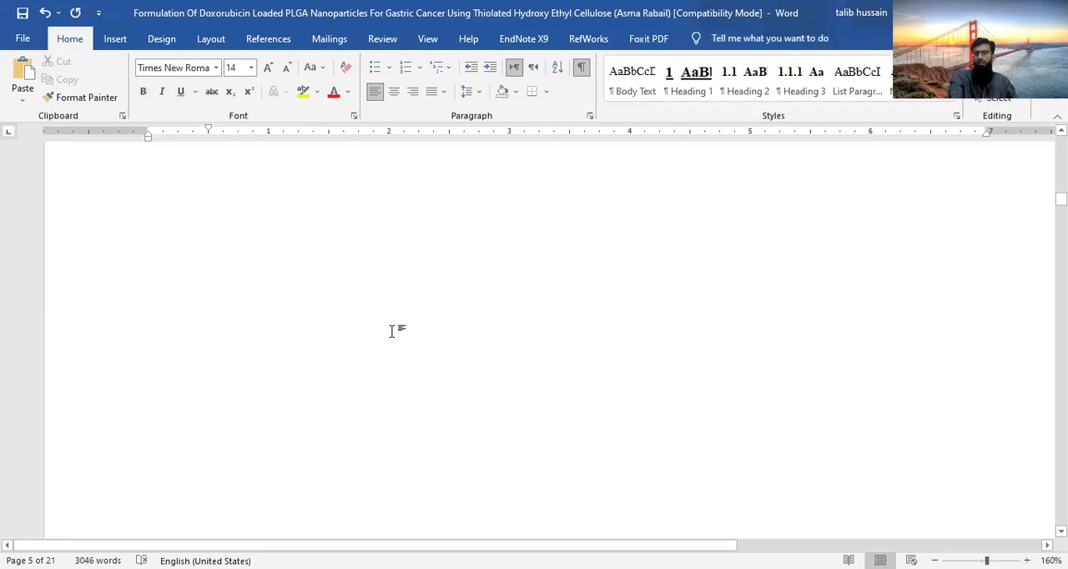
pyautogui.scroll(10, 391, 332)
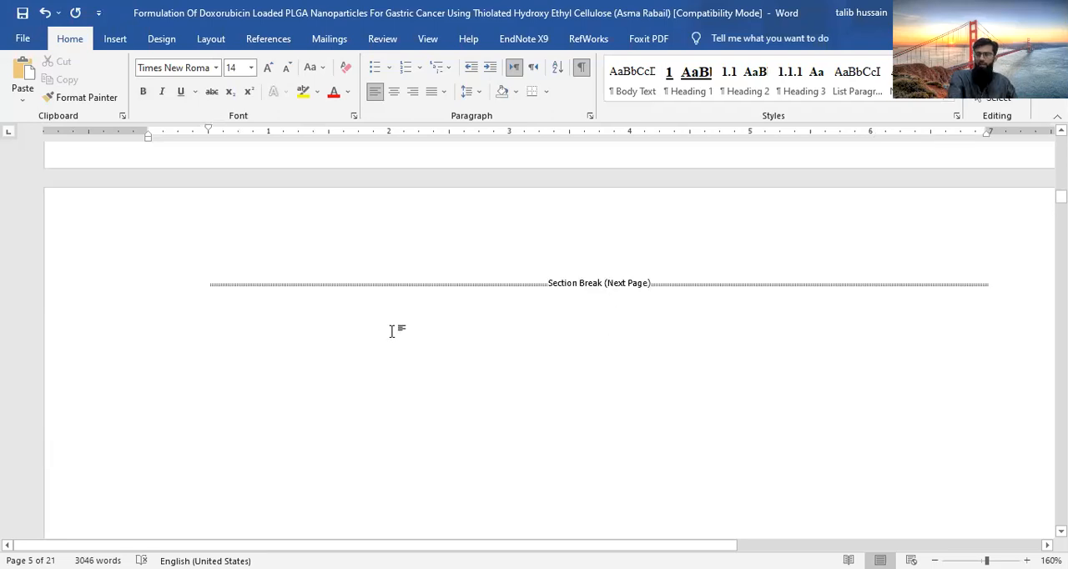
pyautogui.scroll(5, 392, 331)
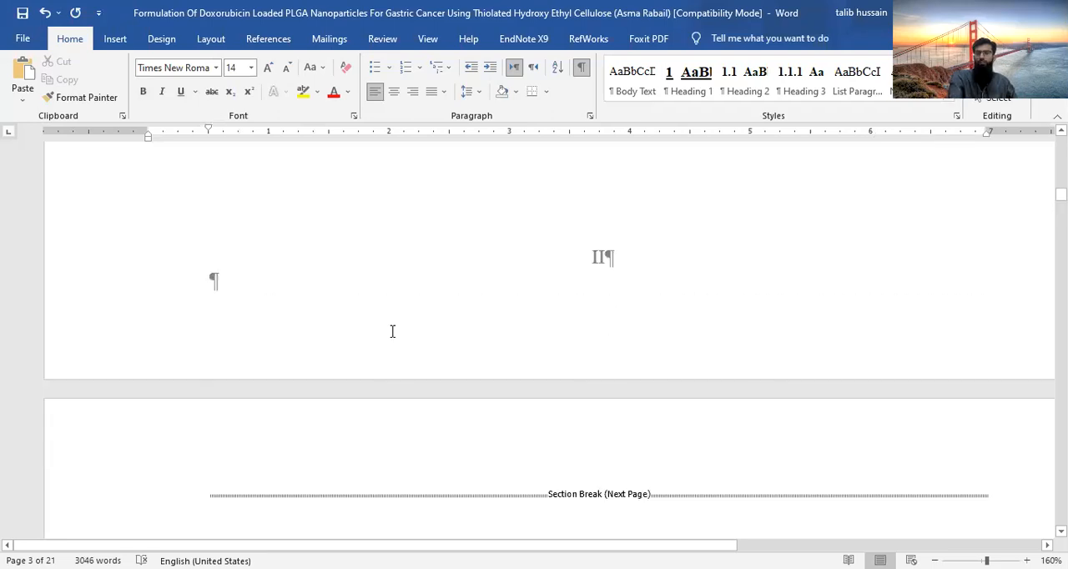
pyautogui.scroll(-3, 392, 331)
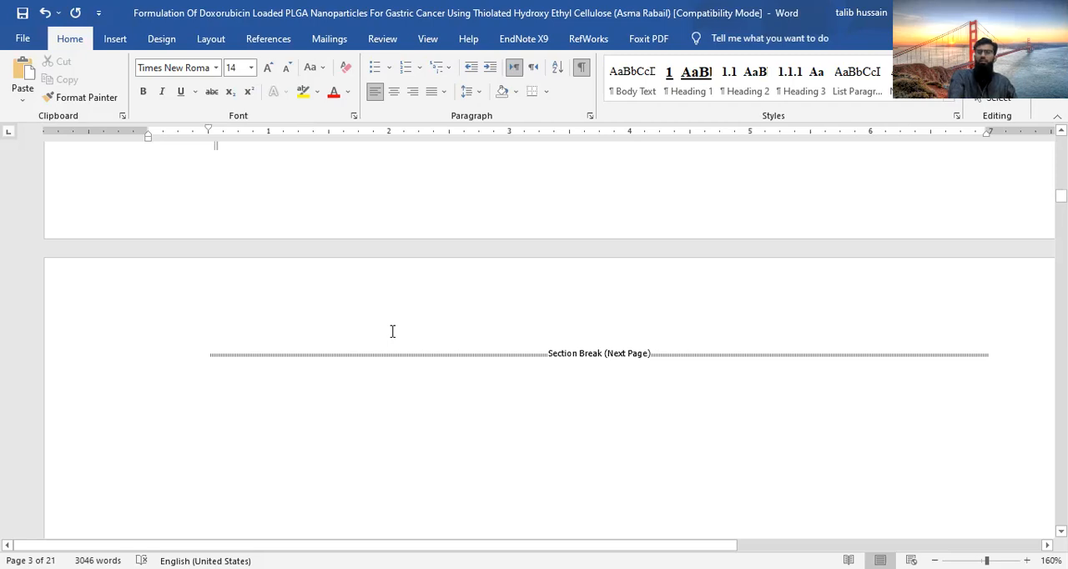
# - Compare the Roman page numbers in the footers of the front-matter pages preceding the placeholder text
pyautogui.scroll(3, 598, 274)
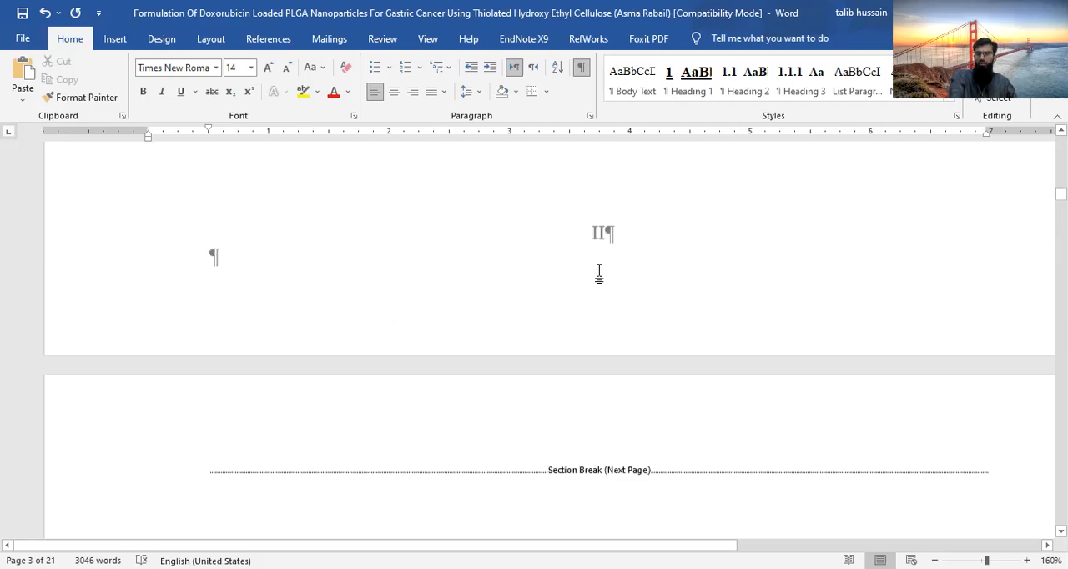
pyautogui.scroll(1, 554, 376)
pyautogui.scroll(-20, 554, 376)
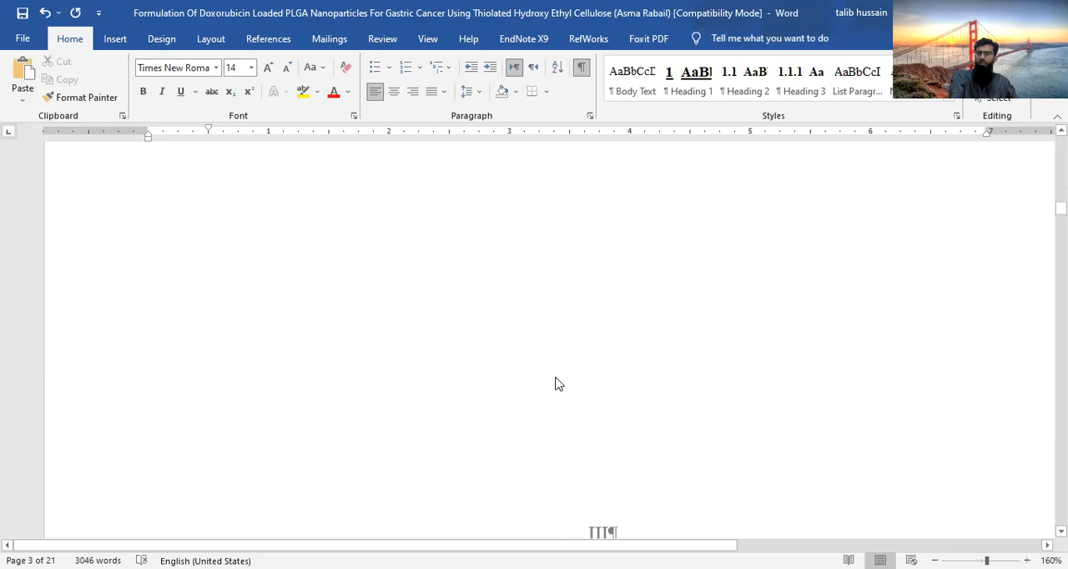
pyautogui.scroll(-6, 575, 282)
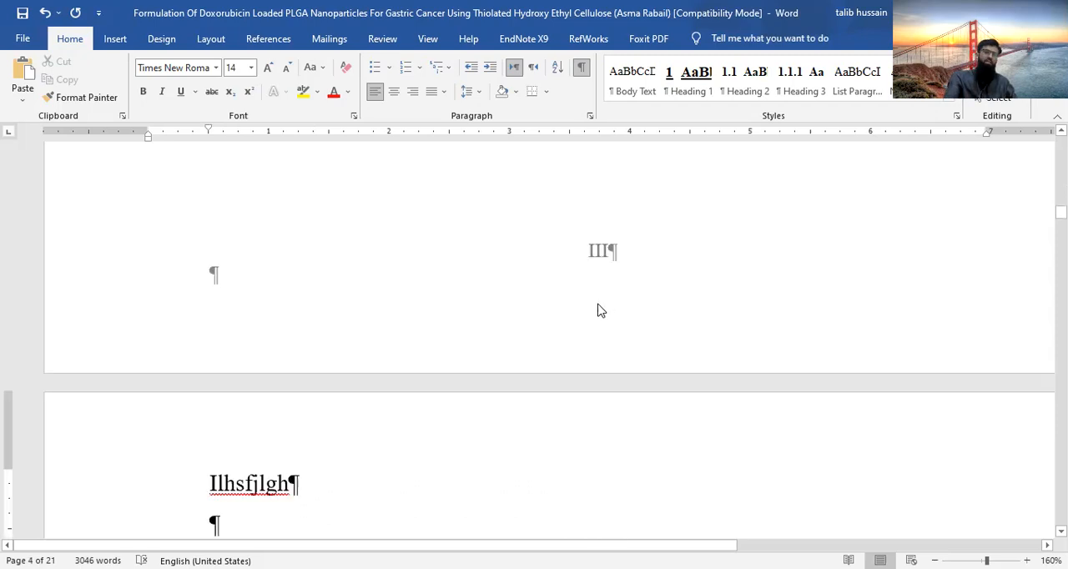
pyautogui.scroll(3, 608, 285)
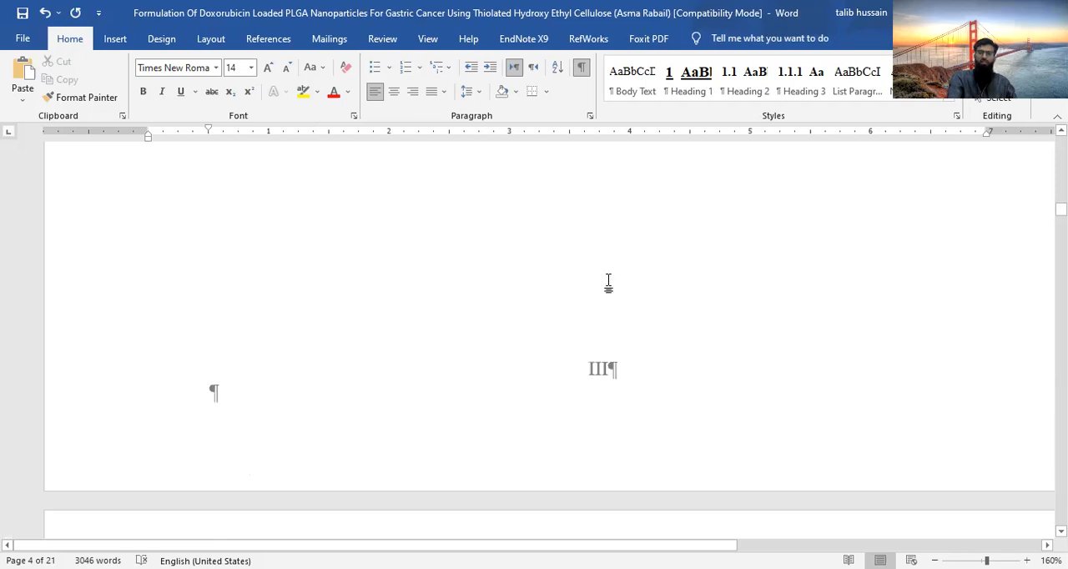
pyautogui.scroll(4, 608, 284)
pyautogui.scroll(3, 608, 284)
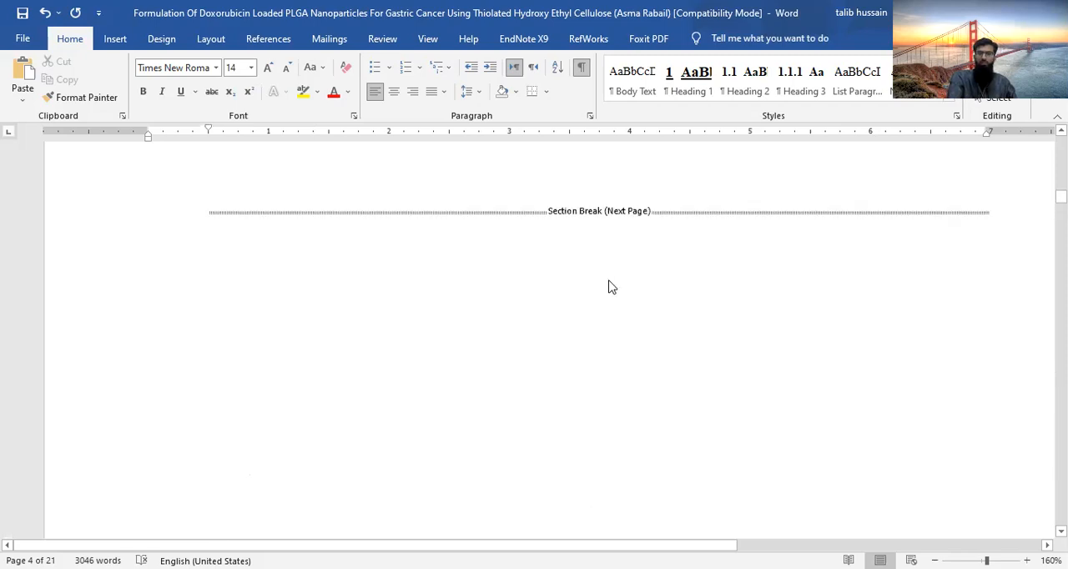
pyautogui.scroll(3, 609, 284)
pyautogui.scroll(3, 608, 283)
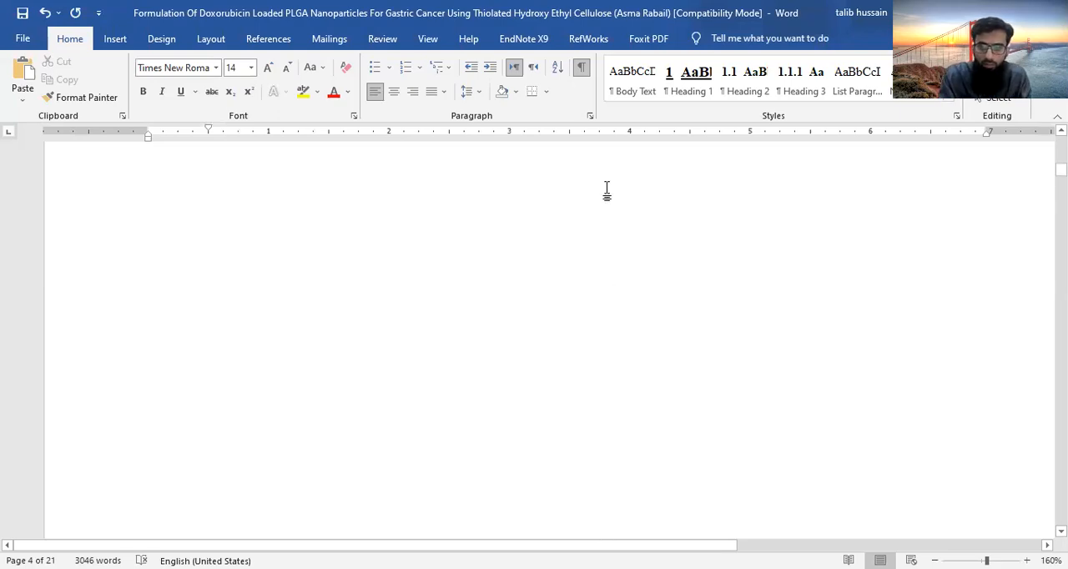
# - Insert an empty paragraph before the section break on the blank third page
pyautogui.scroll(-3, 605, 43)
pyautogui.scroll(10, 547, 346)
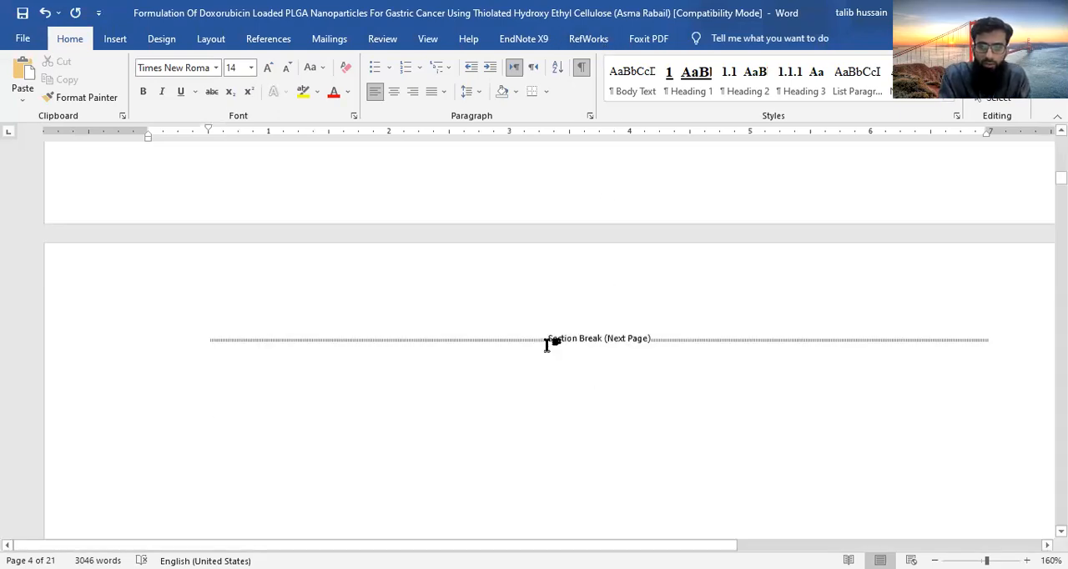
pyautogui.scroll(-3, 335, 239)
pyautogui.scroll(3, 337, 239)
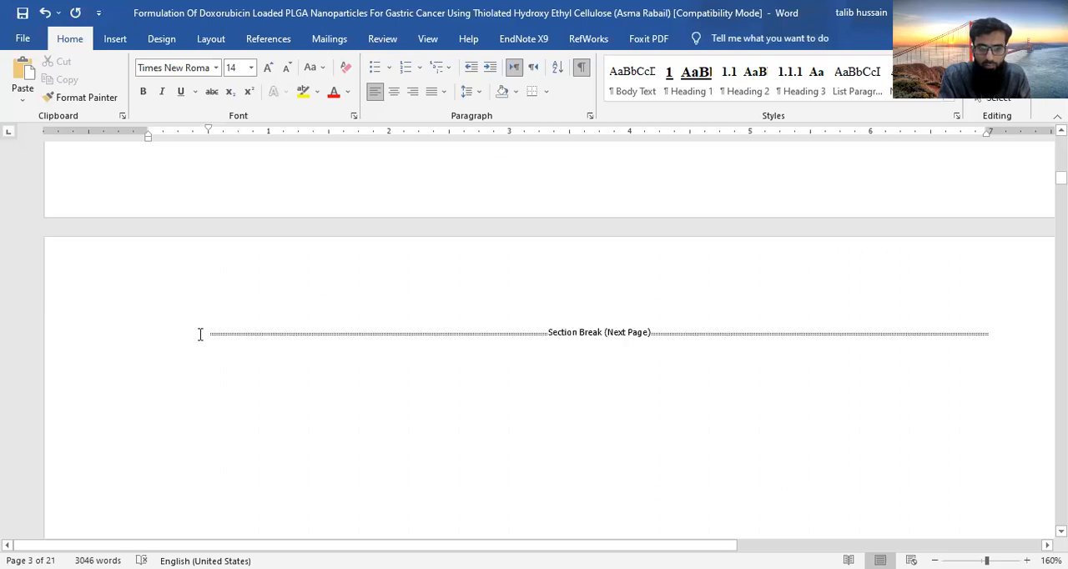
pyautogui.click(201, 335)
pyautogui.press('Return')
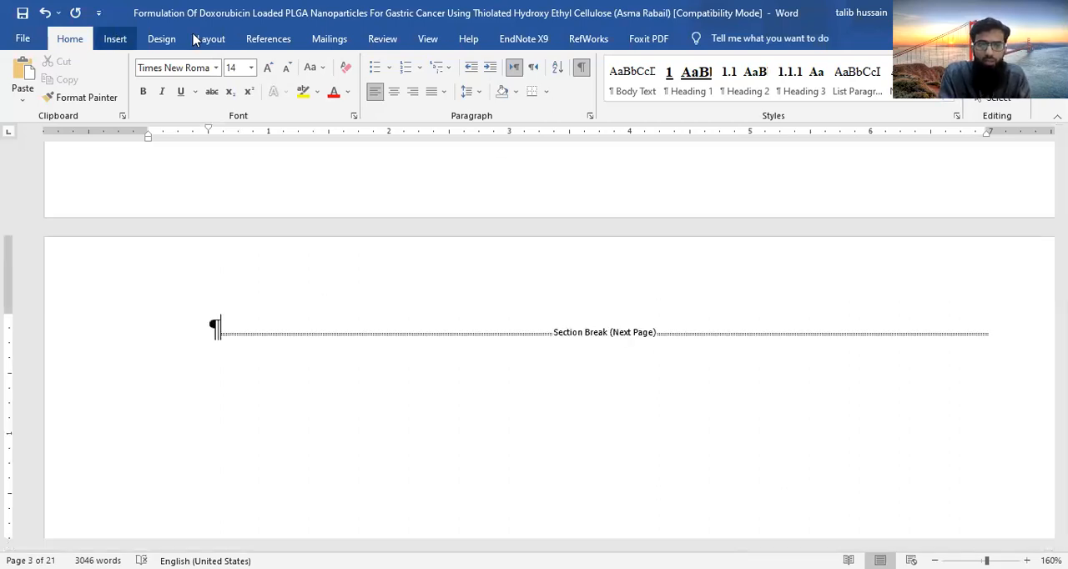
# - Insert a custom table of contents from template with five levels, right-aligned page numbers and a dotted tab leader before the section break
pyautogui.click(259, 40)
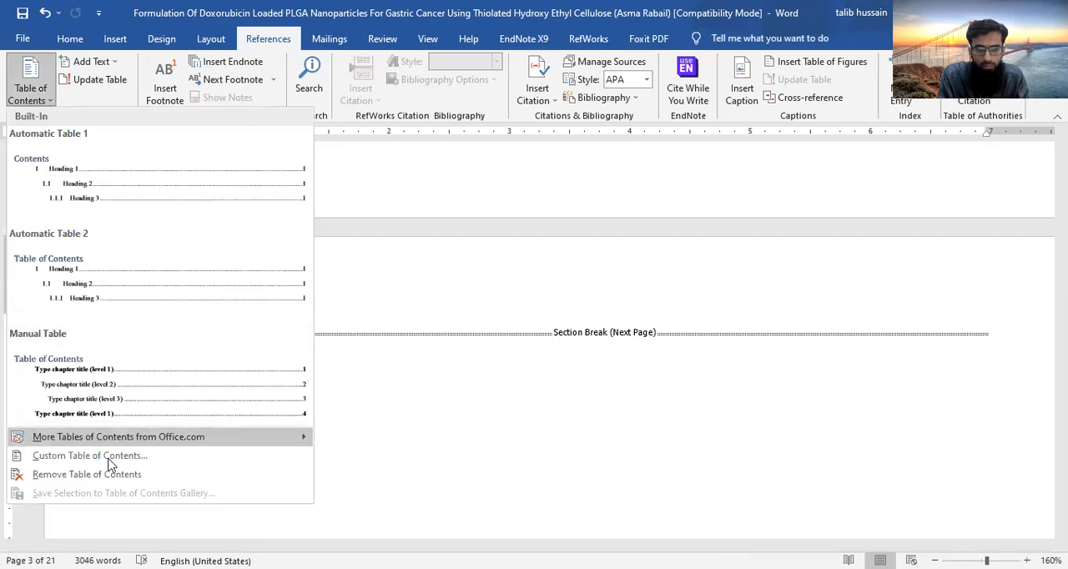
pyautogui.click(109, 458)
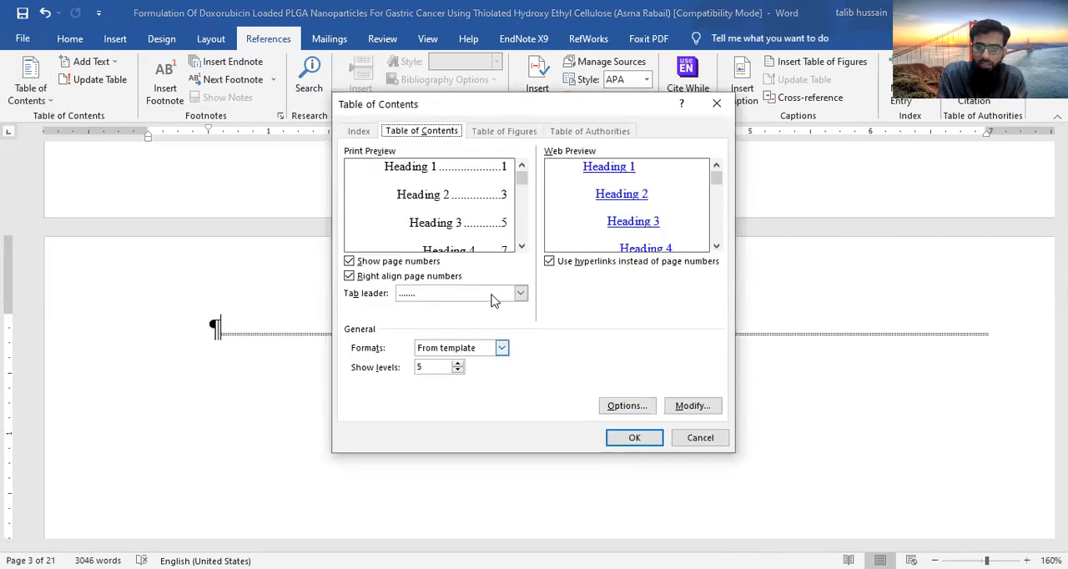
pyautogui.click(520, 293)
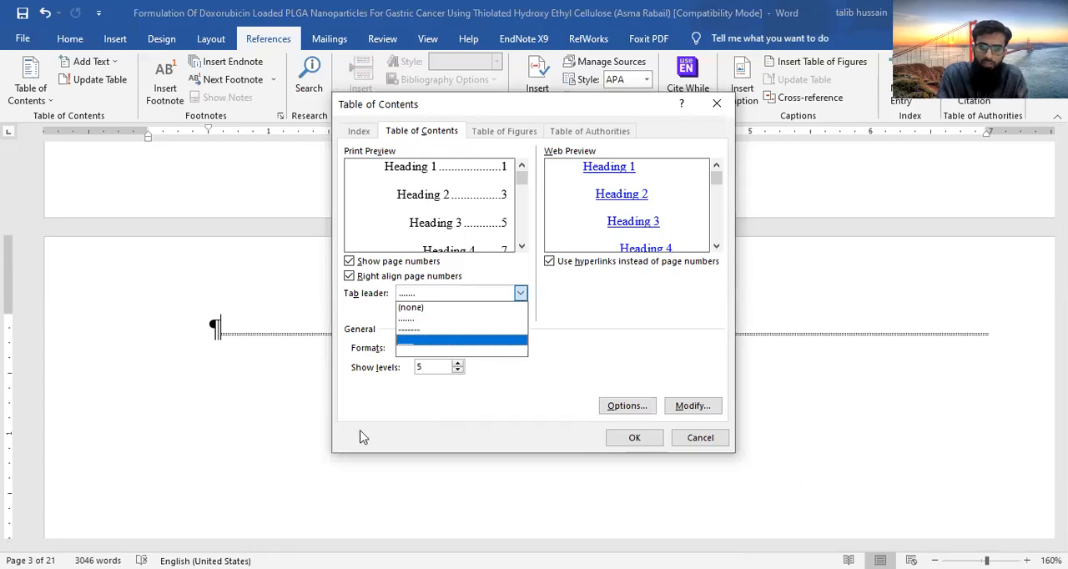
pyautogui.click(594, 324)
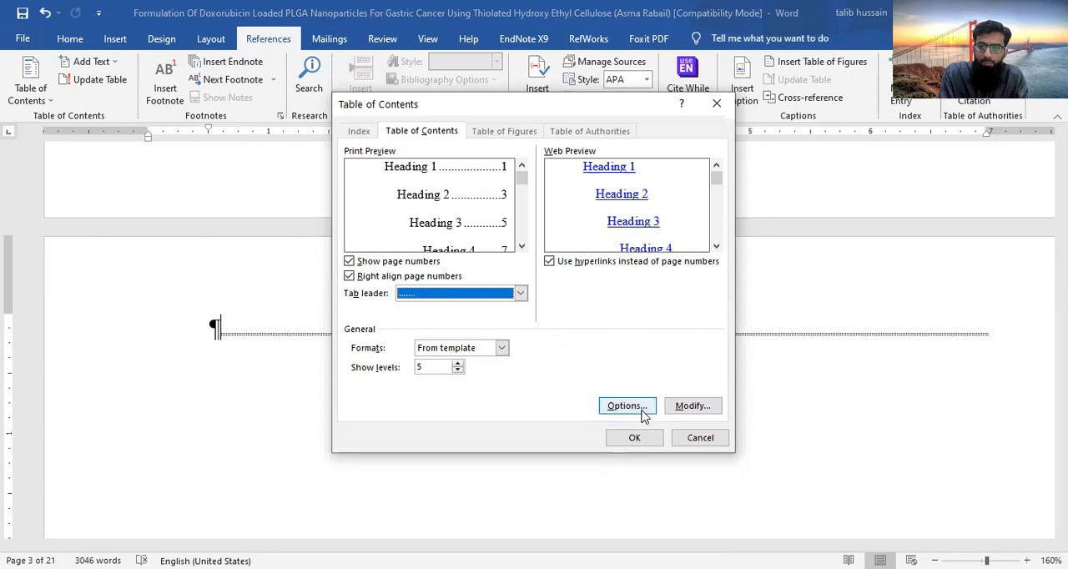
pyautogui.click(688, 407)
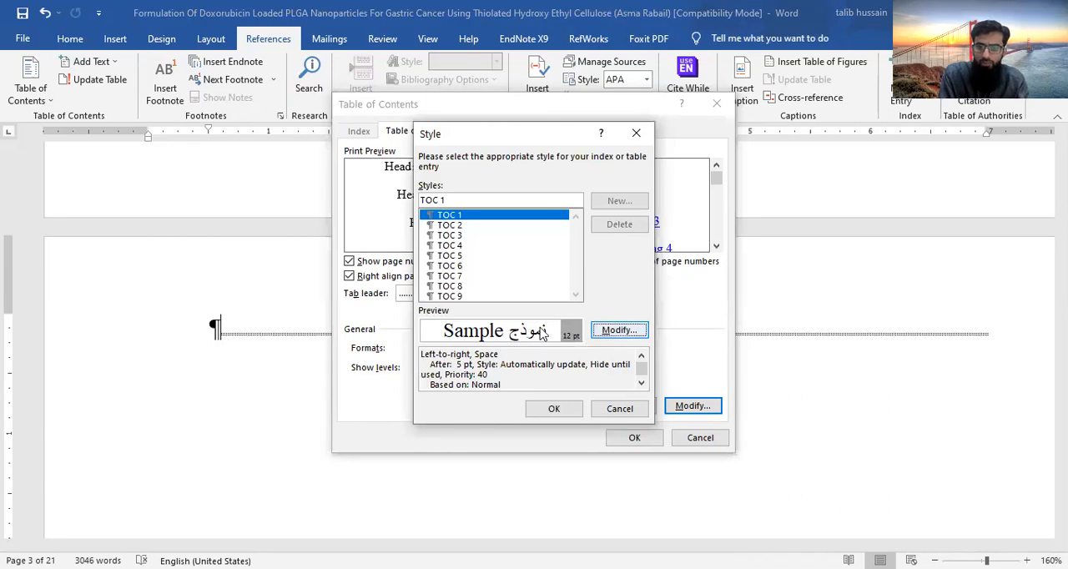
pyautogui.click(555, 409)
pyautogui.click(634, 439)
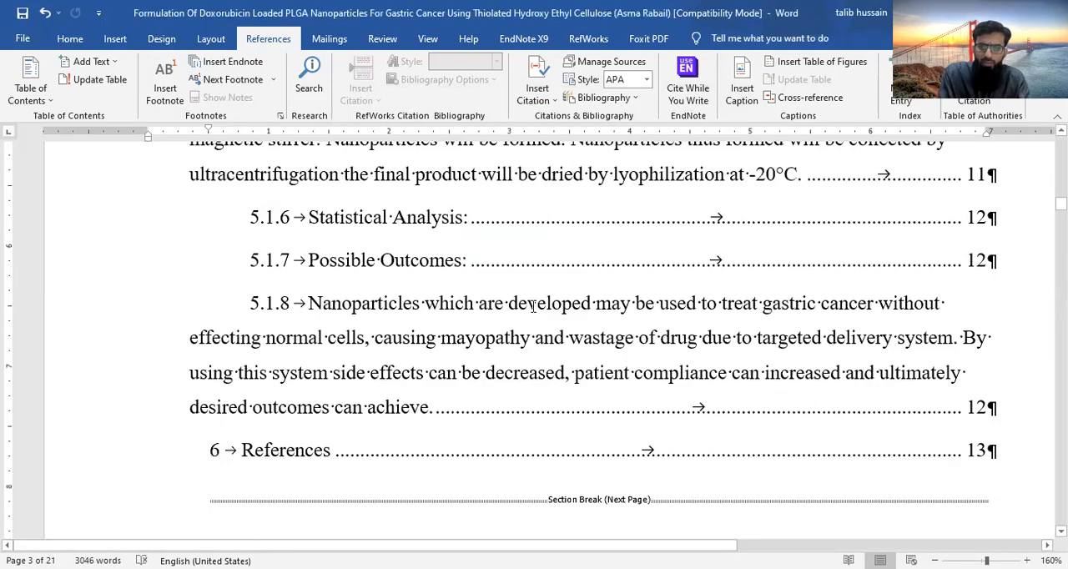
# - Review the table of contents' numbering levels and page numbers from Introduction through the bulleted Materials entries
pyautogui.scroll(15, 532, 306)
pyautogui.scroll(10, 533, 306)
pyautogui.scroll(5, 532, 306)
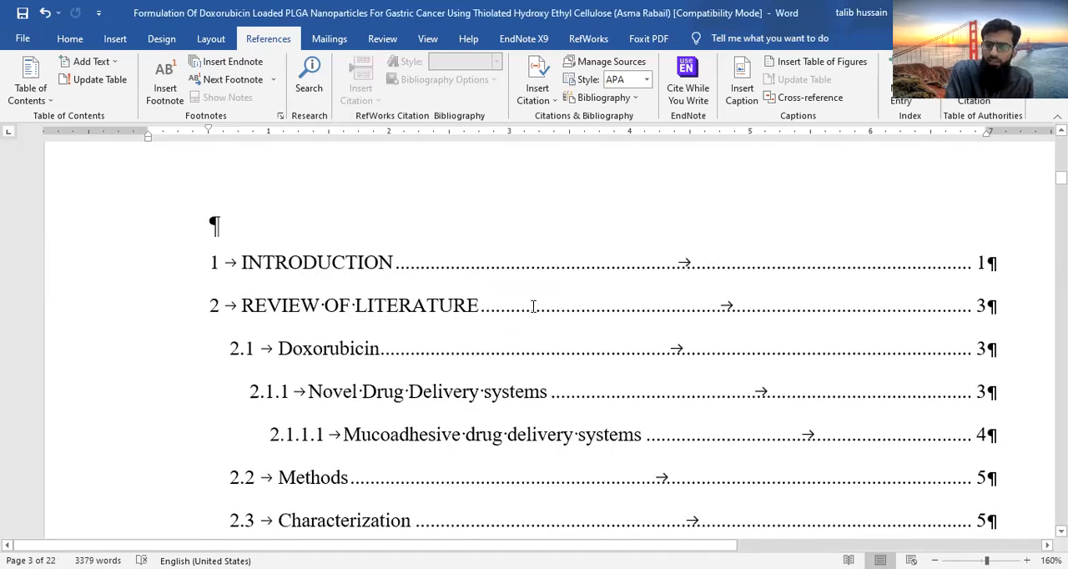
pyautogui.scroll(-5, 533, 306)
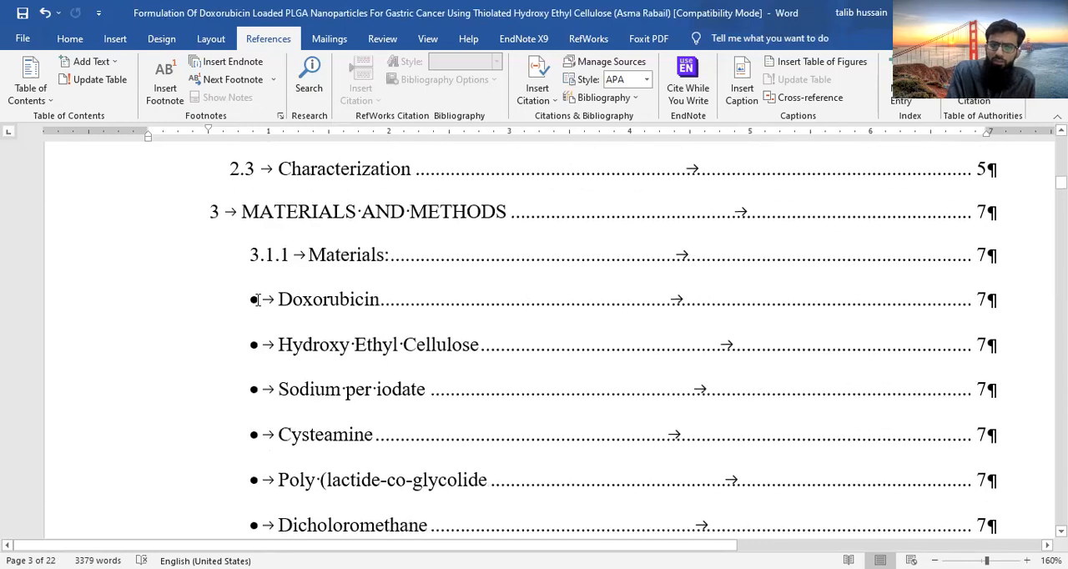
pyautogui.scroll(1, 434, 389)
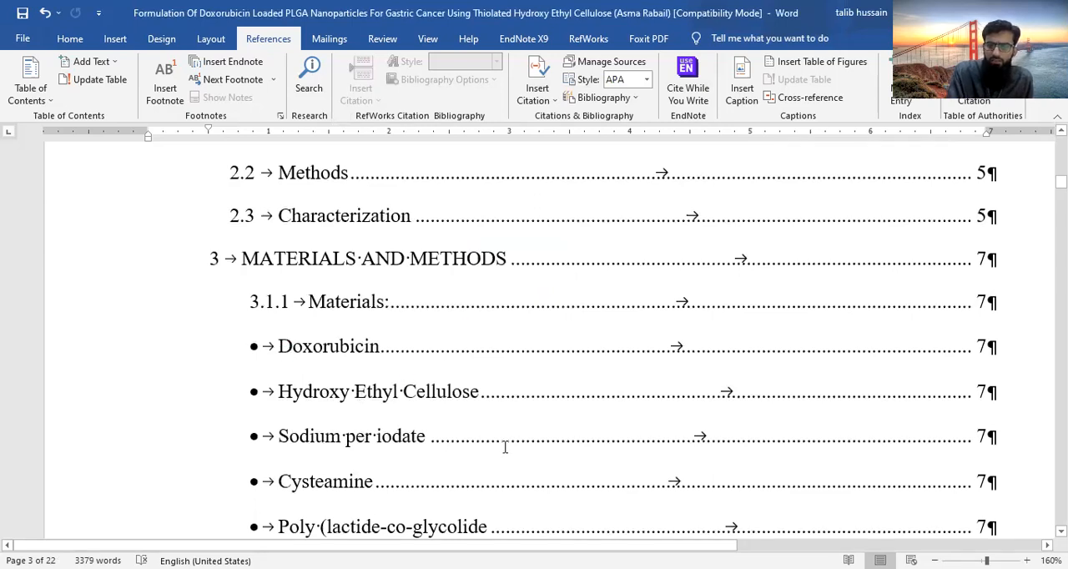
pyautogui.scroll(-3, 505, 448)
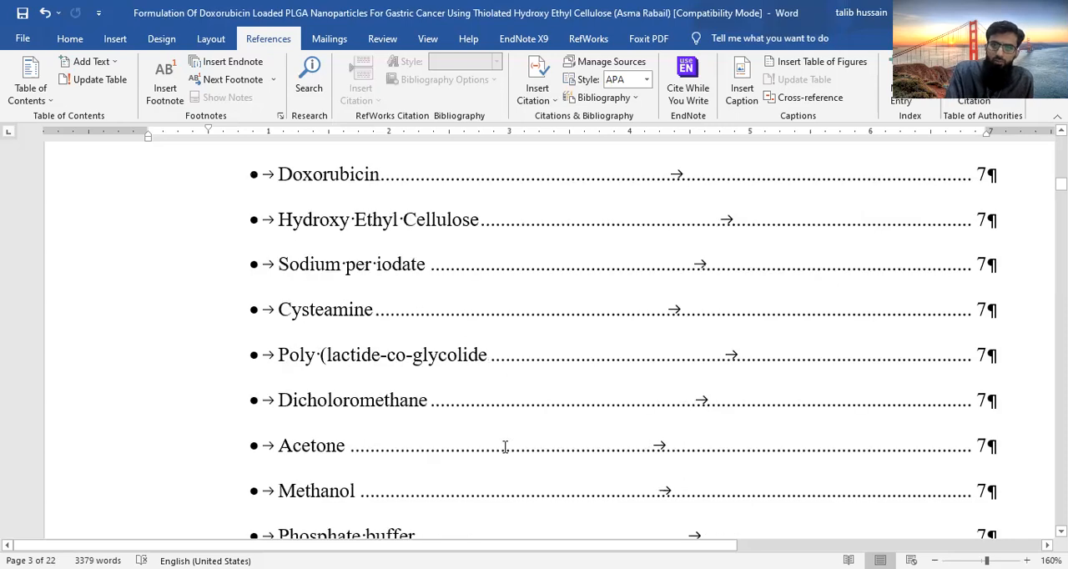
pyautogui.scroll(-3, 505, 447)
pyautogui.scroll(10, 505, 447)
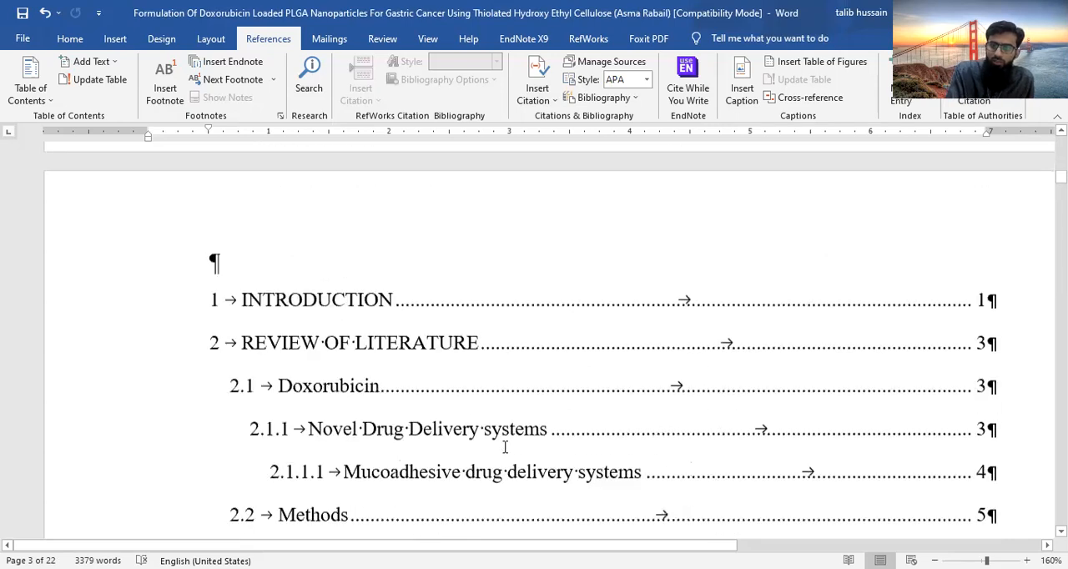
pyautogui.scroll(1, 505, 448)
pyautogui.scroll(-4, 505, 447)
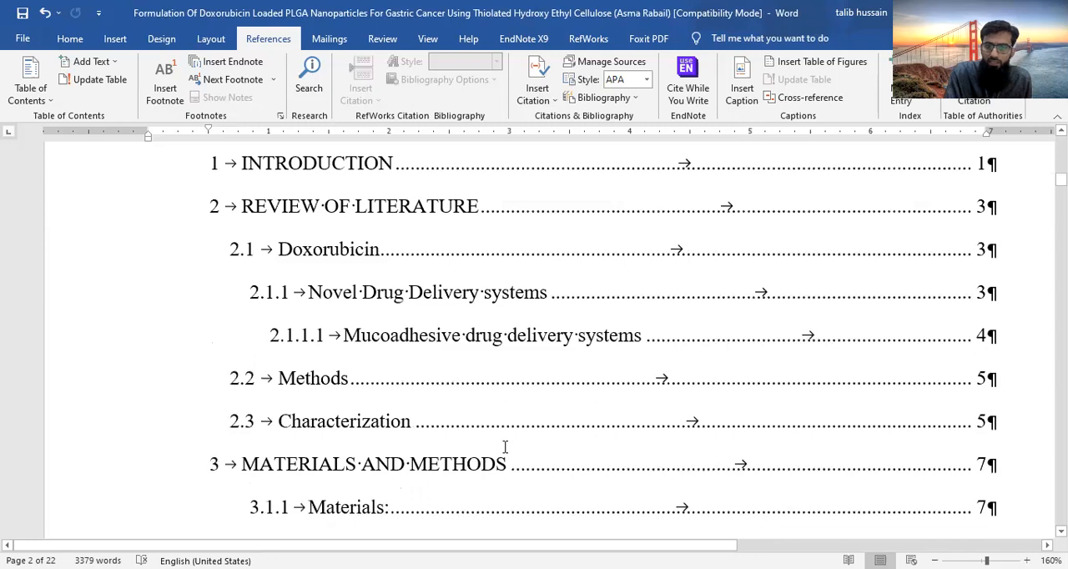
# - Examine the long Summary entries in the table of contents and the pages following it up to the Introduction heading
pyautogui.scroll(-8, 503, 446)
pyautogui.scroll(-8, 601, 248)
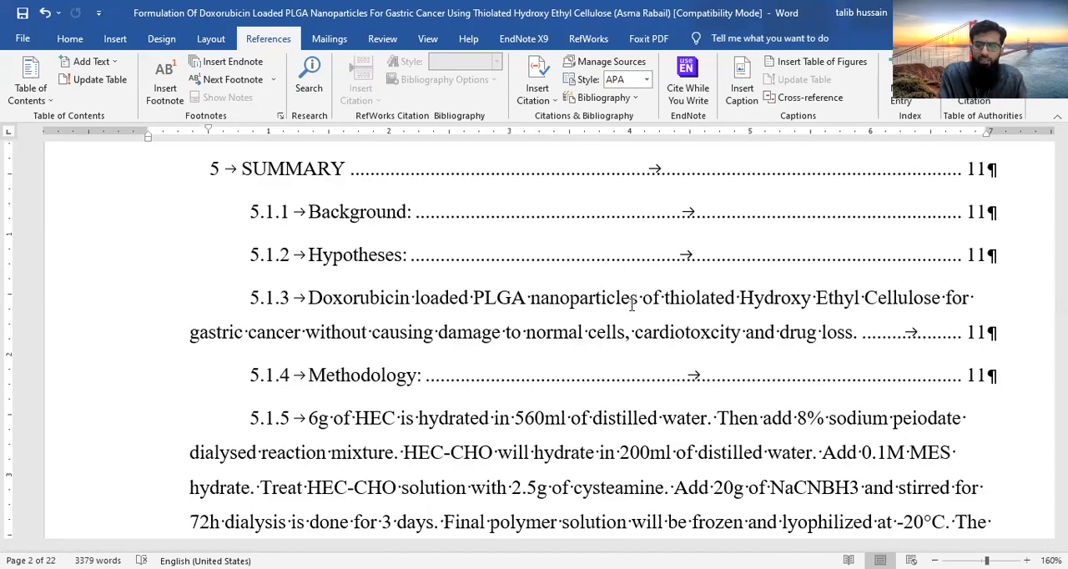
pyautogui.scroll(-1, 632, 305)
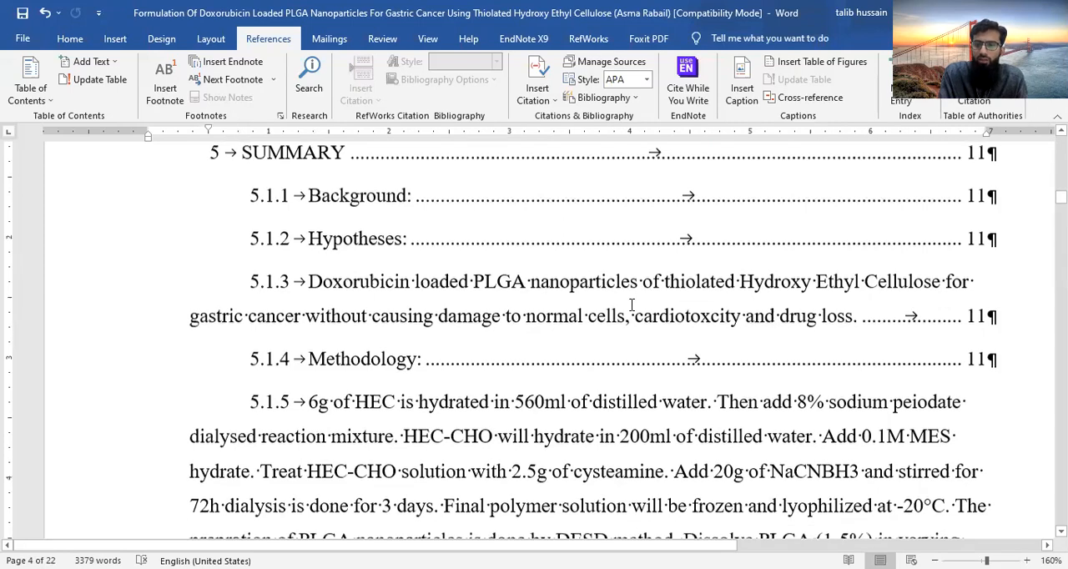
pyautogui.scroll(-3, 631, 304)
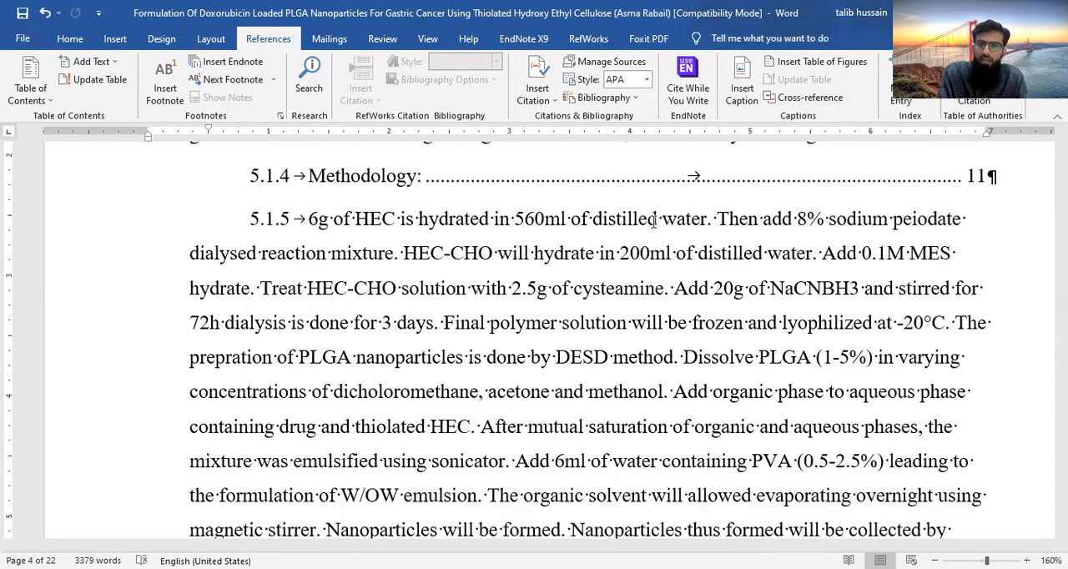
pyautogui.scroll(-10, 654, 221)
pyautogui.scroll(-3, 654, 221)
pyautogui.scroll(-3, 654, 221)
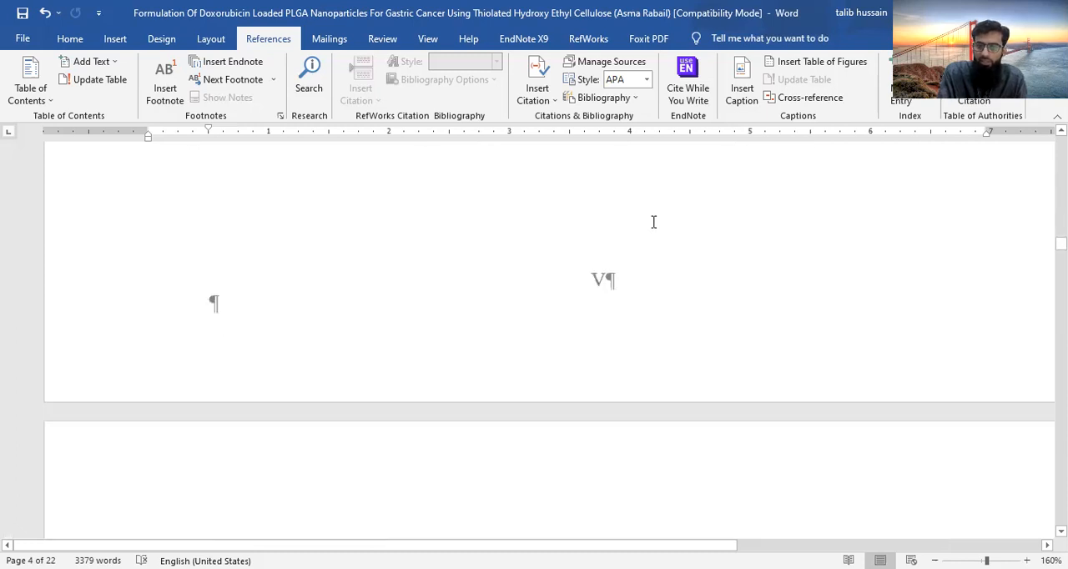
pyautogui.scroll(-15, 654, 221)
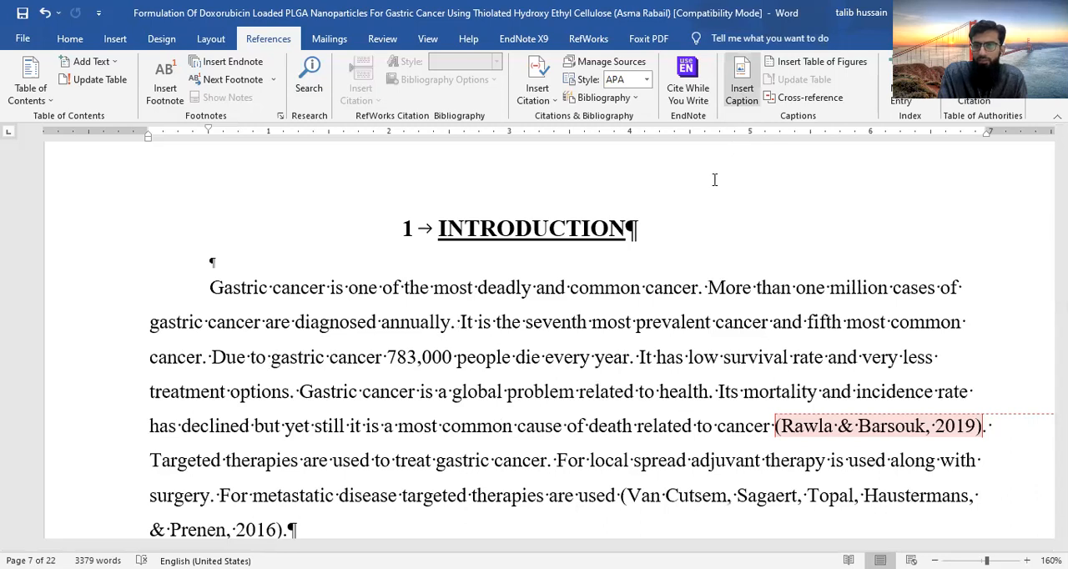